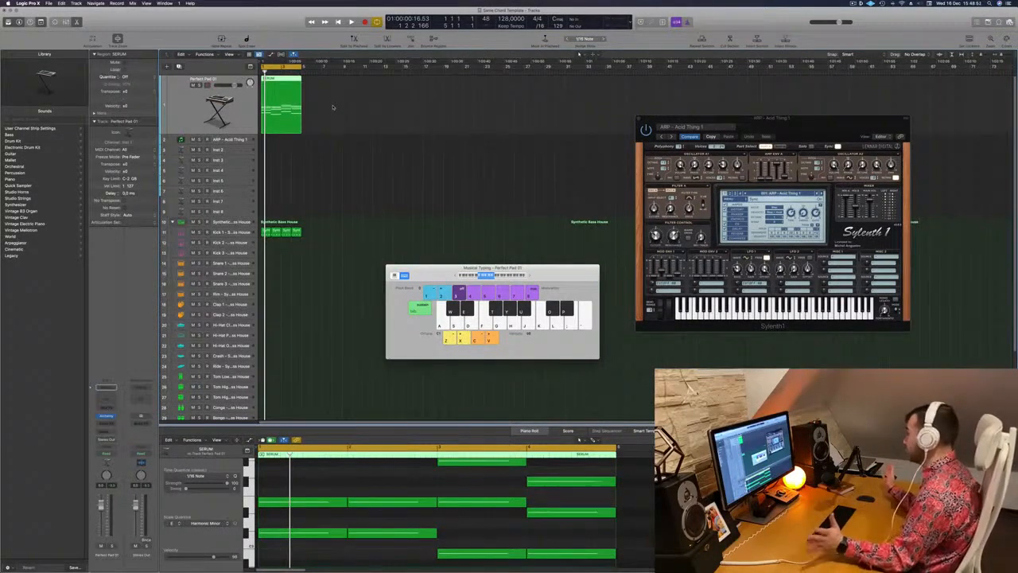
# Step: Select all the notes of the Kick 1 track and transpose them down to E
pyautogui.click(318, 153)
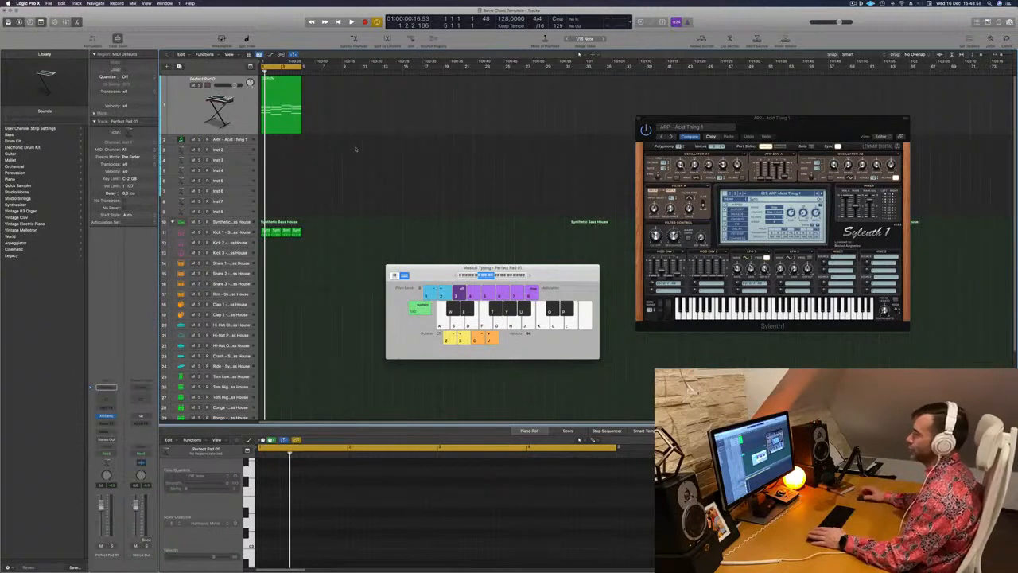
pyautogui.click(218, 234)
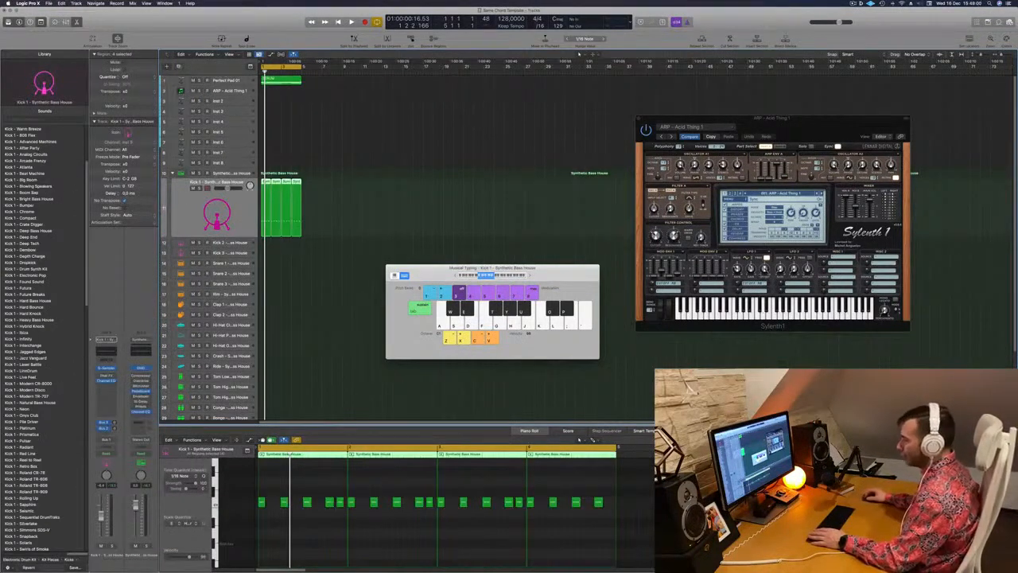
pyautogui.moveTo(609, 526); pyautogui.dragTo(252, 476)
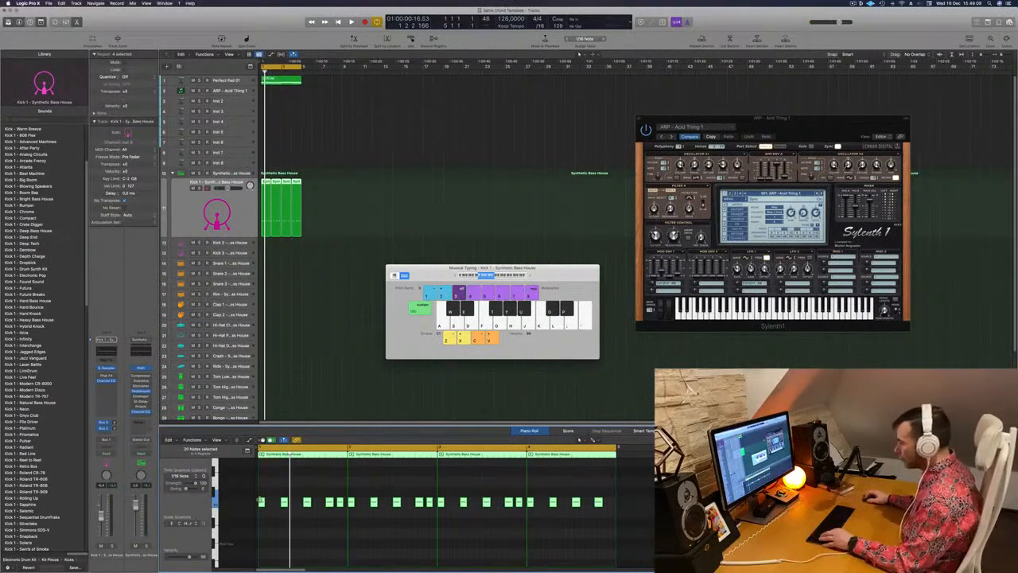
pyautogui.scroll(3, 262, 502)
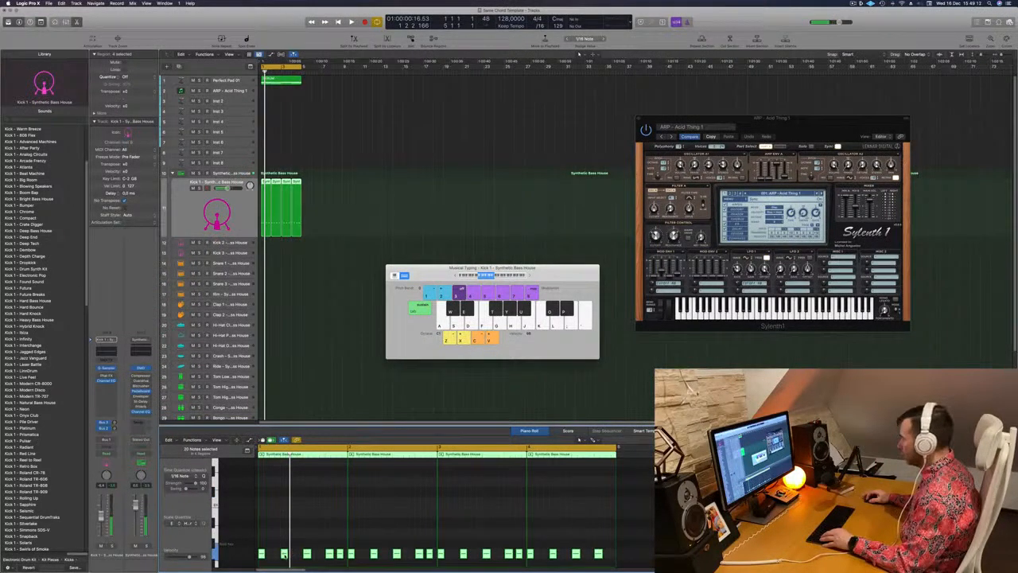
pyautogui.scroll(1, 286, 561)
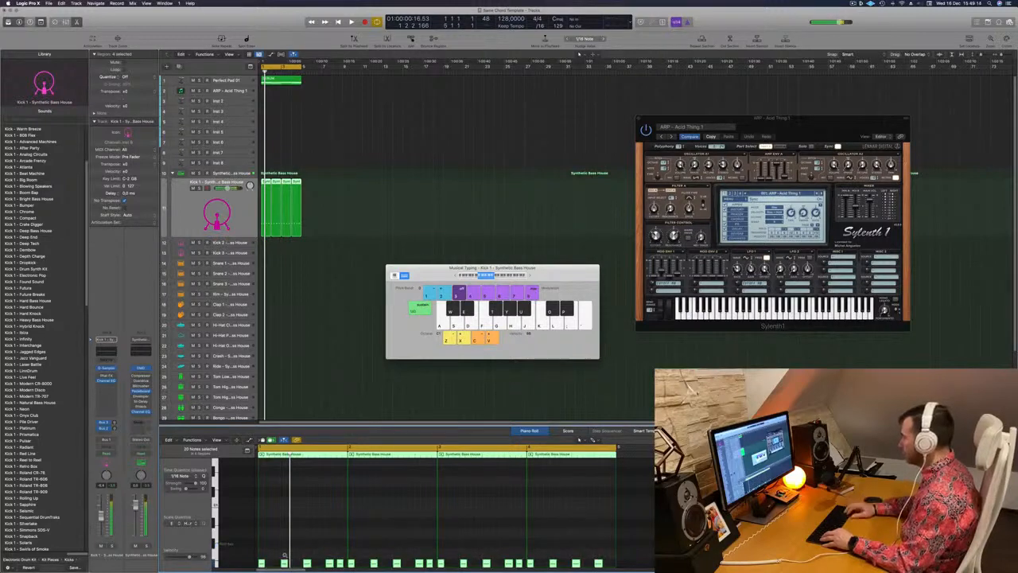
pyautogui.scroll(-5, 290, 549)
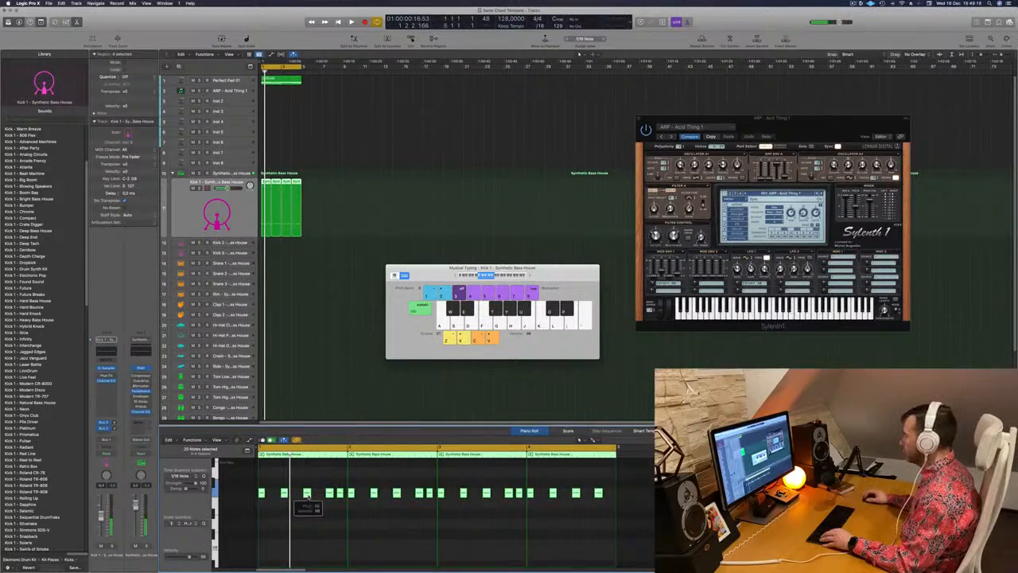
pyautogui.scroll(1, 308, 504)
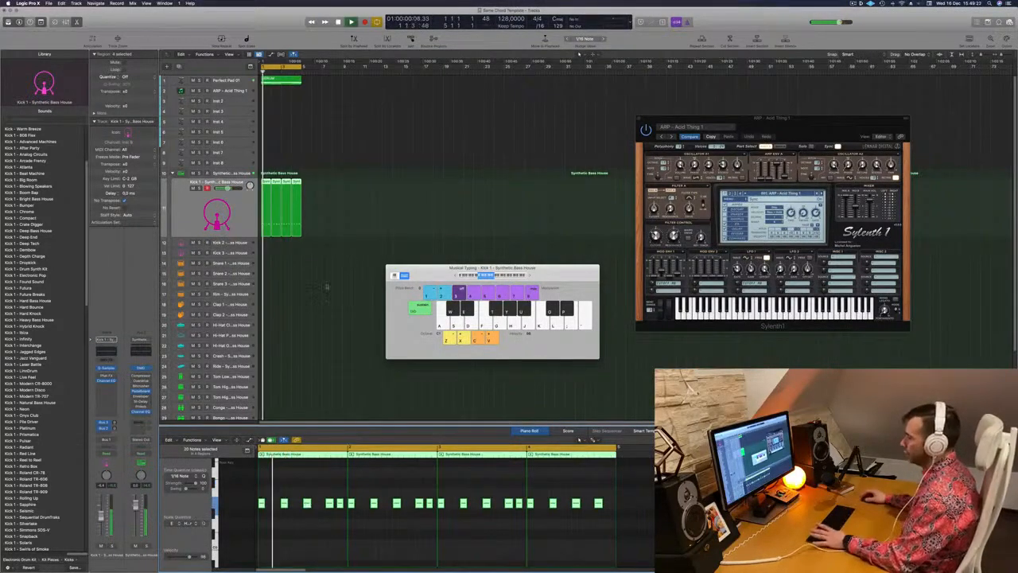
# Step: Play the loop while switching between the Perfect Pad 01 and Kick 1 tracks to compare their pitch
pyautogui.click(237, 82)
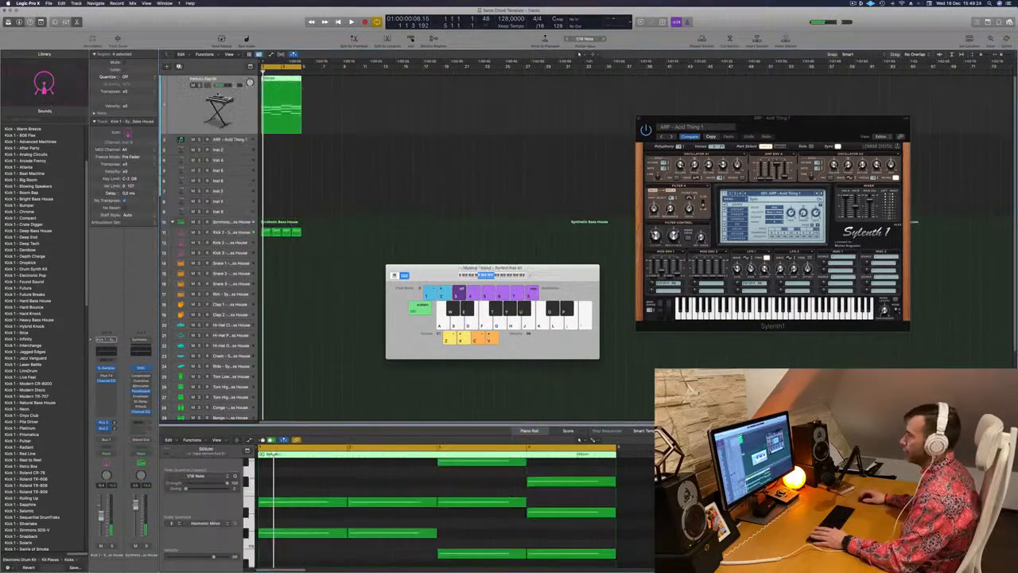
pyautogui.press('space')
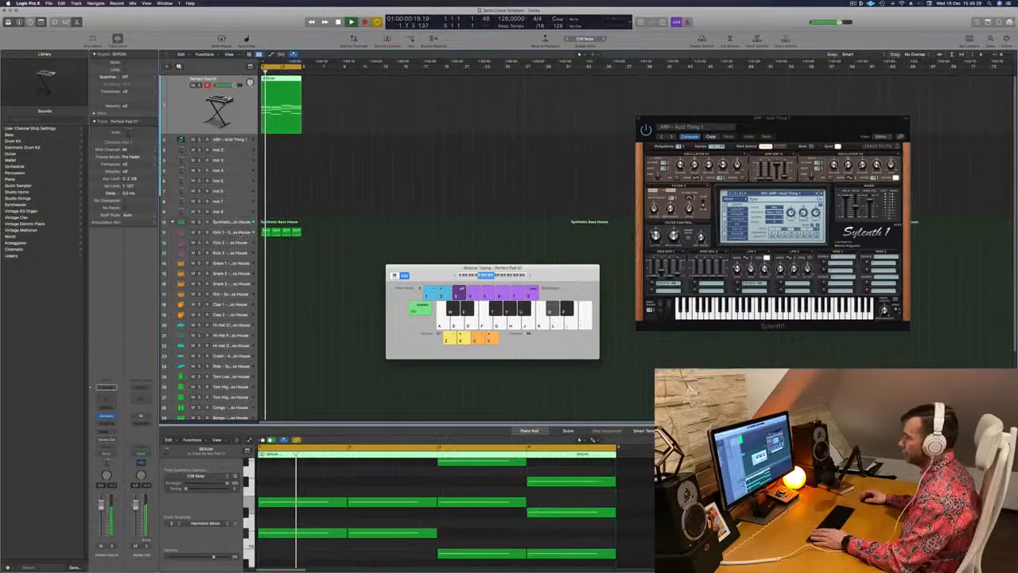
pyautogui.click(239, 231)
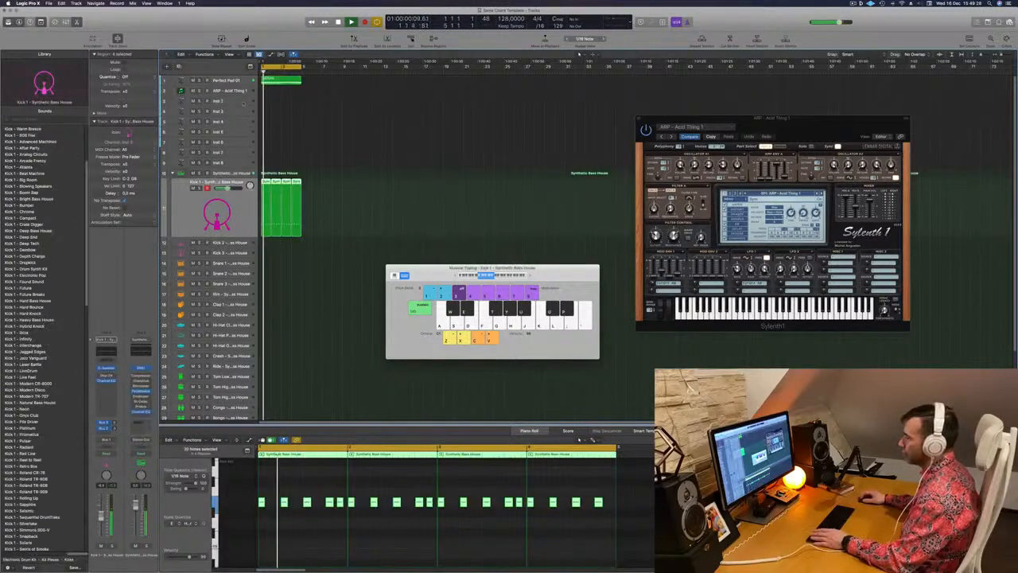
pyautogui.click(241, 82)
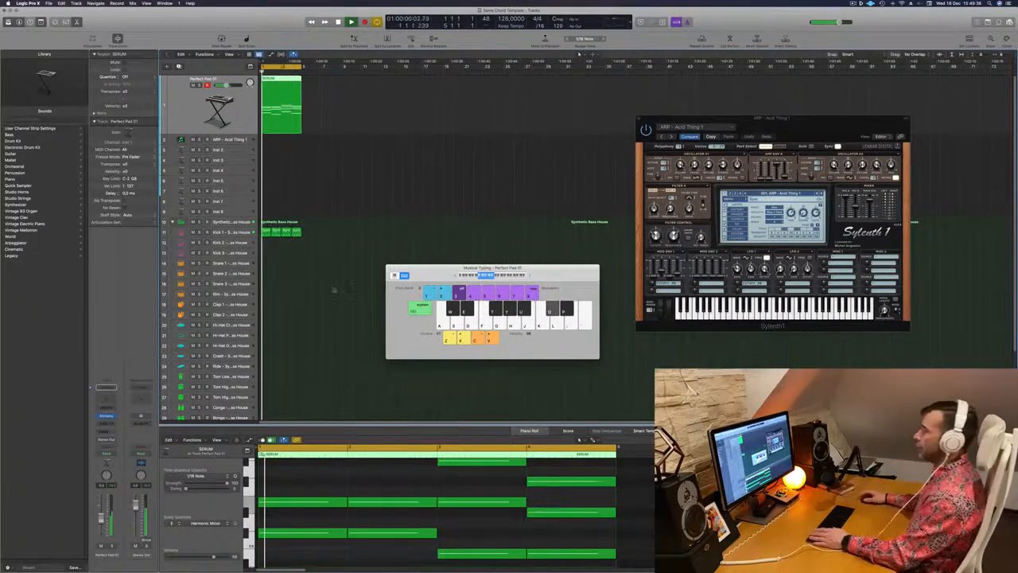
pyautogui.click(232, 232)
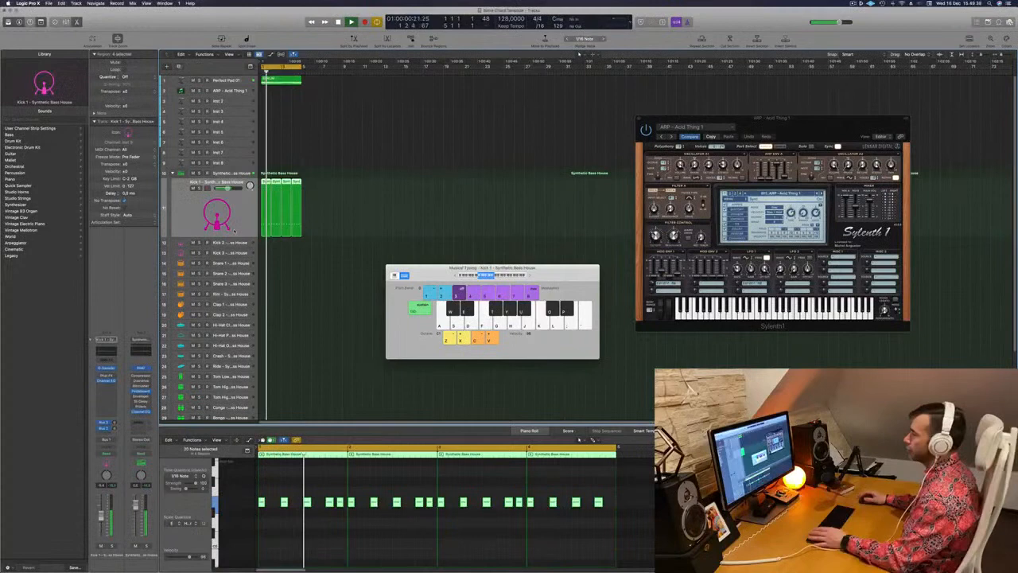
pyautogui.click(325, 145)
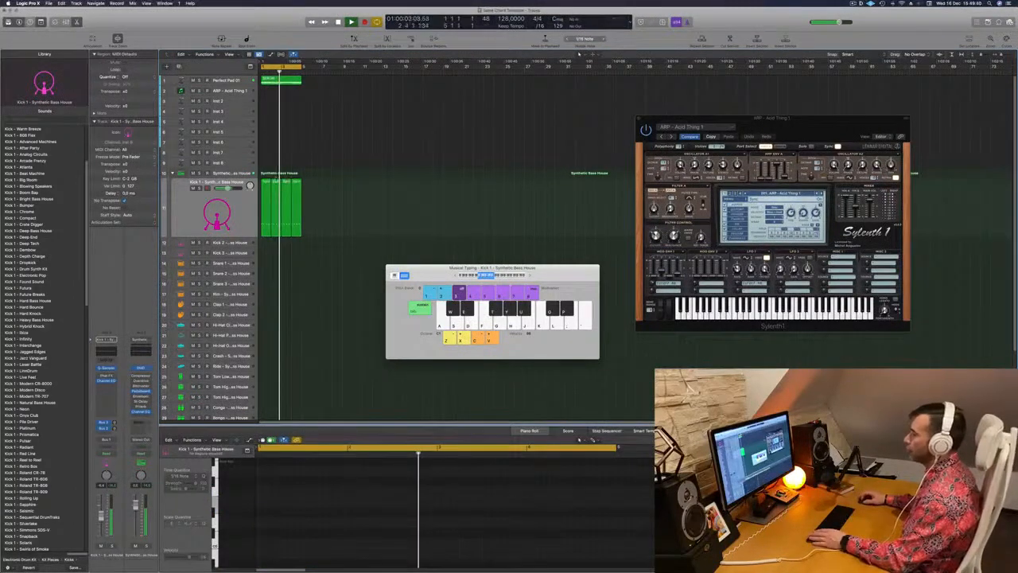
# Step: Delete the last three regions on the Kick 1 track, keeping only the one in bar 1
pyautogui.click(269, 226)
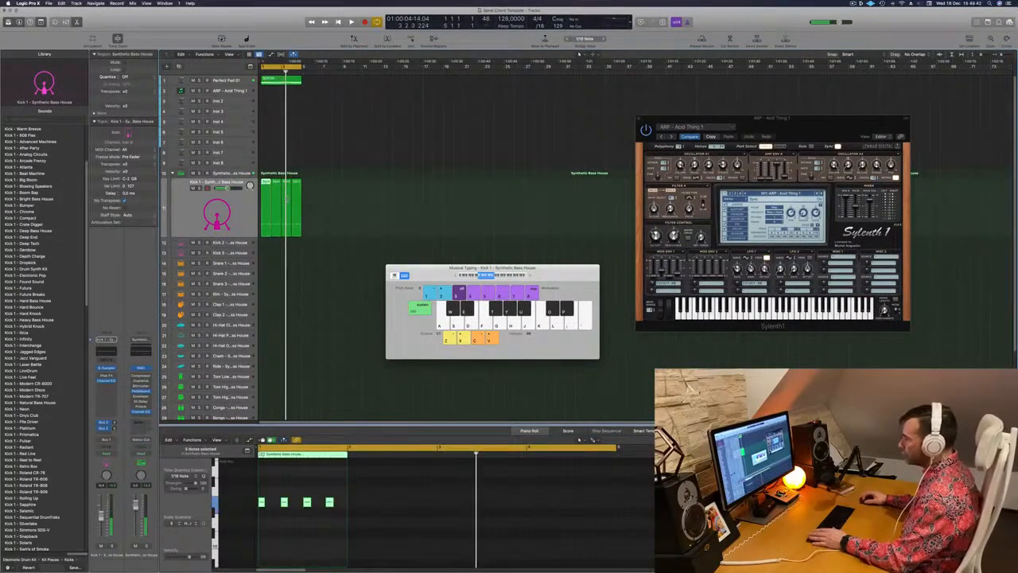
pyautogui.click(276, 210)
pyautogui.click(263, 209)
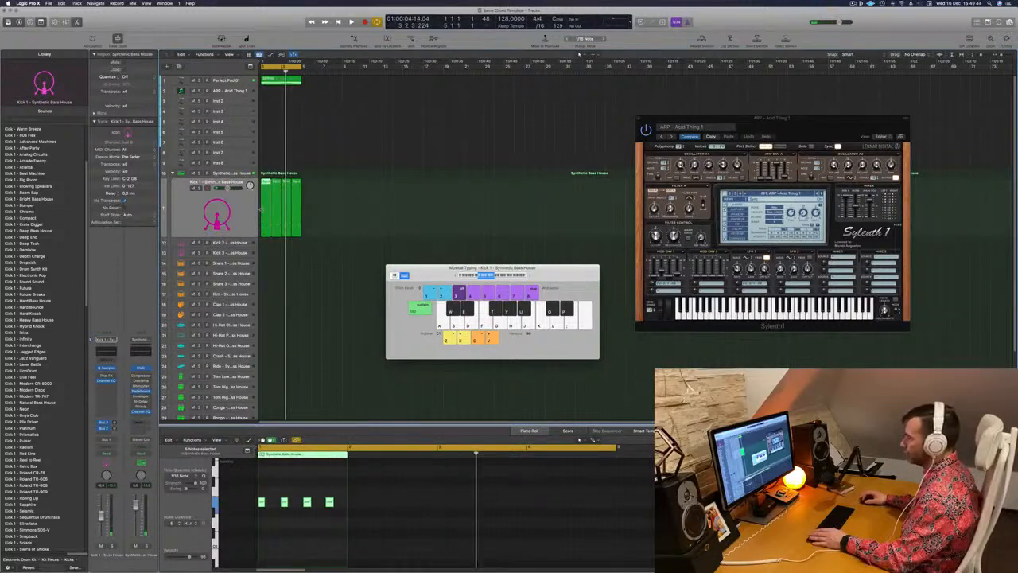
pyautogui.moveTo(326, 210); pyautogui.dragTo(276, 222)
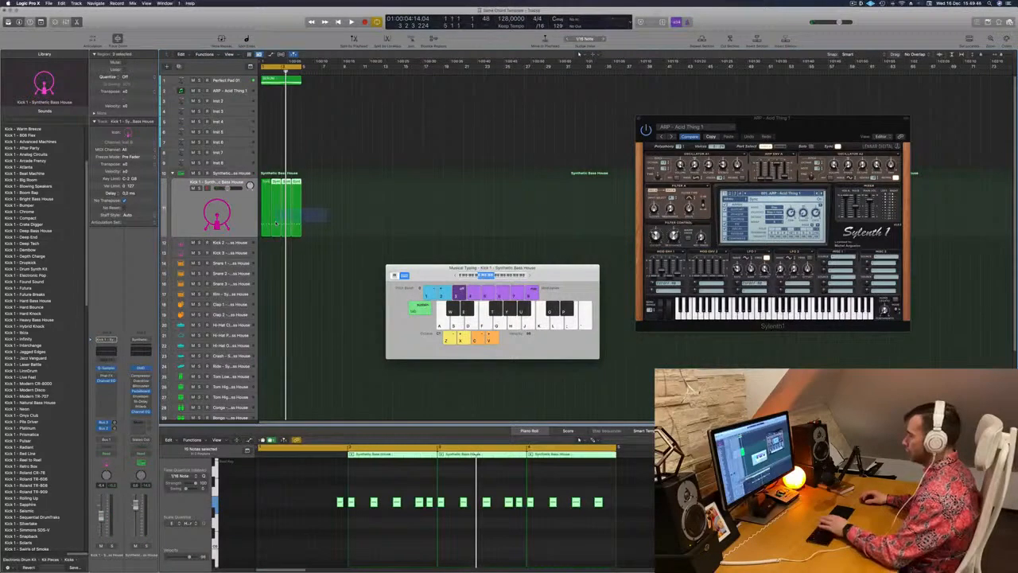
pyautogui.press('Delete')
# Step: Duplicate the bar 1 kick region across bars 2 to 4 of the Kick 1 track
pyautogui.press('super+Right')
pyautogui.press('super+Right')
pyautogui.press('super+Right')
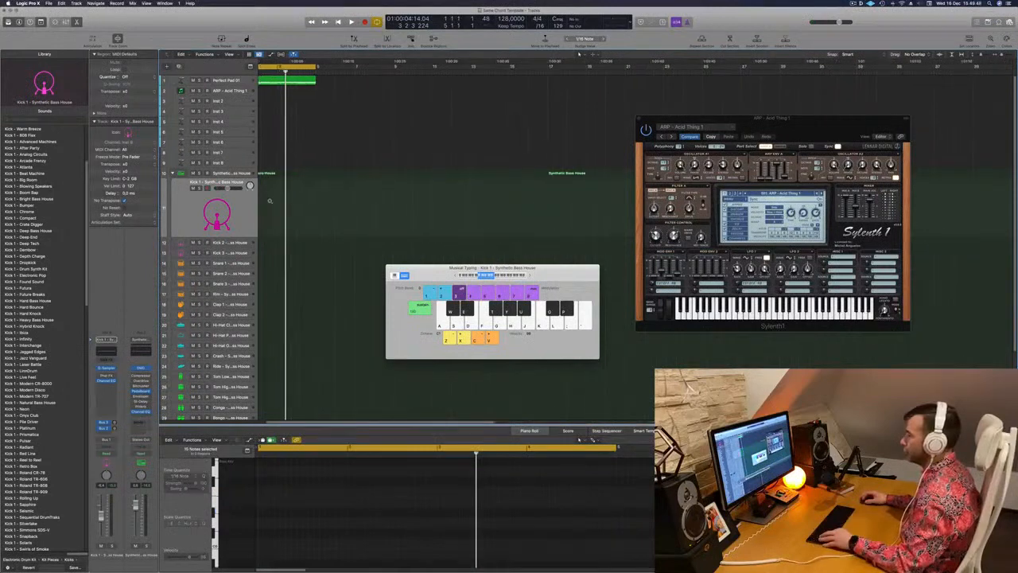
pyautogui.hscroll(-3, 272, 201)
pyautogui.scroll(4, 272, 201)
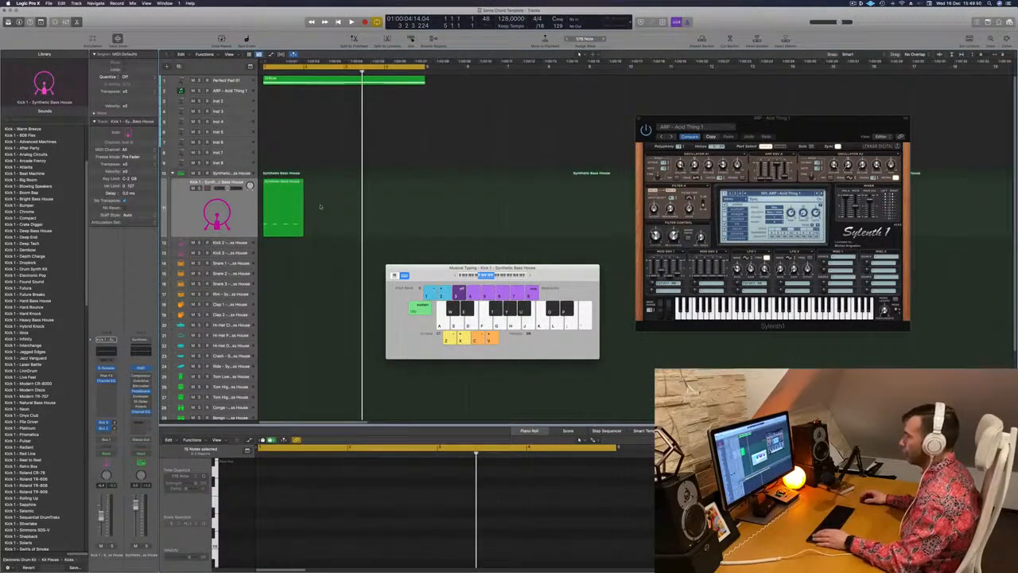
pyautogui.press('space')
pyautogui.click(279, 196)
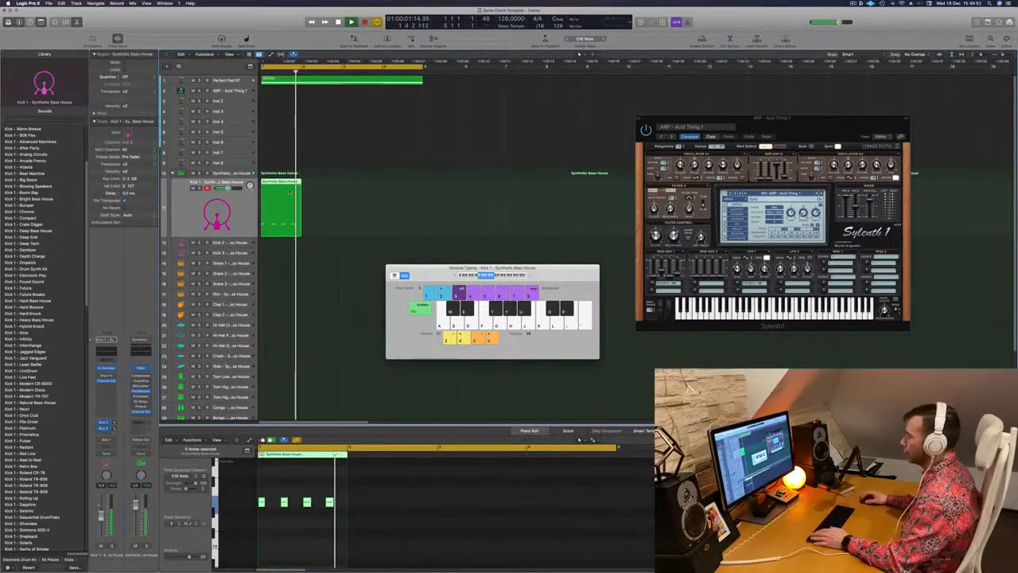
pyautogui.moveTo(287, 191); pyautogui.dragTo(371, 192)
pyautogui.press('space')
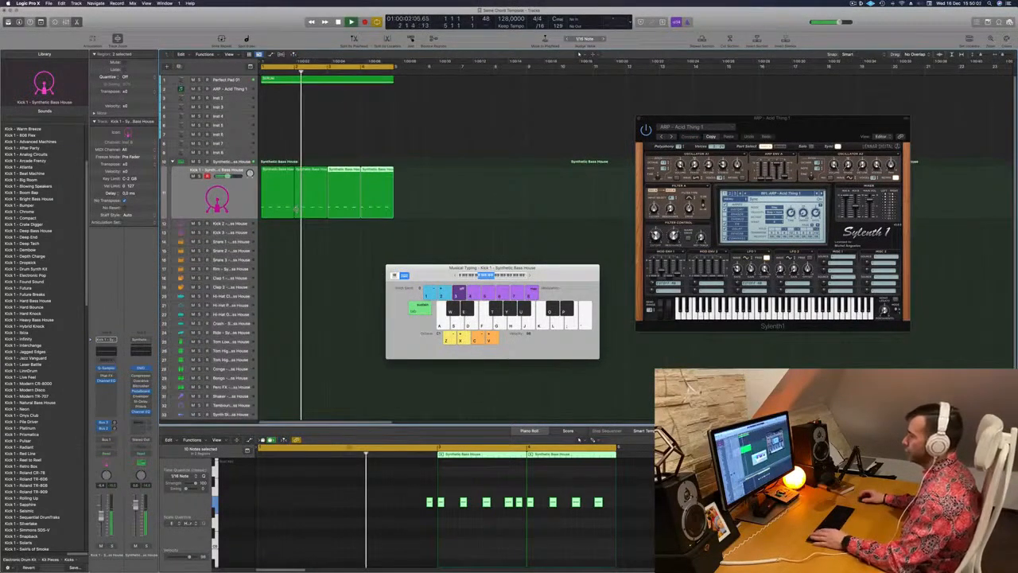
# Step: Delete the extra note sitting before the start of the second and third kick regions
pyautogui.press('space')
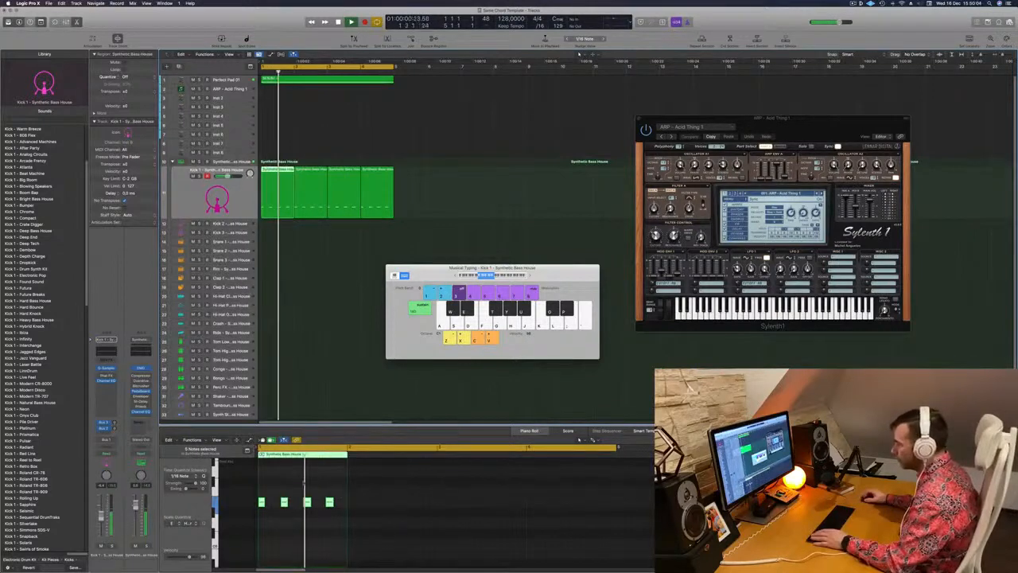
pyautogui.scroll(-5, 304, 481)
pyautogui.scroll(8, 303, 482)
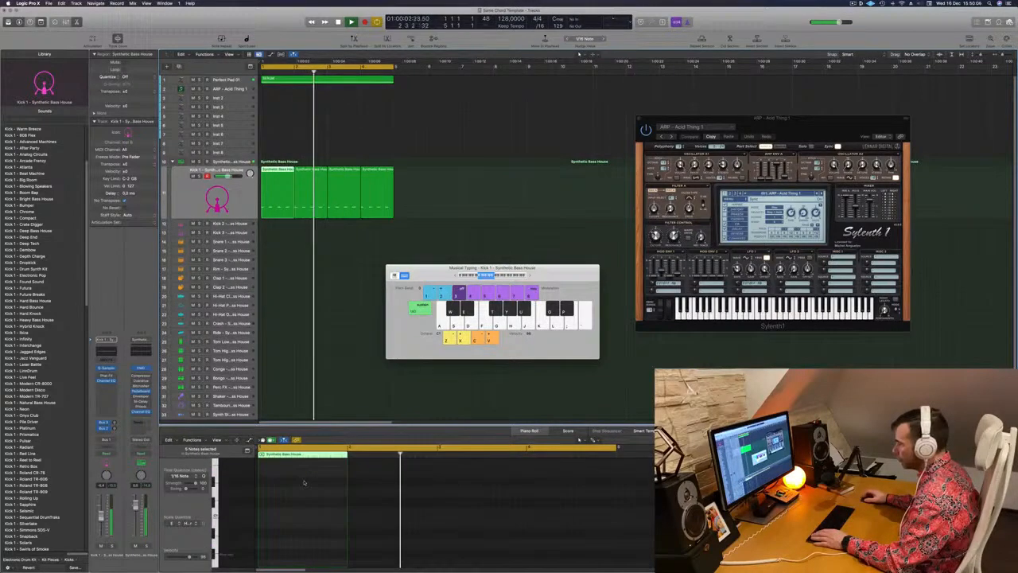
pyautogui.click(310, 211)
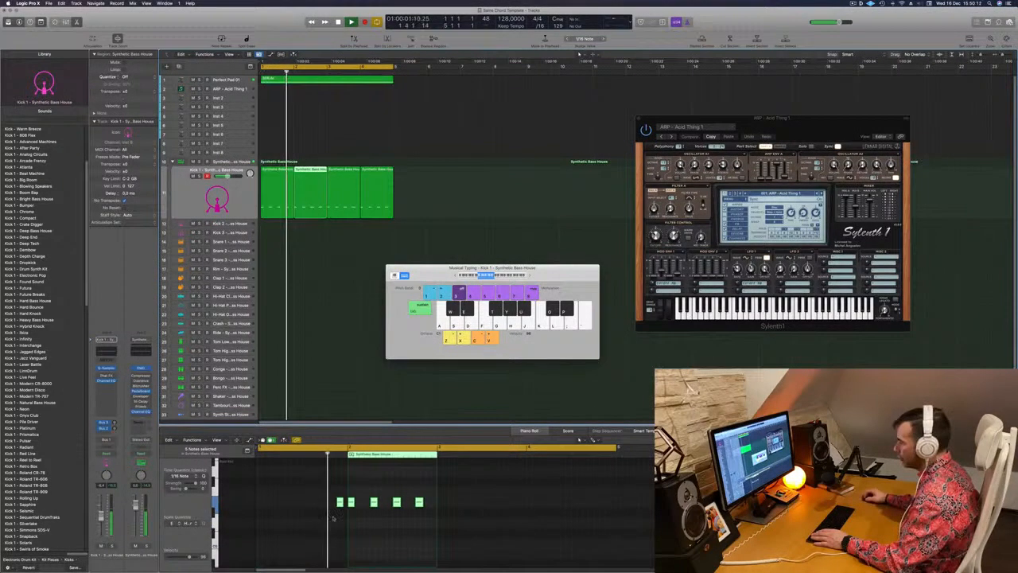
pyautogui.moveTo(343, 523); pyautogui.dragTo(321, 486)
pyautogui.press('Delete')
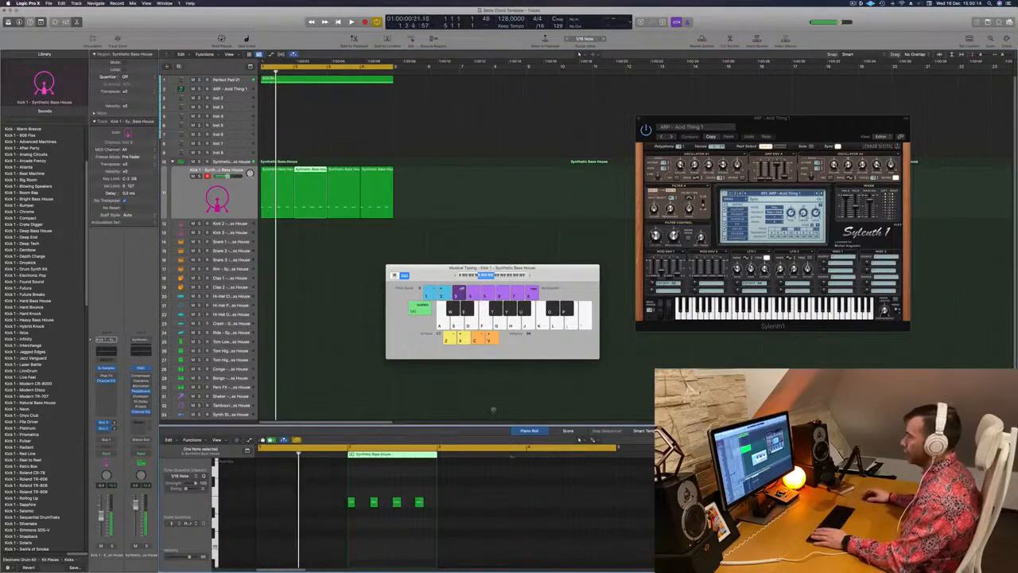
pyautogui.click(347, 206)
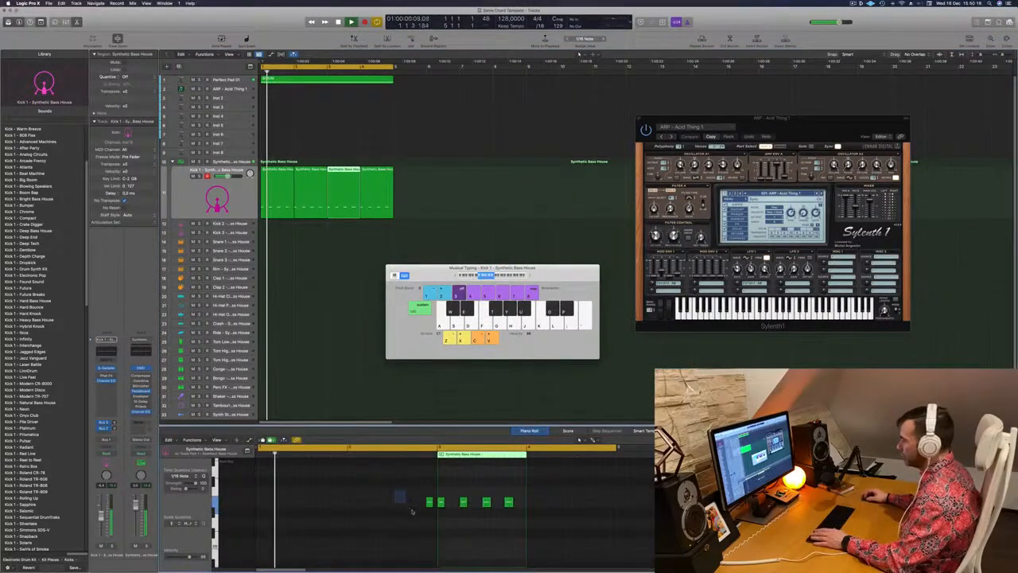
pyautogui.moveTo(395, 490); pyautogui.dragTo(435, 521)
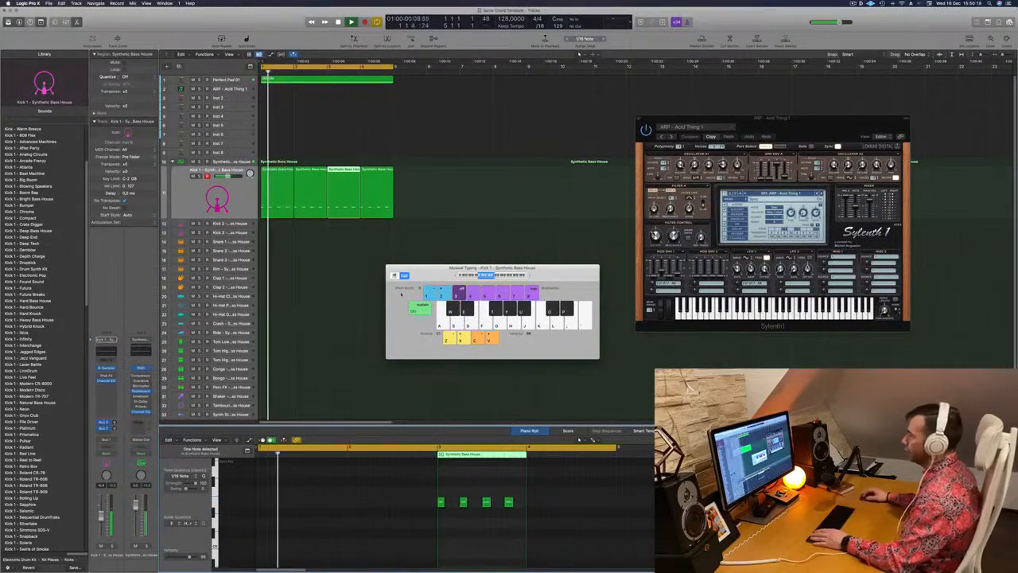
# Step: Check the fourth kick region's notes, then play back the four-bar kick pattern from the start
pyautogui.click(379, 206)
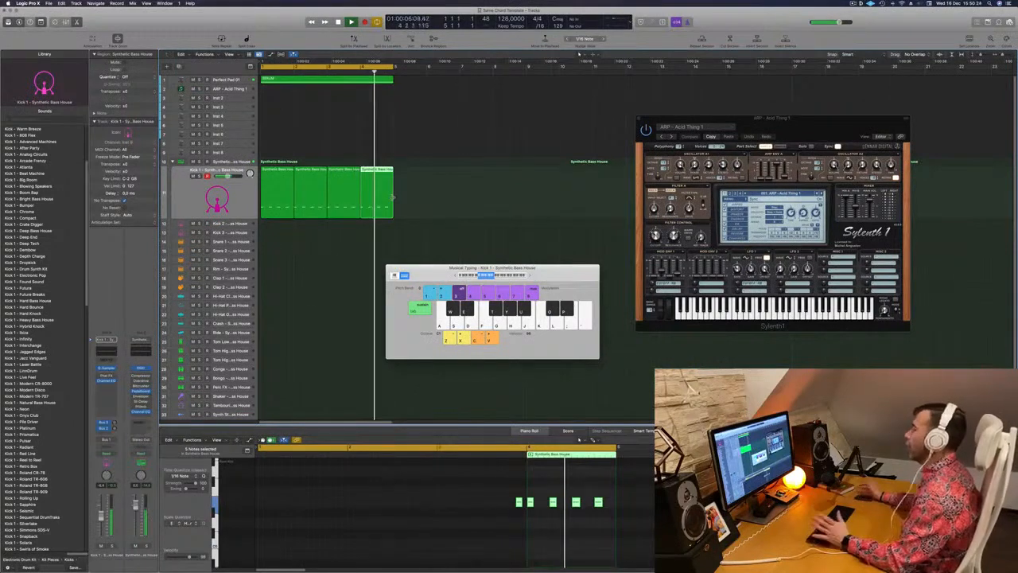
pyautogui.click(234, 195)
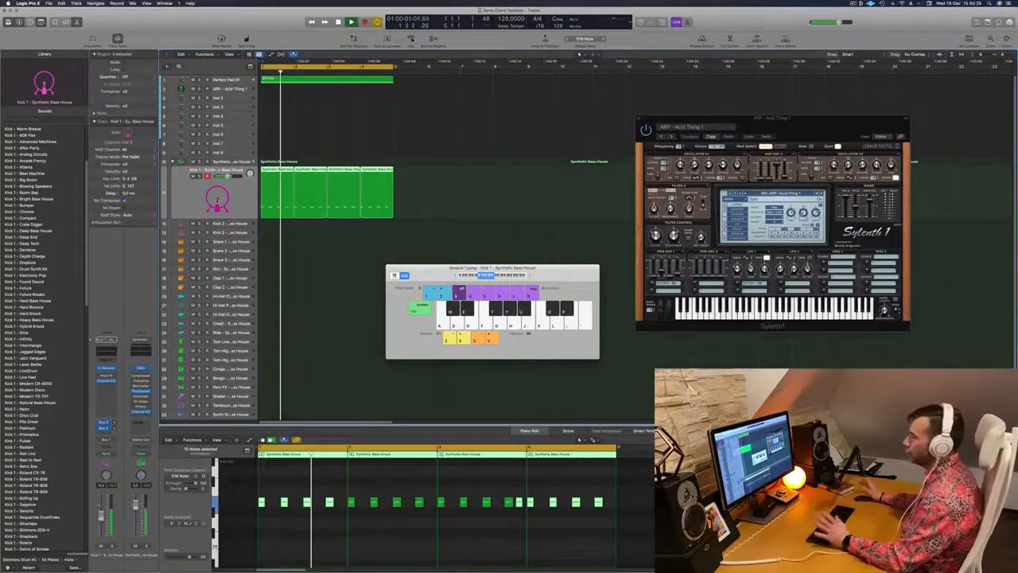
pyautogui.press('space')
pyautogui.press('space')
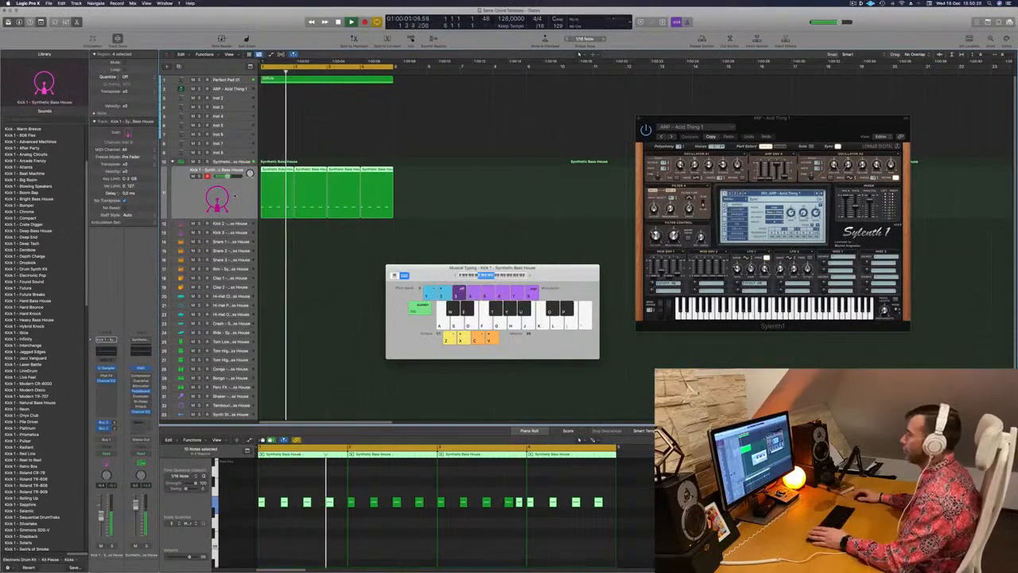
pyautogui.click(443, 205)
pyautogui.press('space')
pyautogui.press('space')
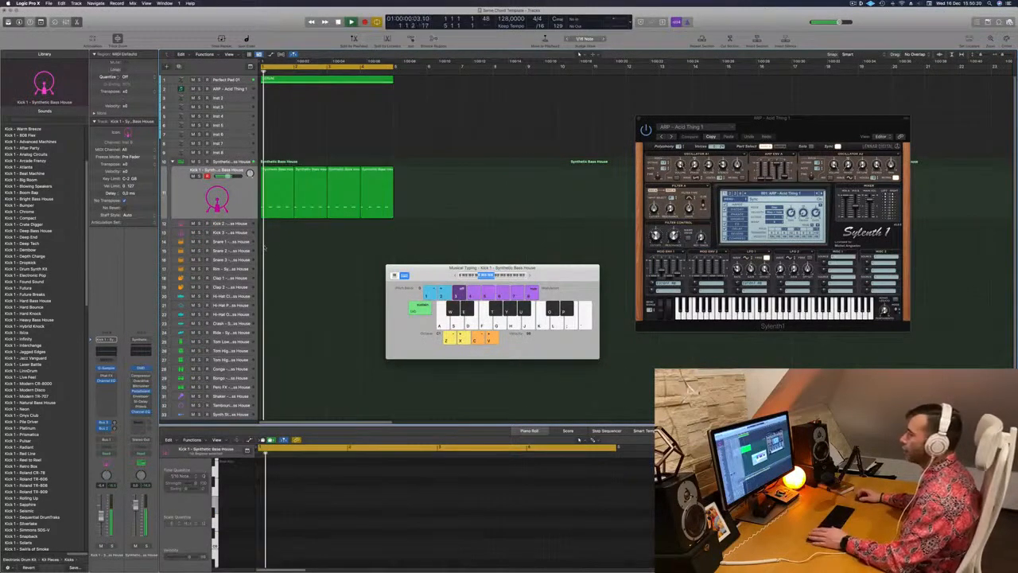
# Step: Stop playback and copy the first kick region onto the Snare 1 track at bar 1
pyautogui.scroll(-1, 272, 248)
pyautogui.press('space')
pyautogui.click(268, 197)
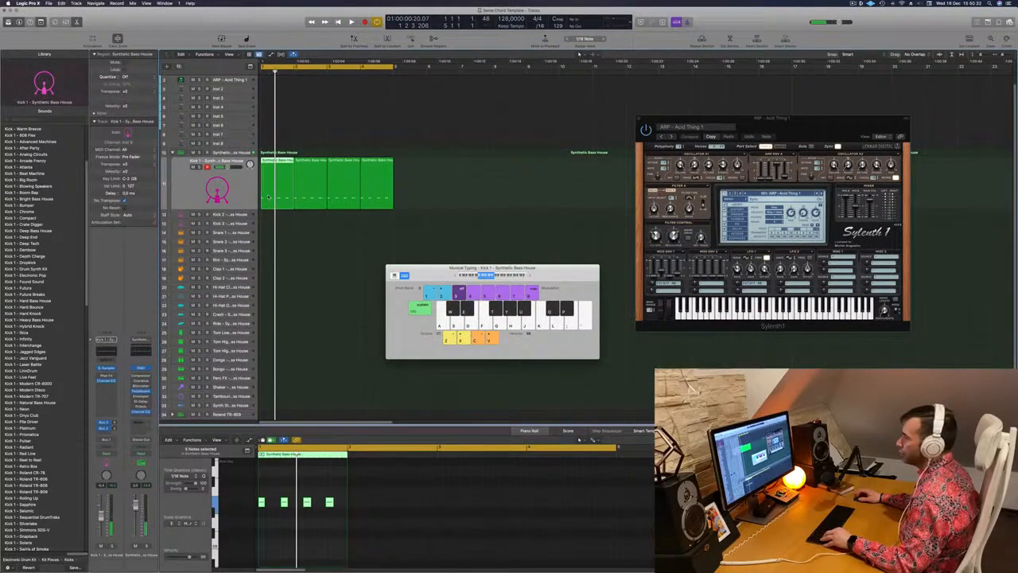
pyautogui.moveTo(269, 198); pyautogui.dragTo(276, 232)
# Step: Reduce the copied snare region to hits on beats 2 and 4, and change the pitch of both notes
pyautogui.moveTo(267, 487); pyautogui.dragTo(385, 532)
pyautogui.press('super+z')
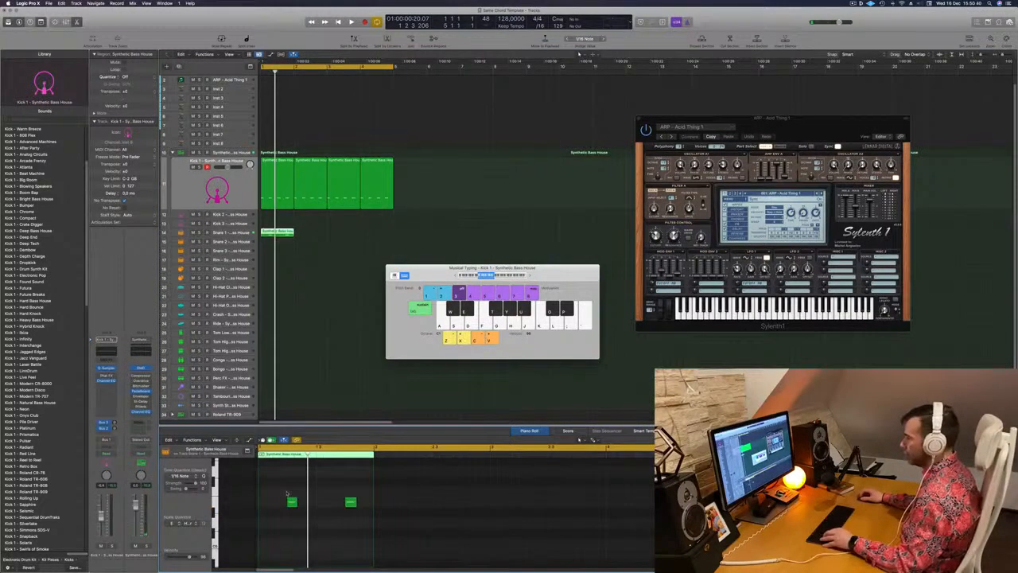
pyautogui.moveTo(279, 489); pyautogui.dragTo(359, 537)
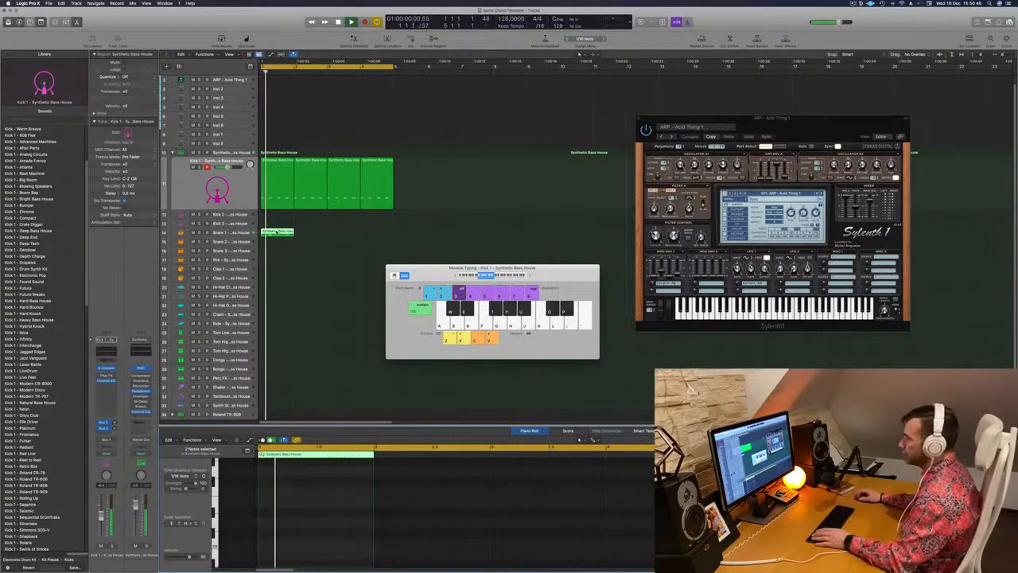
# Step: Move the snare region to the Snare 3 track and duplicate it to fill all four bars
pyautogui.moveTo(275, 232); pyautogui.dragTo(279, 251)
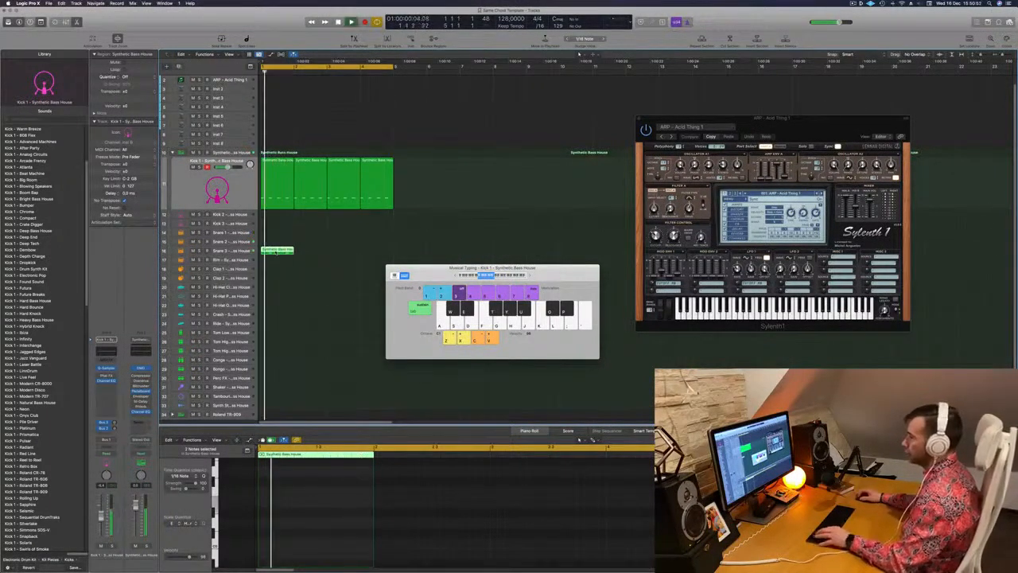
pyautogui.moveTo(278, 251); pyautogui.dragTo(350, 256)
pyautogui.keyDown('shift'); pyautogui.click(280, 250); pyautogui.keyUp('shift')
pyautogui.scroll(-1, 294, 239)
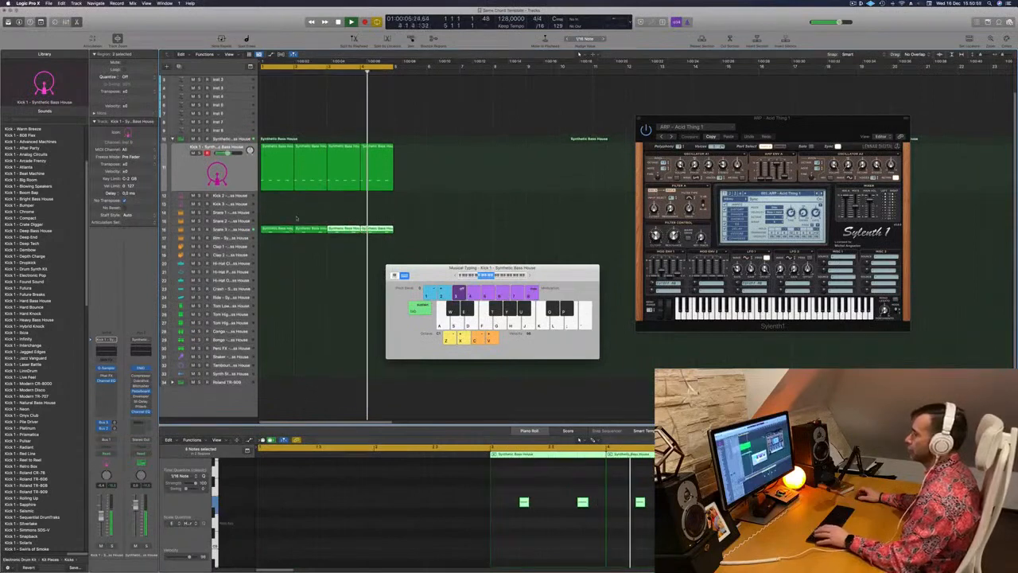
# Step: Copy the first kick region onto the Hi-Hat Closed track at bar 1 and shift its notes to the offbeats
pyautogui.moveTo(270, 155); pyautogui.dragTo(271, 269)
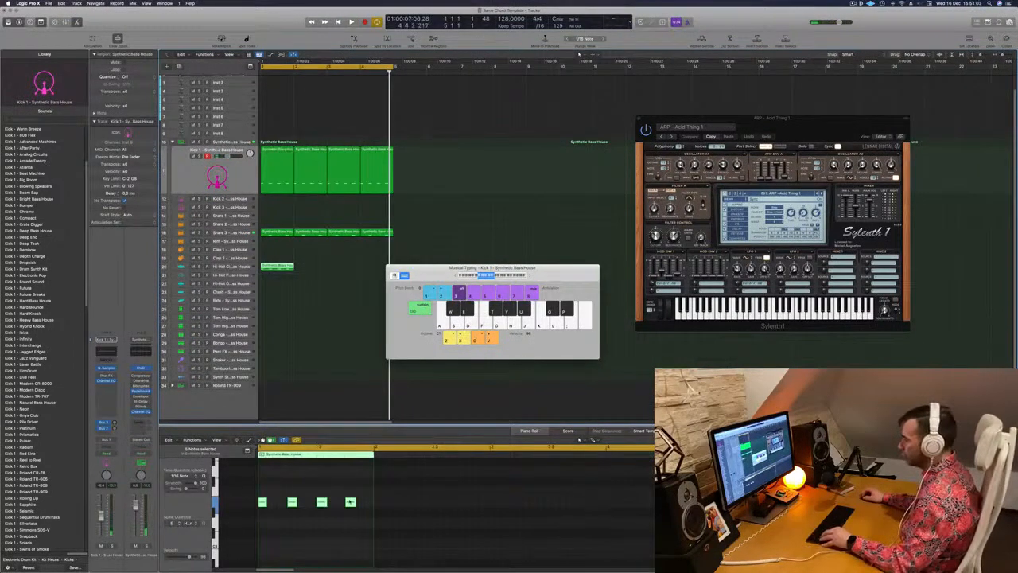
pyautogui.moveTo(355, 497); pyautogui.dragTo(270, 516)
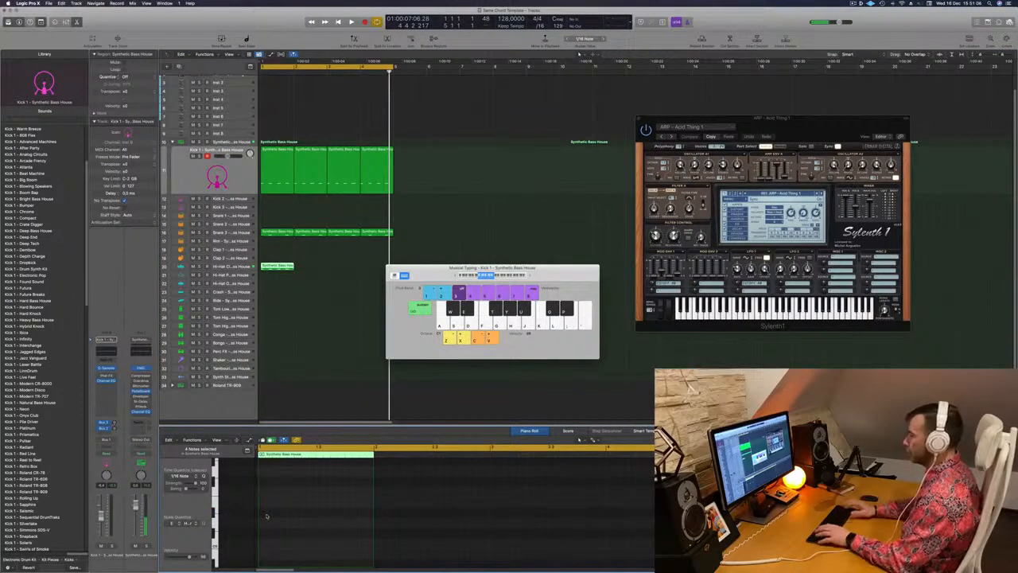
pyautogui.press('e')
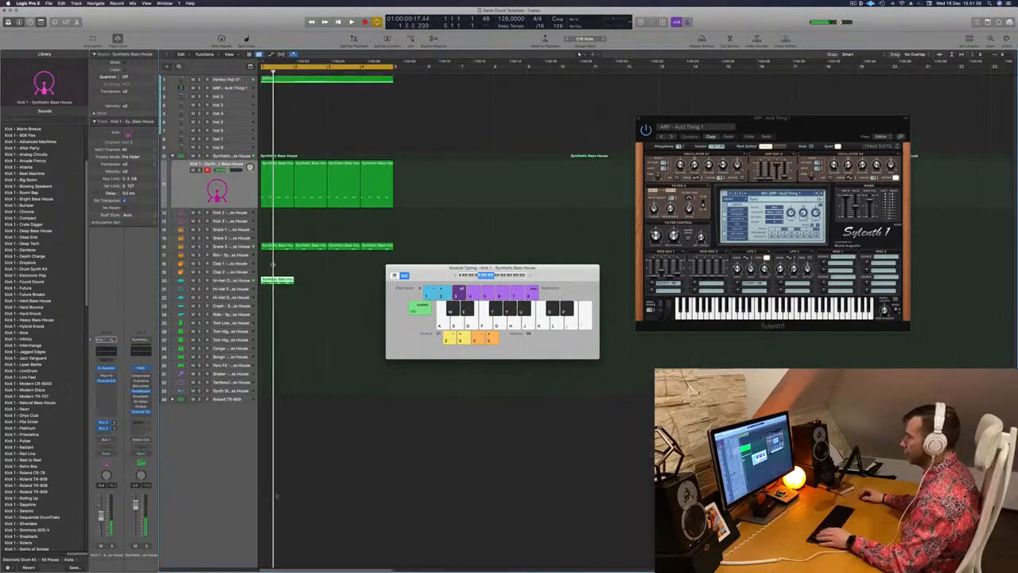
pyautogui.press('e')
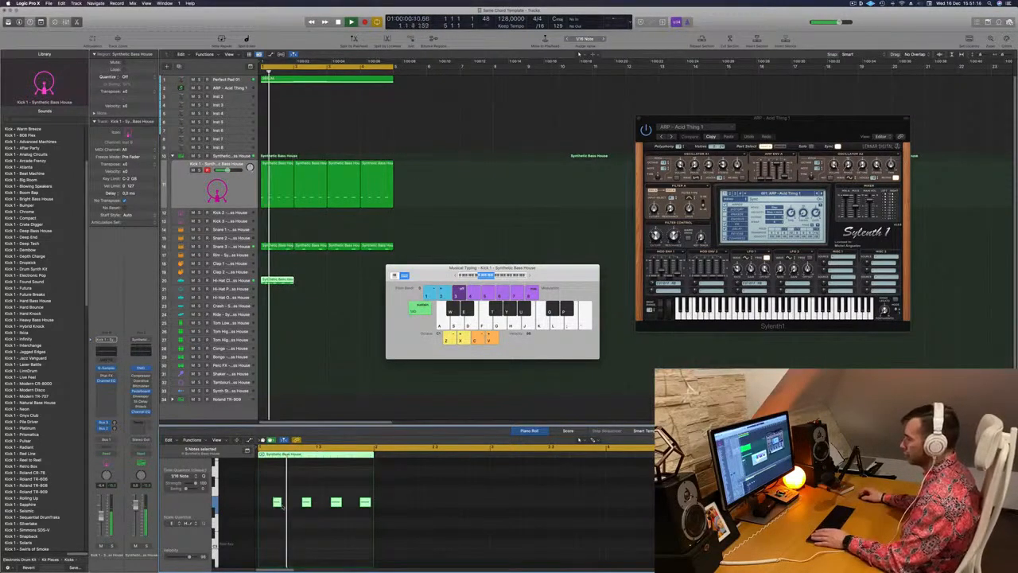
# Step: Play back the hi-hat region with the other drums and examine the pitch and placement of its notes up close
pyautogui.scroll(-5, 282, 506)
pyautogui.scroll(5, 283, 506)
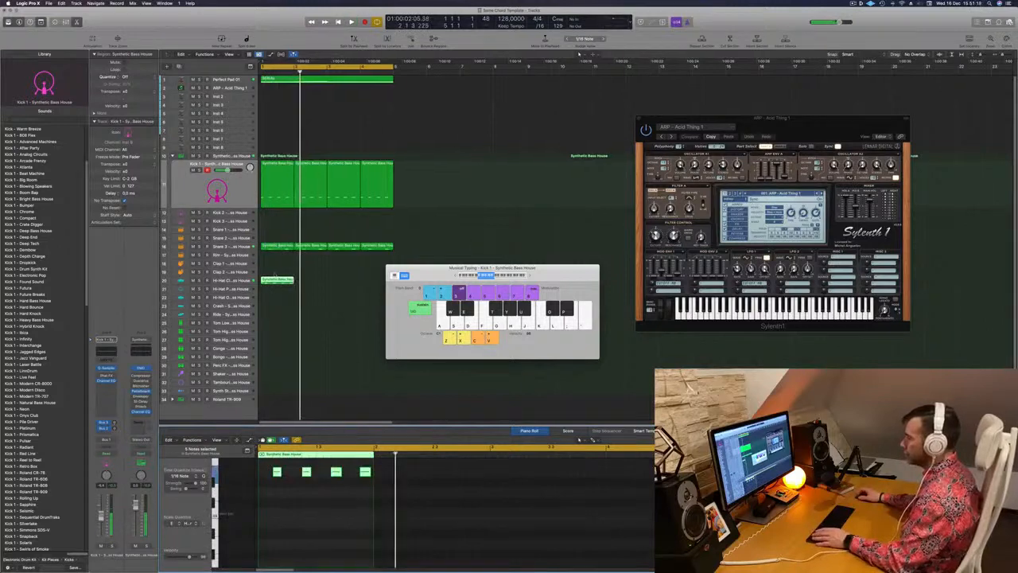
pyautogui.hscroll(-2, 276, 280)
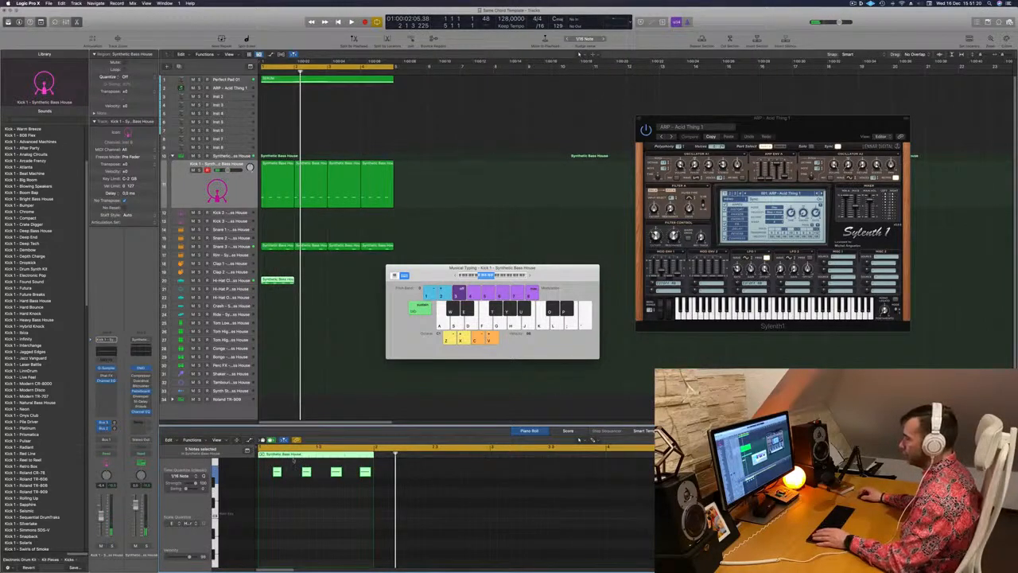
pyautogui.hscroll(-1, 273, 487)
pyautogui.press('r')
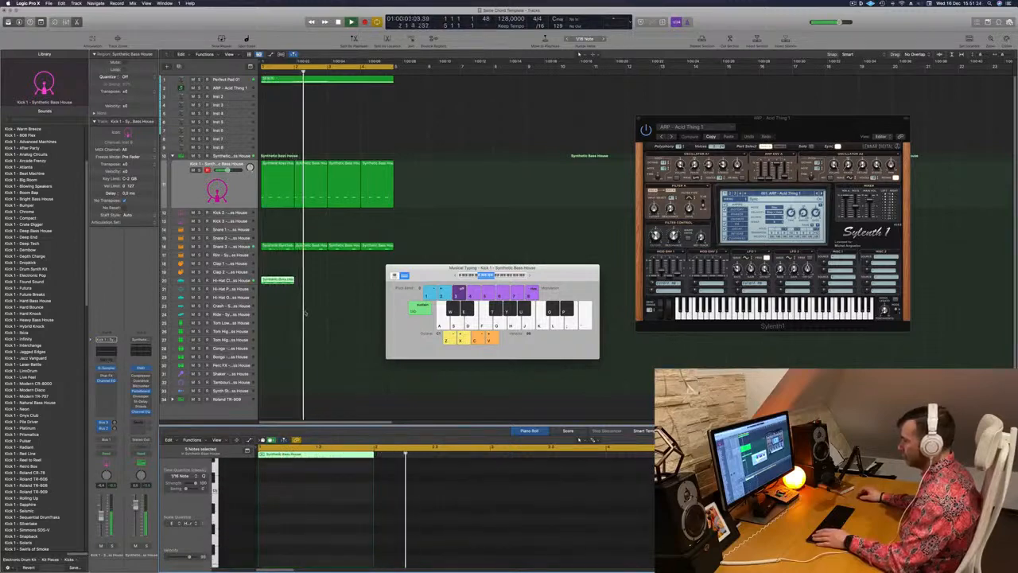
pyautogui.click(277, 280)
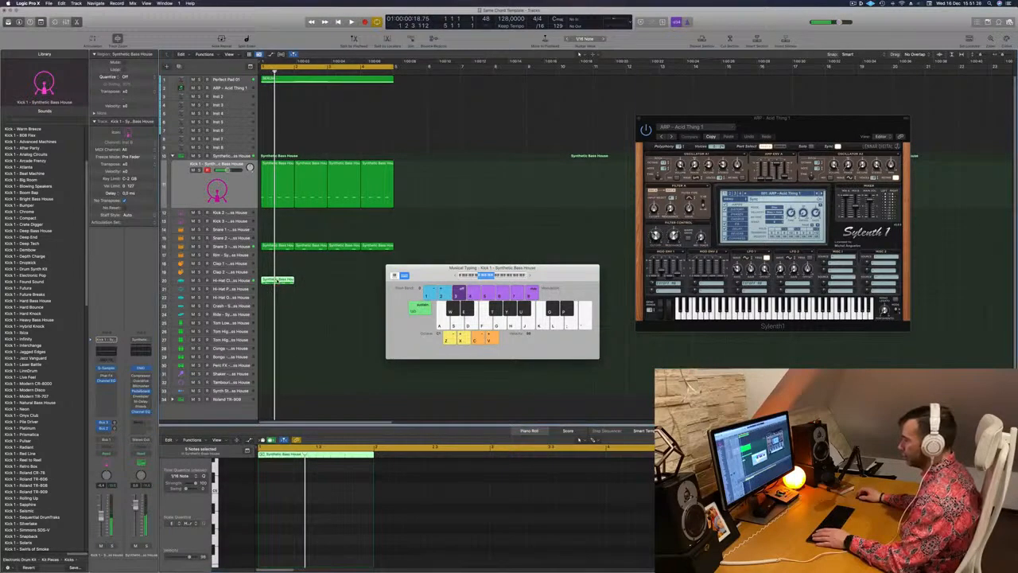
pyautogui.doubleClick(274, 281)
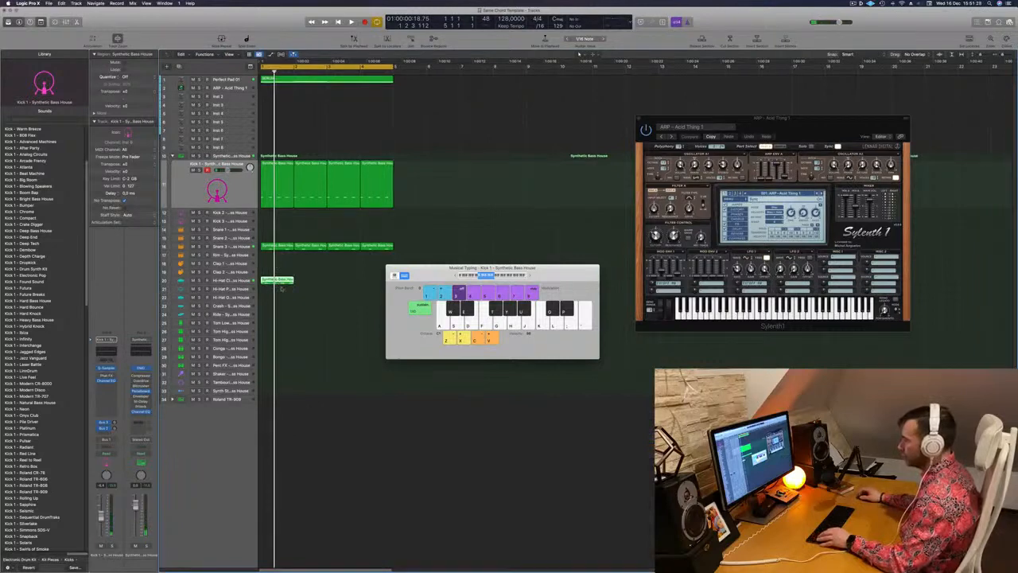
pyautogui.doubleClick(277, 280)
pyautogui.press('super+Right')
pyautogui.press('super+Right')
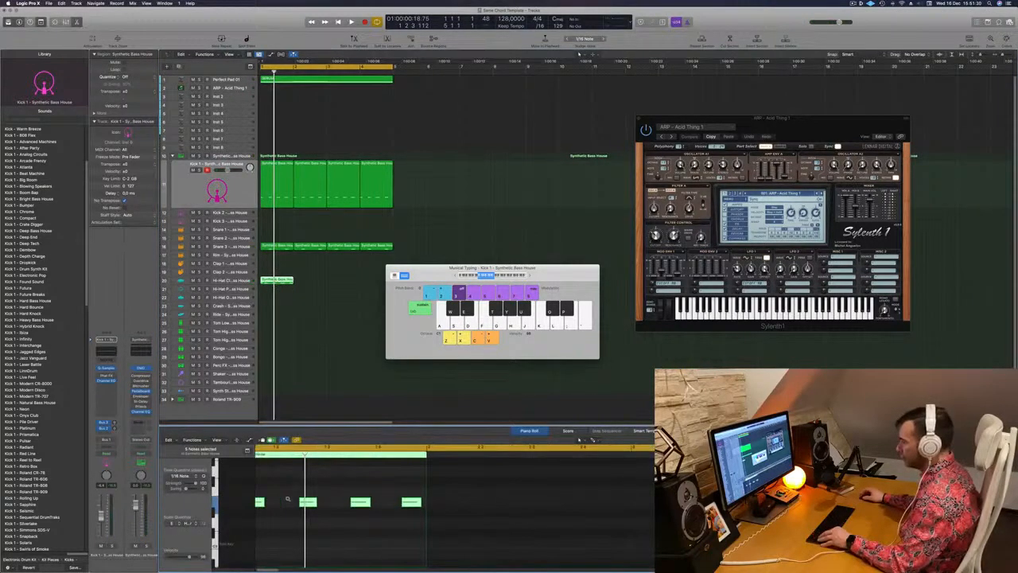
pyautogui.hscroll(-5, 288, 500)
pyautogui.scroll(10, 289, 500)
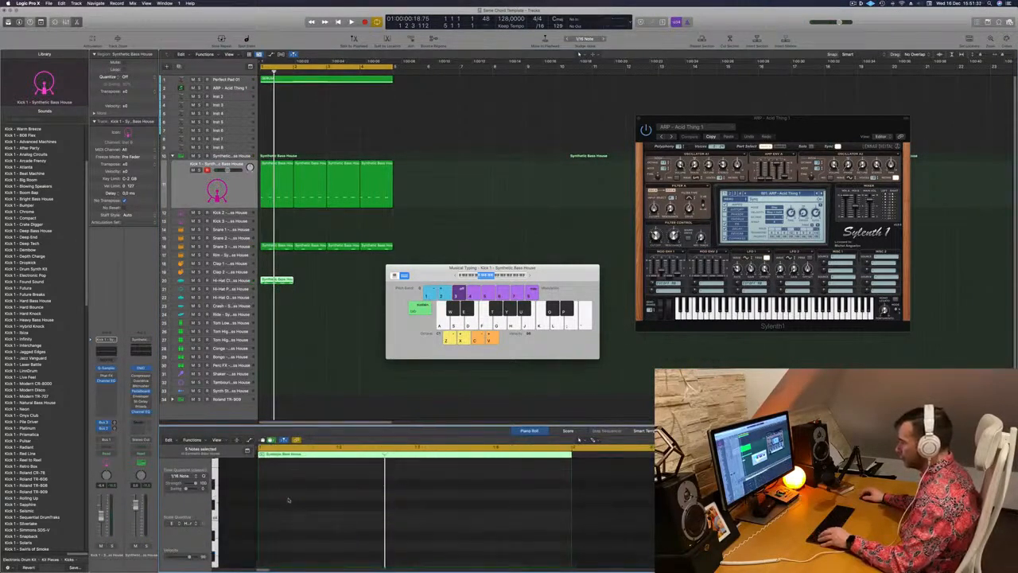
pyautogui.hscroll(1, 289, 500)
pyautogui.hscroll(-1, 288, 501)
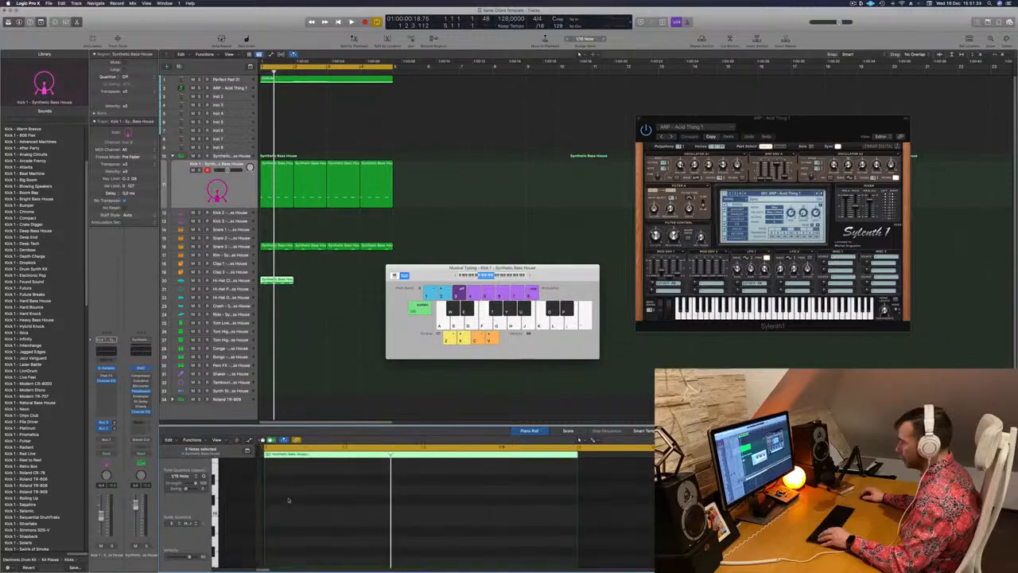
pyautogui.scroll(-10, 289, 500)
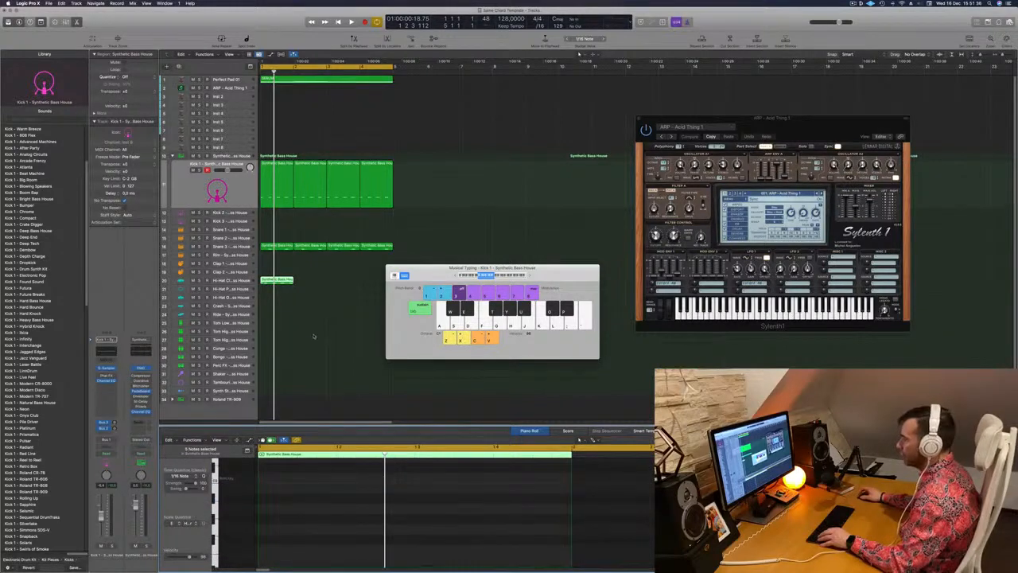
# Step: Copy the hi-hat region to bar 2, play it back and check the notes of both hi-hat regions together
pyautogui.moveTo(282, 280); pyautogui.dragTo(314, 281)
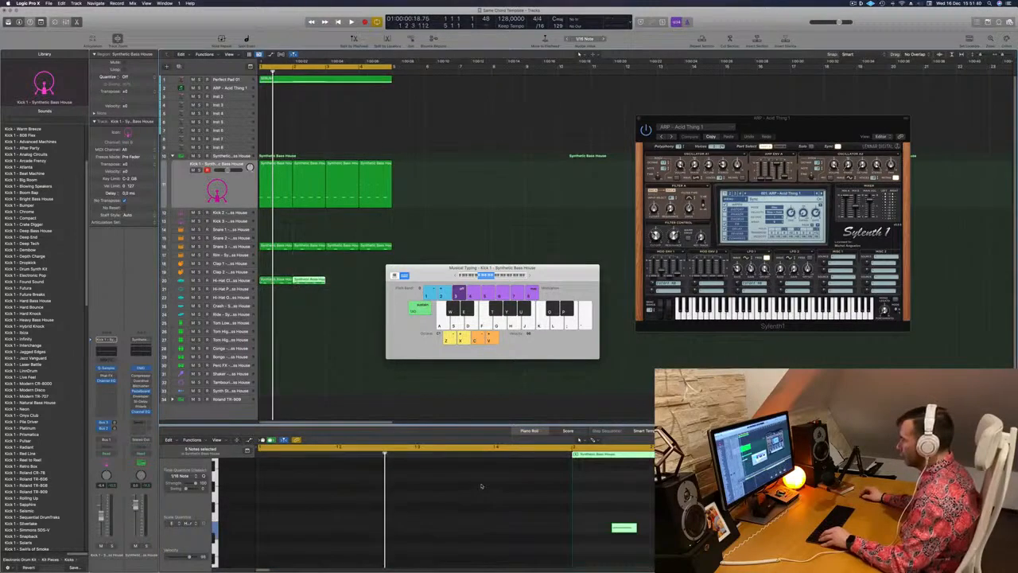
pyautogui.press('space')
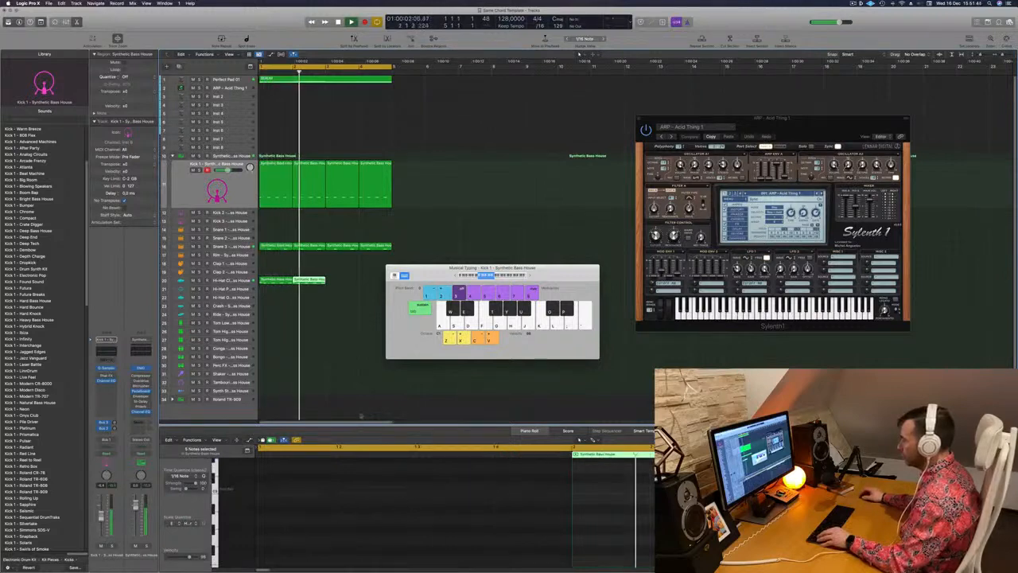
pyautogui.keyDown('shift'); pyautogui.click(272, 281); pyautogui.keyUp('shift')
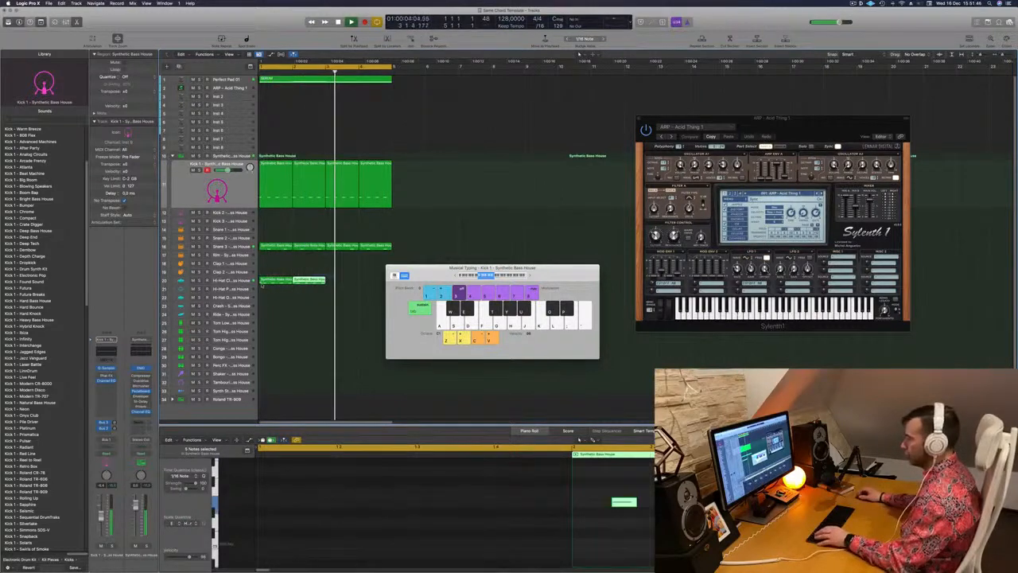
pyautogui.scroll(5, 439, 502)
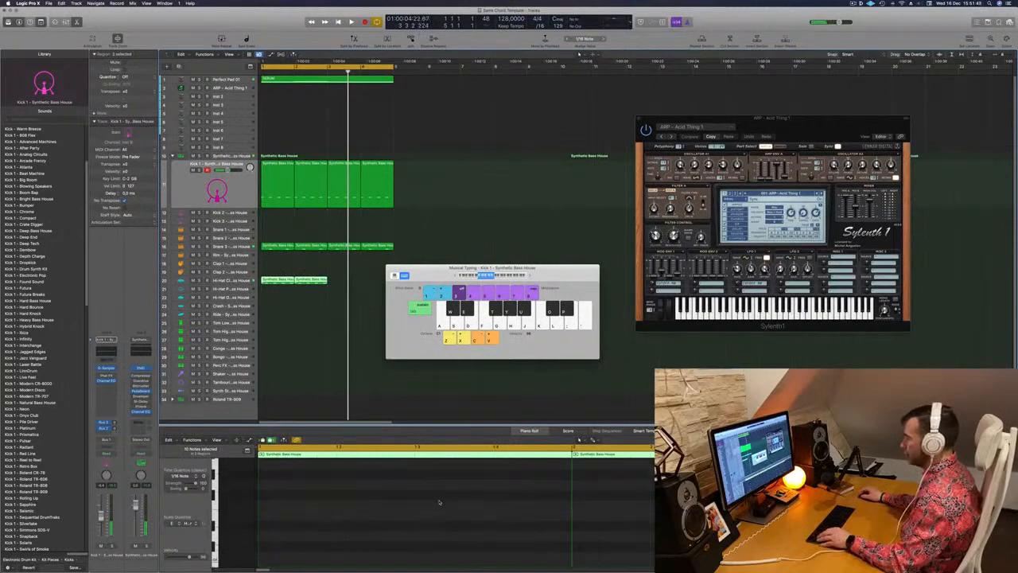
pyautogui.scroll(-5, 439, 502)
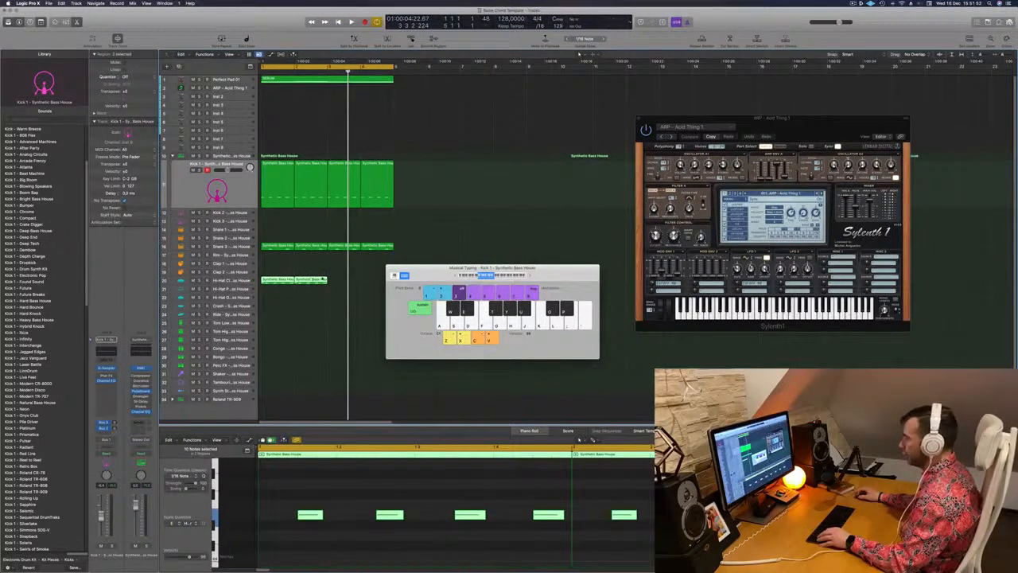
# Step: Divide the second hi-hat region at bar 3 and delete the piece before the cut
pyautogui.click(320, 292)
pyautogui.moveTo(313, 281)
pyautogui.mouseDown()
pyautogui.moveTo(344, 281)
pyautogui.moveTo(311, 282)
pyautogui.mouseUp()
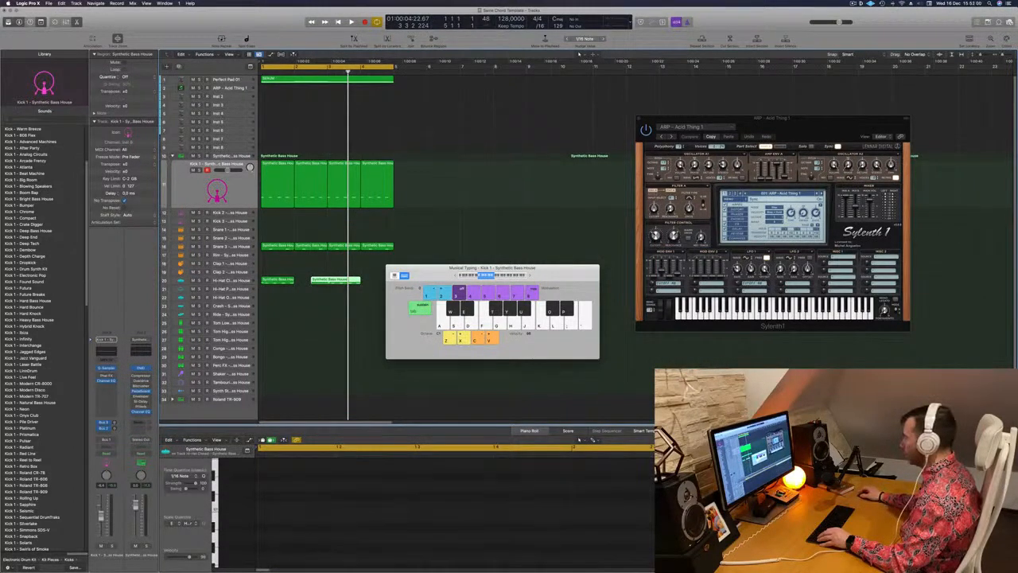
pyautogui.click(214, 477)
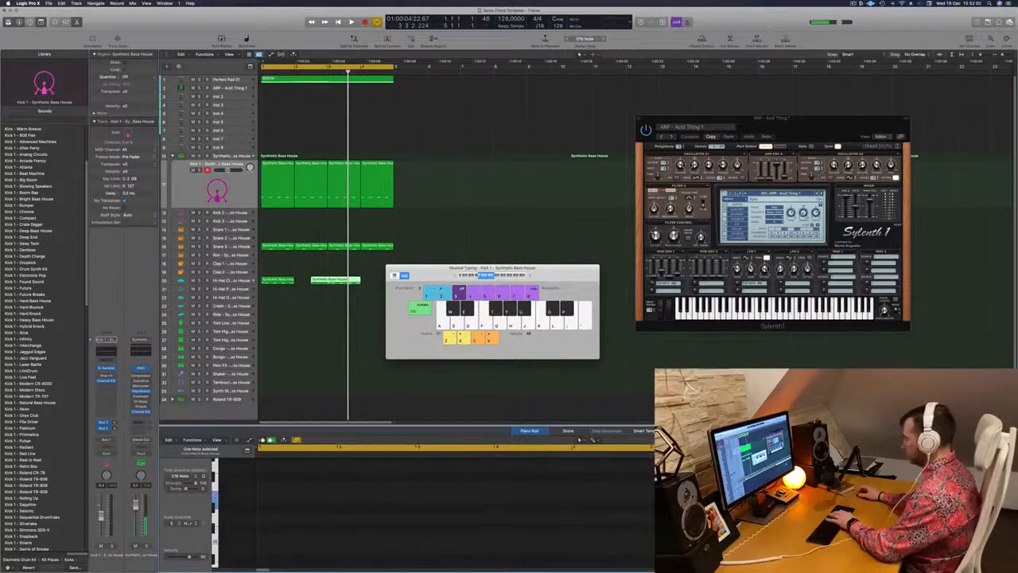
pyautogui.click(318, 282)
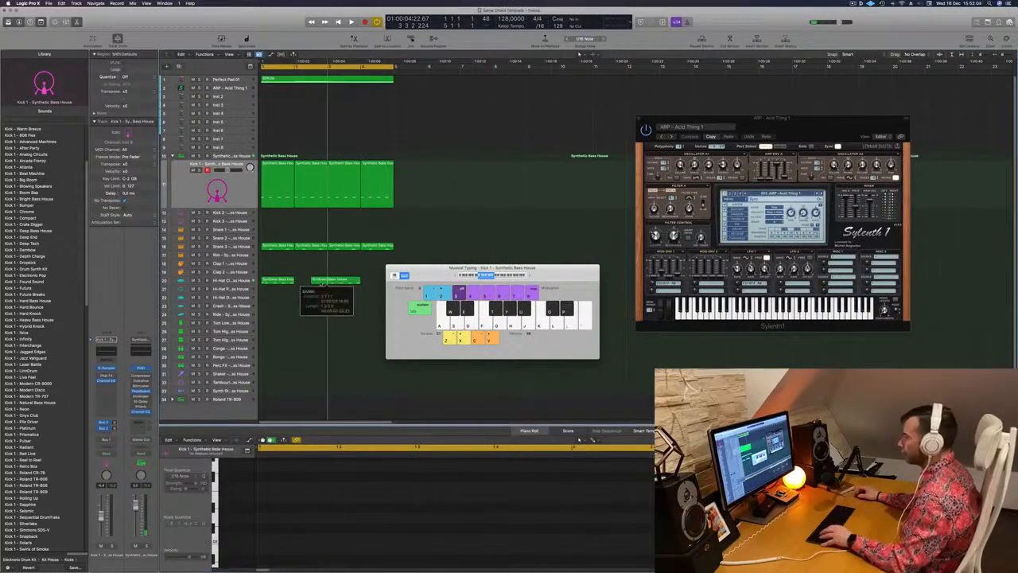
pyautogui.press('Delete')
# Step: Delete the original bar 1 hi-hat region, move the bar 3 piece to bar 1 in its place and play back
pyautogui.click(281, 281)
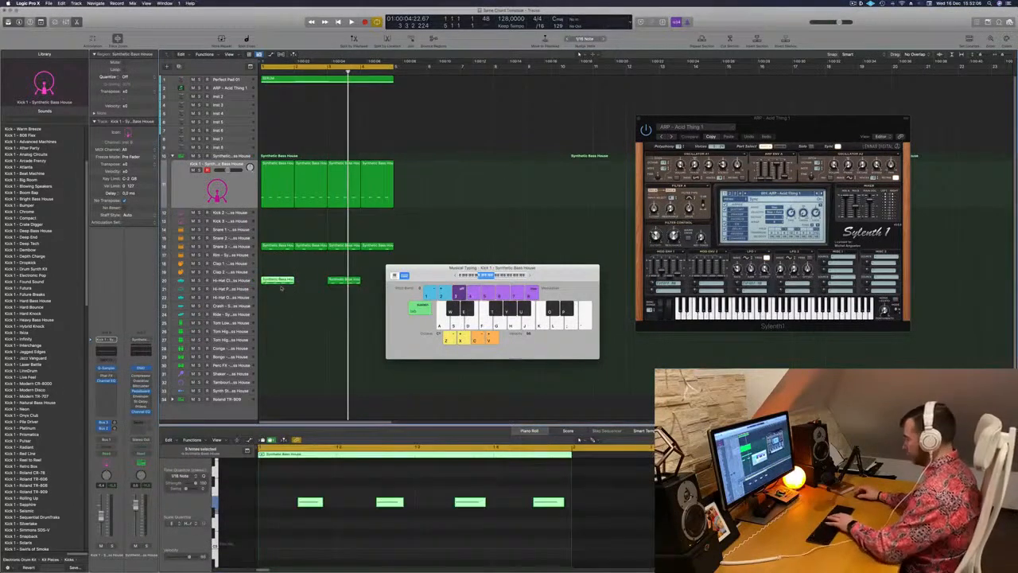
pyautogui.press('Delete')
pyautogui.click(346, 280)
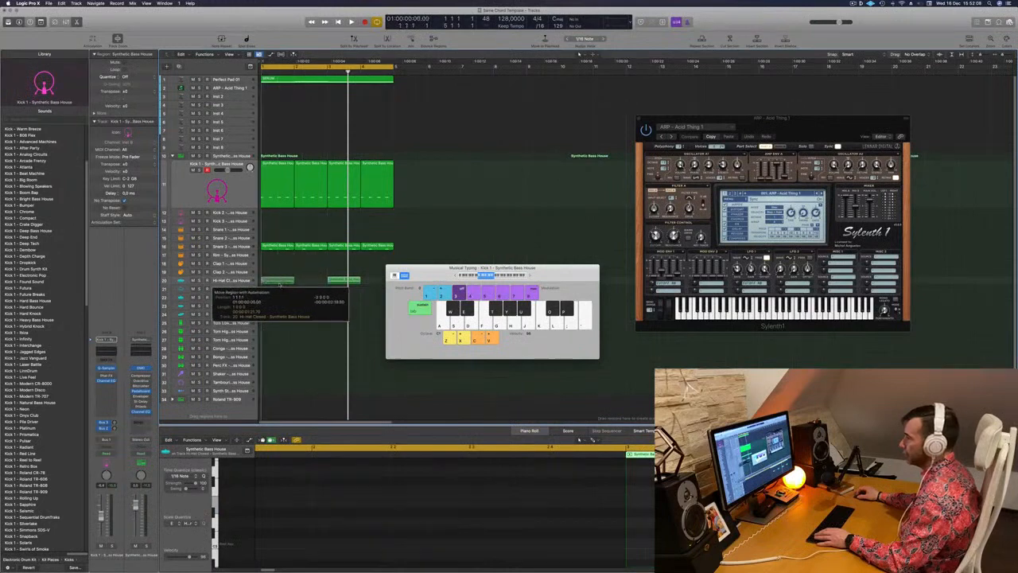
pyautogui.press('space')
# Step: Duplicate the hi-hat region to fill all four bars and move the Musical Typing window aside
pyautogui.moveTo(279, 284); pyautogui.dragTo(348, 288)
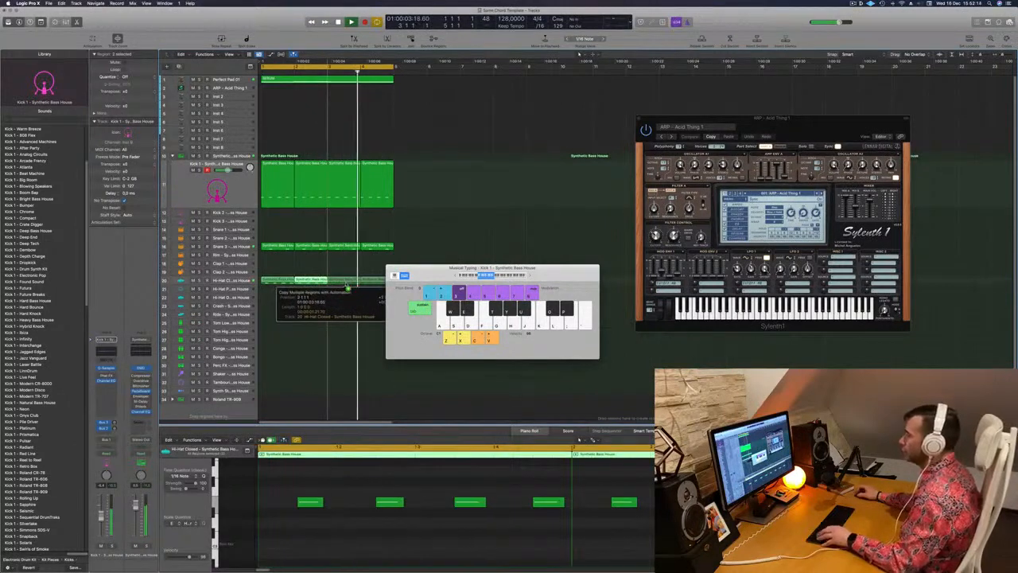
pyautogui.moveTo(347, 288); pyautogui.dragTo(348, 288)
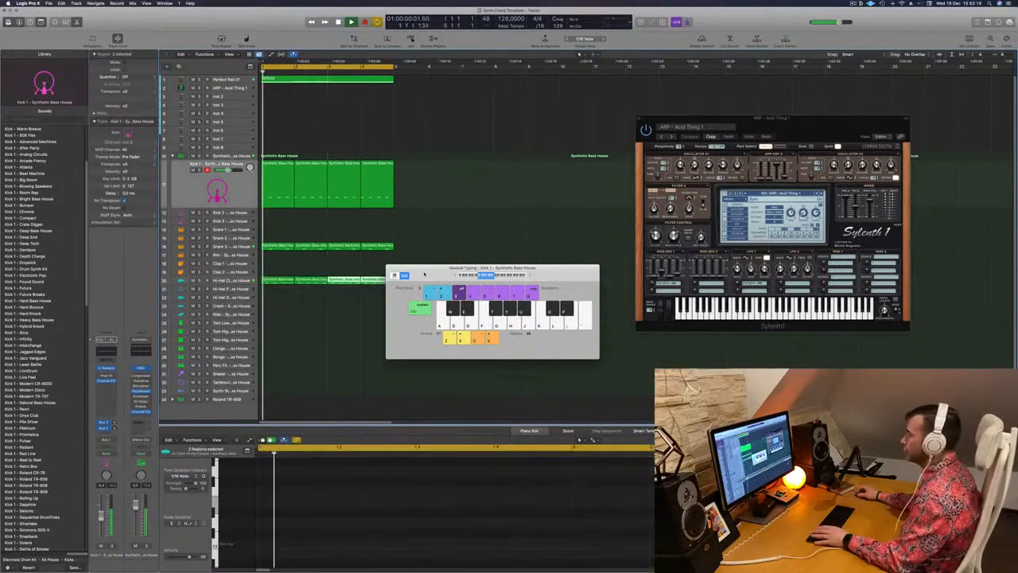
pyautogui.moveTo(432, 269); pyautogui.dragTo(528, 269)
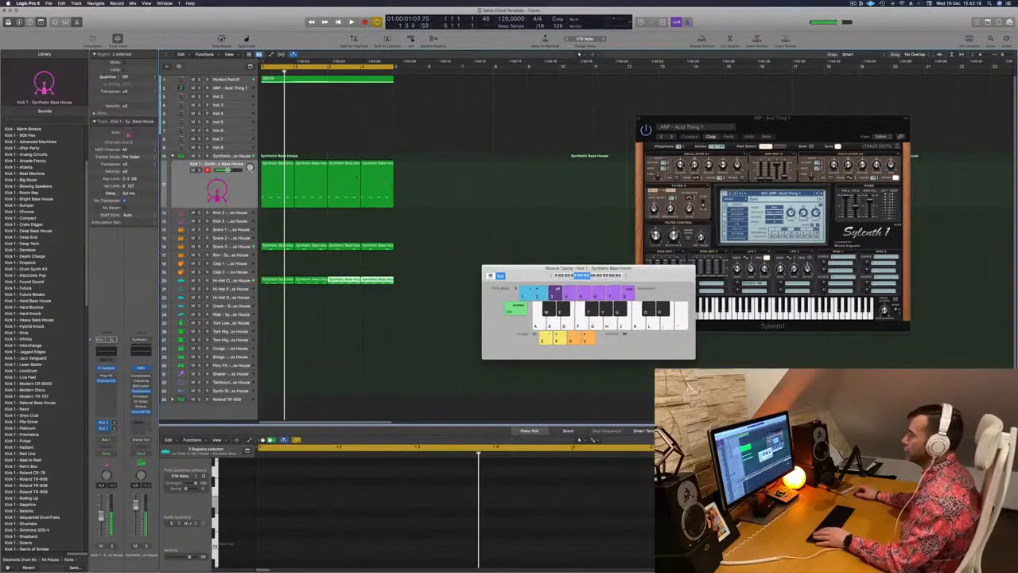
# Step: Copy the first kick region onto the Kick 2 track at bar 1 and play back from the start
pyautogui.moveTo(287, 185); pyautogui.dragTo(273, 213)
pyautogui.press('Return')
pyautogui.click(273, 213)
pyautogui.press('space')
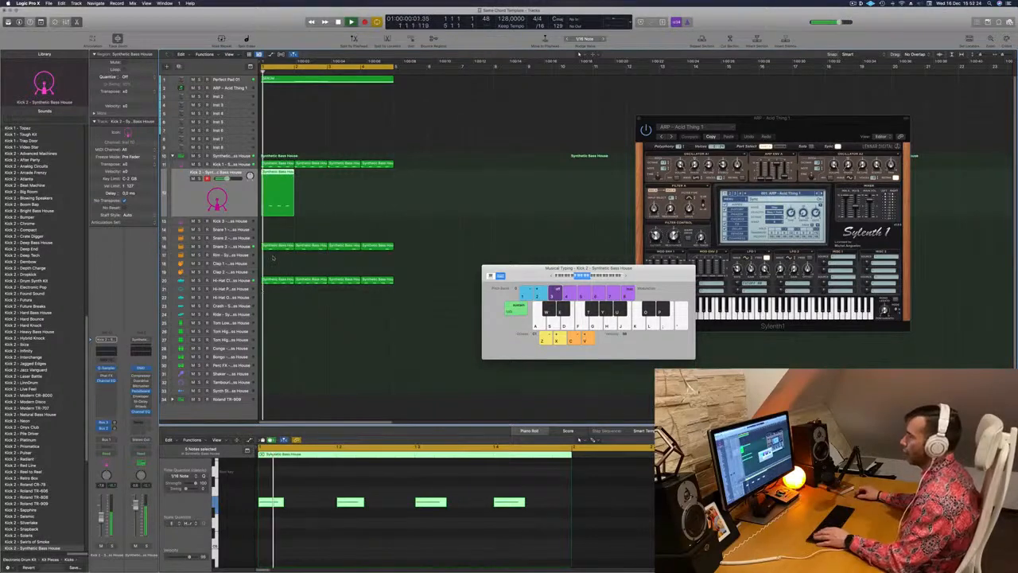
# Step: Duplicate the Kick 2 region to fill all four bars and listen to the layered kicks
pyautogui.moveTo(284, 180); pyautogui.dragTo(317, 177)
pyautogui.moveTo(357, 195)
pyautogui.mouseDown()
pyautogui.moveTo(282, 182)
pyautogui.moveTo(345, 181)
pyautogui.mouseUp()
pyautogui.press('space')
pyautogui.press('space')
pyautogui.press('space')
# Step: Mute the Perfect Pad 01 track and play back the drums without the pad
pyautogui.click(221, 82)
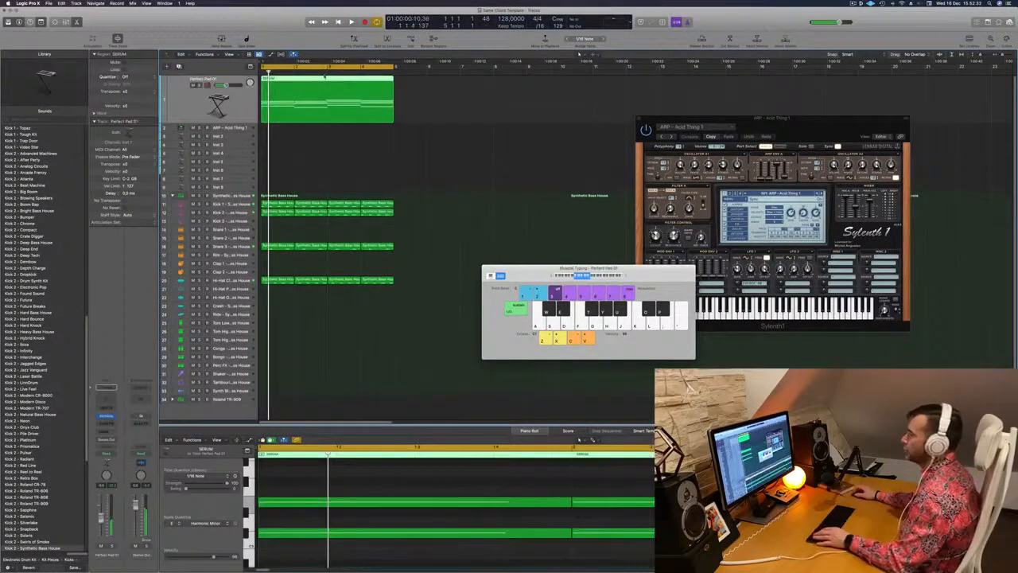
pyautogui.click(194, 85)
pyautogui.press('space')
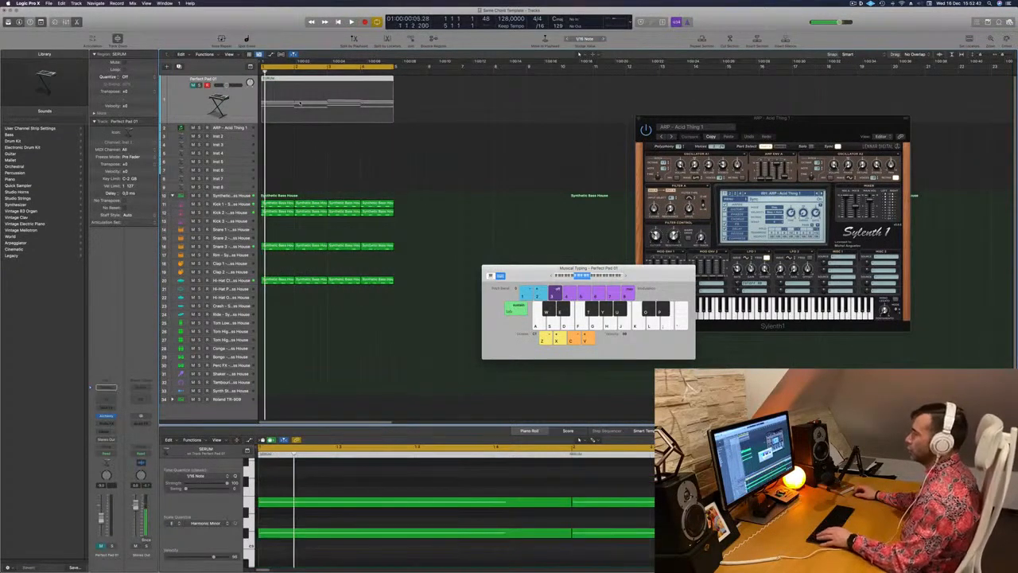
pyautogui.press('space')
# Step: Copy the four-bar pad chord region onto the ARP - Acid Thing 1 track and select that track
pyautogui.moveTo(341, 84); pyautogui.dragTo(331, 131)
pyautogui.press('space')
pyautogui.click(241, 127)
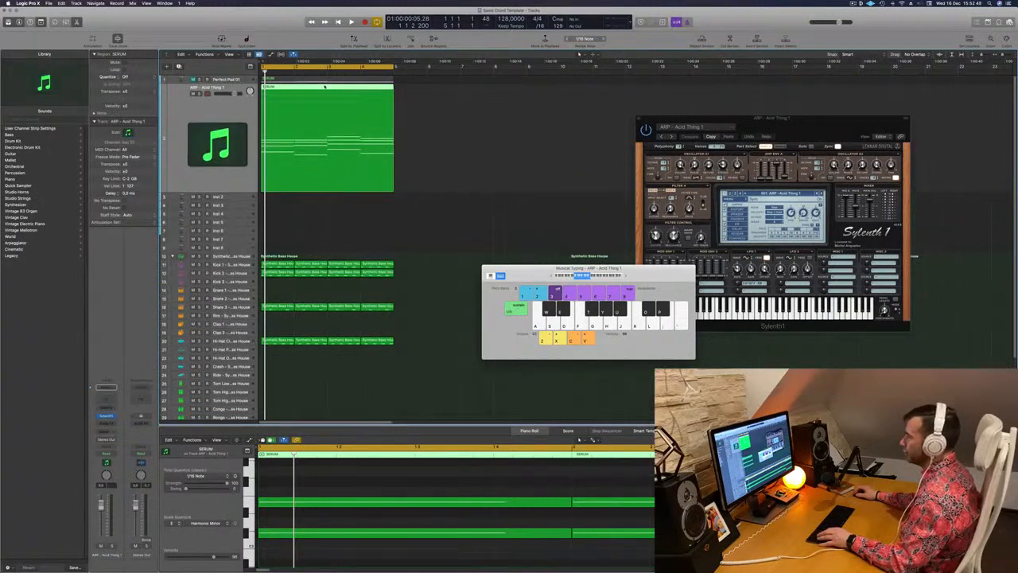
# Step: Select all chord notes in the ARP - Acid Thing 1 region and shorten them to brief stabs at the start of each bar
pyautogui.press('e')
pyautogui.press('e')
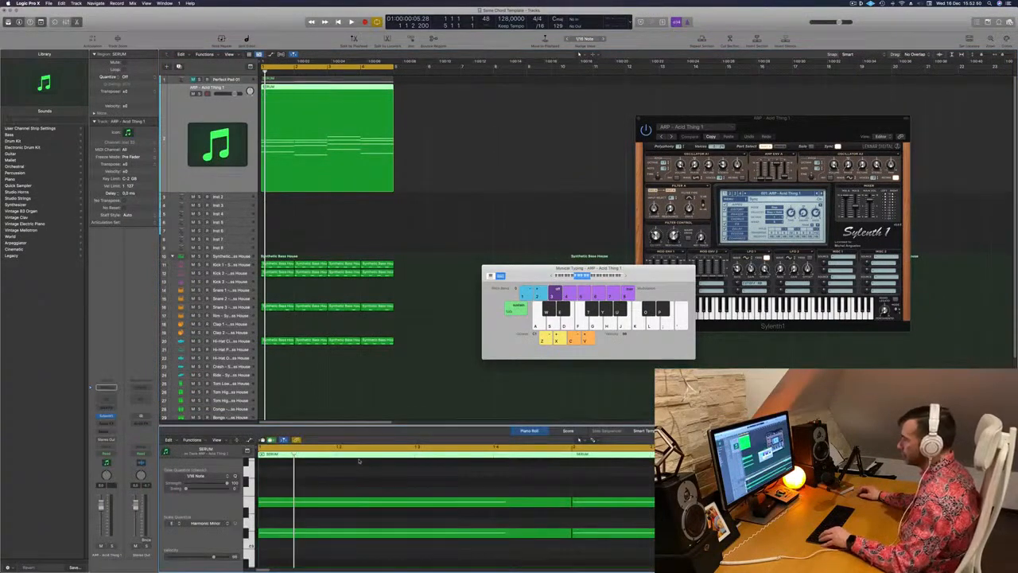
pyautogui.hscroll(-5, 371, 504)
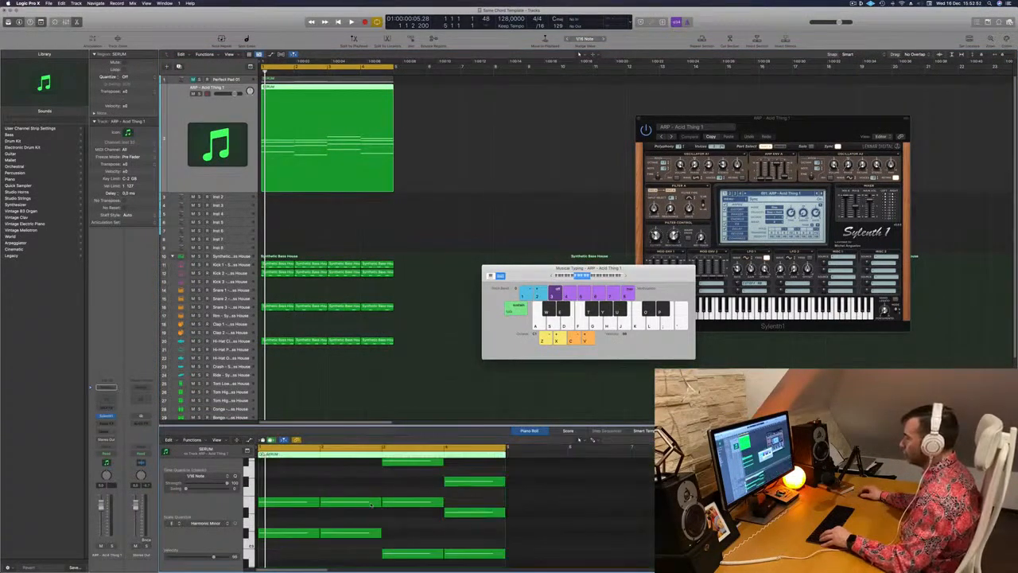
pyautogui.scroll(-5, 372, 504)
pyautogui.scroll(-3, 350, 494)
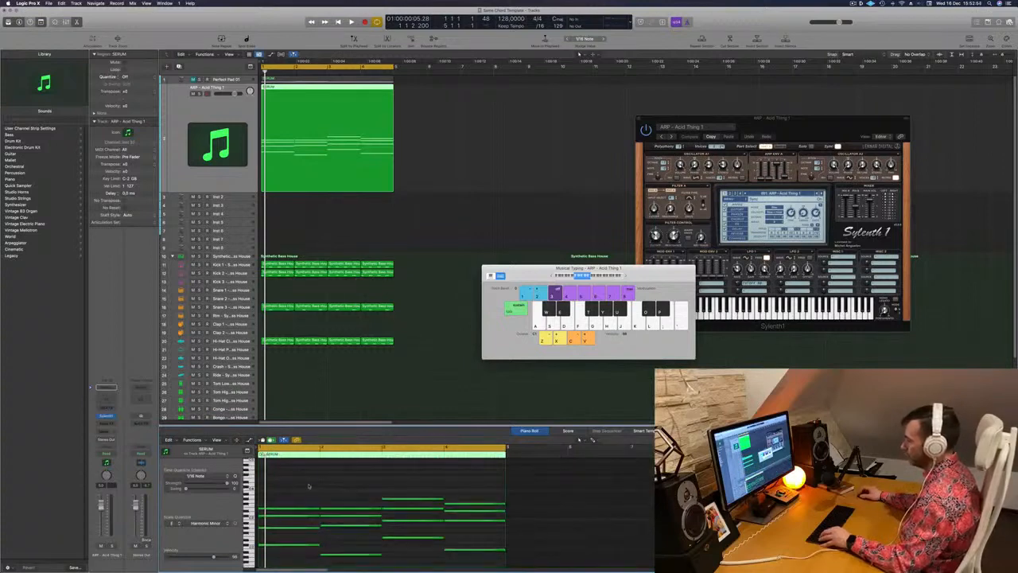
pyautogui.moveTo(390, 516); pyautogui.dragTo(461, 562)
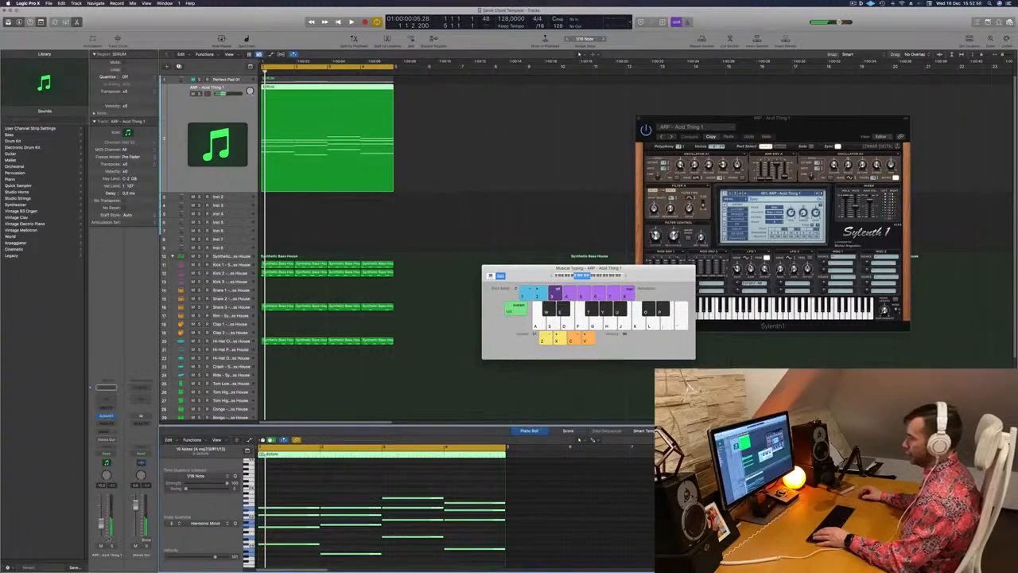
pyautogui.moveTo(443, 498); pyautogui.dragTo(386, 504)
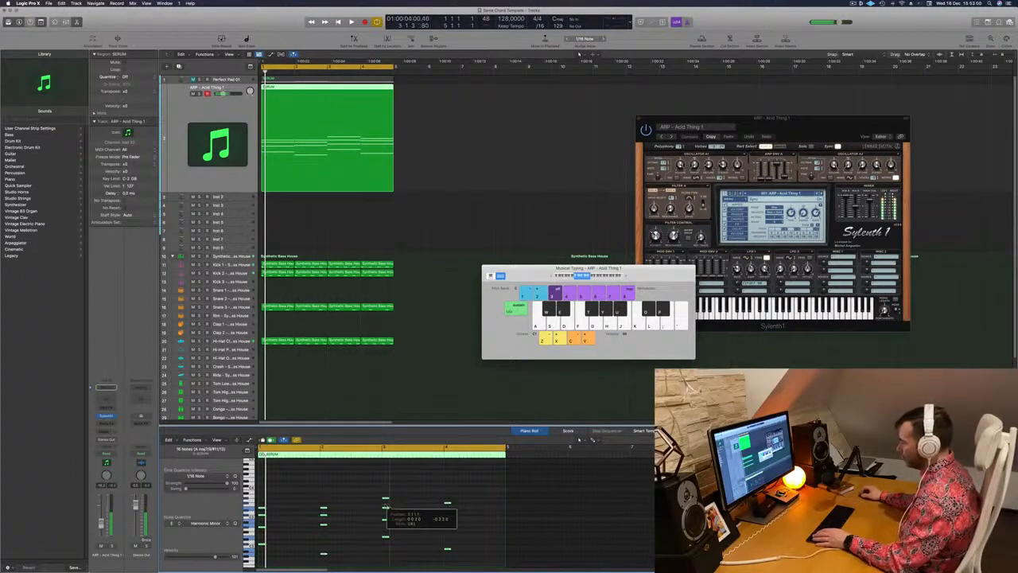
# Step: Copy the chord stabs so they repeat on every beat across all four bars
pyautogui.press('space')
pyautogui.hscroll(5, 333, 515)
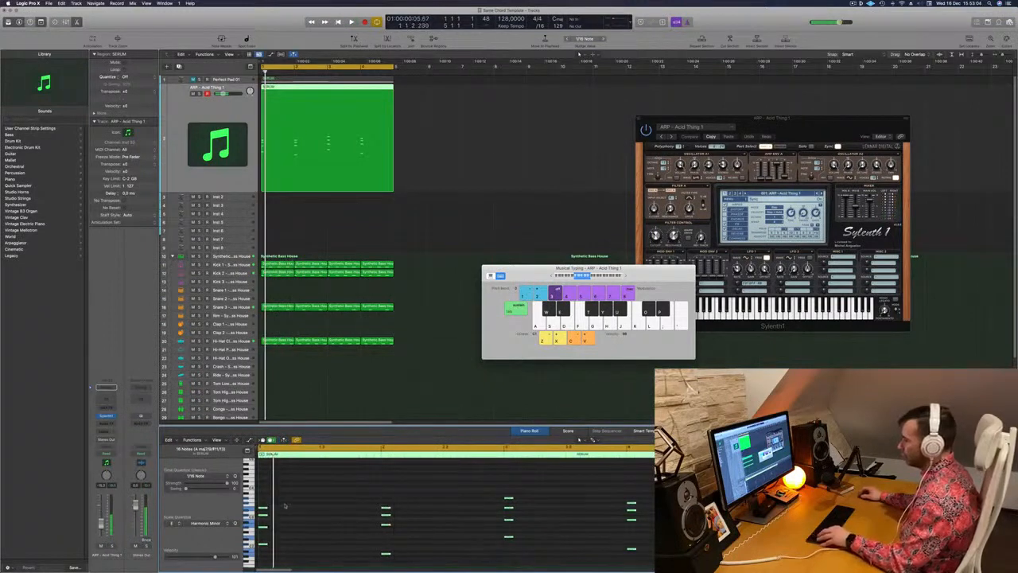
pyautogui.moveTo(264, 508); pyautogui.dragTo(355, 512)
# Step: Load the PLUCK - Deadmau5 Thing 1 preset into Sylenth1 and play back the chord part
pyautogui.moveTo(820, 123); pyautogui.dragTo(586, 132)
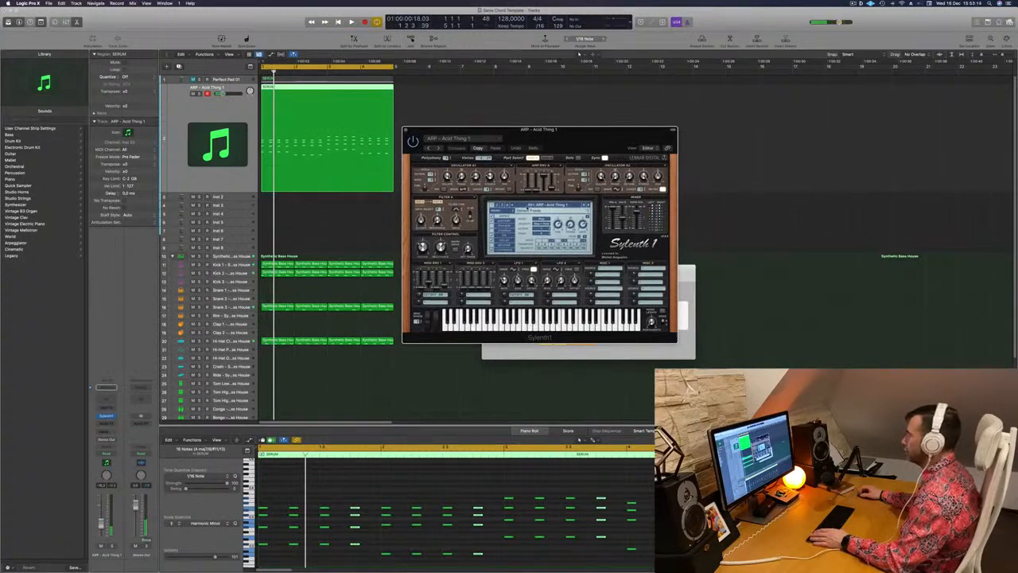
pyautogui.click(527, 205)
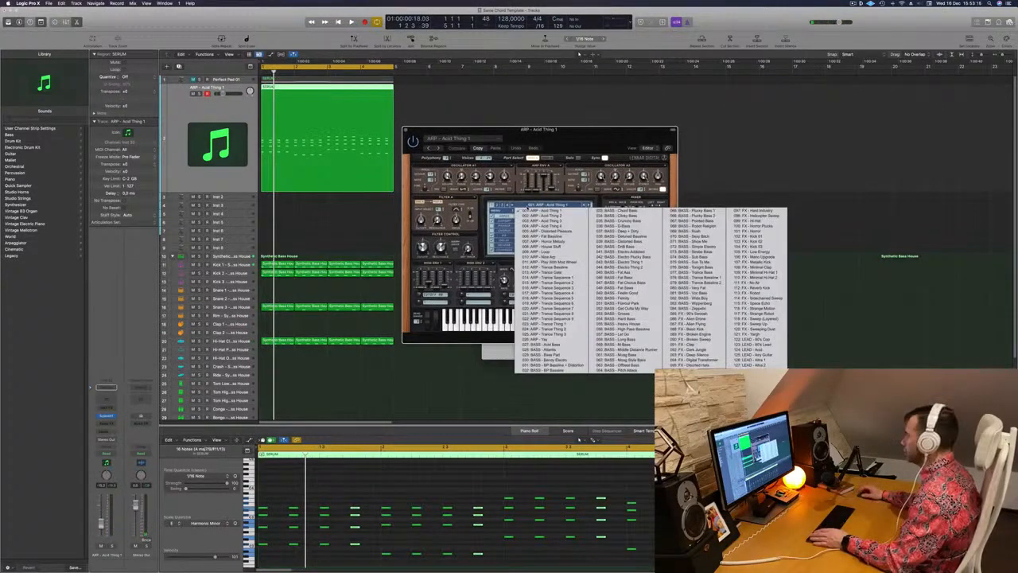
pyautogui.click(499, 205)
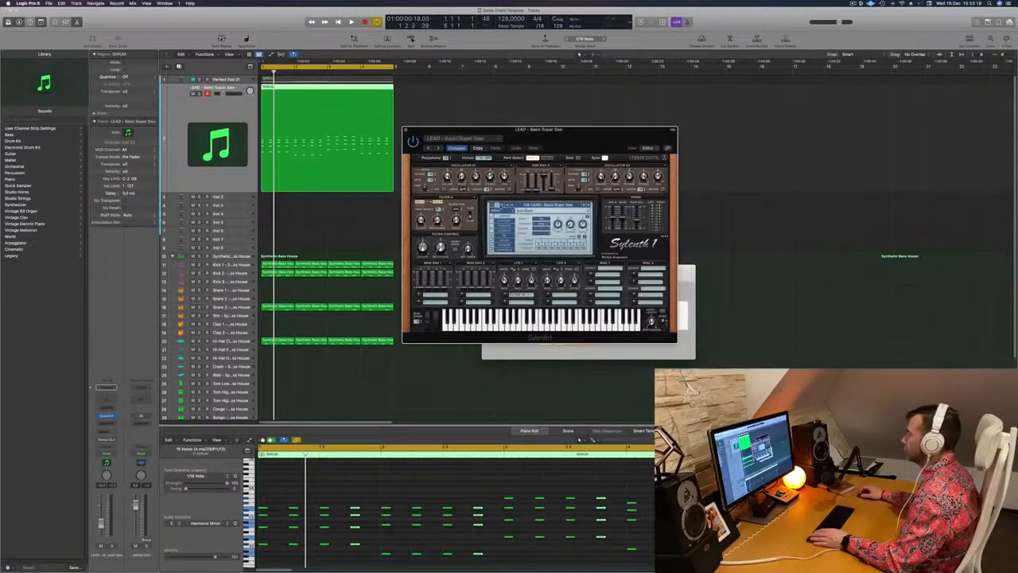
pyautogui.click(537, 206)
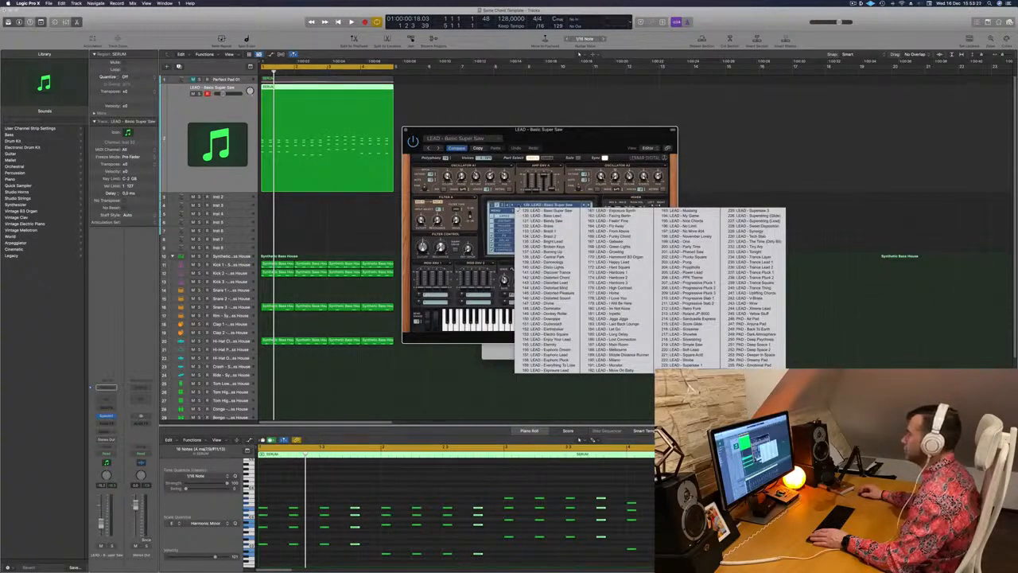
pyautogui.click(501, 206)
pyautogui.click(537, 206)
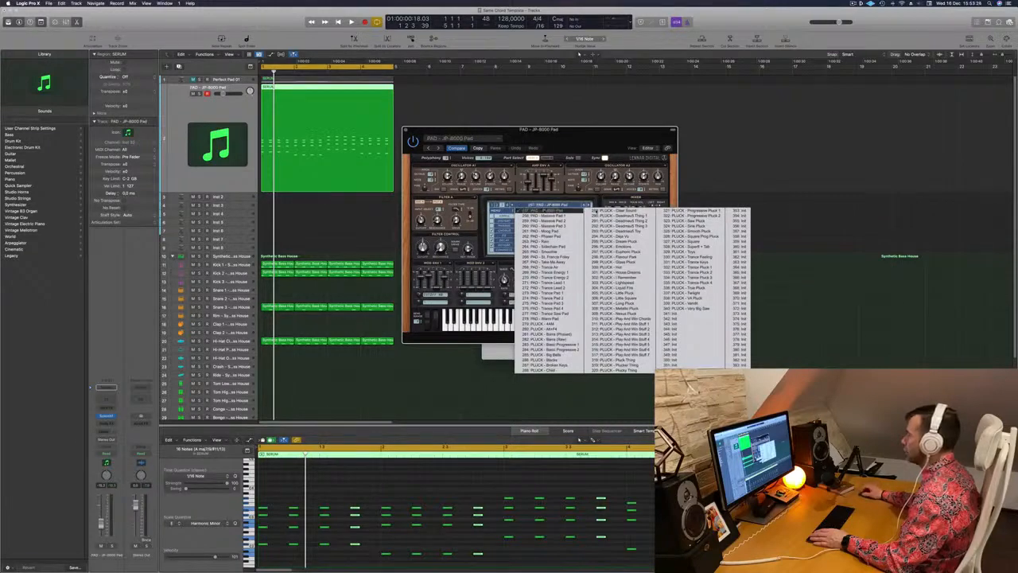
pyautogui.click(616, 212)
pyautogui.press('space')
pyautogui.moveTo(567, 136); pyautogui.dragTo(641, 100)
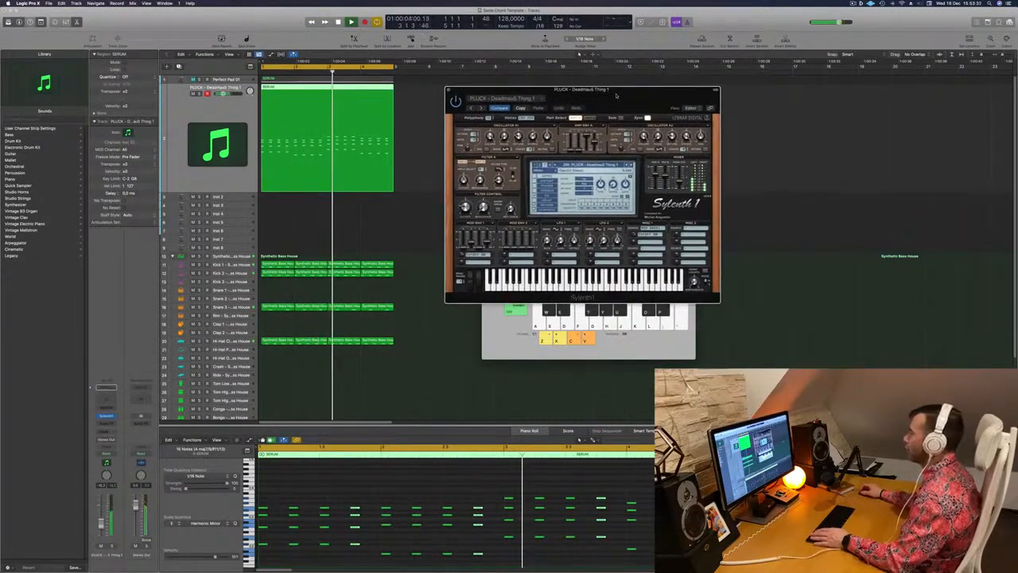
# Step: Audition the neighbouring pluck presets, from Deadmau5 Thing 2 on to Deadmau5 Toy, against the chord part
pyautogui.press('space')
pyautogui.click(632, 165)
pyautogui.press('space')
pyautogui.press('space')
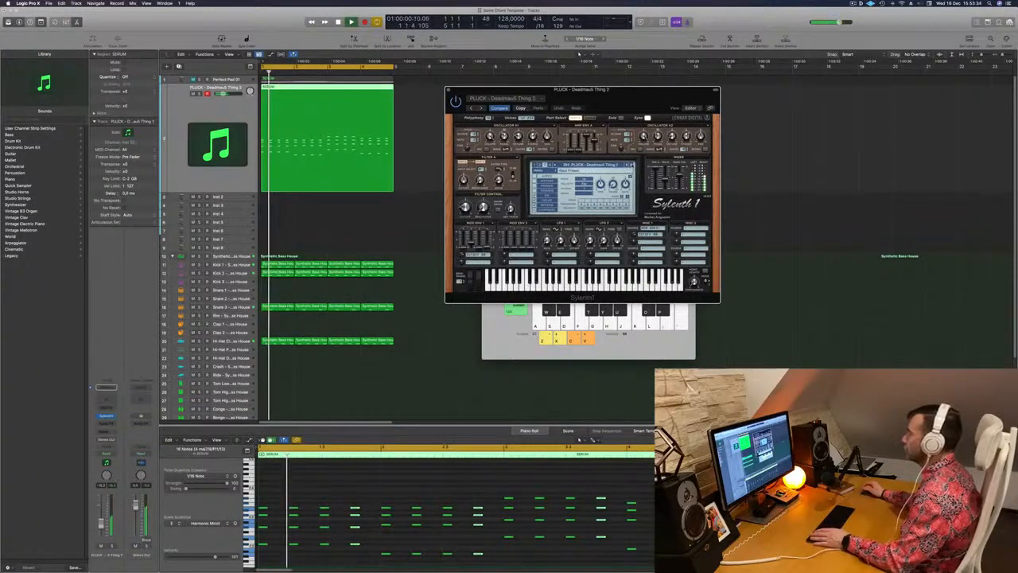
pyautogui.moveTo(636, 98); pyautogui.dragTo(678, 124)
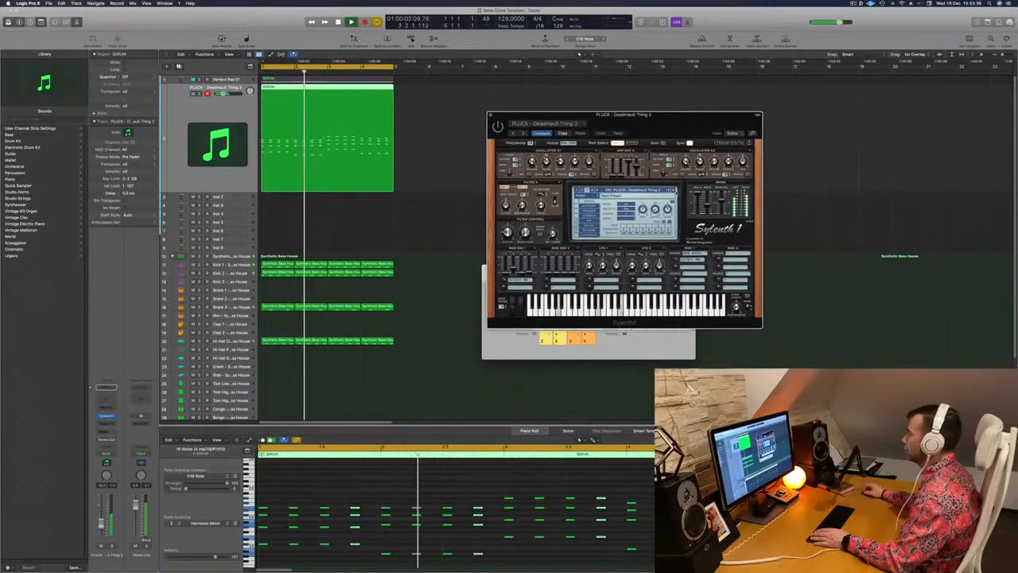
pyautogui.click(674, 191)
pyautogui.press('space')
pyautogui.press('space')
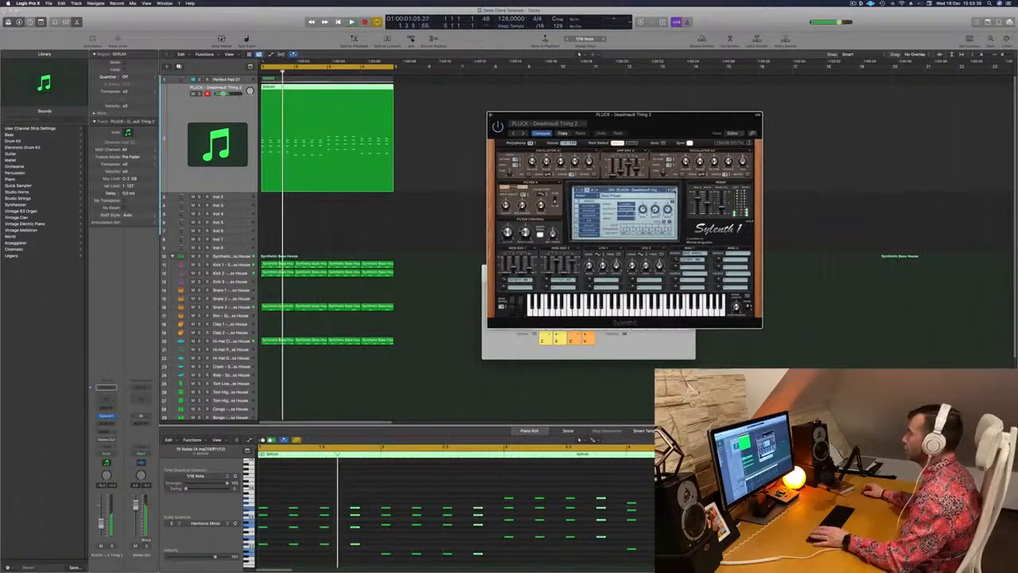
pyautogui.press('space')
pyautogui.press('space')
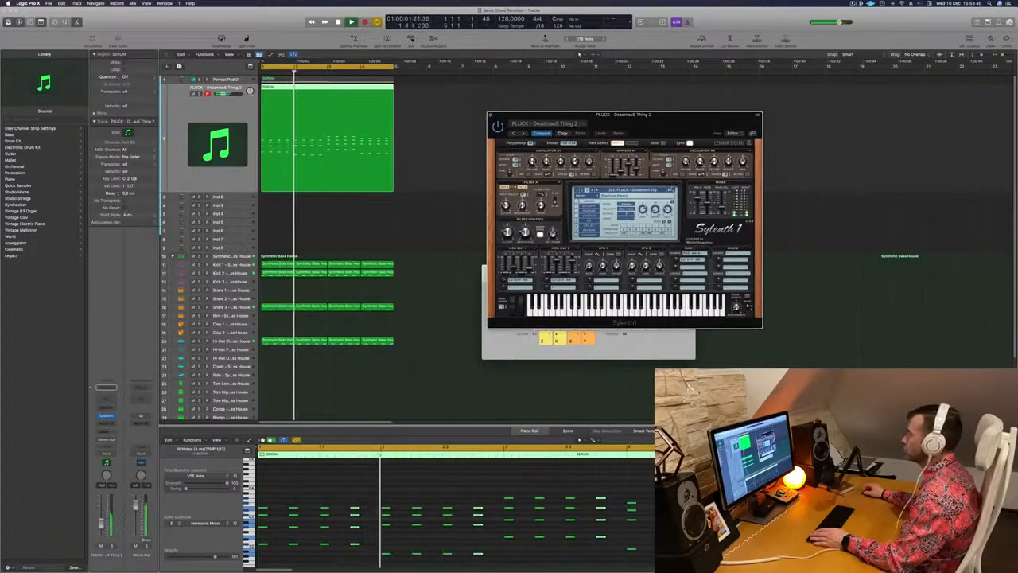
# Step: Duplicate all the chord stabs onto the offbeats between the existing ones so the chords repeat in eighth notes
pyautogui.click(327, 475)
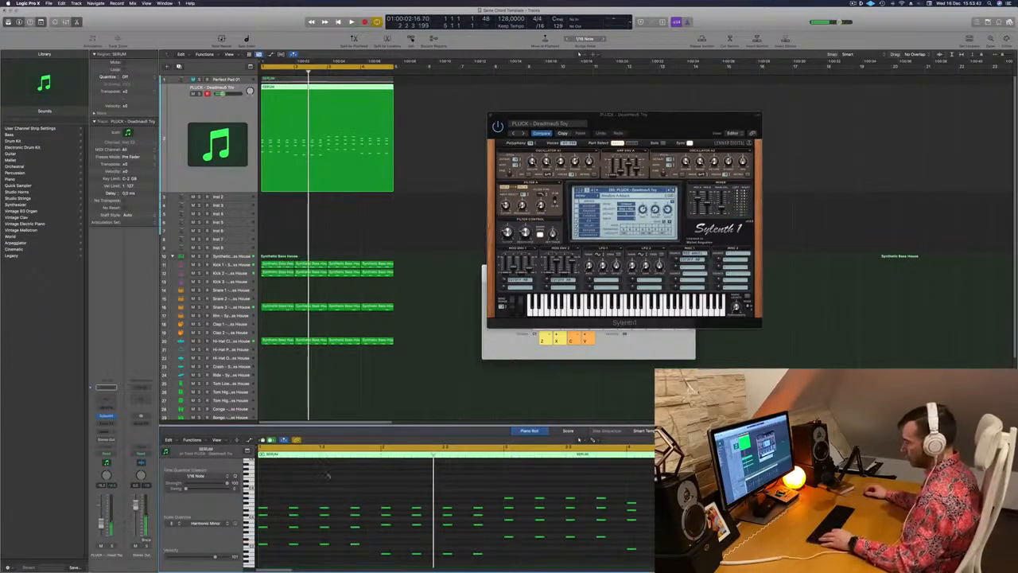
pyautogui.press('super+Right')
pyautogui.press('super+Right')
pyautogui.hscroll(-5, 325, 492)
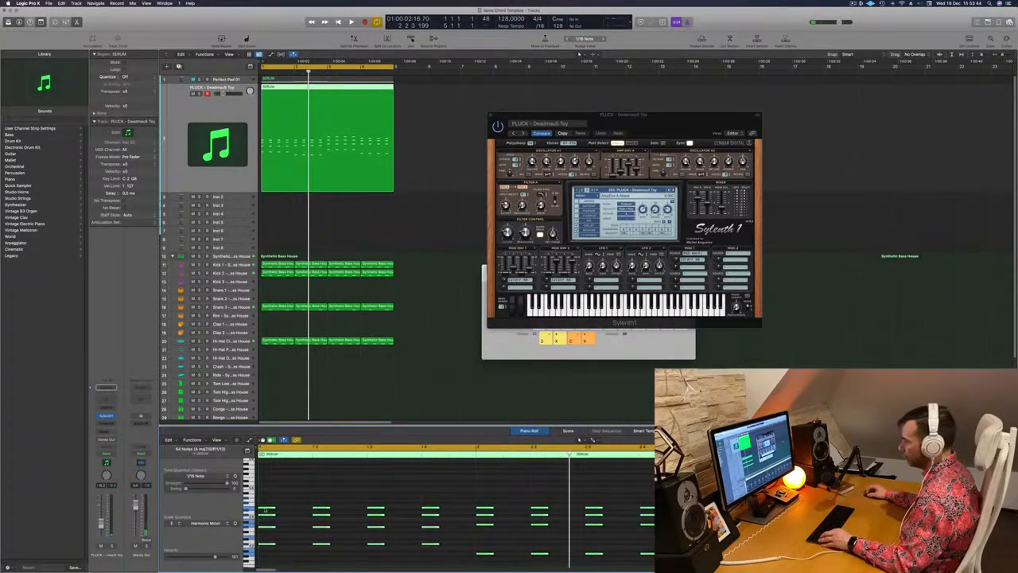
pyautogui.moveTo(267, 509); pyautogui.dragTo(294, 509)
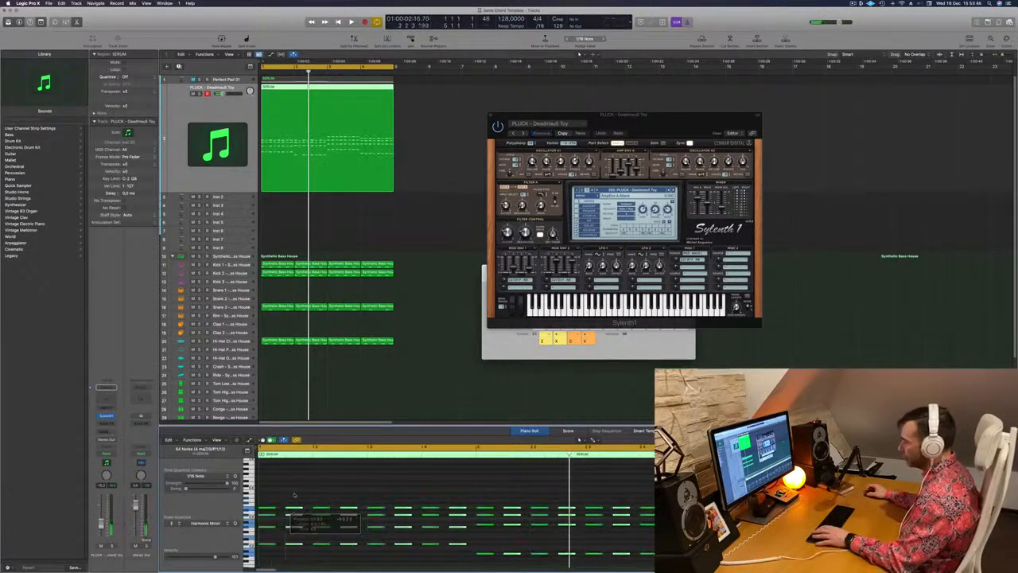
# Step: Listen to the eighth-note chords and switch the synth back to the PLUCK - Deadmau5 Thing 1 preset
pyautogui.press('space')
pyautogui.moveTo(676, 137); pyautogui.dragTo(648, 167)
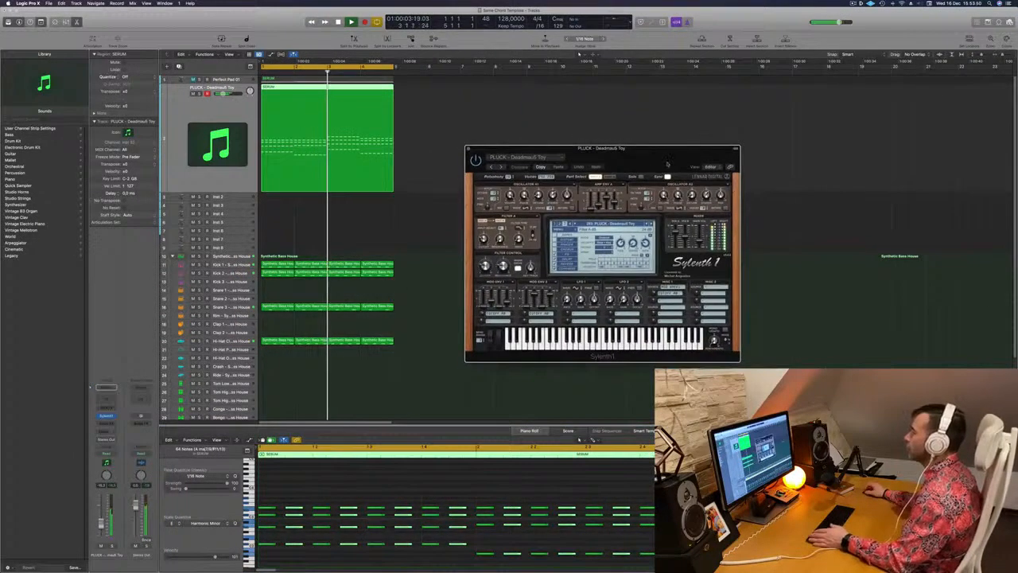
pyautogui.press('space')
pyautogui.click(652, 225)
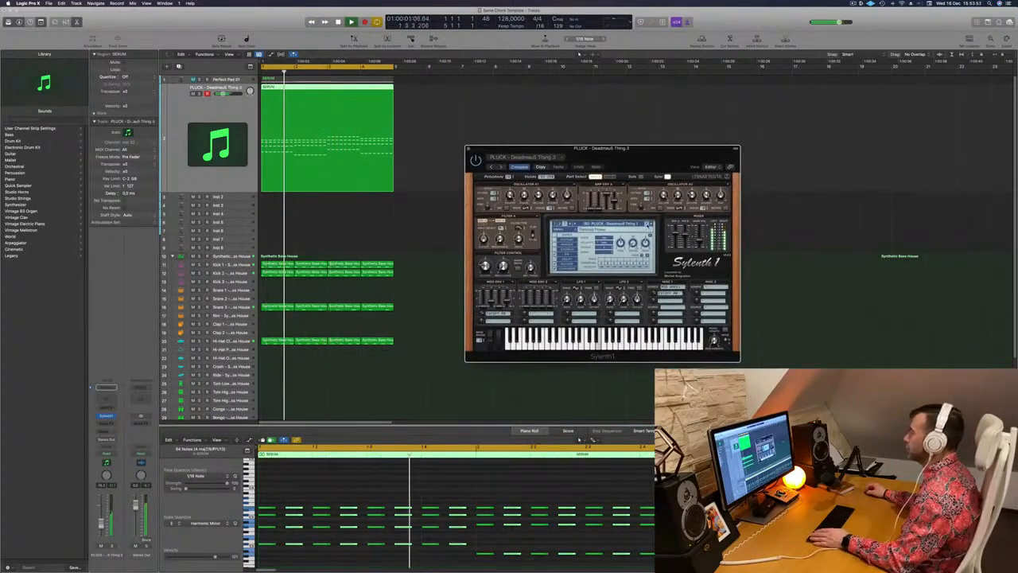
pyautogui.click(652, 224)
pyautogui.click(652, 225)
pyautogui.press('space')
pyautogui.press('space')
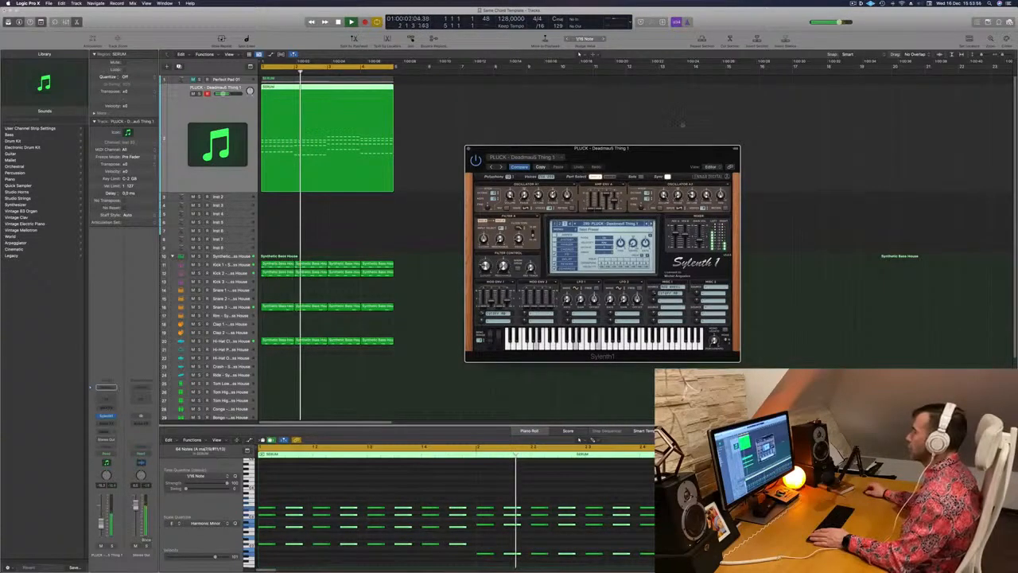
# Step: Play back the pluck chords together with the drums to judge the sound
pyautogui.moveTo(648, 150); pyautogui.dragTo(635, 100)
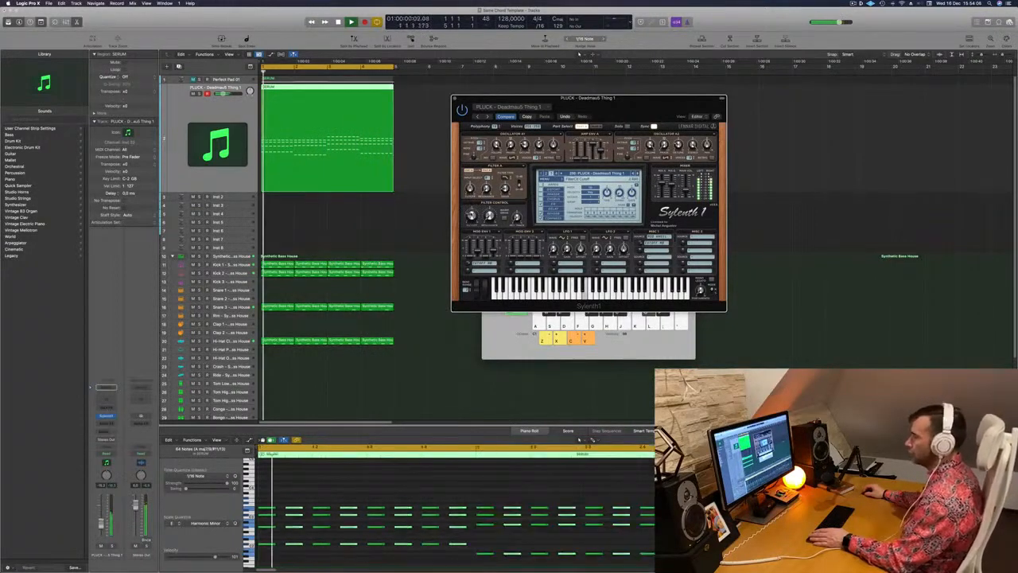
pyautogui.moveTo(597, 109); pyautogui.dragTo(638, 104)
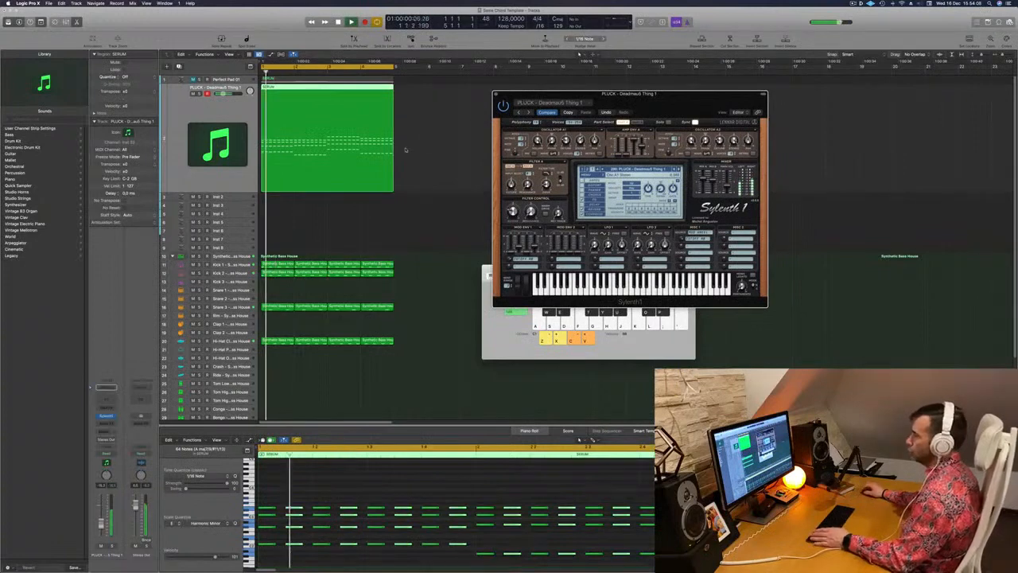
pyautogui.scroll(1, 329, 143)
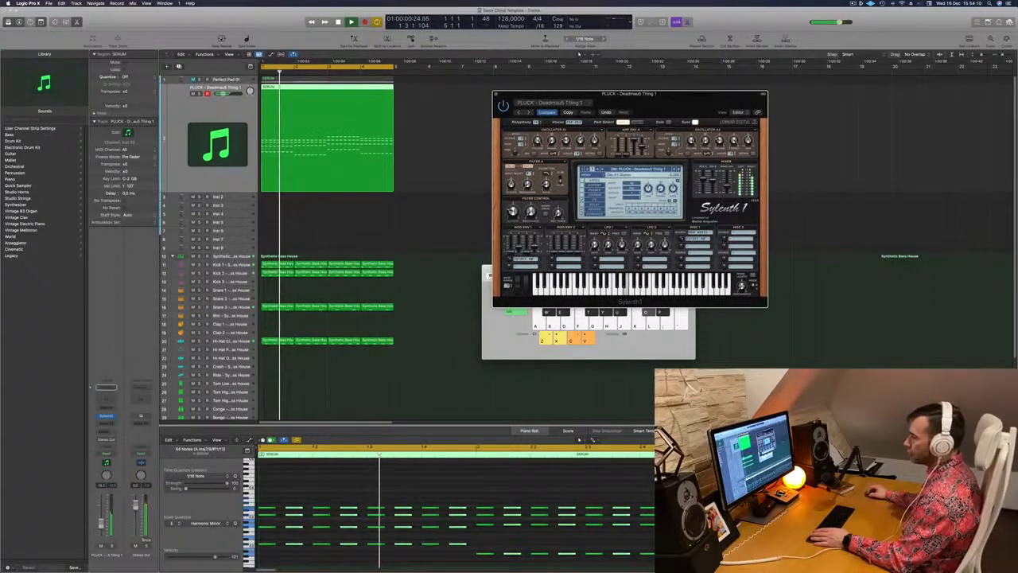
pyautogui.click(120, 391)
pyautogui.press('space')
pyautogui.press('space')
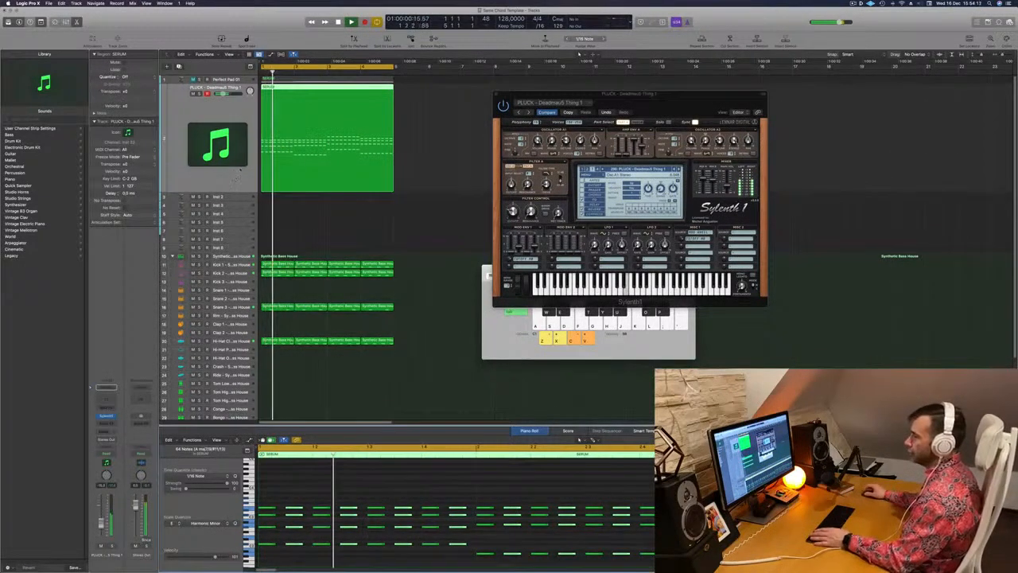
pyautogui.press('space')
pyautogui.press('space')
# Step: Insert a stereo Compressor on the pluck track and side-chain it to Kick 1 - Synthetic Bass House (Inst 9)
pyautogui.click(105, 422)
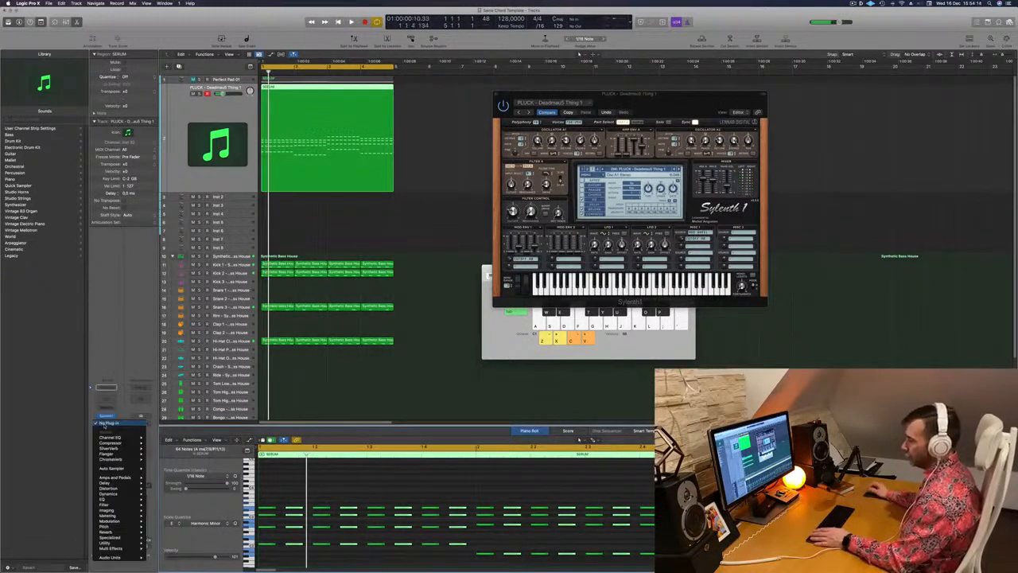
pyautogui.press('Escape')
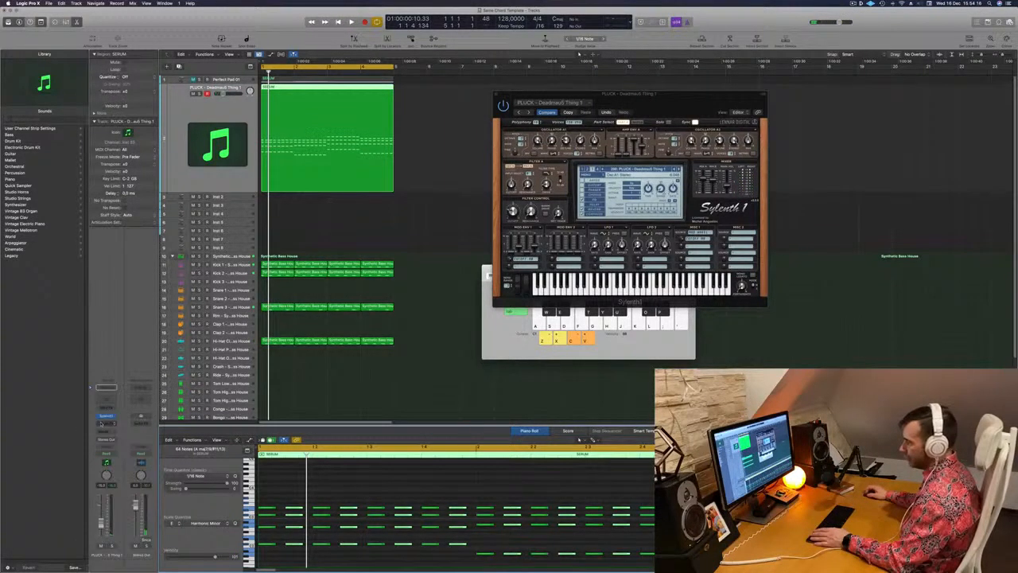
pyautogui.click(104, 422)
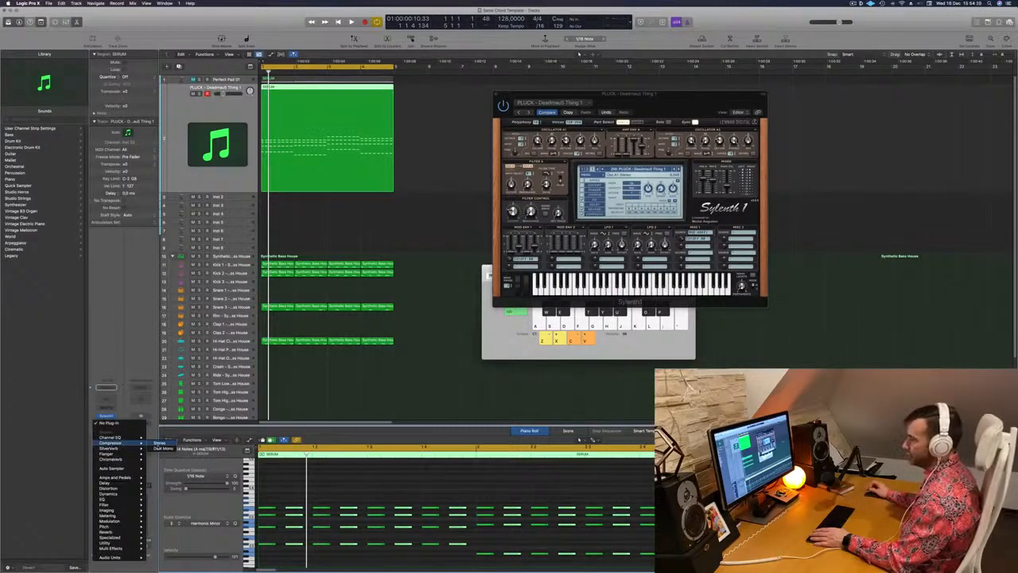
pyautogui.click(159, 444)
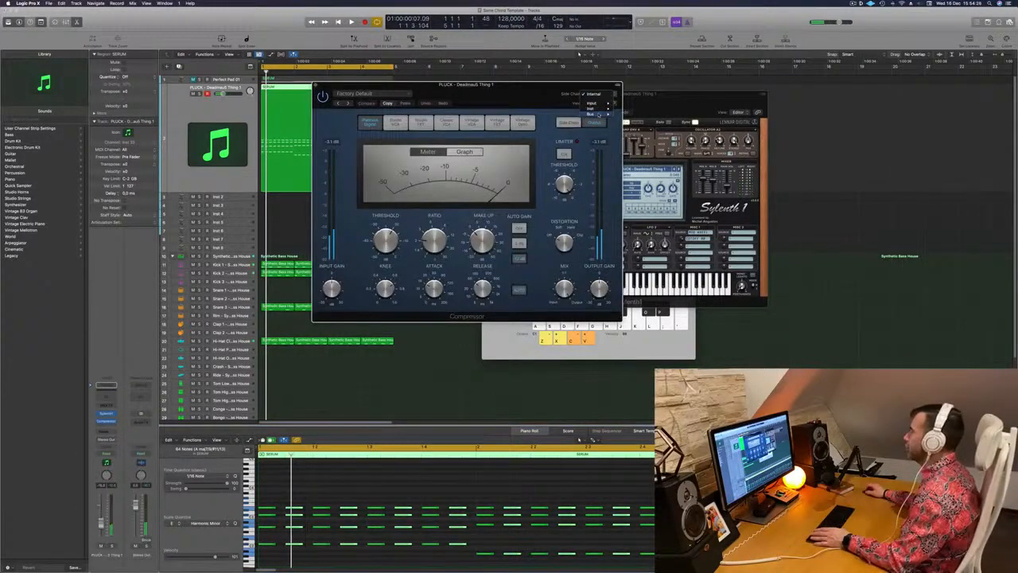
pyautogui.moveTo(599, 115)
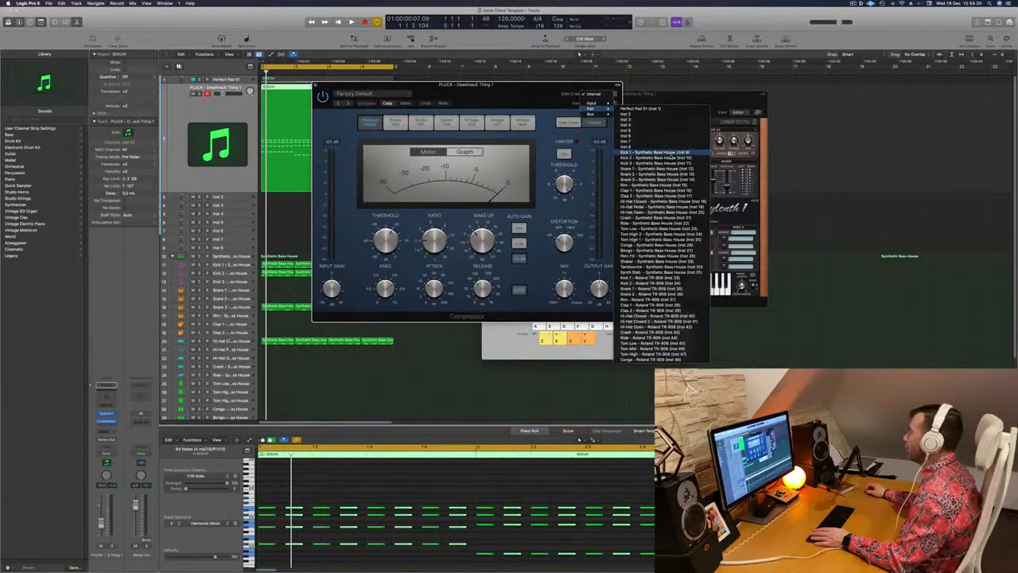
pyautogui.click(647, 152)
pyautogui.moveTo(467, 84); pyautogui.dragTo(636, 109)
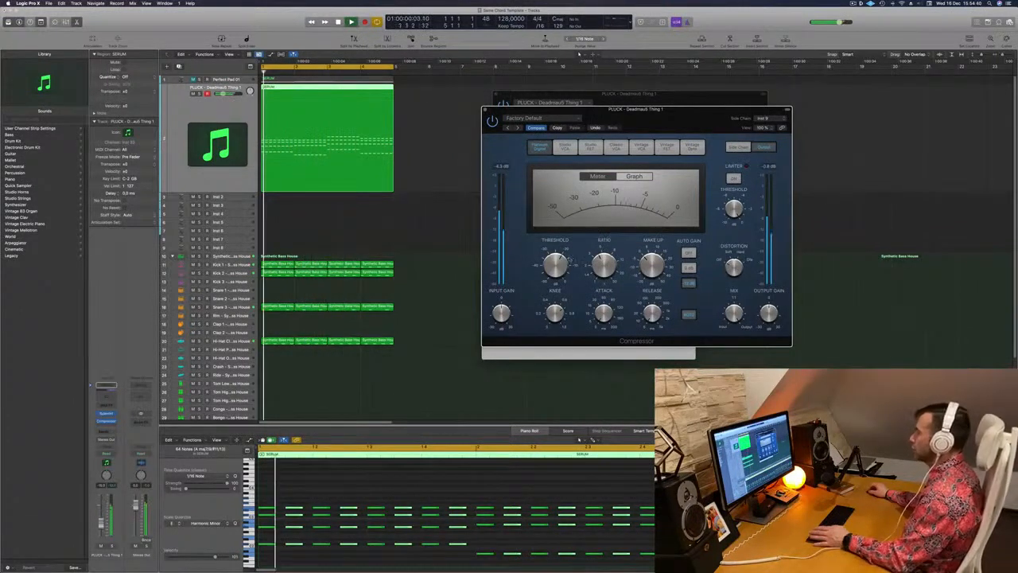
pyautogui.click(485, 110)
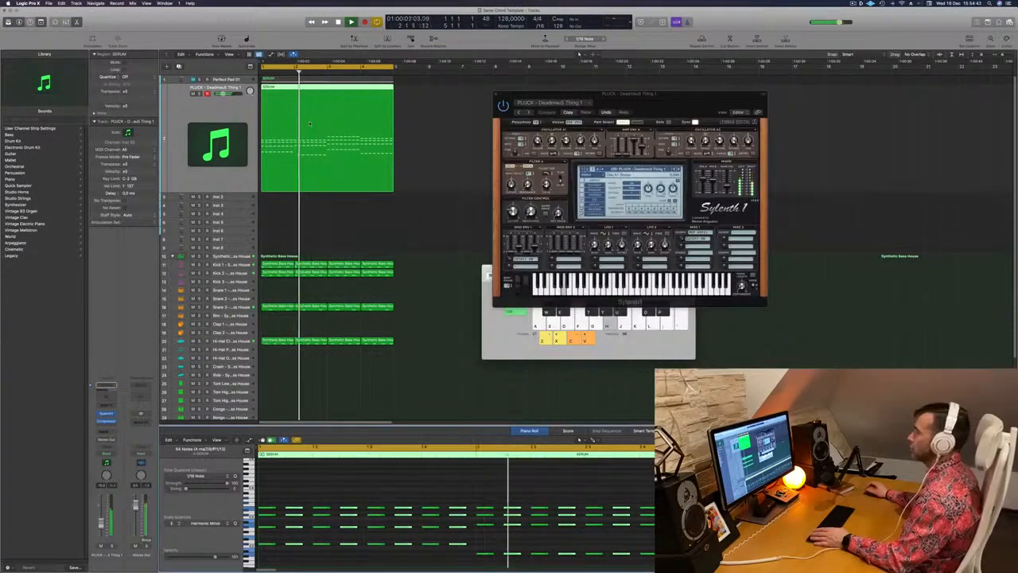
# Step: Show the reverb settings in Sylenth1's display while playing back the side-chained pluck
pyautogui.moveTo(574, 95); pyautogui.dragTo(540, 92)
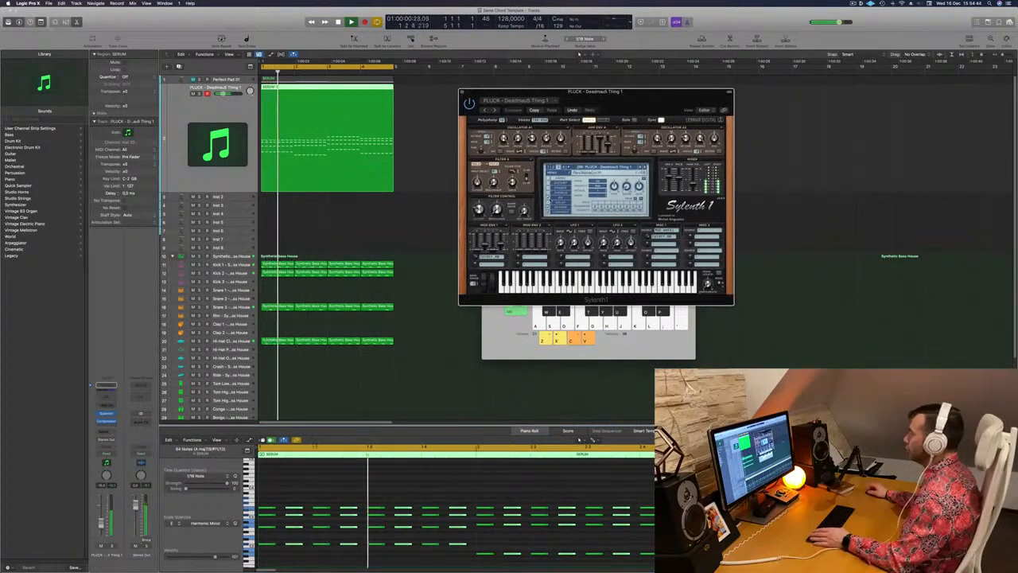
pyautogui.click(561, 207)
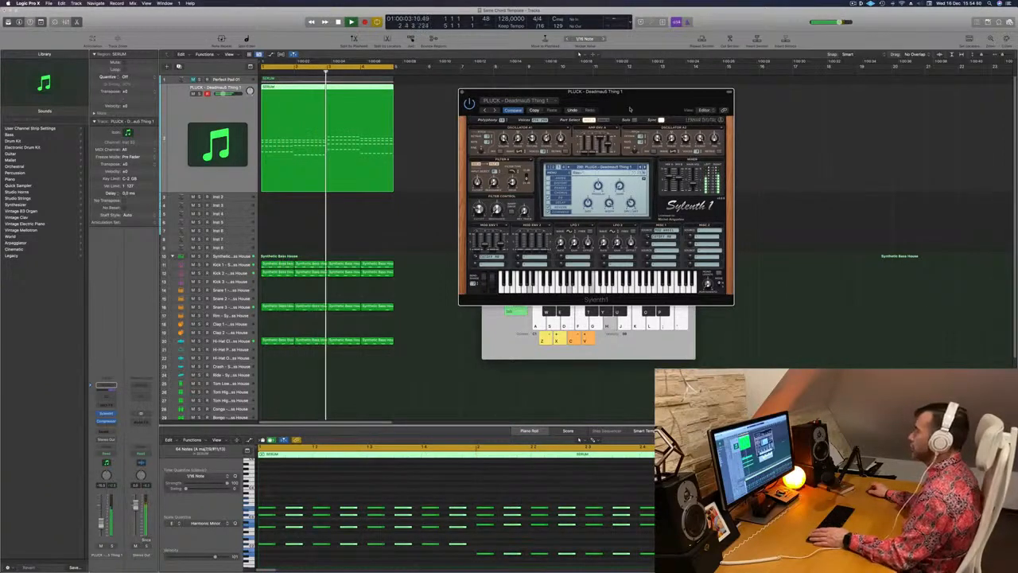
pyautogui.moveTo(643, 100); pyautogui.dragTo(754, 95)
pyautogui.press('space')
pyautogui.press('space')
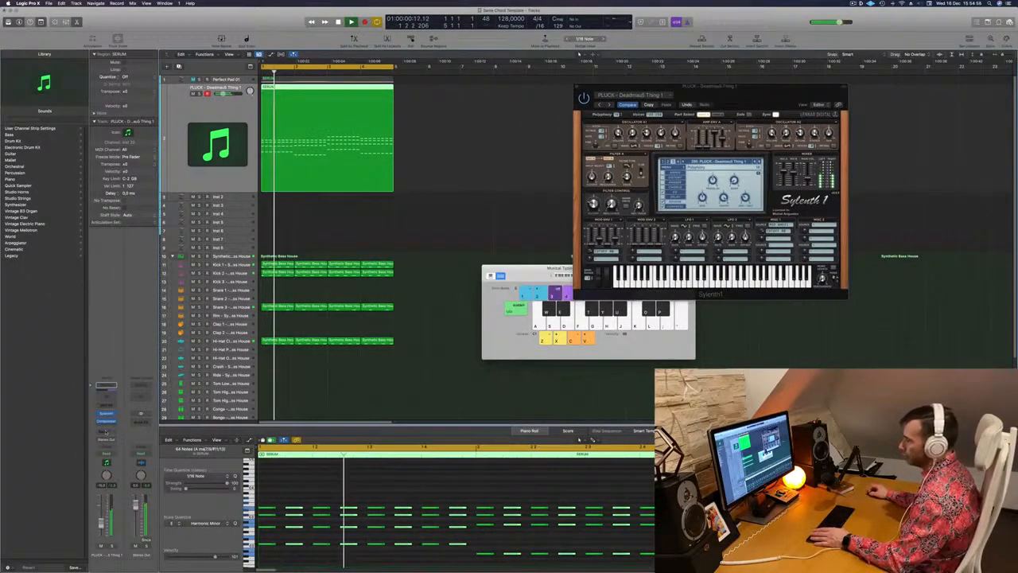
# Step: Add a send to Bus 7 on the pluck track
pyautogui.click(106, 430)
pyautogui.moveTo(119, 440)
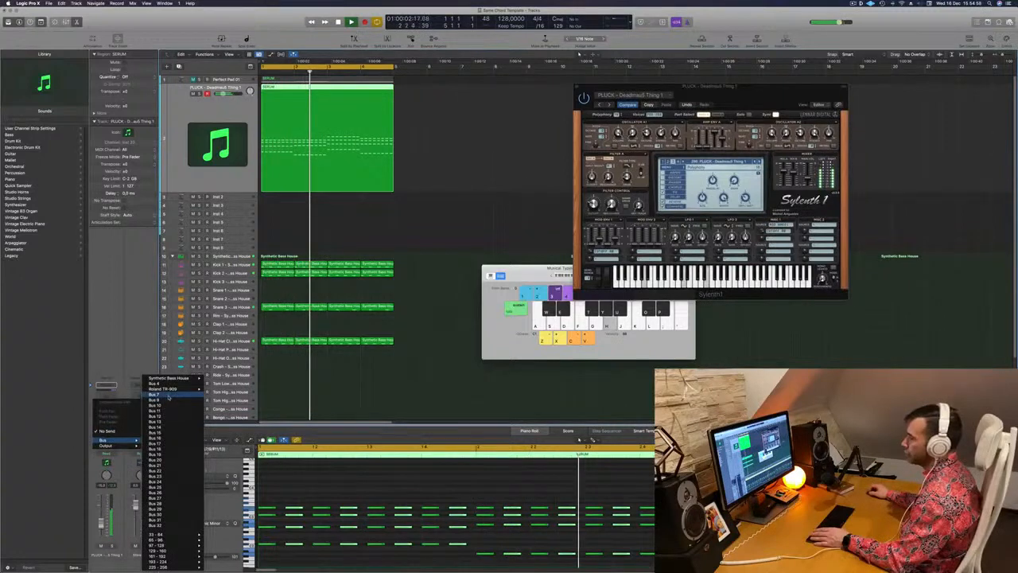
pyautogui.click(162, 394)
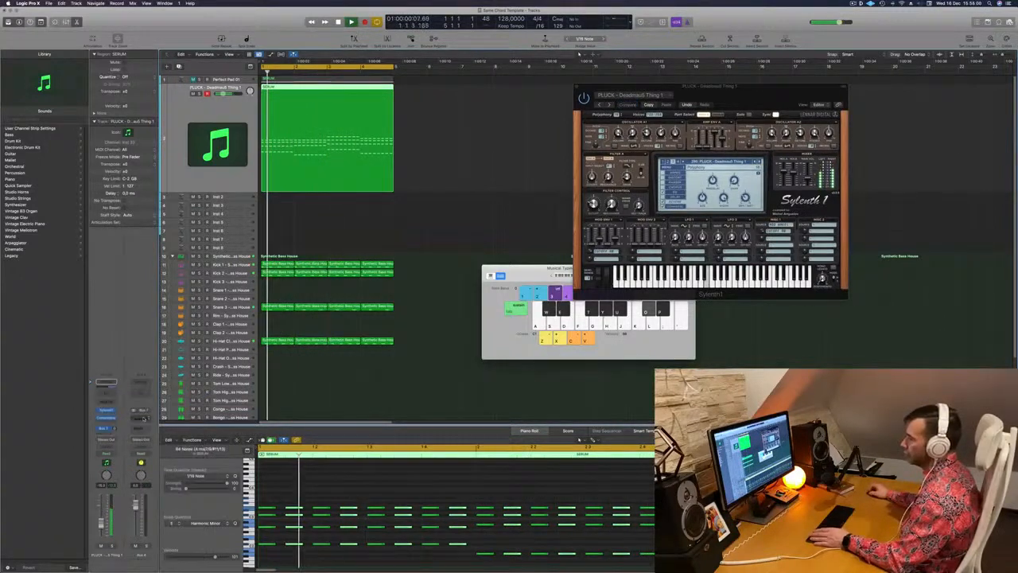
# Step: Insert a stereo SilverVerb on the Aux 4 reverb bus, load the grandiose preset and set Wet to 100%
pyautogui.click(141, 417)
pyautogui.moveTo(153, 443)
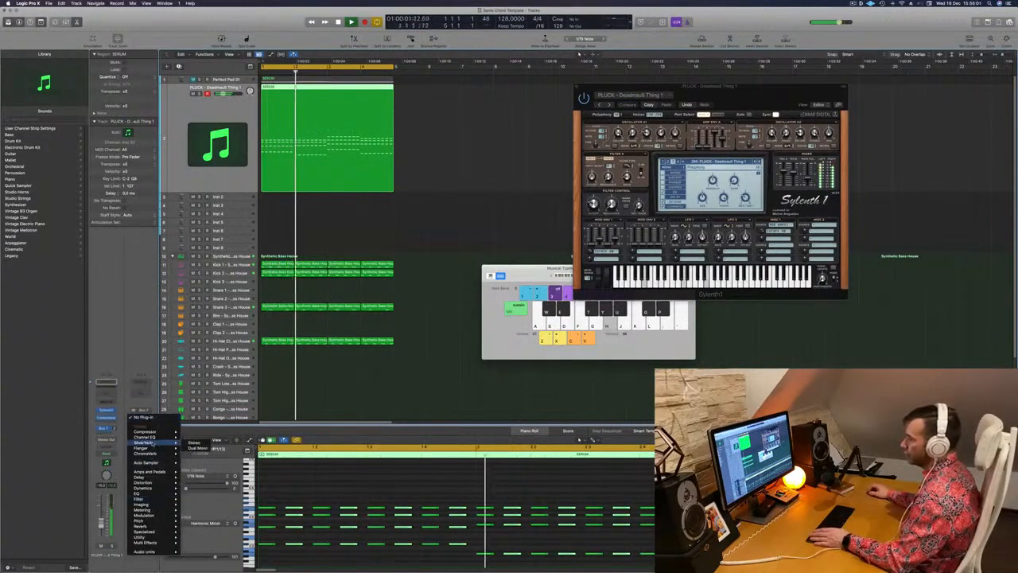
pyautogui.click(194, 442)
pyautogui.click(377, 93)
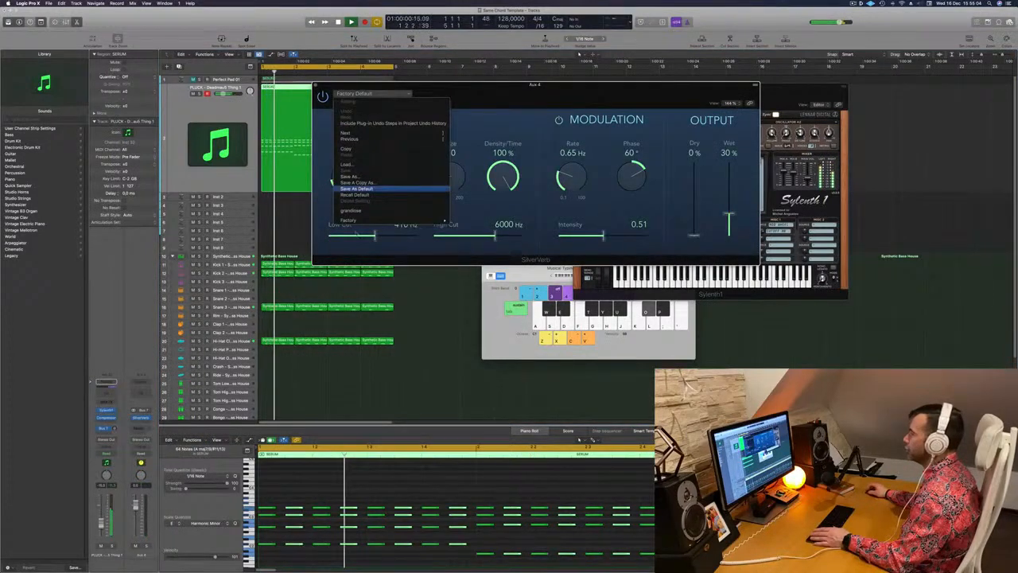
pyautogui.click(366, 216)
pyautogui.moveTo(730, 169); pyautogui.dragTo(729, 161)
pyautogui.press('space')
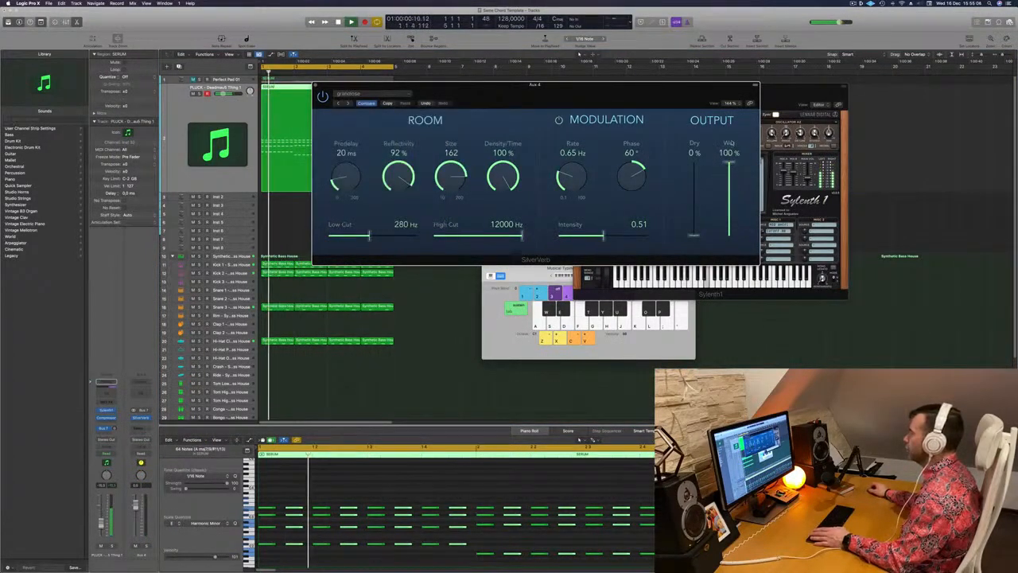
# Step: Adjust the pluck track's Bus 7 send level while replaying the loop with the SilverVerb
pyautogui.moveTo(661, 84); pyautogui.dragTo(782, 89)
pyautogui.press('space')
pyautogui.press('space')
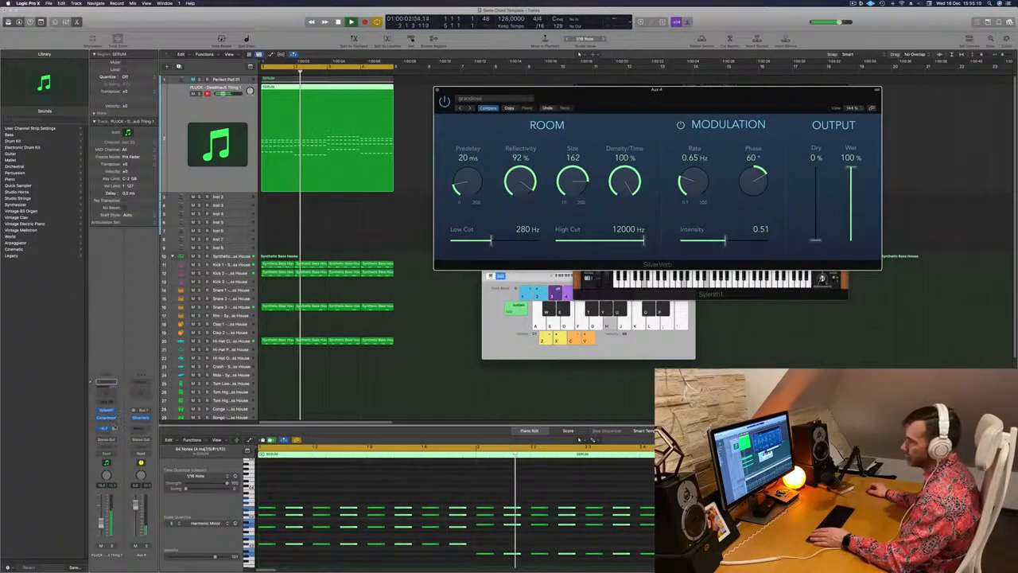
pyautogui.moveTo(114, 428); pyautogui.dragTo(113, 424)
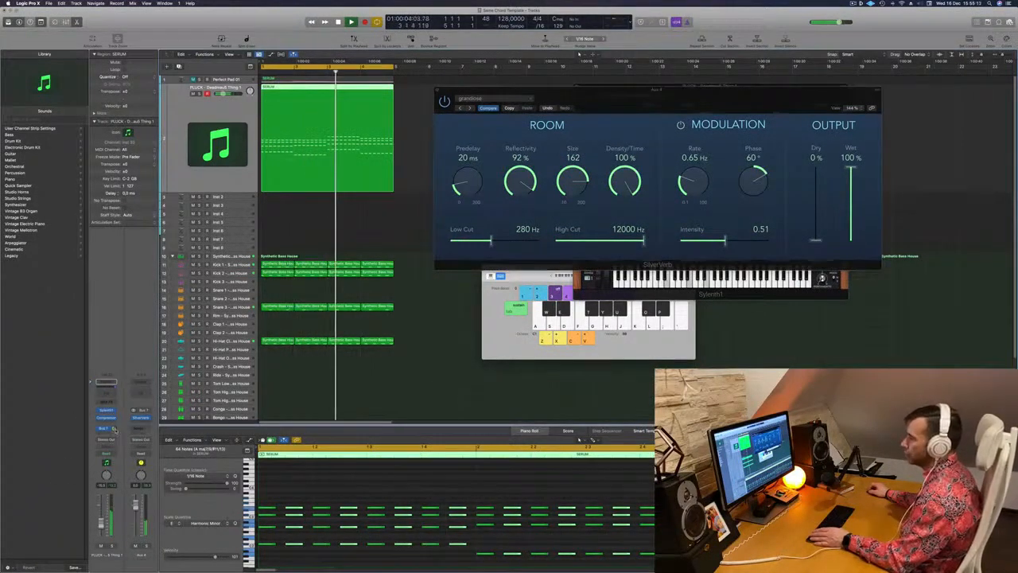
pyautogui.press('space')
pyautogui.press('space')
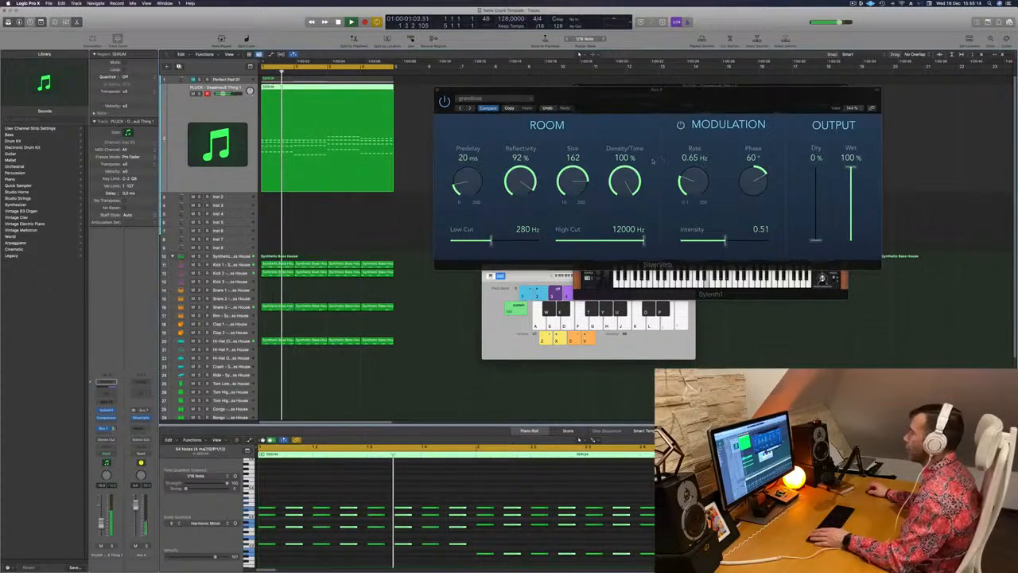
# Step: Set the SilverVerb's Size to 106, Density/Time to 73% and High Cut to 9700 Hz, then readjust the pluck's Bus 7 send
pyautogui.moveTo(625, 183); pyautogui.dragTo(626, 160)
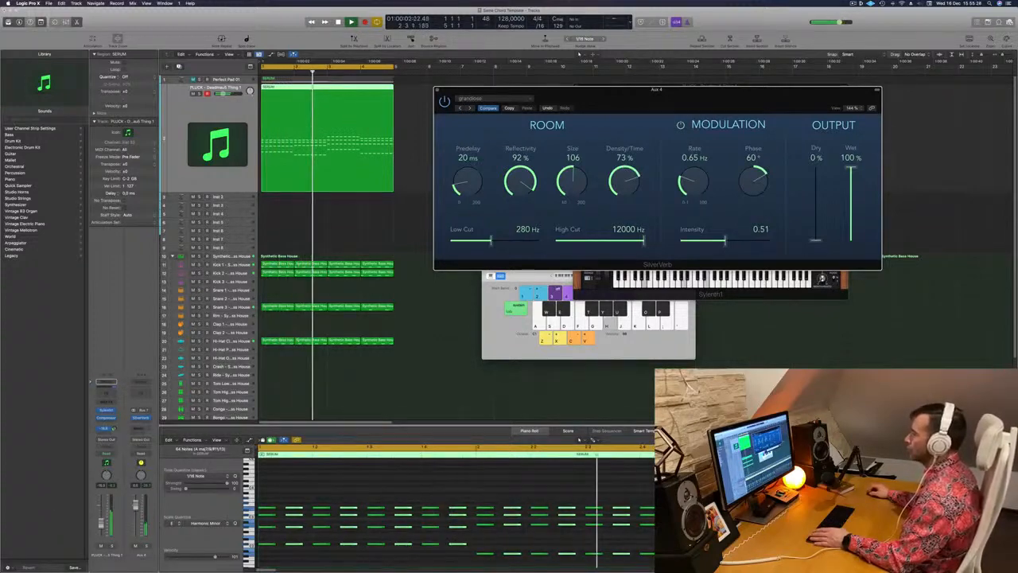
pyautogui.click(140, 428)
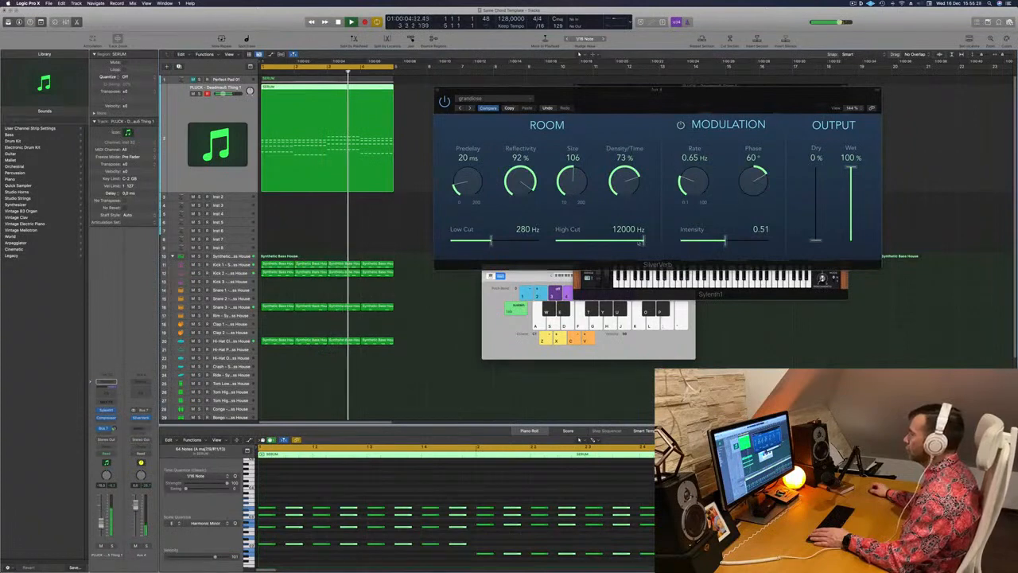
pyautogui.moveTo(643, 241); pyautogui.dragTo(636, 243)
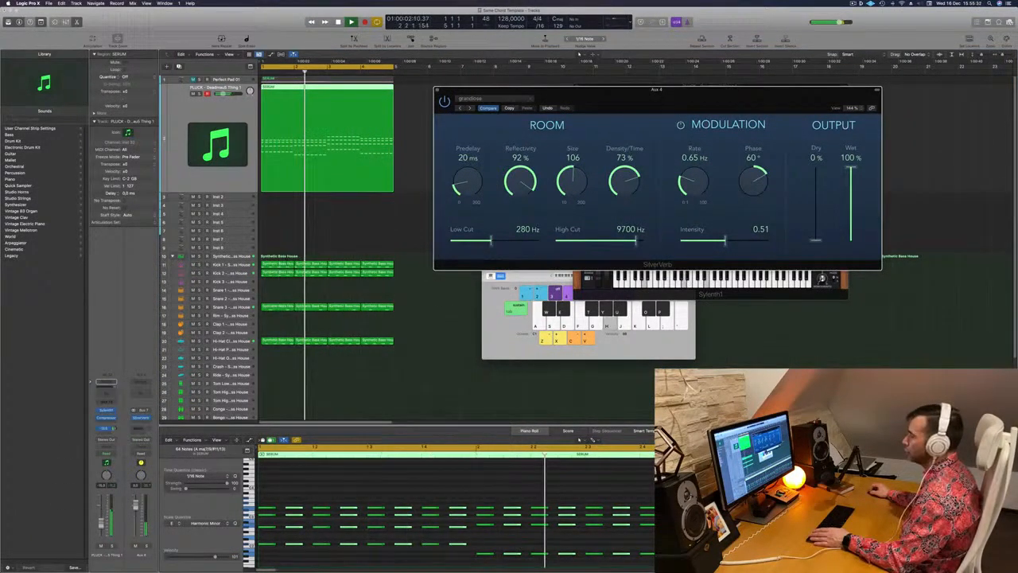
pyautogui.moveTo(114, 428); pyautogui.dragTo(117, 429)
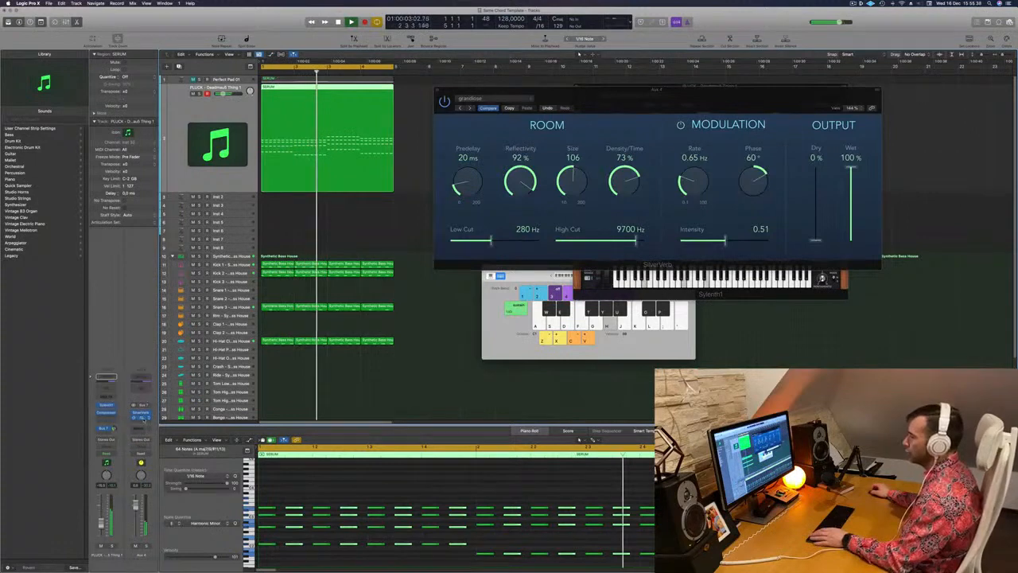
# Step: Add a Compressor side-chained to Inst 9 after the SilverVerb on Aux 4 and replay the loop with it
pyautogui.click(144, 418)
pyautogui.moveTo(549, 87); pyautogui.dragTo(842, 148)
pyautogui.press('space')
pyautogui.press('space')
pyautogui.press('space')
pyautogui.press('space')
pyautogui.press('space')
pyautogui.press('space')
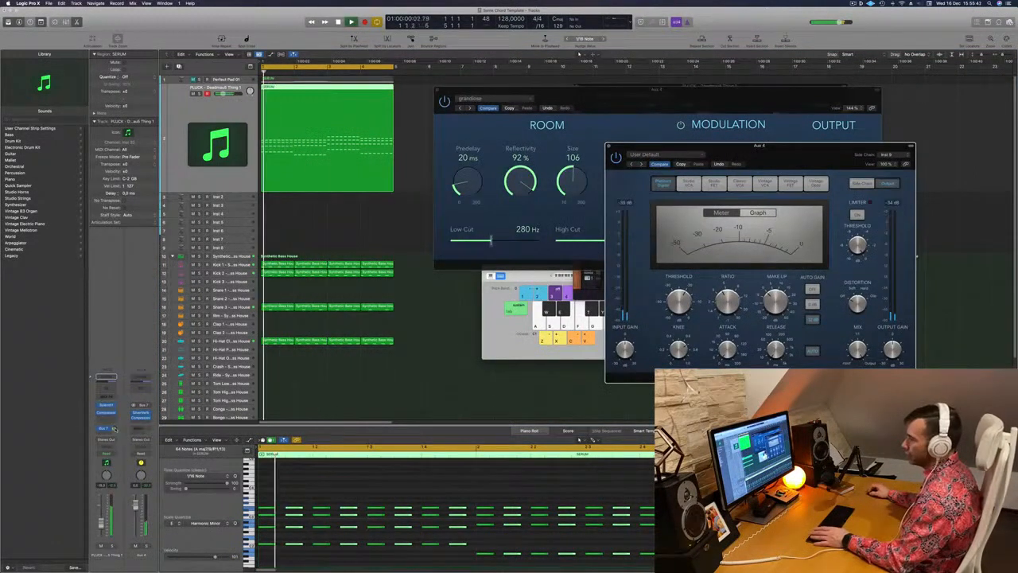
# Step: Readjust the pluck's Bus 7 send level and close the Aux 4 Compressor and SilverVerb windows
pyautogui.click(113, 429)
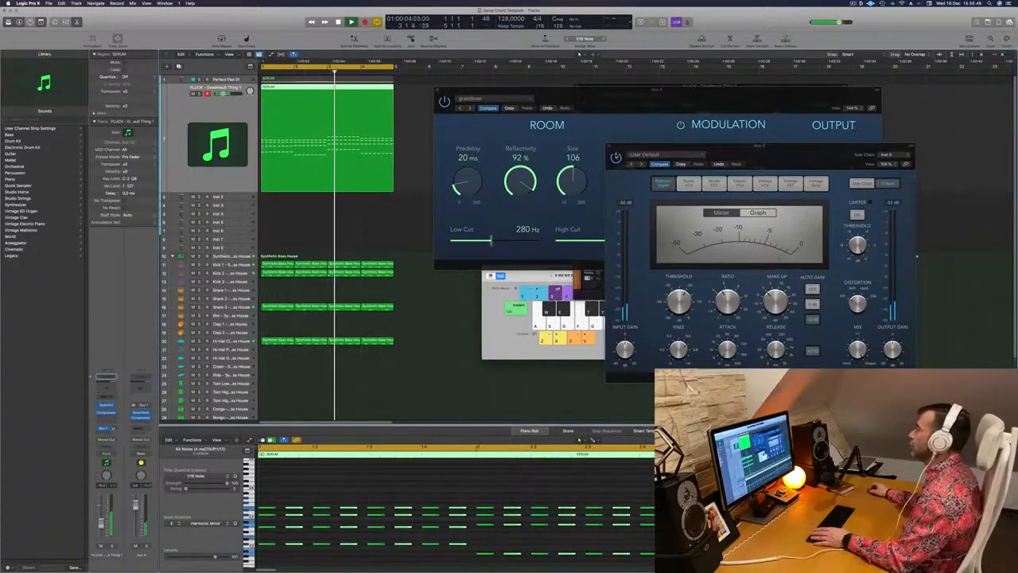
pyautogui.click(611, 148)
pyautogui.moveTo(616, 98); pyautogui.dragTo(549, 121)
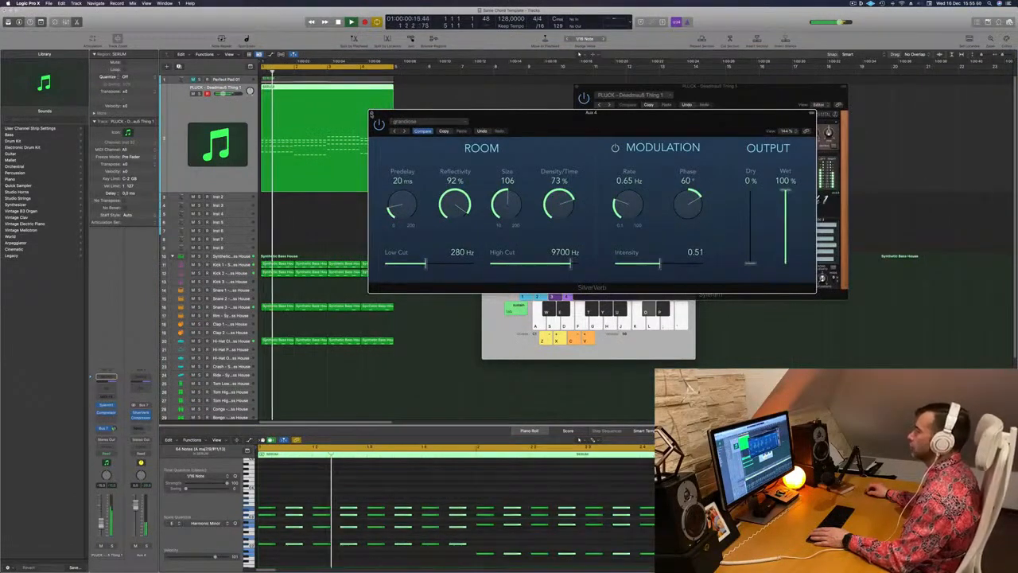
pyautogui.click(371, 113)
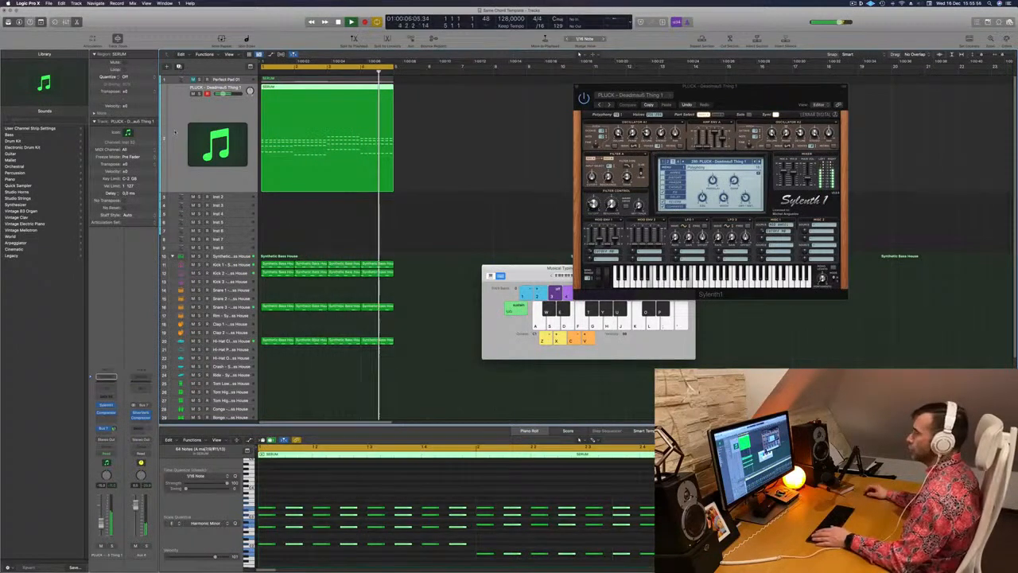
# Step: Duplicate the pluck track with its settings and copy the SERUM chord region onto the new track
pyautogui.click(180, 67)
pyautogui.moveTo(327, 89); pyautogui.dragTo(329, 112)
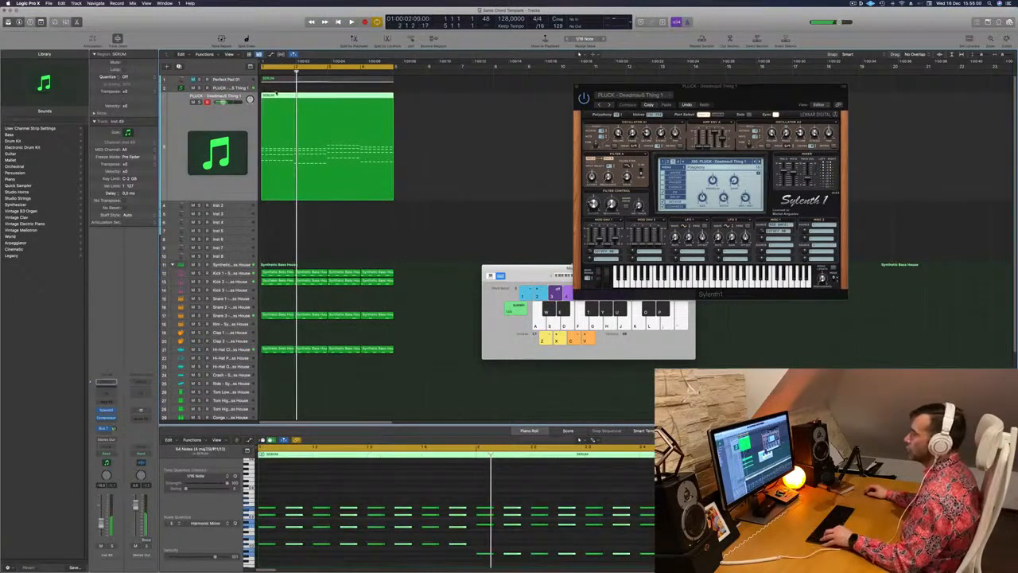
pyautogui.moveTo(276, 94); pyautogui.dragTo(277, 88)
pyautogui.click(300, 132)
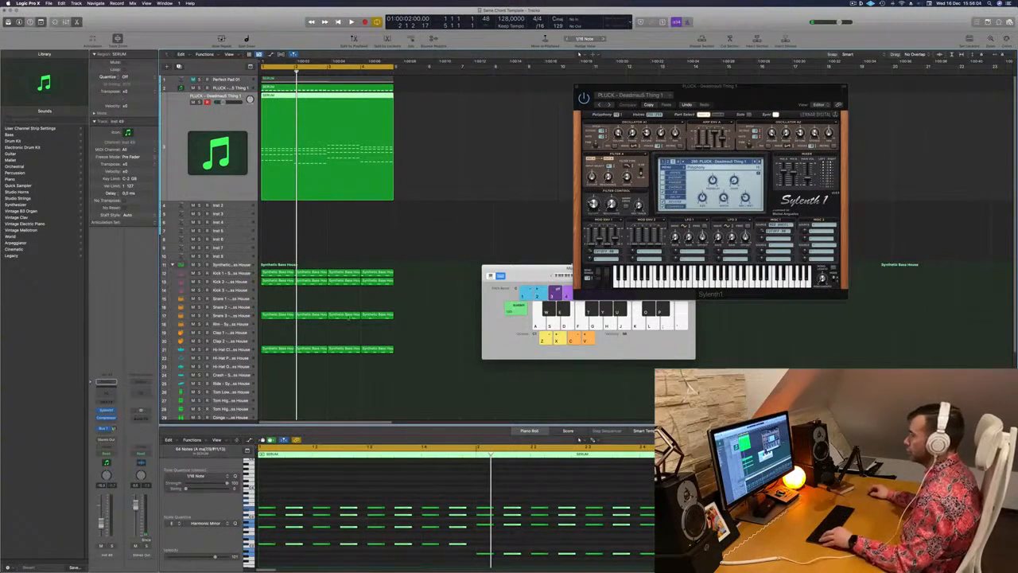
# Step: Delete the upper chord notes in the copied pluck region, shift the remaining lowest notes down in pitch and play the loop
pyautogui.hscroll(3, 319, 465)
pyautogui.hscroll(2, 273, 487)
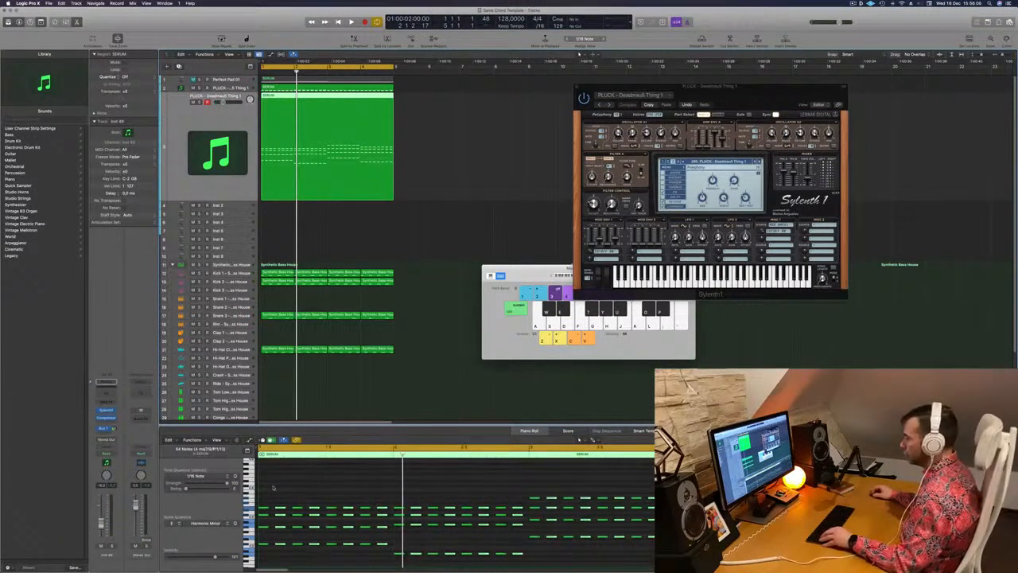
pyautogui.moveTo(263, 488); pyautogui.dragTo(820, 524)
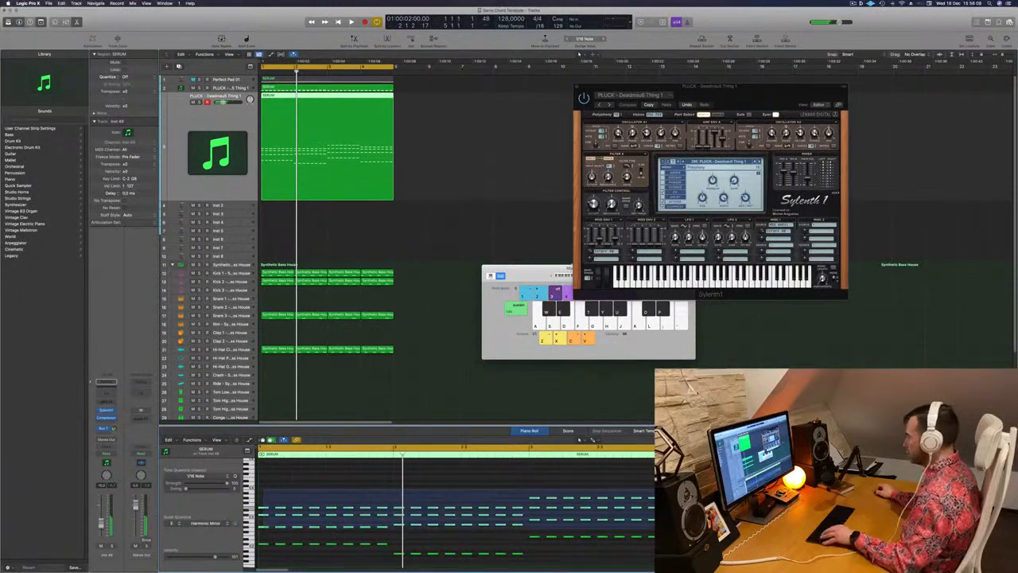
pyautogui.press('Delete')
pyautogui.press('space')
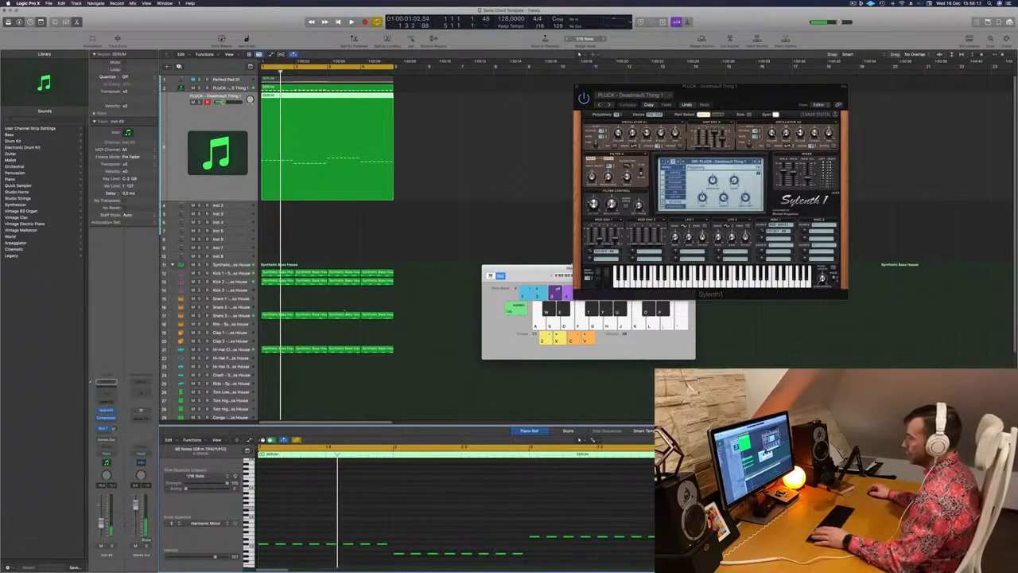
pyautogui.press('space')
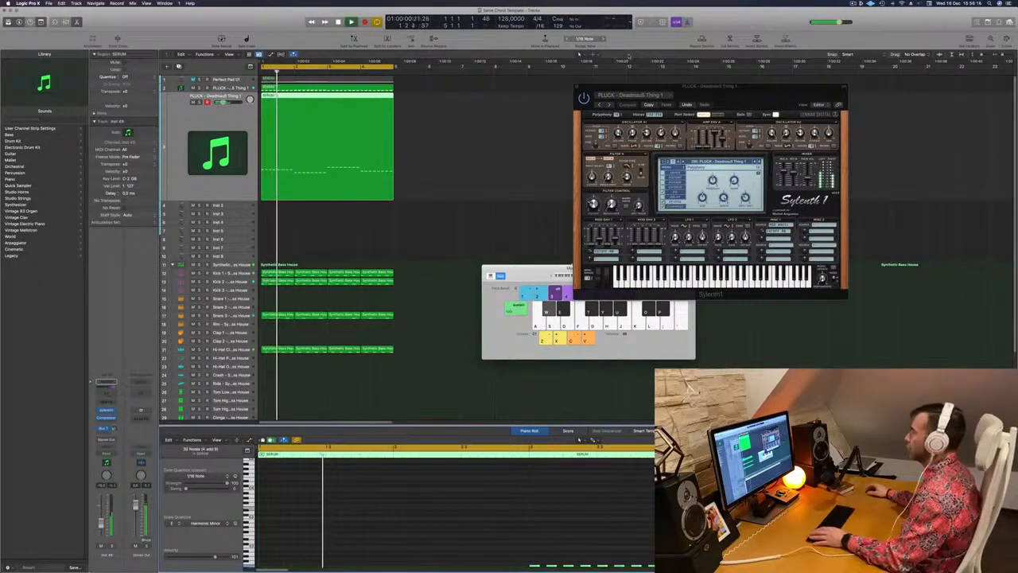
# Step: Adjust the low pluck layer's Bus 7 send during playback and close its Sylenth1 window
pyautogui.moveTo(769, 101); pyautogui.dragTo(680, 104)
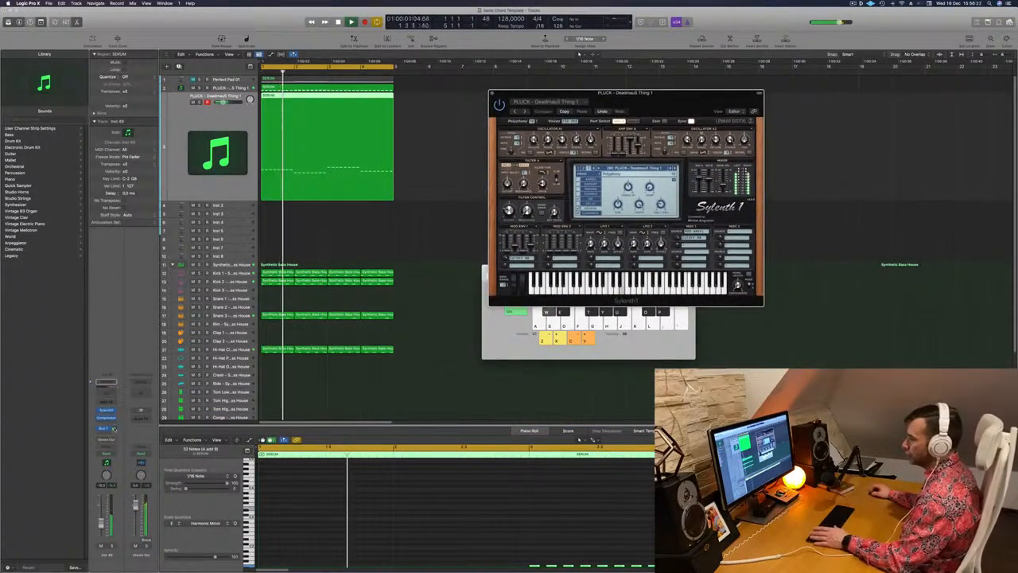
pyautogui.click(529, 430)
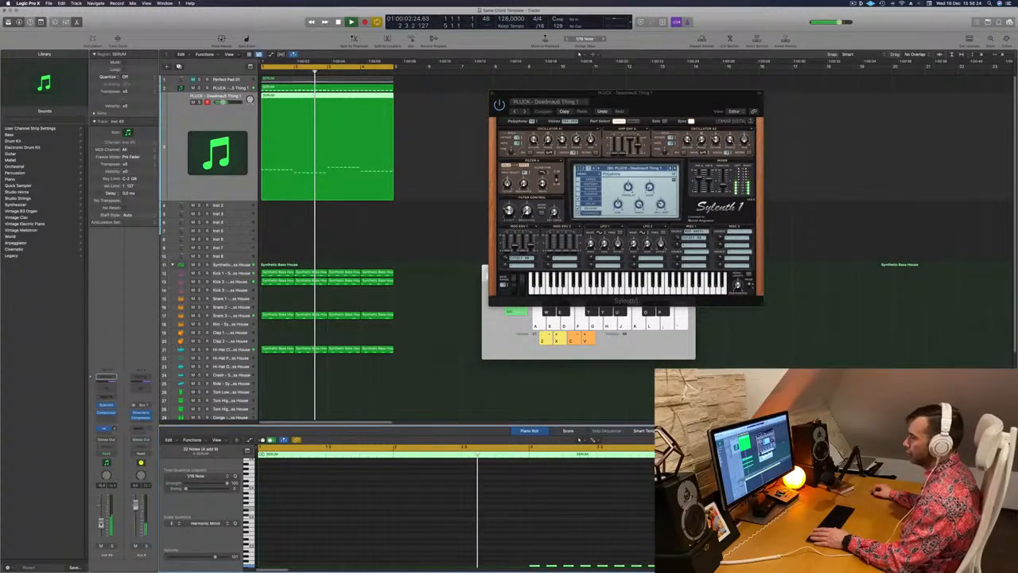
pyautogui.press('d')
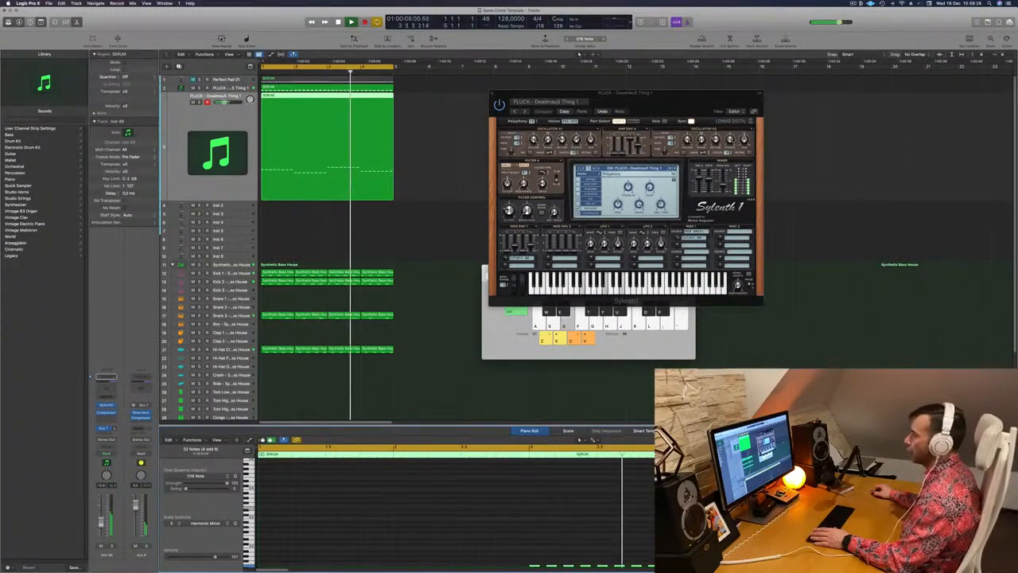
pyautogui.moveTo(507, 101); pyautogui.dragTo(374, 116)
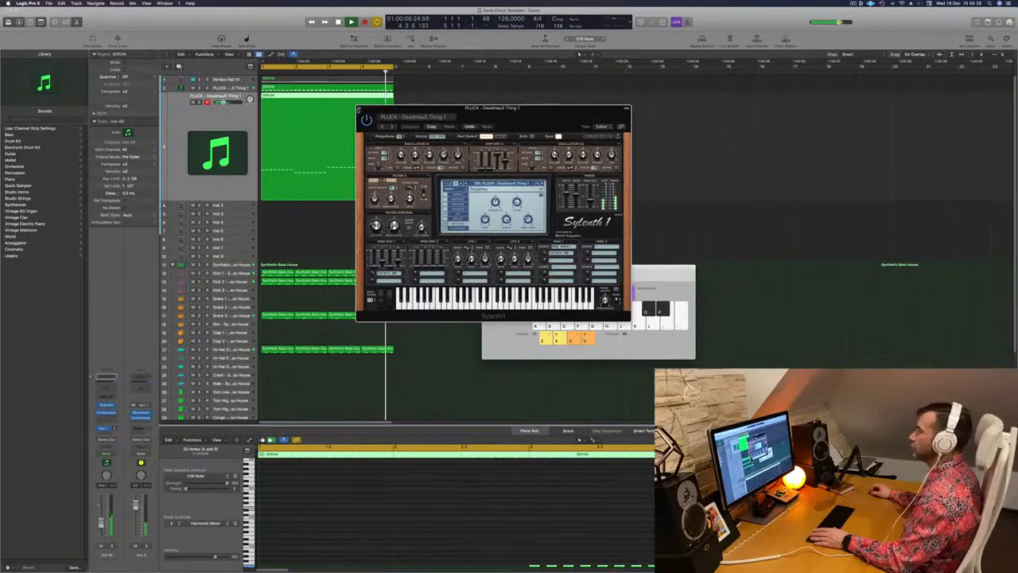
pyautogui.click(357, 110)
# Step: Duplicate the Perfect Pad 01 track and copy its sustained SERUM chord region onto the duplicate
pyautogui.scroll(4, 430, 137)
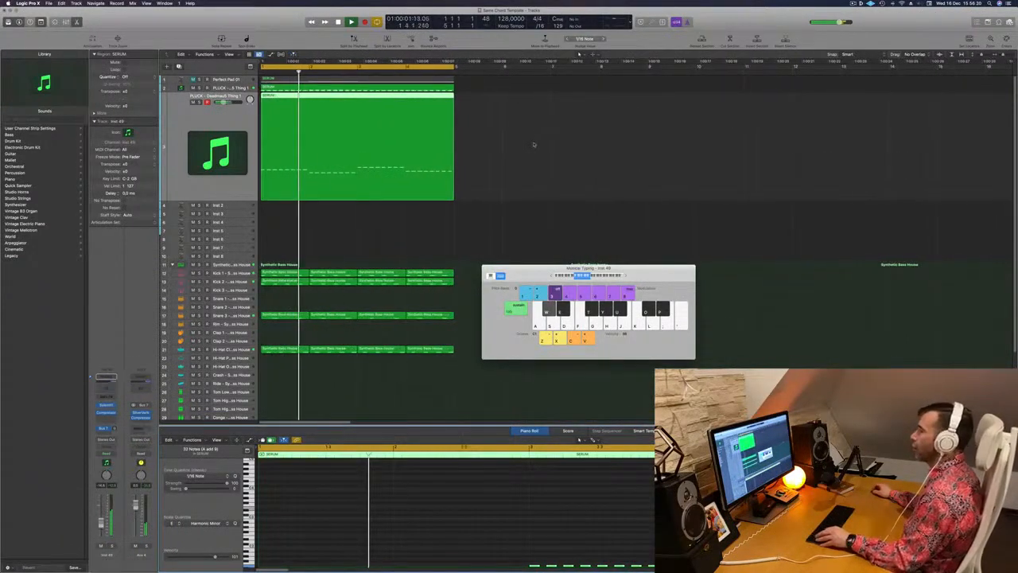
pyautogui.click(223, 80)
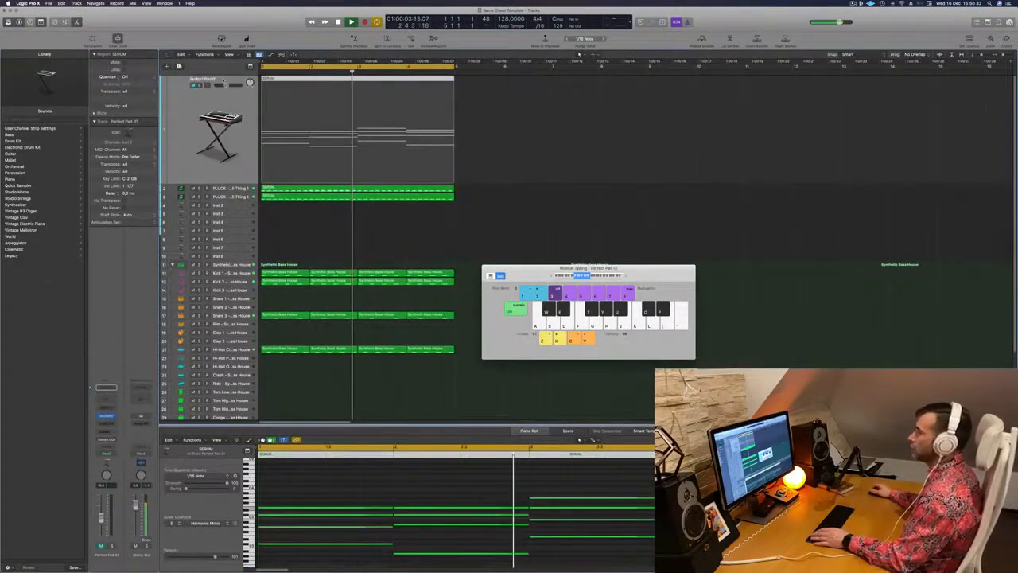
pyautogui.press('super+d')
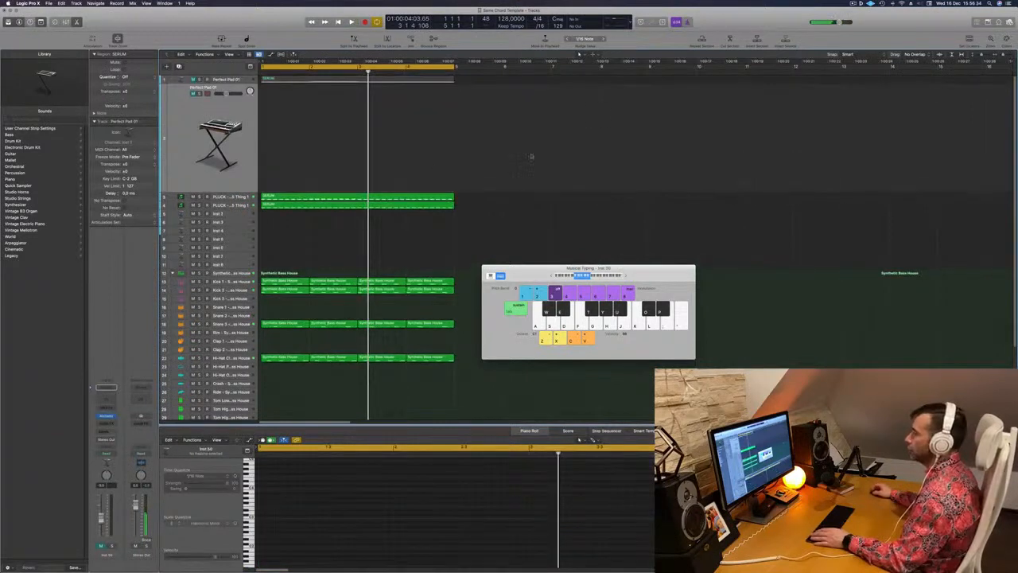
pyautogui.click(398, 80)
pyautogui.moveTo(390, 80); pyautogui.dragTo(388, 159)
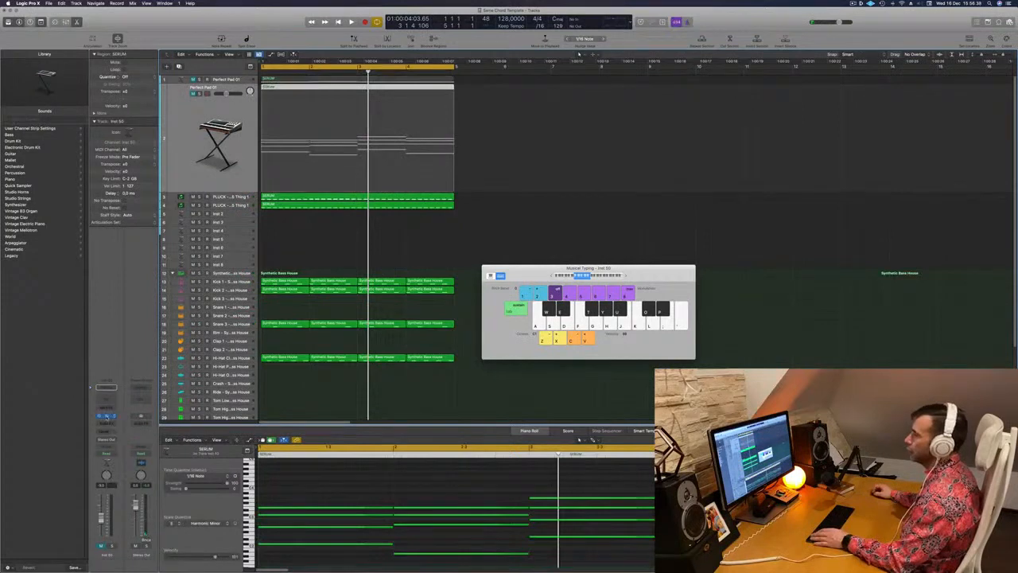
# Step: View the duplicated Perfect Pad 01 track's Alchemy instrument, unmute the track and close the instrument window
pyautogui.click(106, 416)
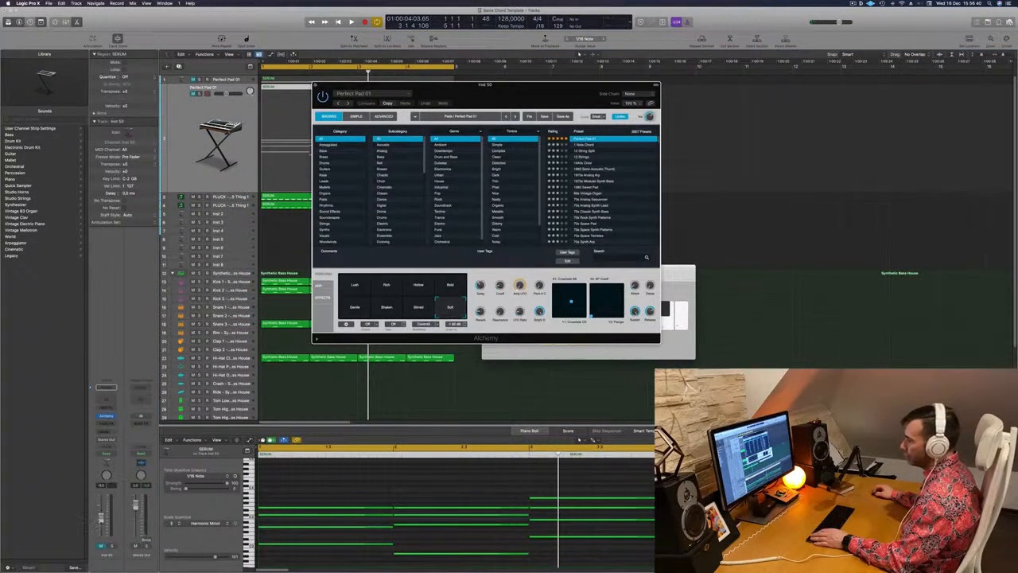
pyautogui.click(101, 546)
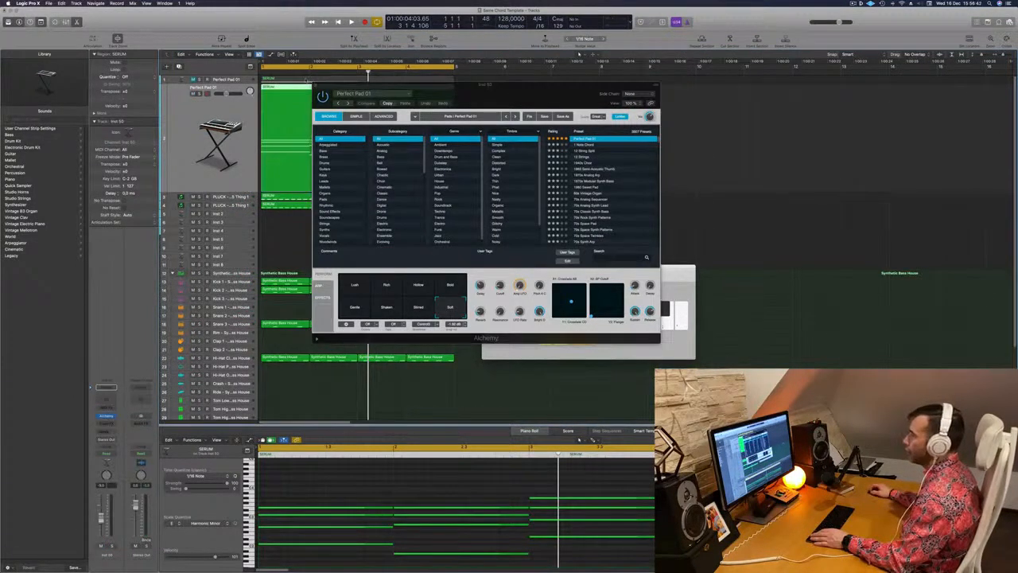
pyautogui.click(315, 86)
# Step: Duplicate the chord pluck track and place the empty copy directly below the second Perfect Pad 01 track
pyautogui.press('Down')
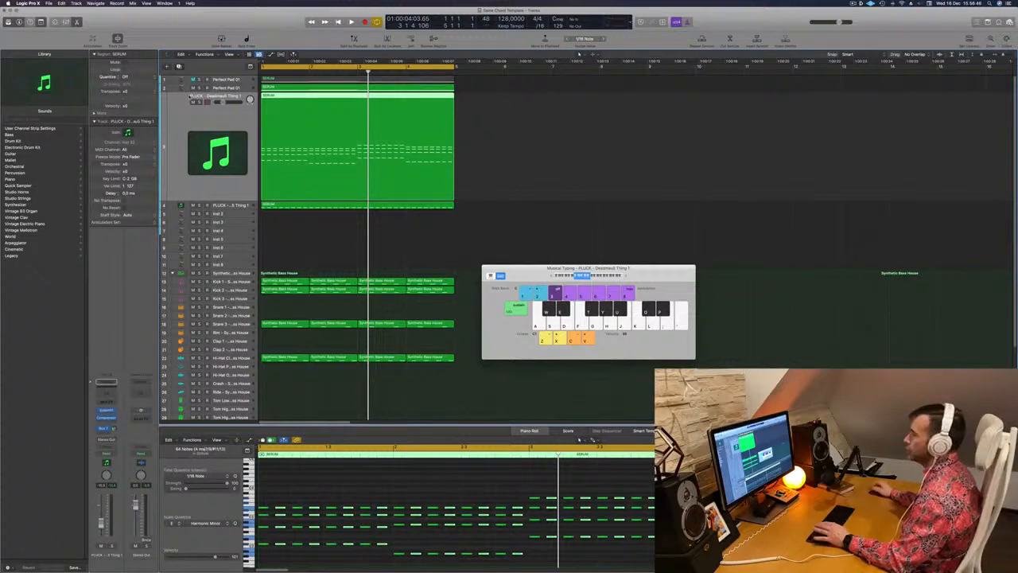
pyautogui.press('super+d')
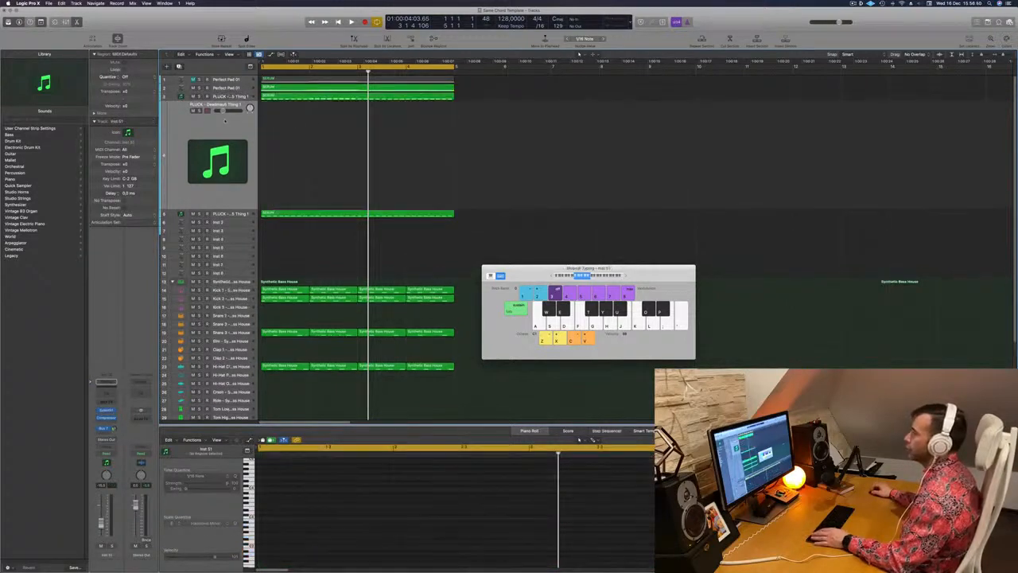
pyautogui.moveTo(224, 121); pyautogui.dragTo(228, 93)
# Step: Move the sustained SERUM region from the second Perfect Pad 01 track to the empty pluck track and open its Sylenth1
pyautogui.click(315, 90)
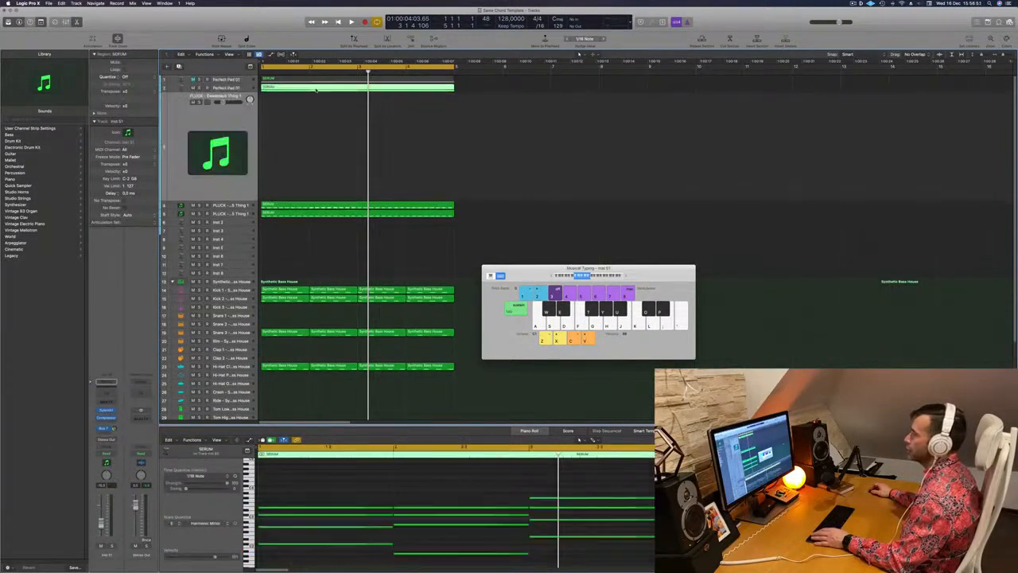
pyautogui.moveTo(317, 89); pyautogui.dragTo(315, 113)
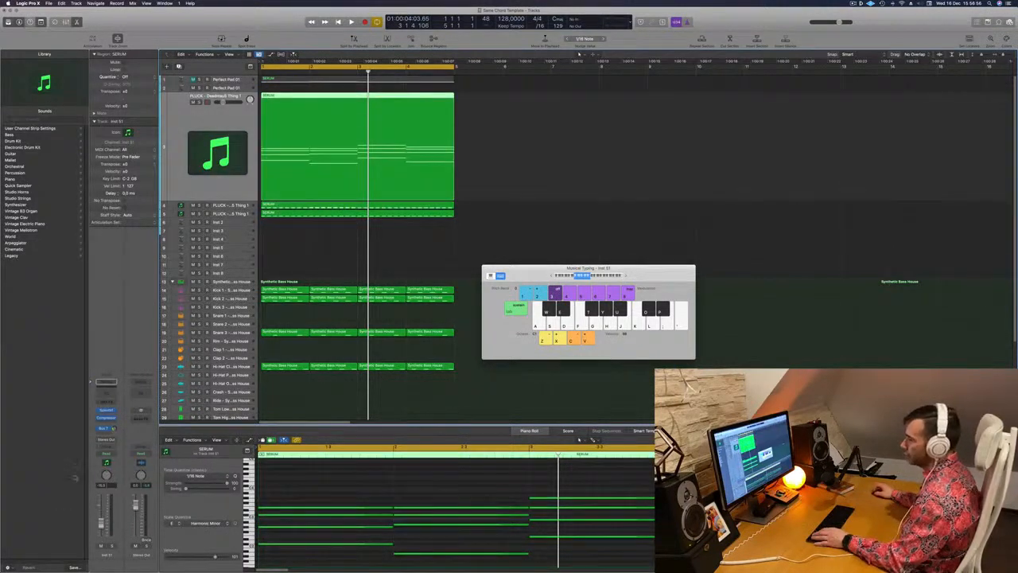
pyautogui.click(108, 410)
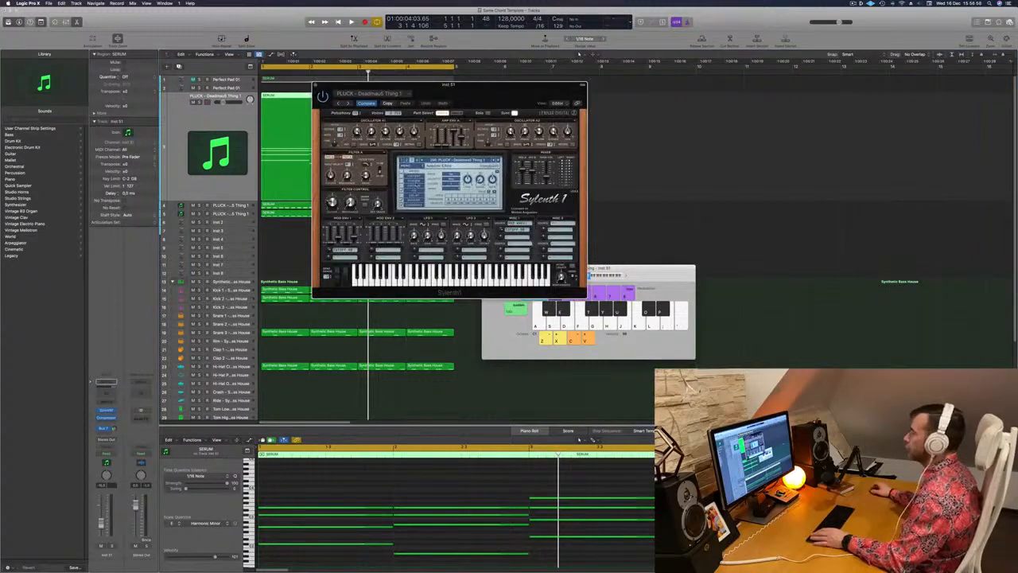
# Step: Load the PAD - Anjuna Pad preset into the third track's Sylenth1 and audition the sustained chords with it
pyautogui.click(448, 162)
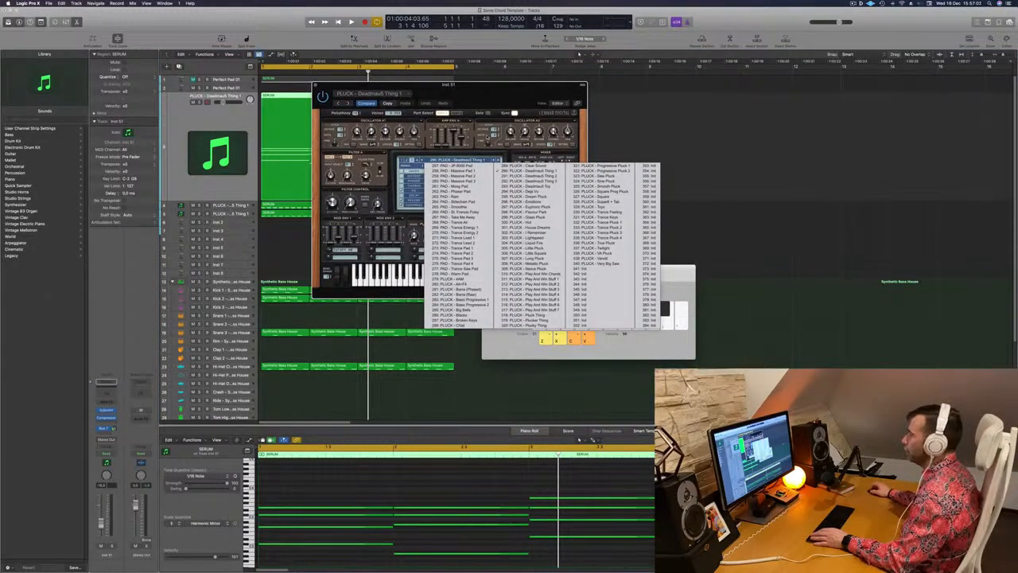
pyautogui.click(525, 166)
pyautogui.click(450, 160)
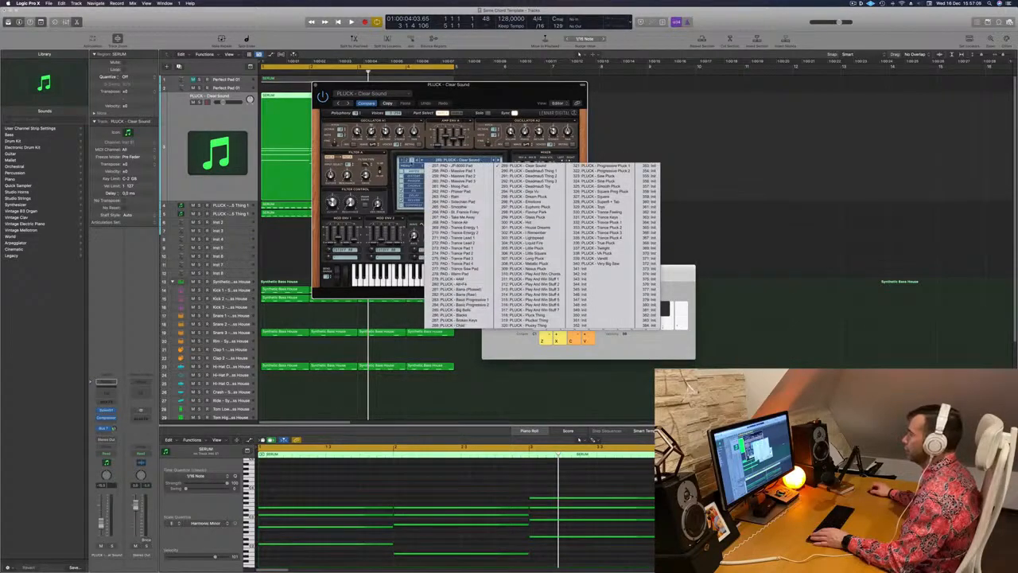
pyautogui.click(408, 160)
pyautogui.click(444, 161)
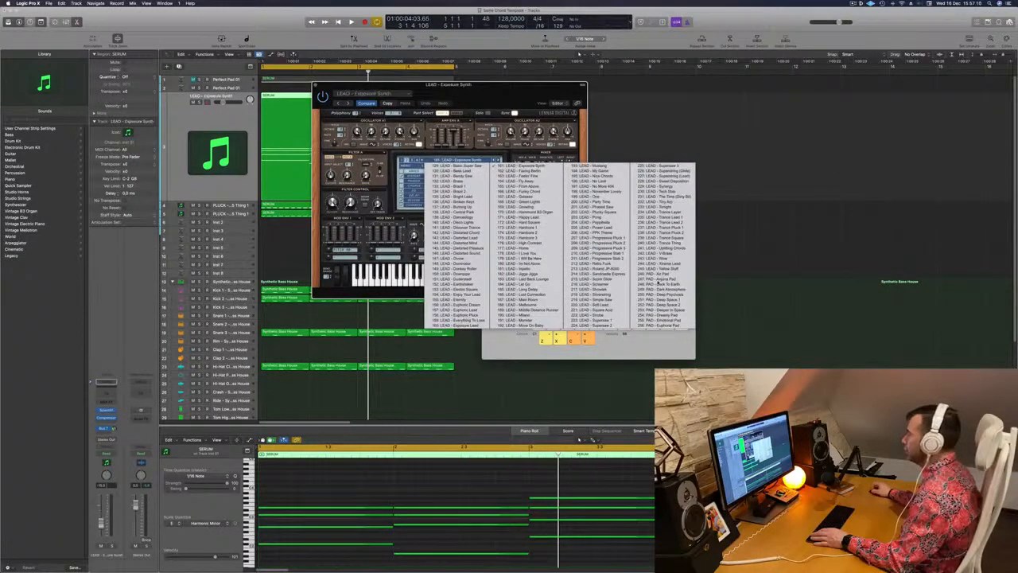
pyautogui.click(658, 282)
pyautogui.moveTo(503, 89); pyautogui.dragTo(532, 109)
pyautogui.press('space')
pyautogui.press('space')
pyautogui.press('space')
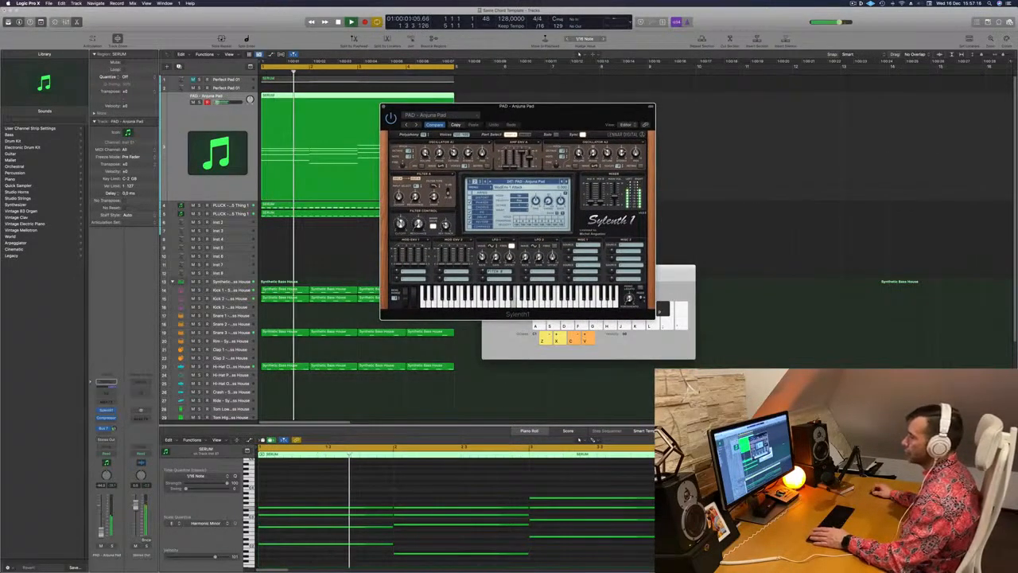
pyautogui.press('space')
pyautogui.press('space')
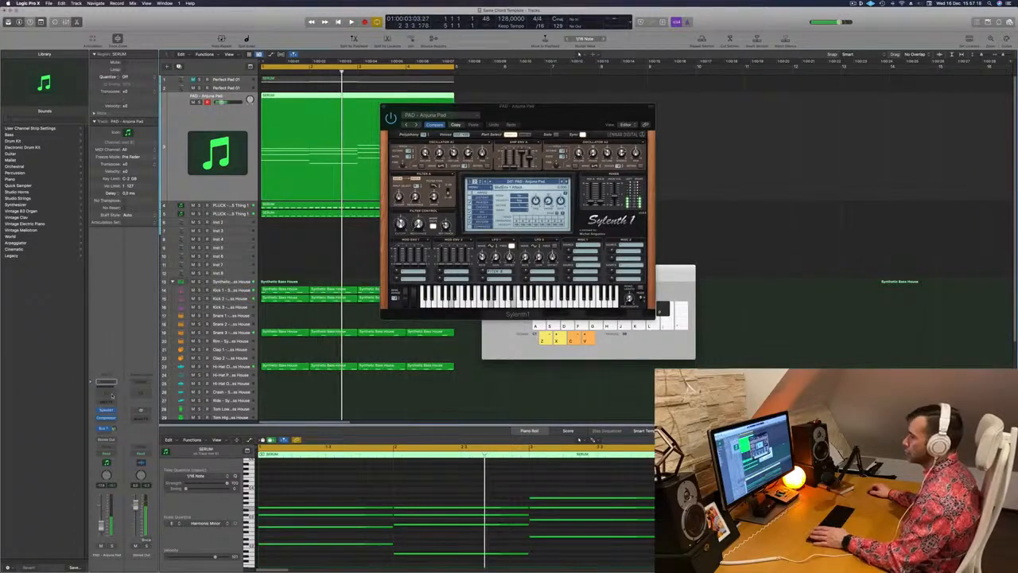
# Step: Add a Channel EQ to the Anjuna Pad track with a 12 dB/Oct low cut at 398 Hz
pyautogui.click(106, 387)
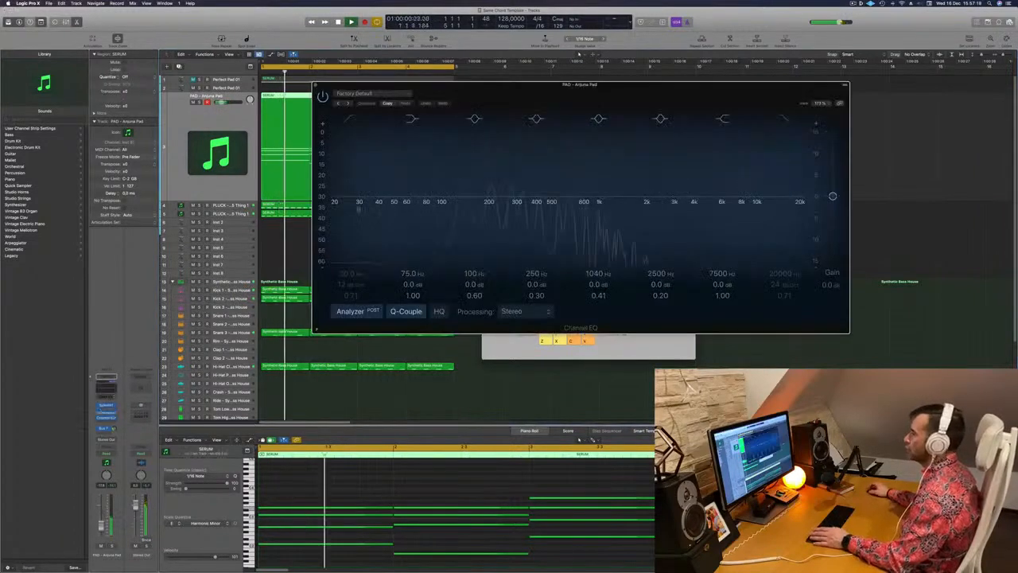
pyautogui.click(350, 120)
pyautogui.moveTo(364, 190); pyautogui.dragTo(549, 162)
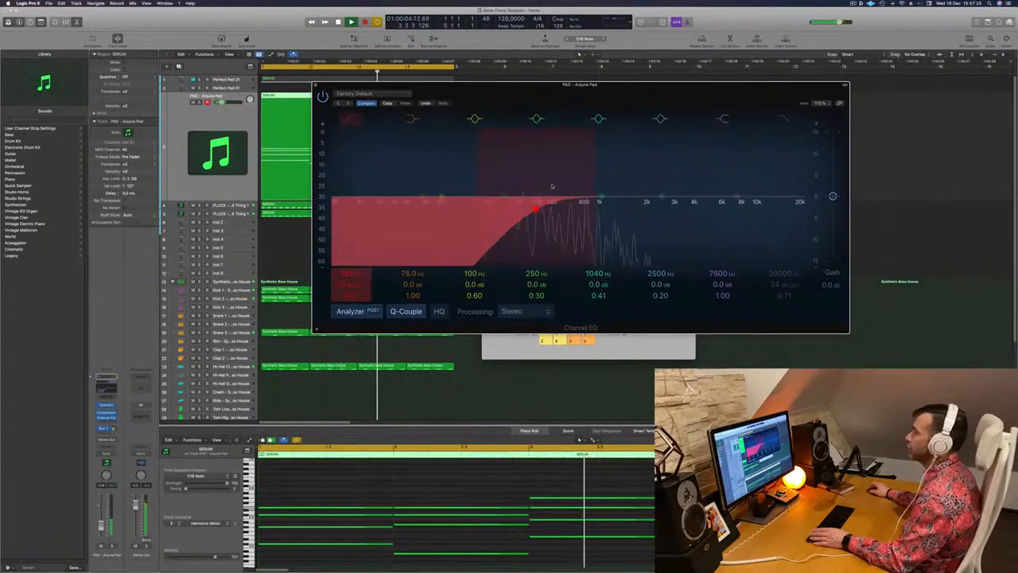
pyautogui.moveTo(581, 86); pyautogui.dragTo(904, 104)
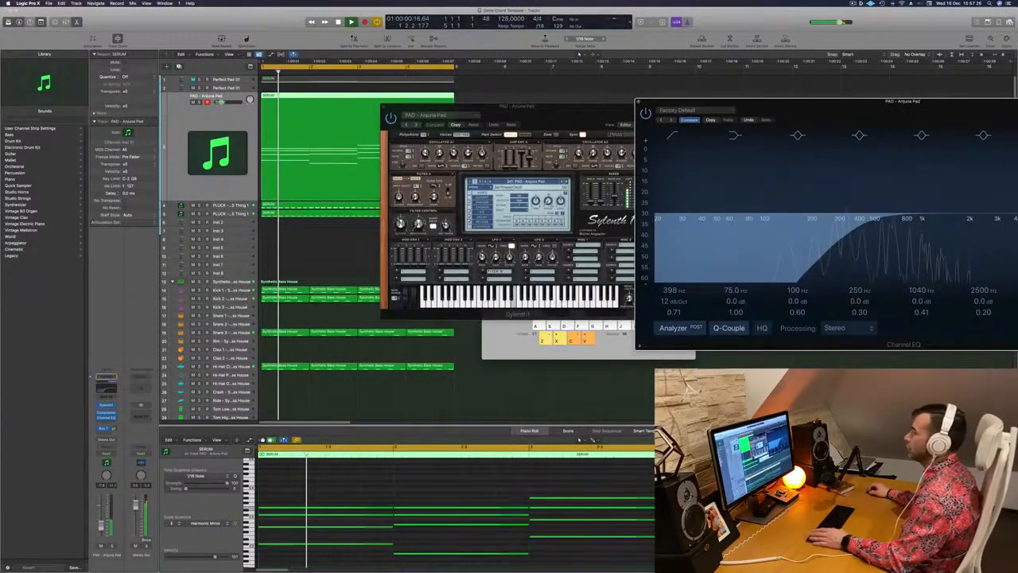
# Step: Adjust the filter control cutoff of the Anjuna Pad's Sylenth1 during playback and close the instrument window
pyautogui.click(401, 224)
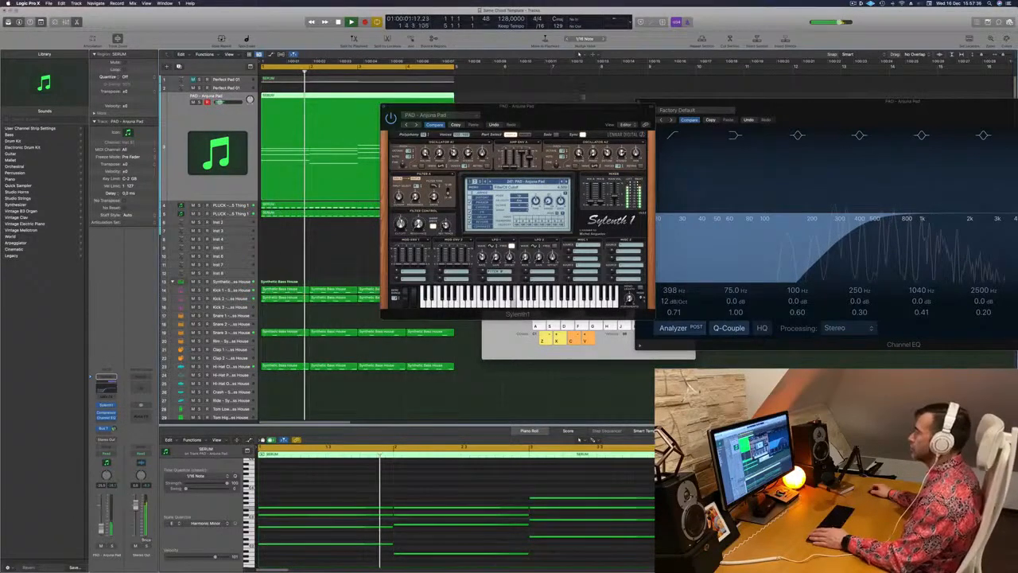
pyautogui.moveTo(557, 107); pyautogui.dragTo(451, 164)
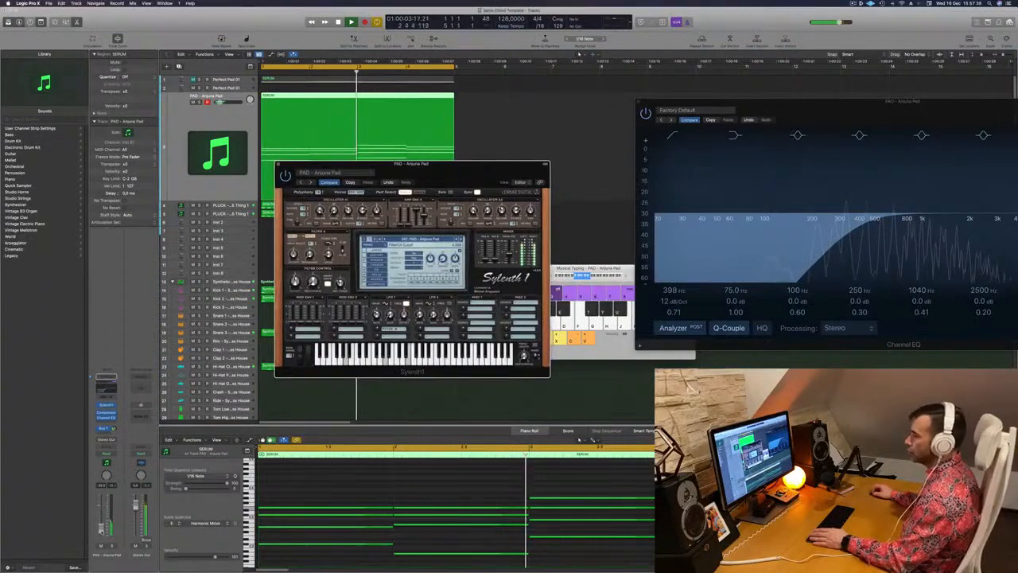
pyautogui.click(280, 108)
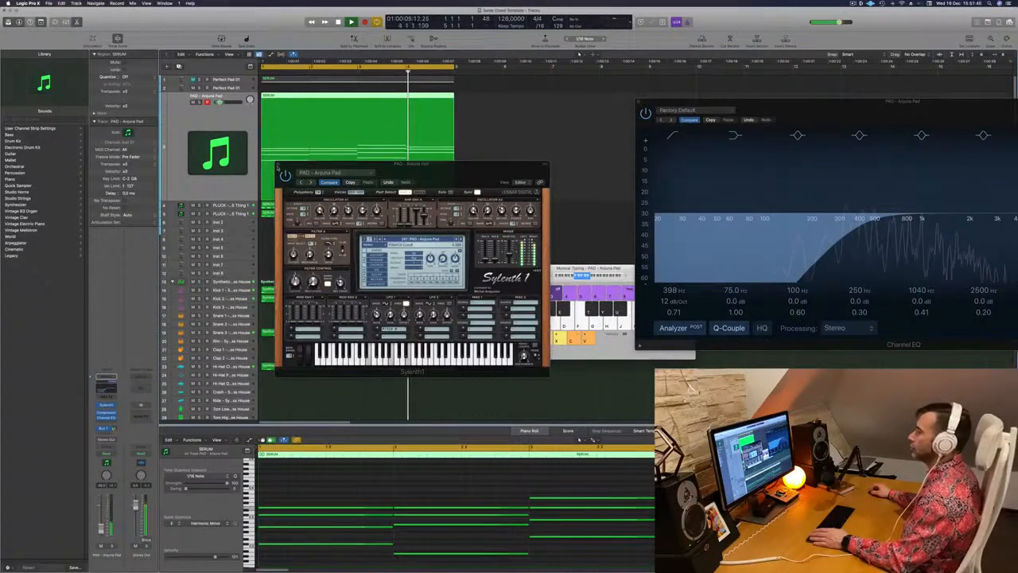
pyautogui.click(277, 165)
pyautogui.click(853, 4)
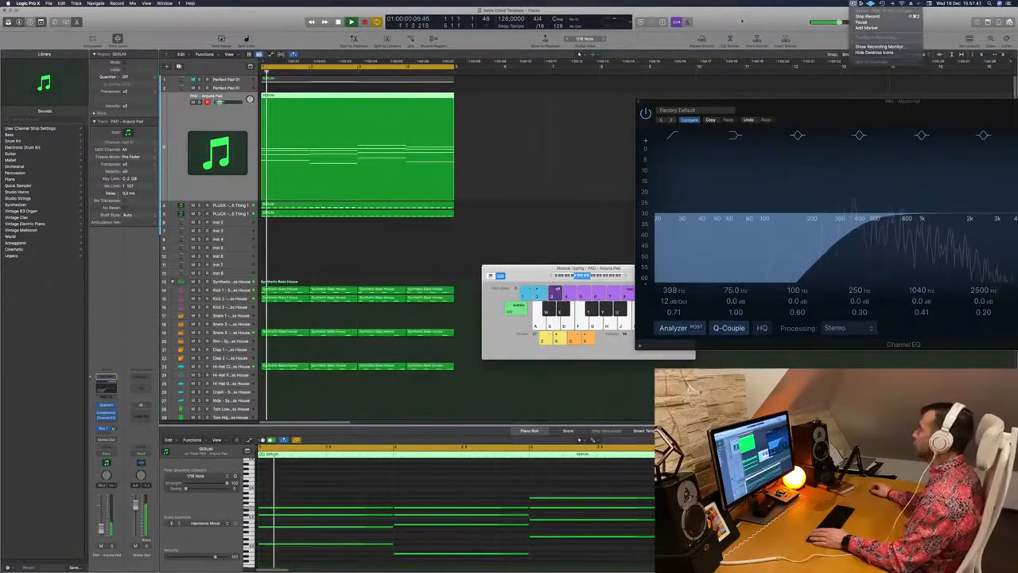
pyautogui.click(742, 20)
# Step: Repeat all four-bar regions to fill 16 bars and extend the cycle range to bar 17
pyautogui.hscroll(-2, 327, 254)
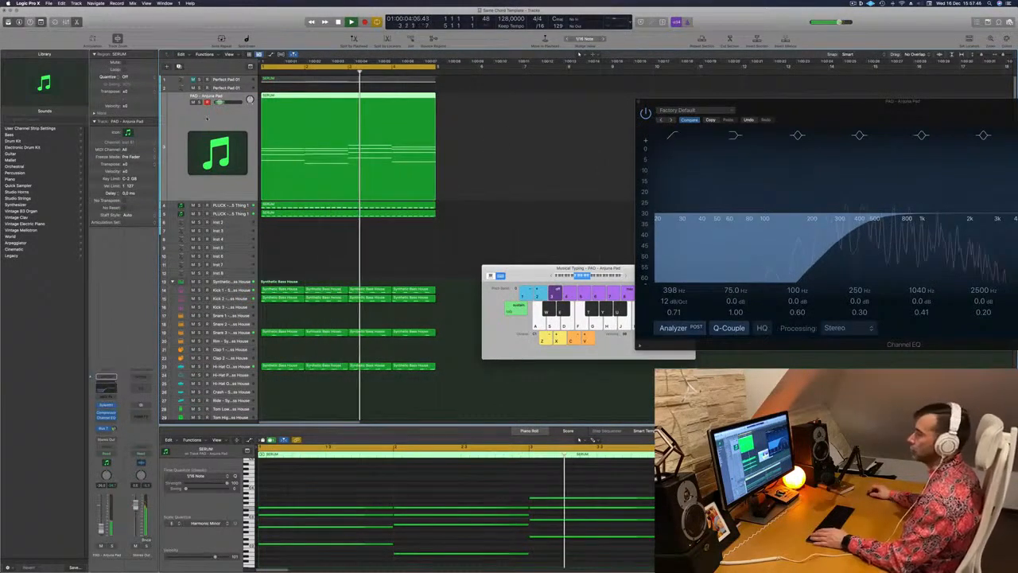
pyautogui.press('super+r')
pyautogui.press('super+r')
pyautogui.press('super+r')
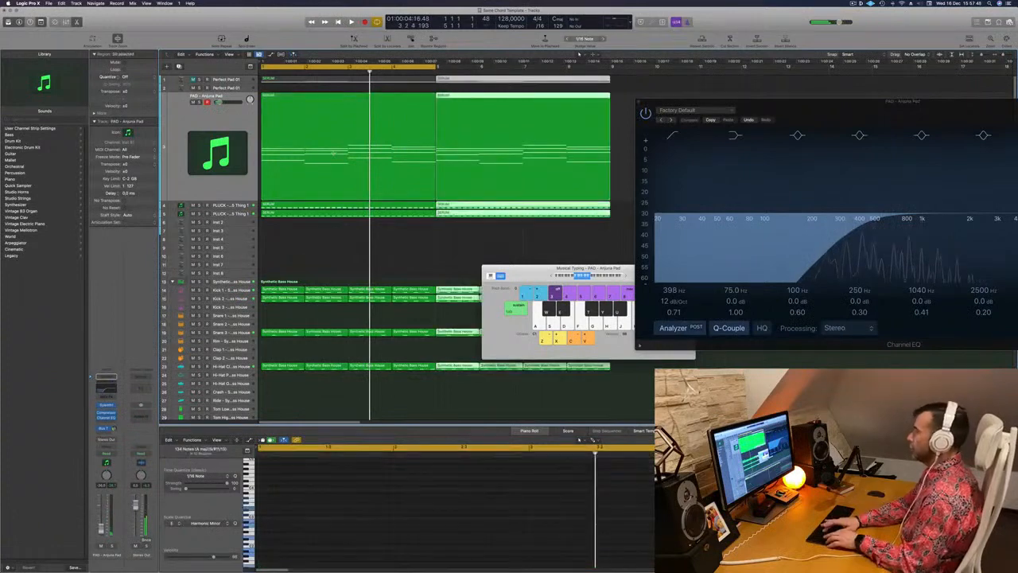
pyautogui.scroll(-8, 370, 161)
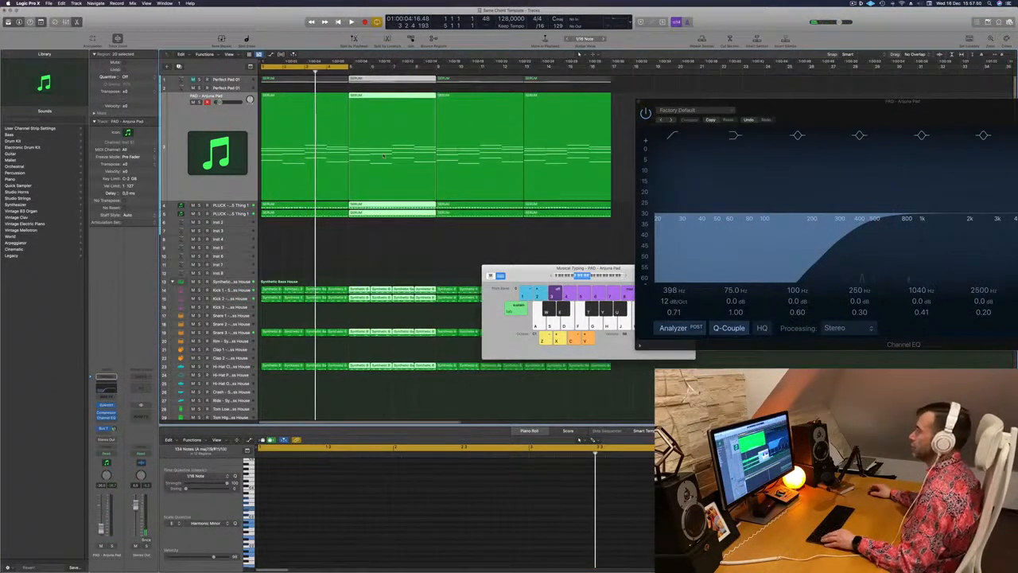
pyautogui.press('space')
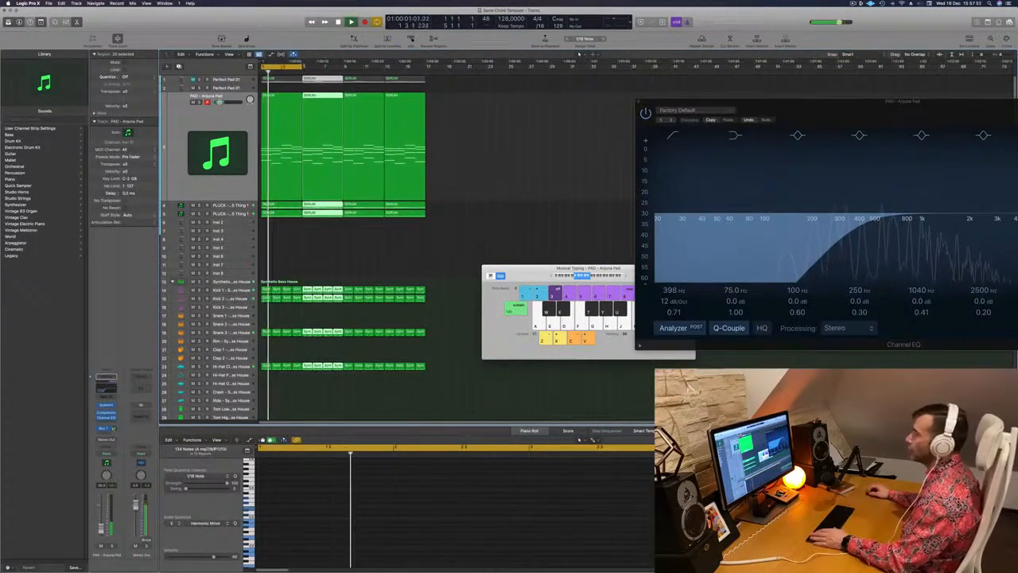
pyautogui.moveTo(302, 67); pyautogui.dragTo(425, 78)
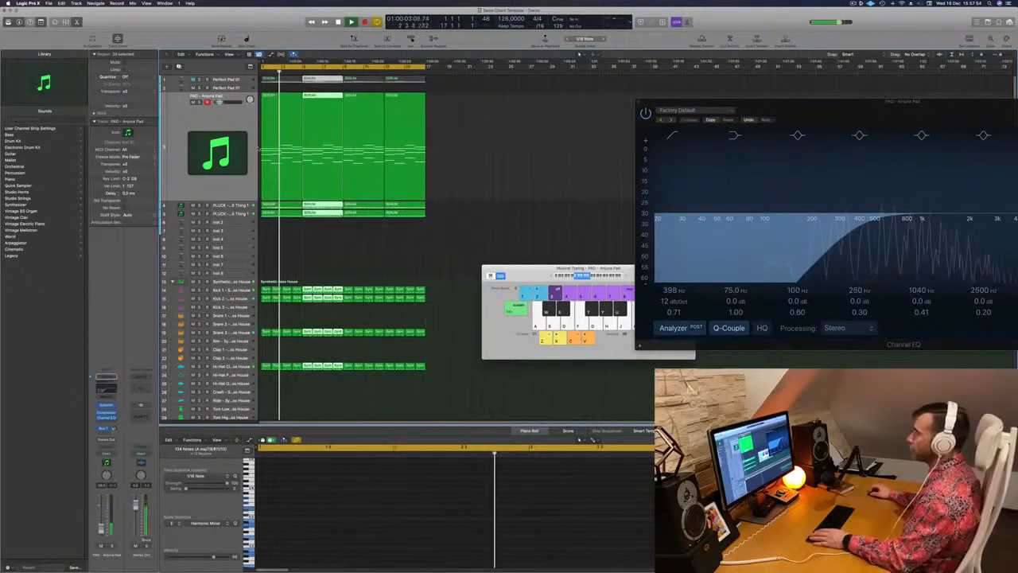
# Step: Duplicate the PAD - Anjuna Pad track as an empty track directly below it and open the copy's Sylenth1
pyautogui.click(206, 123)
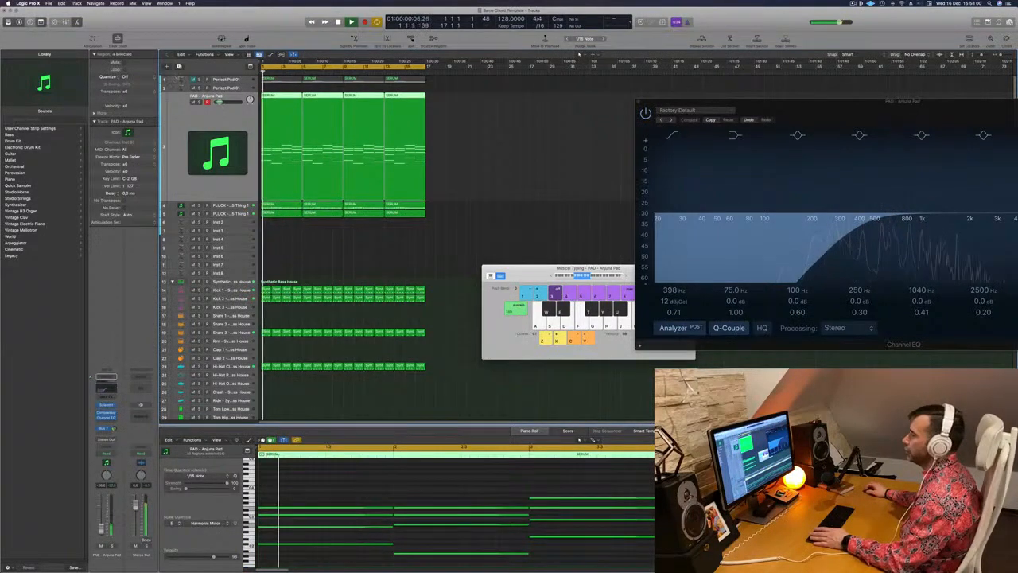
pyautogui.press('Down')
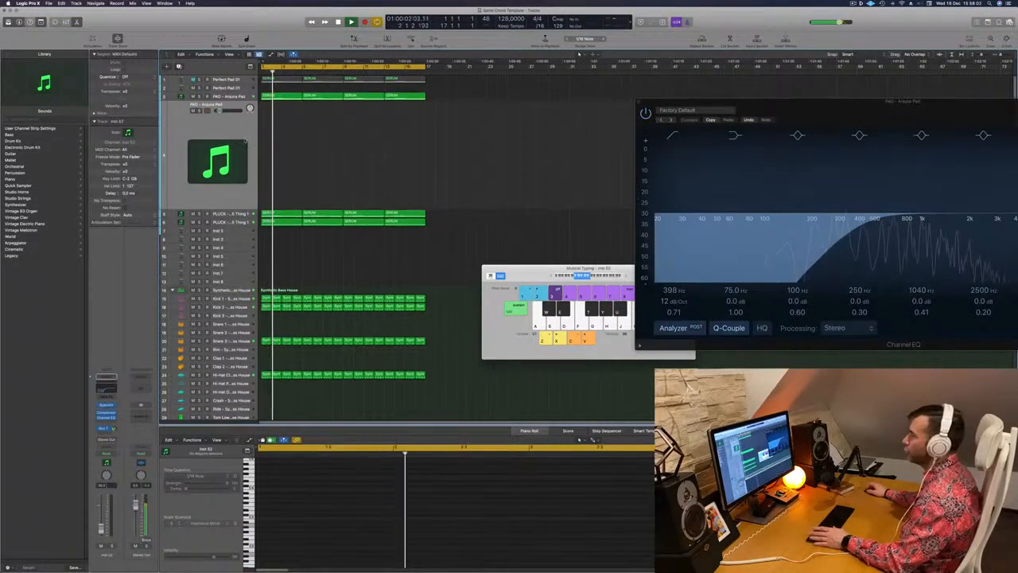
pyautogui.click(108, 405)
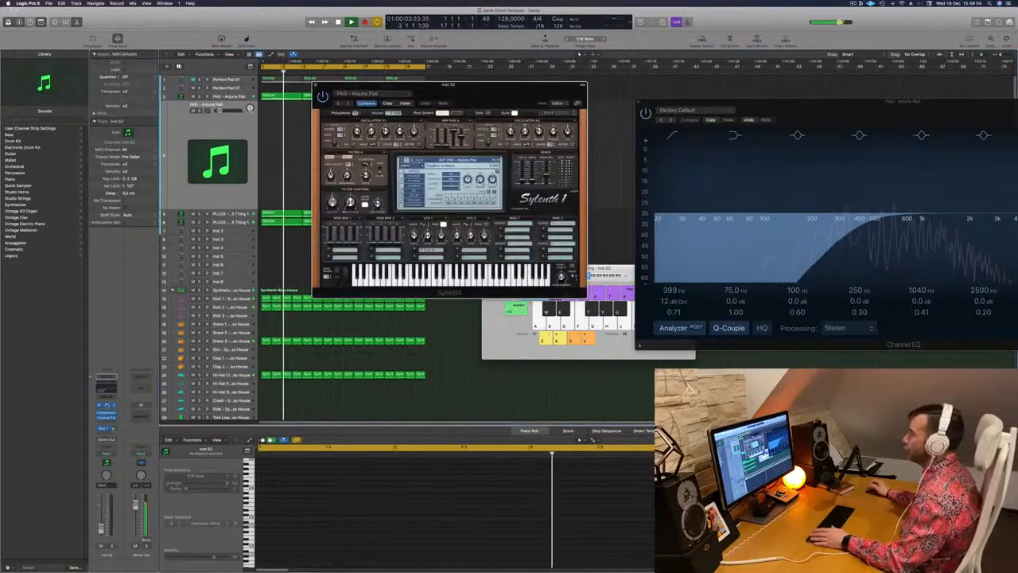
pyautogui.moveTo(405, 85); pyautogui.dragTo(553, 107)
# Step: Bring up Musical Typing and adjust the filter control cutoff of the duplicate pad's Sylenth1 during playback
pyautogui.press('space')
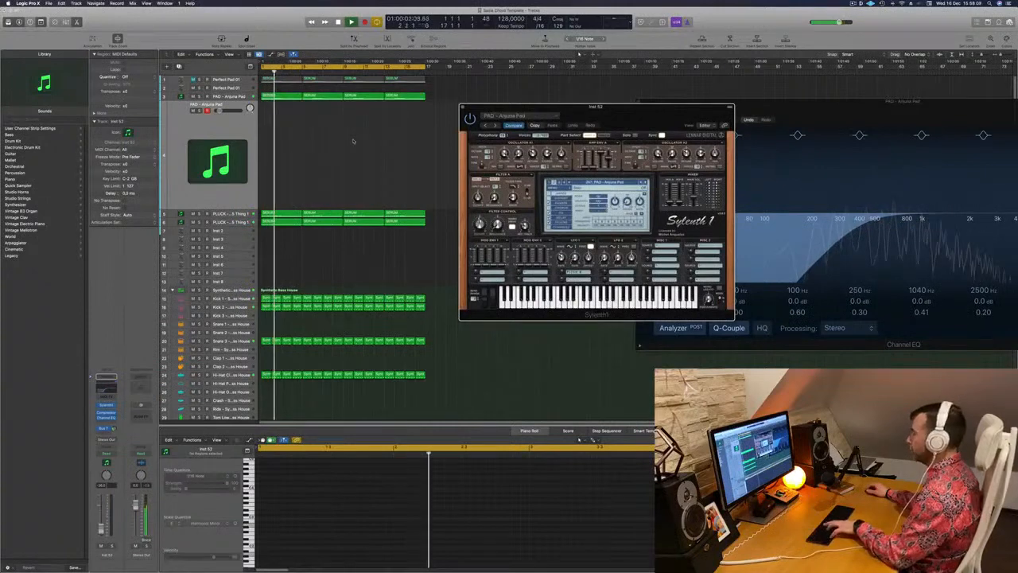
pyautogui.press('super+k')
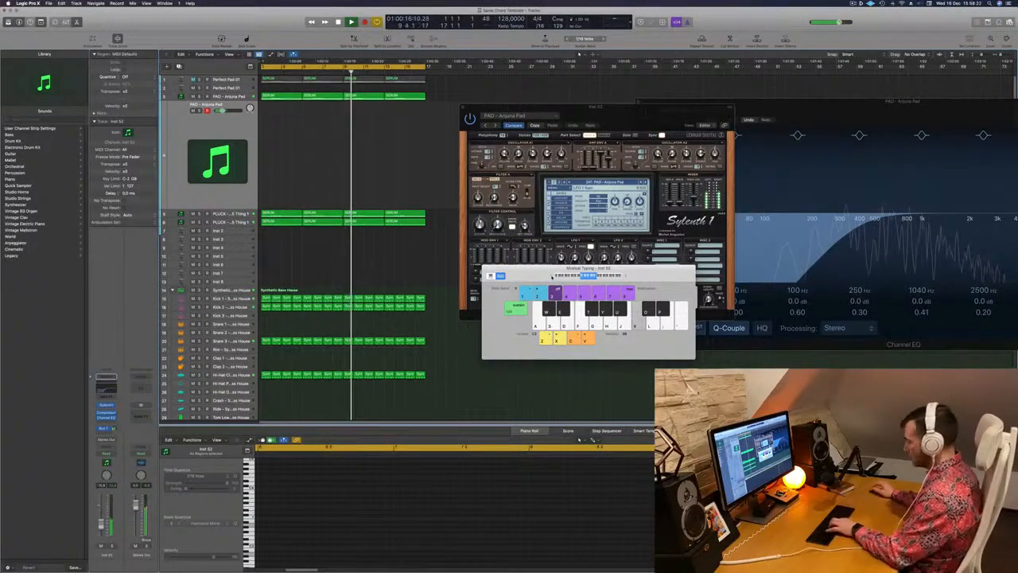
pyautogui.moveTo(567, 268); pyautogui.dragTo(432, 278)
pyautogui.click(480, 227)
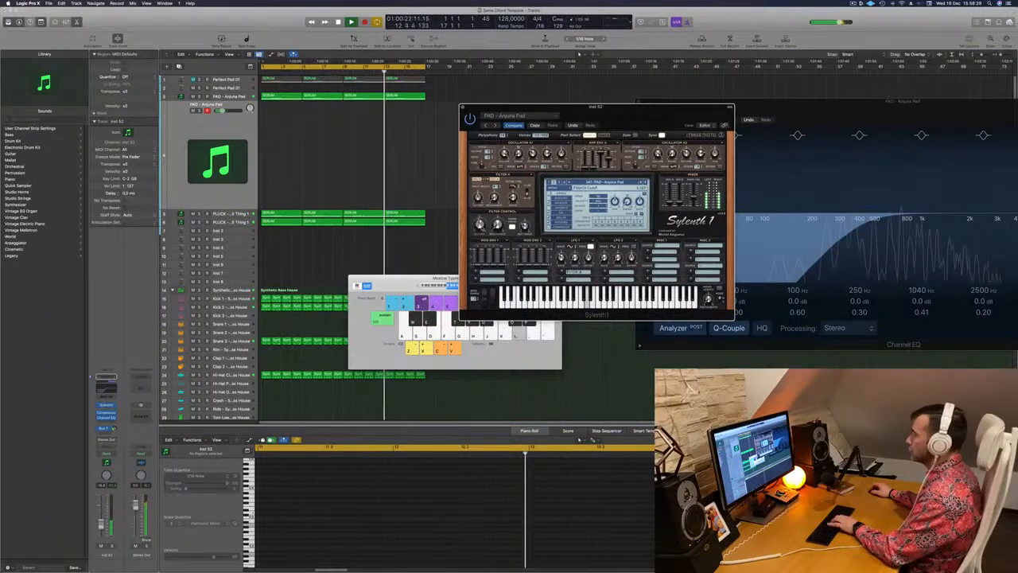
pyautogui.moveTo(429, 275); pyautogui.dragTo(410, 202)
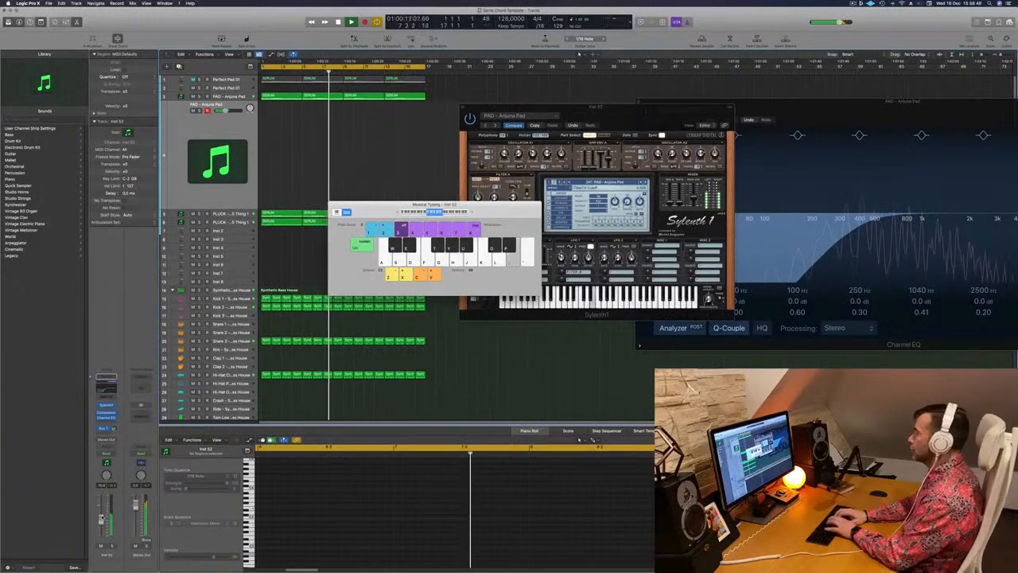
# Step: Record a single-note melody with Musical Typing on the duplicate Anjuna Pad track from bar 9 to bar 17
pyautogui.press('r')
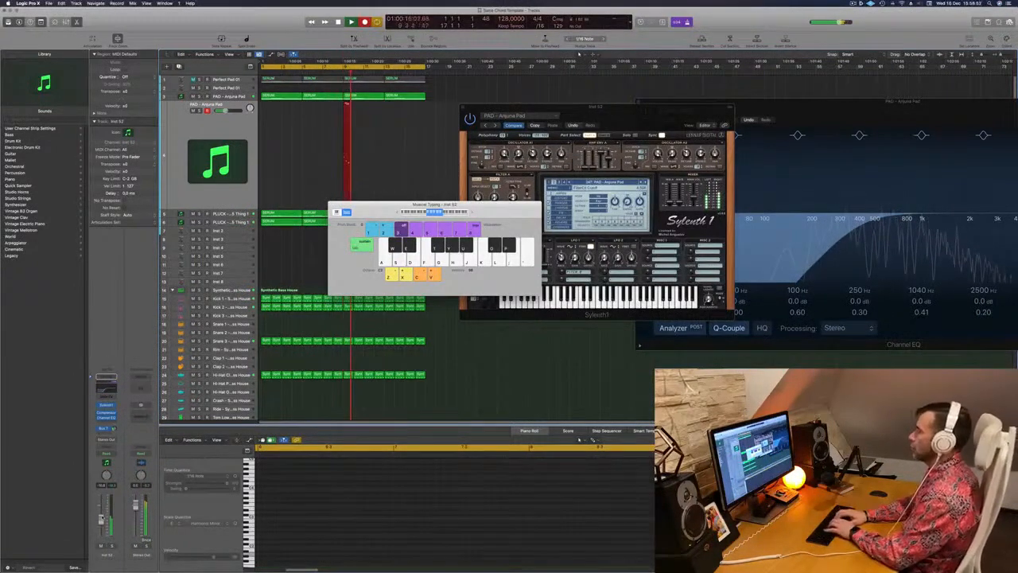
pyautogui.press('j')
pyautogui.press(';')
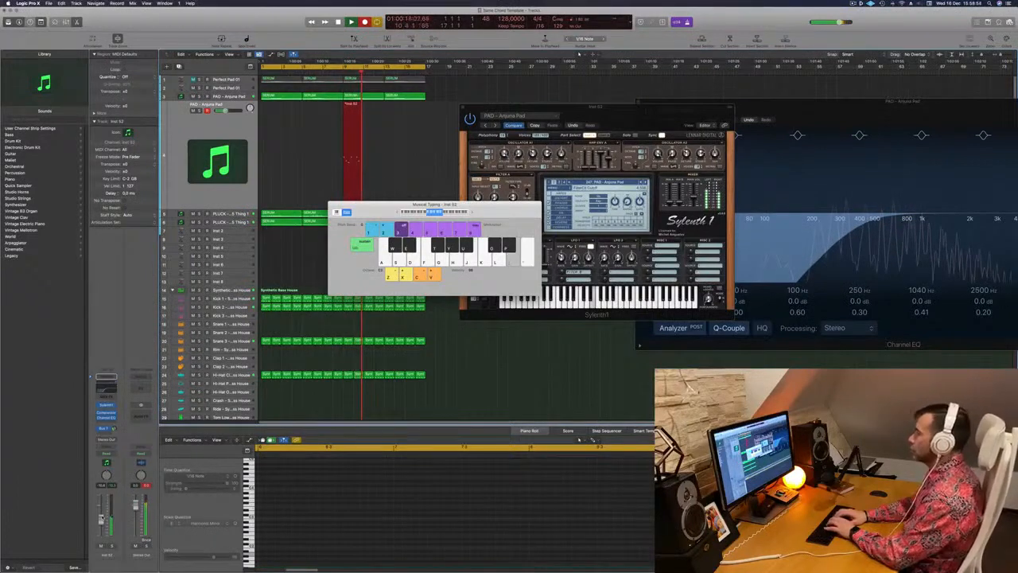
pyautogui.press('j')
pyautogui.press('j')
pyautogui.press(';')
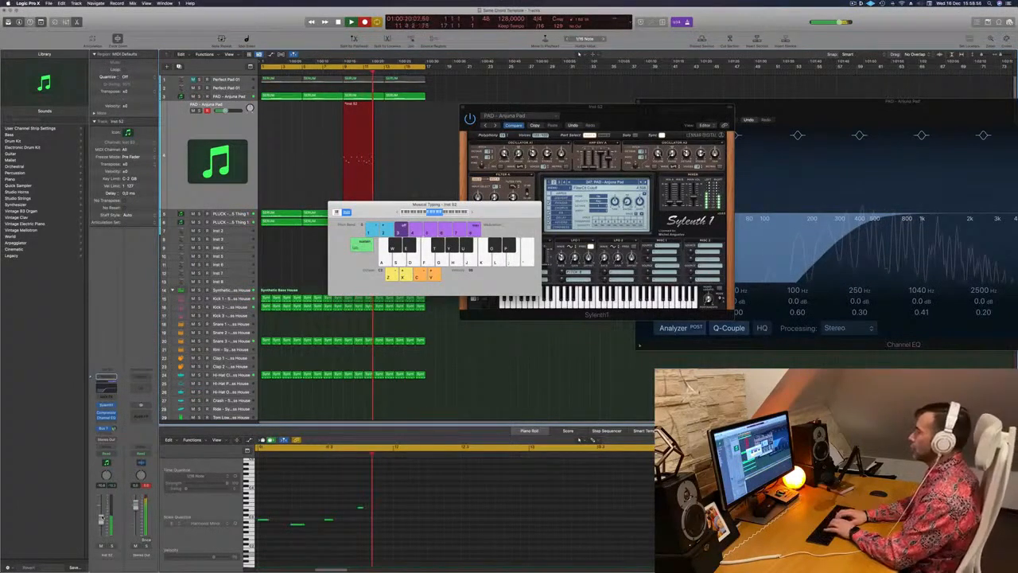
pyautogui.press(';')
pyautogui.press('j')
pyautogui.press('h')
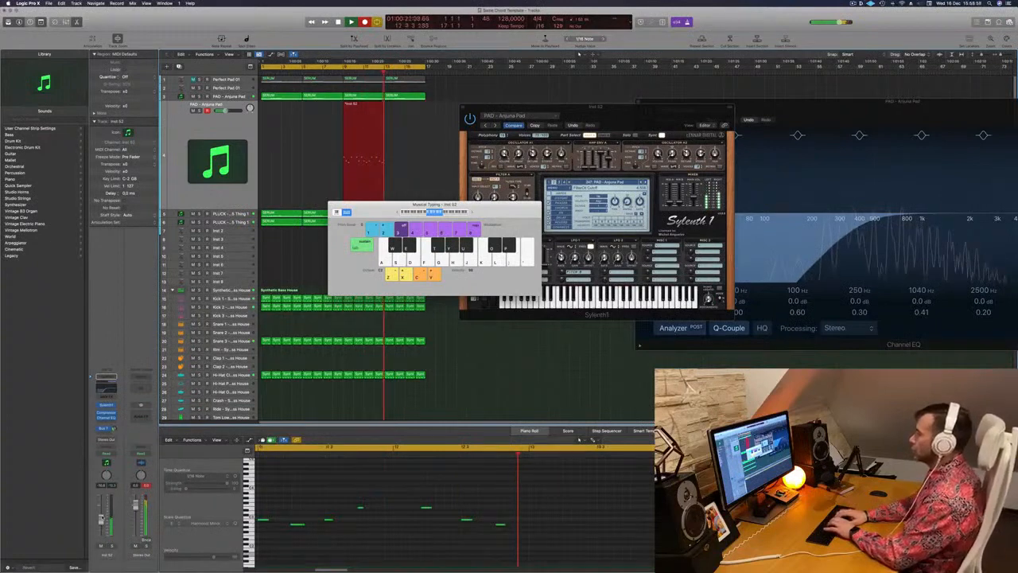
pyautogui.press(';')
pyautogui.press(';')
pyautogui.press(';')
pyautogui.press(';')
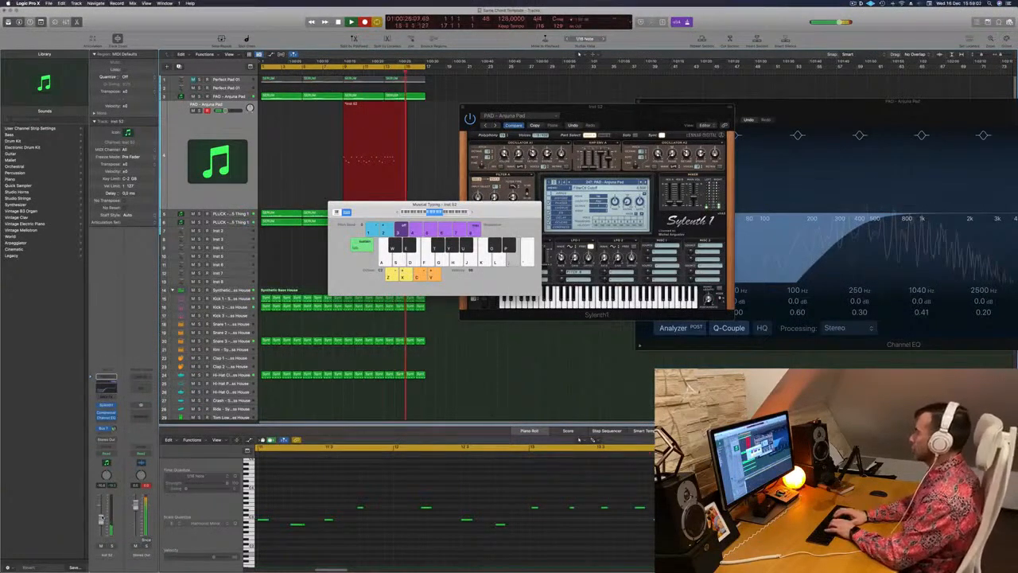
pyautogui.press(';')
pyautogui.press('h')
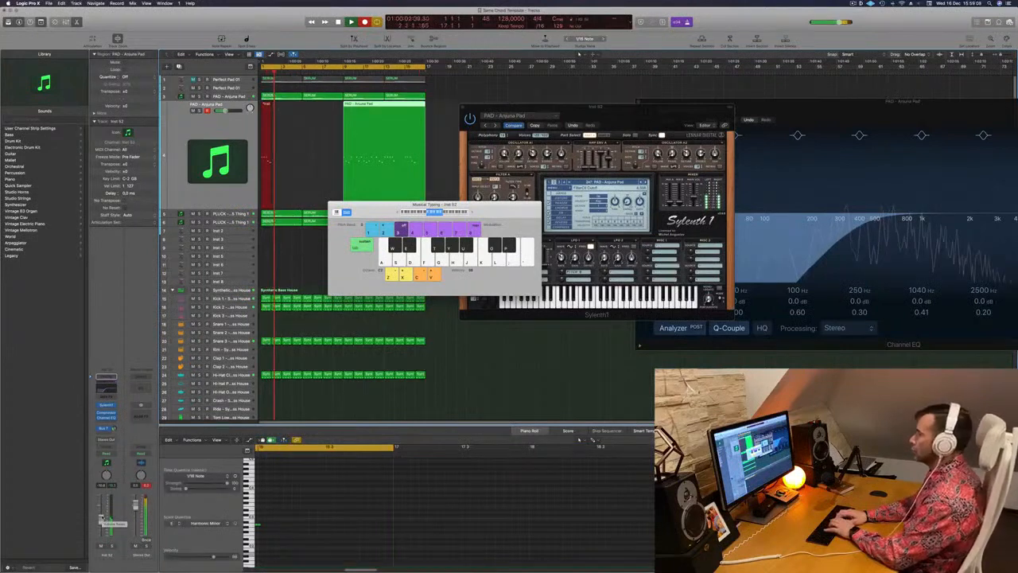
# Step: Continue the melody recording through the first eight bars of the duplicate pad track, stop recording and play it back
pyautogui.press(';')
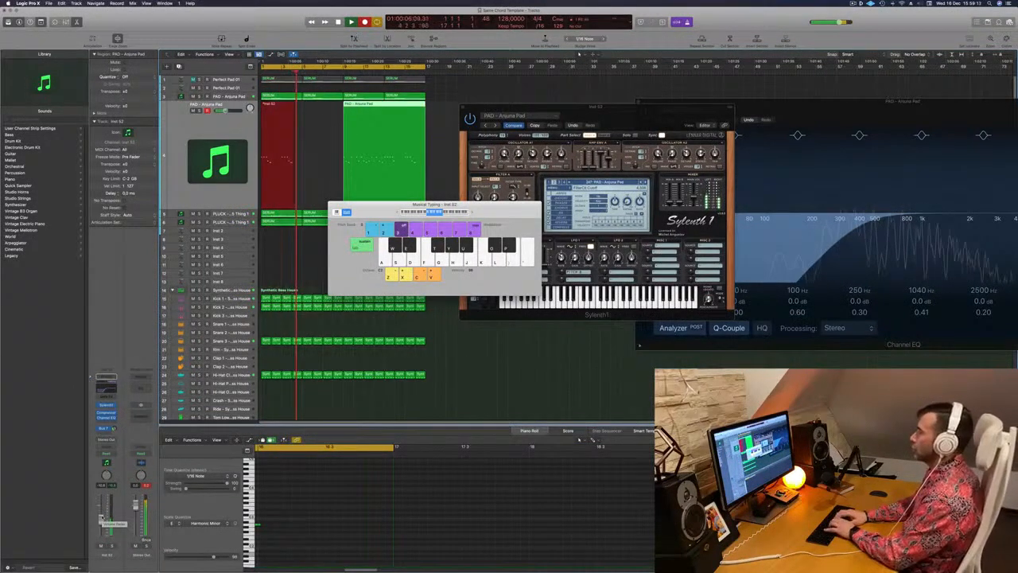
pyautogui.press(';')
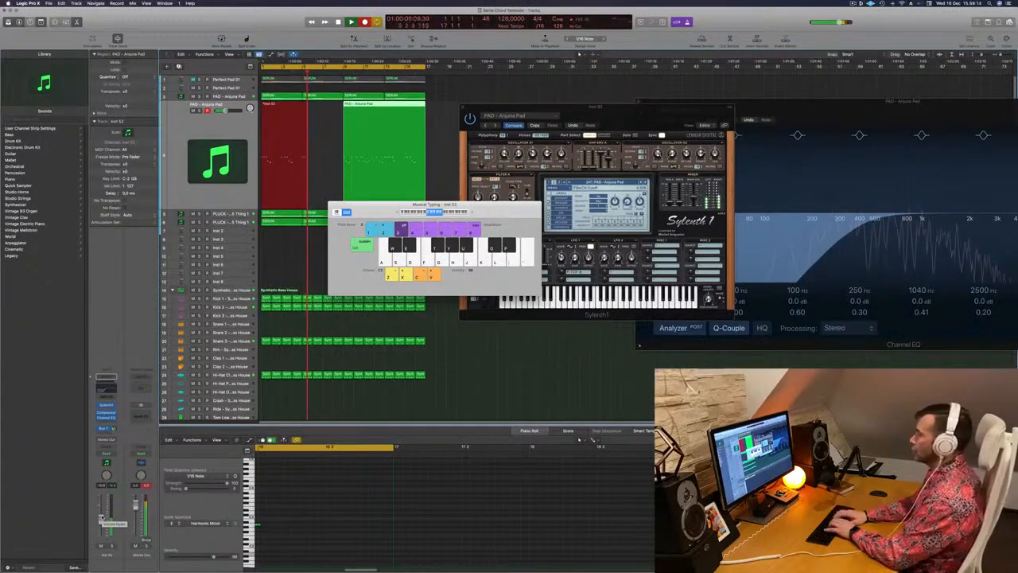
pyautogui.press(';')
pyautogui.press('h')
pyautogui.press('j')
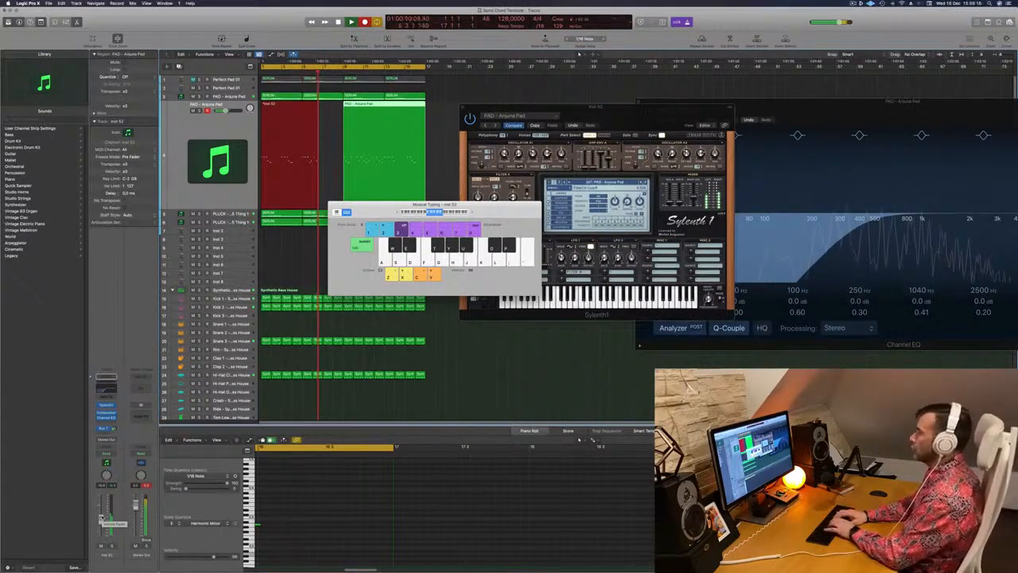
pyautogui.press(';')
pyautogui.press(';')
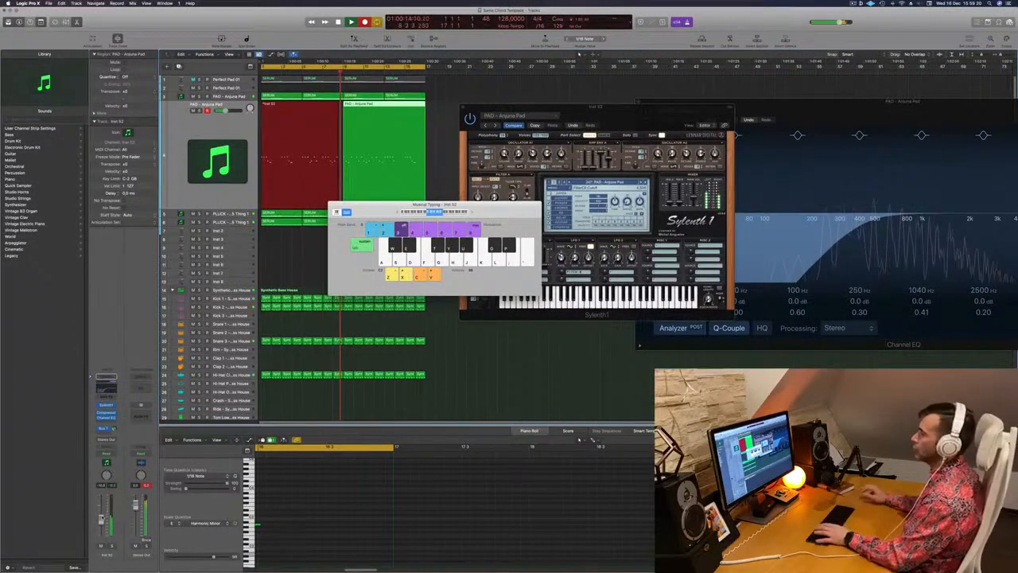
pyautogui.press('space')
pyautogui.press('space')
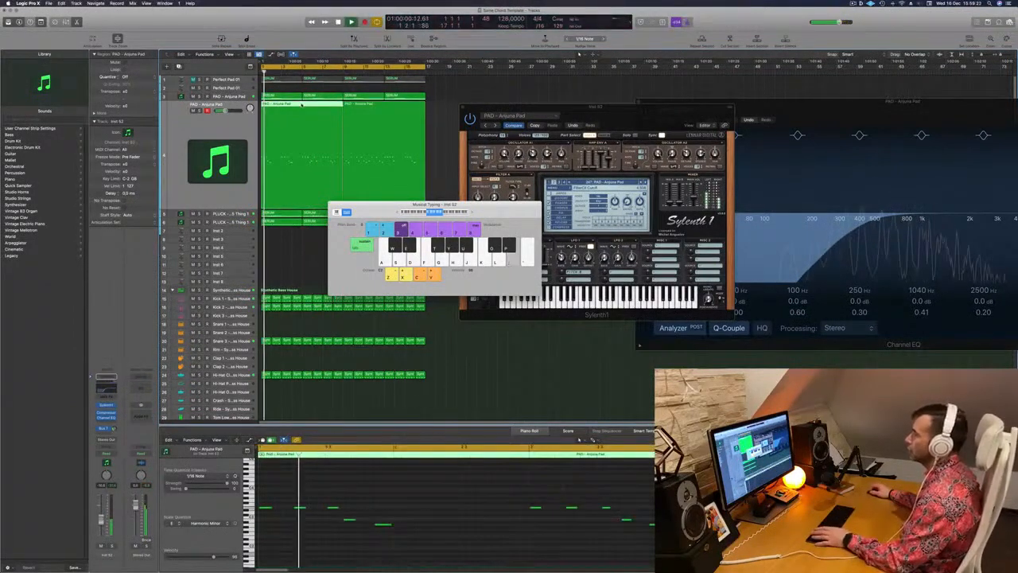
# Step: Move the Musical Typing and Sylenth1 windows clear of the melody regions while playing back with the Piano Roll open
pyautogui.press('e')
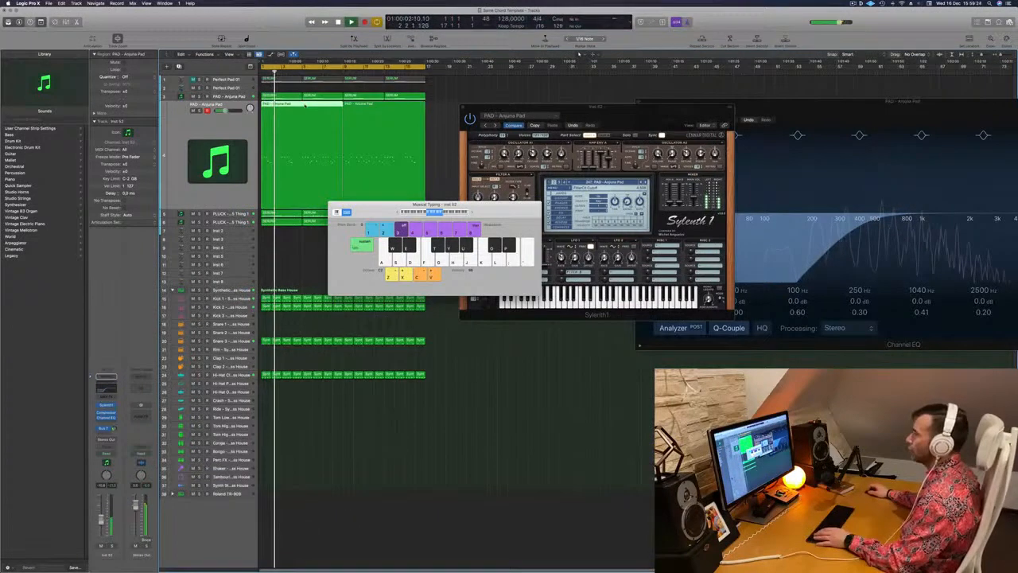
pyautogui.press('e')
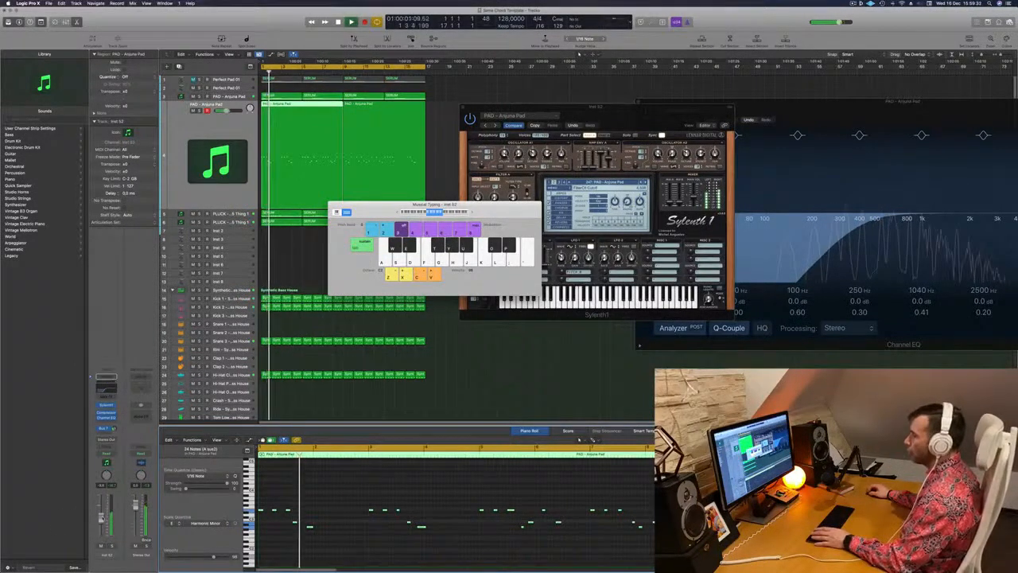
pyautogui.moveTo(382, 205); pyautogui.dragTo(735, 196)
pyautogui.moveTo(681, 116); pyautogui.dragTo(567, 117)
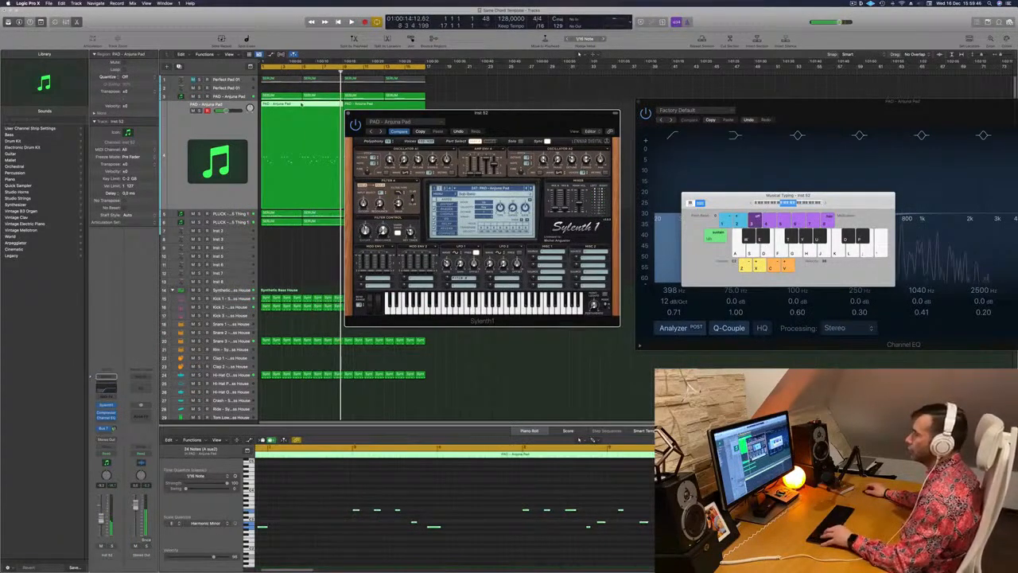
# Step: Split the first melody region at bar 5 and replace its first four bars with the second half, starting at bar 1
pyautogui.click(301, 105)
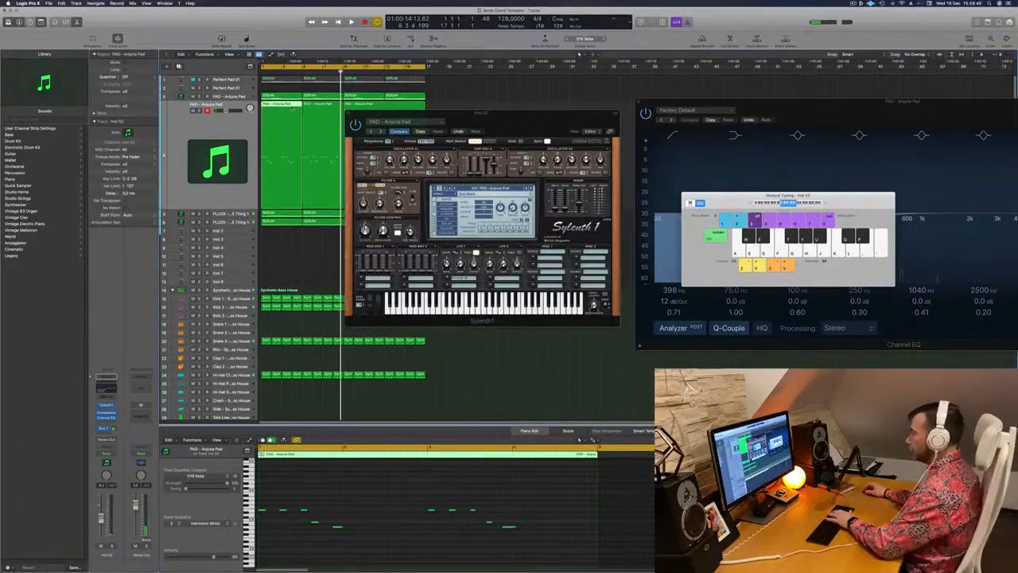
pyautogui.press('Delete')
pyautogui.moveTo(328, 111); pyautogui.dragTo(286, 113)
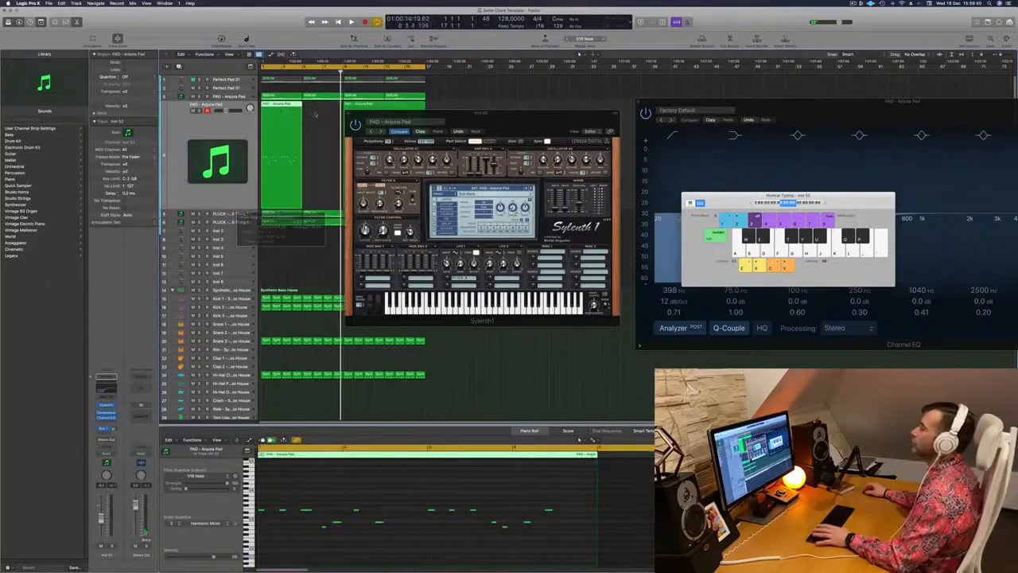
# Step: Delete the melody region spanning bars 9 to 17 and play back the remaining four-bar phrase
pyautogui.press('space')
pyautogui.moveTo(461, 113); pyautogui.dragTo(730, 124)
pyautogui.click(417, 120)
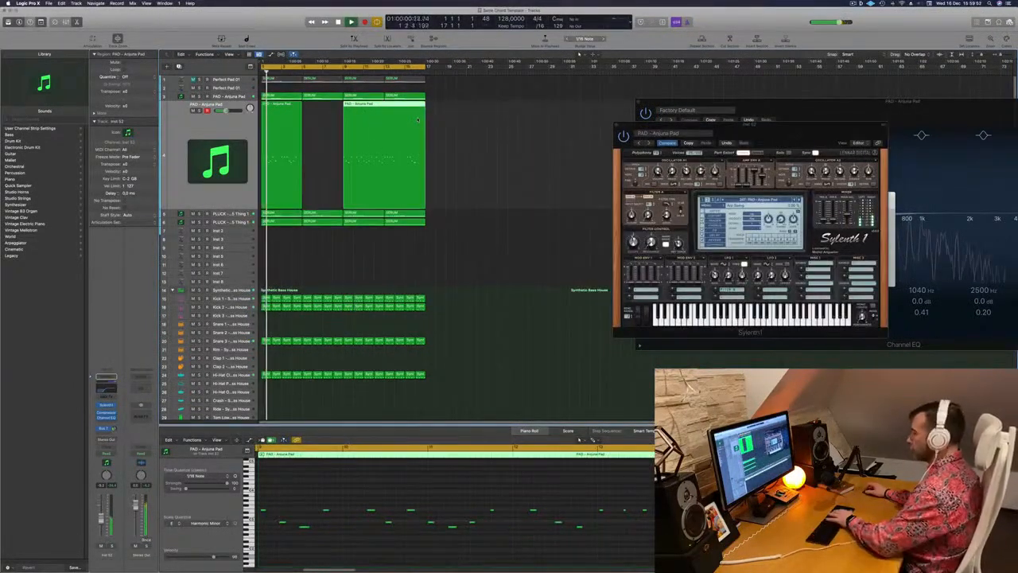
pyautogui.press('Delete')
pyautogui.moveTo(819, 133); pyautogui.dragTo(626, 148)
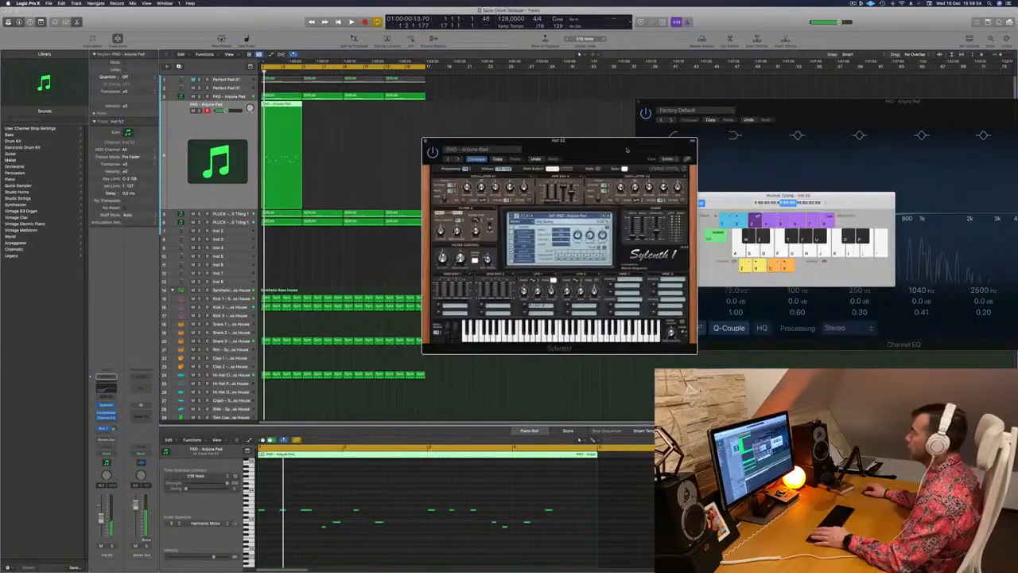
pyautogui.press('space')
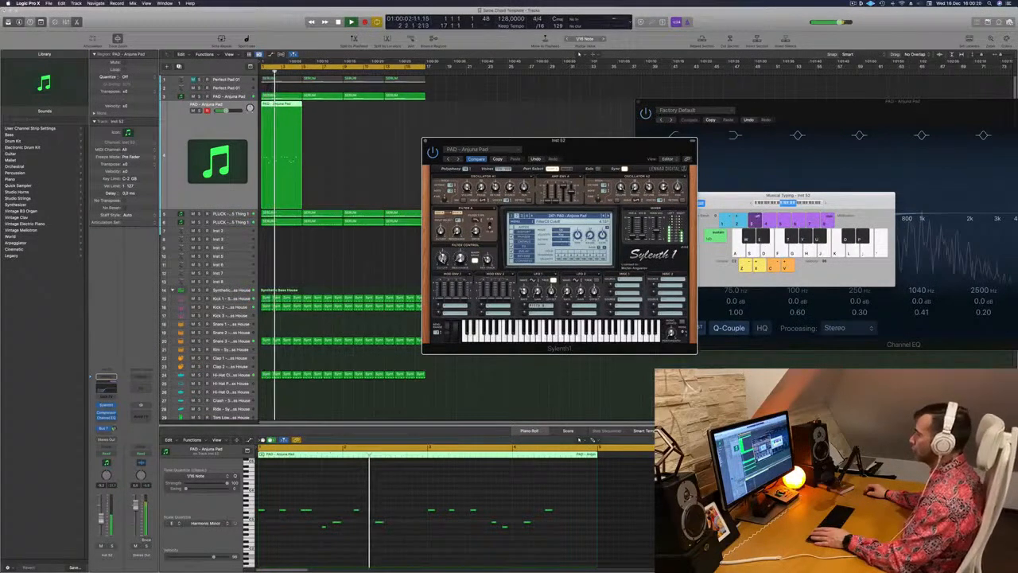
# Step: Lower the low-cut frequency of the melody track's Channel EQ to 232 Hz during playback and close the EQ
pyautogui.click(104, 390)
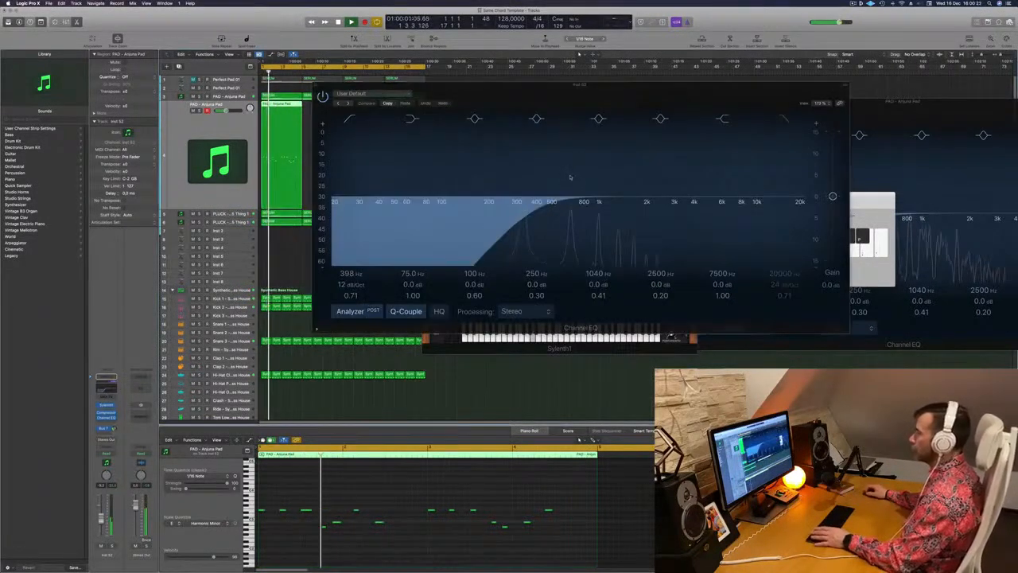
pyautogui.moveTo(466, 209); pyautogui.dragTo(497, 206)
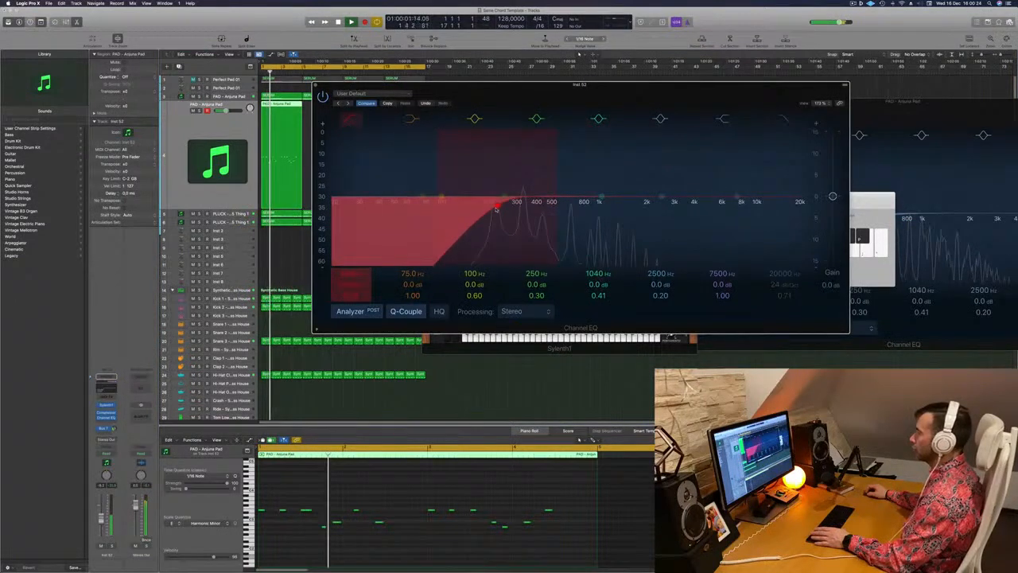
pyautogui.press('space')
pyautogui.press('space')
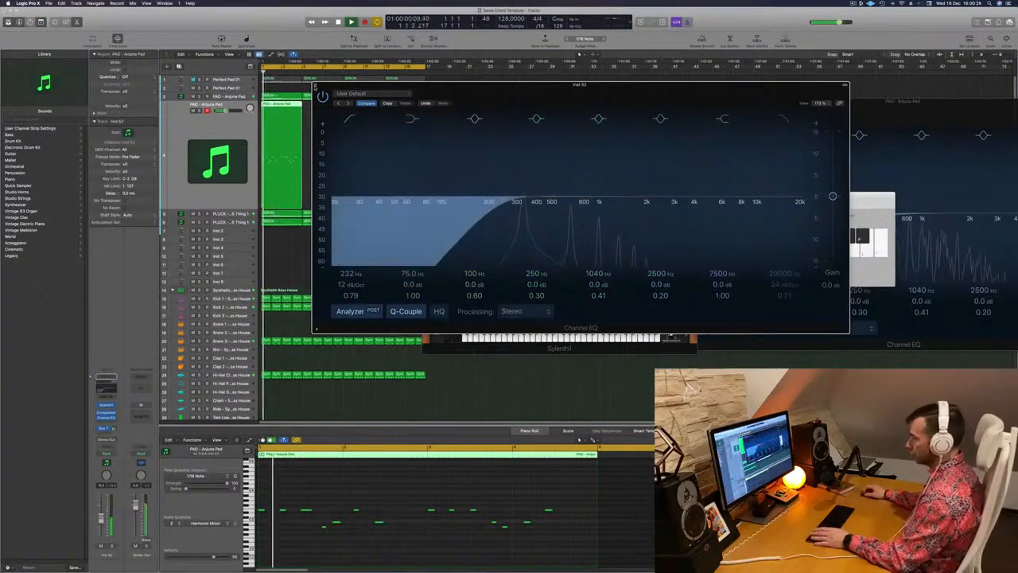
pyautogui.click(316, 85)
# Step: Adjust the filter control cutoff in the melody track's Sylenth1 while repeatedly restarting playback
pyautogui.click(442, 259)
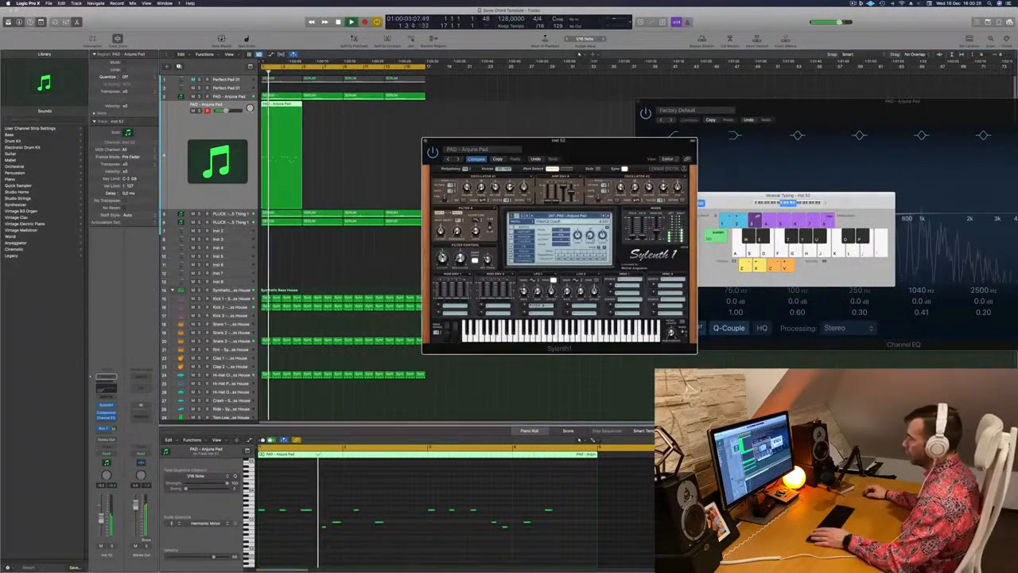
pyautogui.press('space')
pyautogui.press('space')
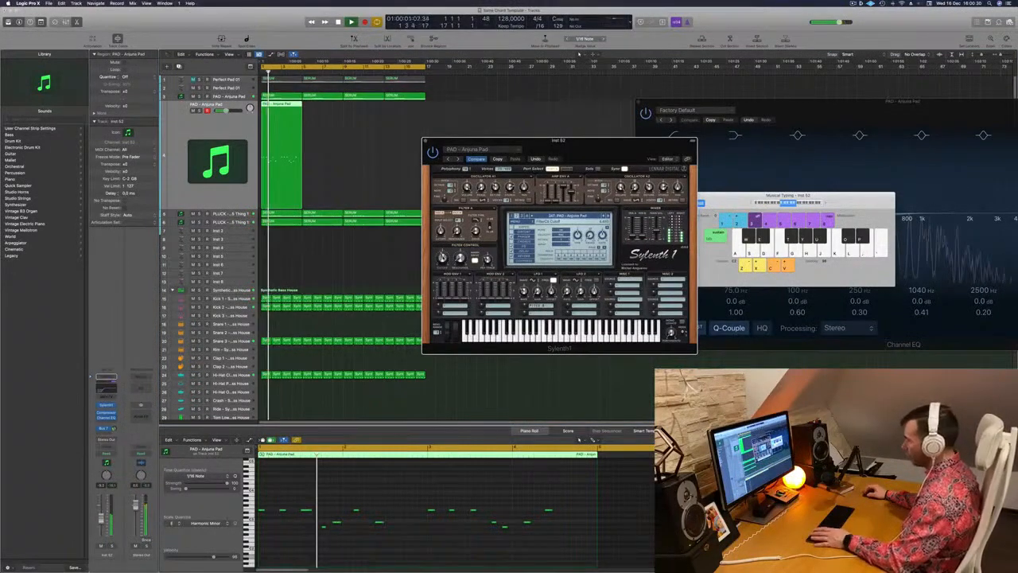
pyautogui.press('space')
pyautogui.press('space')
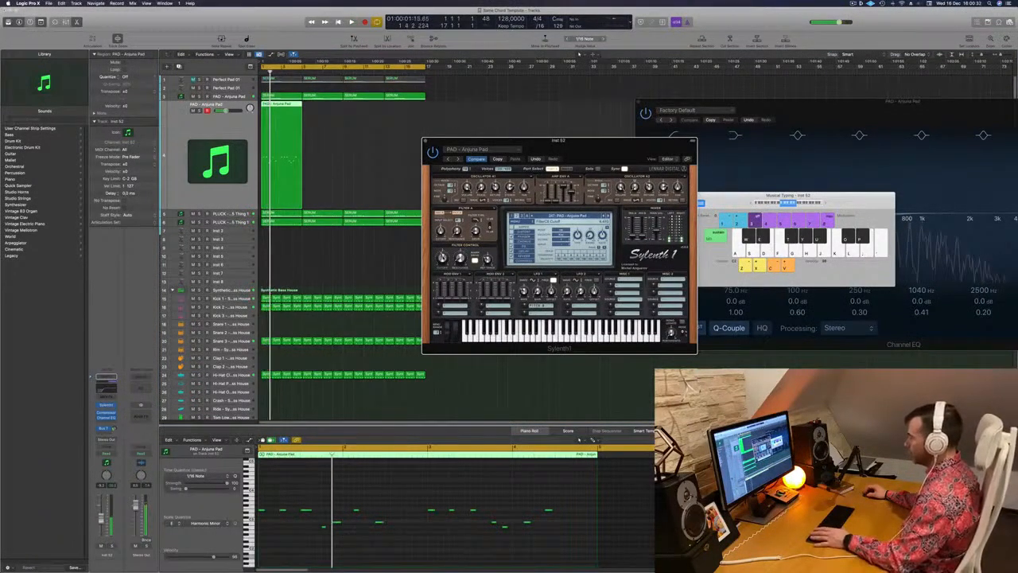
pyautogui.press('space')
pyautogui.press('space')
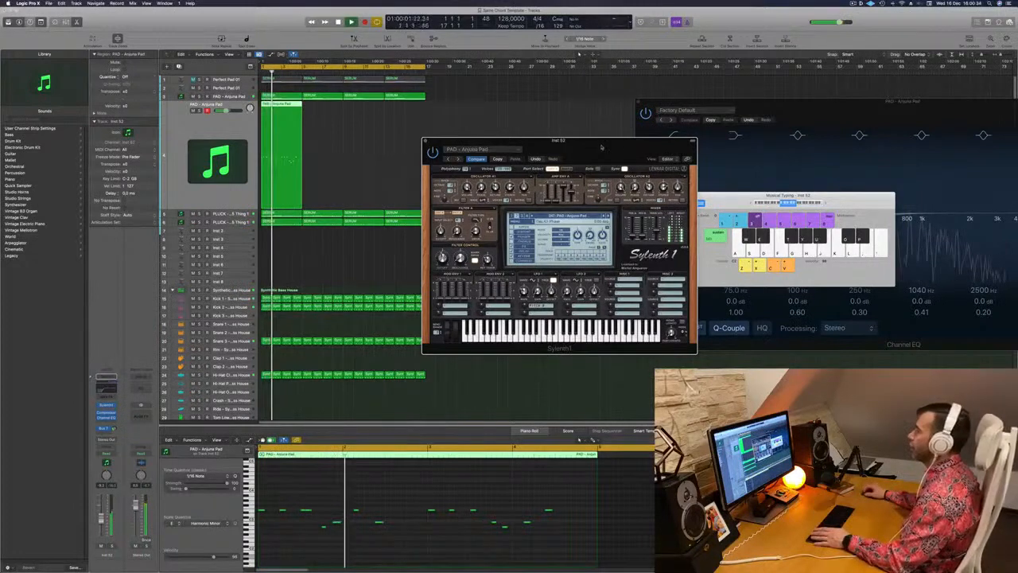
# Step: Set the waveform of Oscillator A1 in the melody's Sylenth1 to Sine and audition it
pyautogui.moveTo(473, 148); pyautogui.dragTo(436, 148)
pyautogui.press('space')
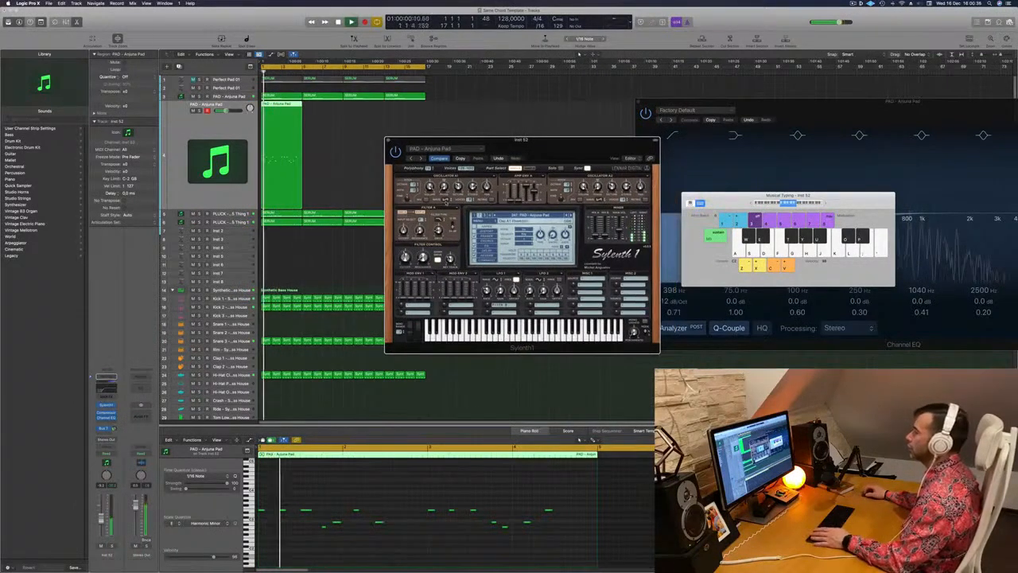
pyautogui.click(446, 200)
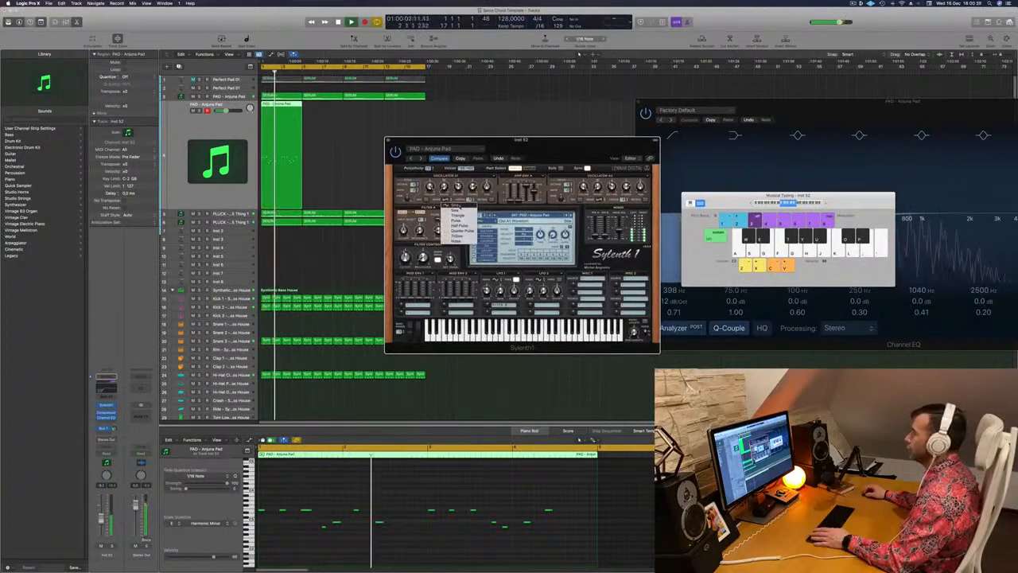
pyautogui.click(450, 205)
pyautogui.press('space')
pyautogui.press('space')
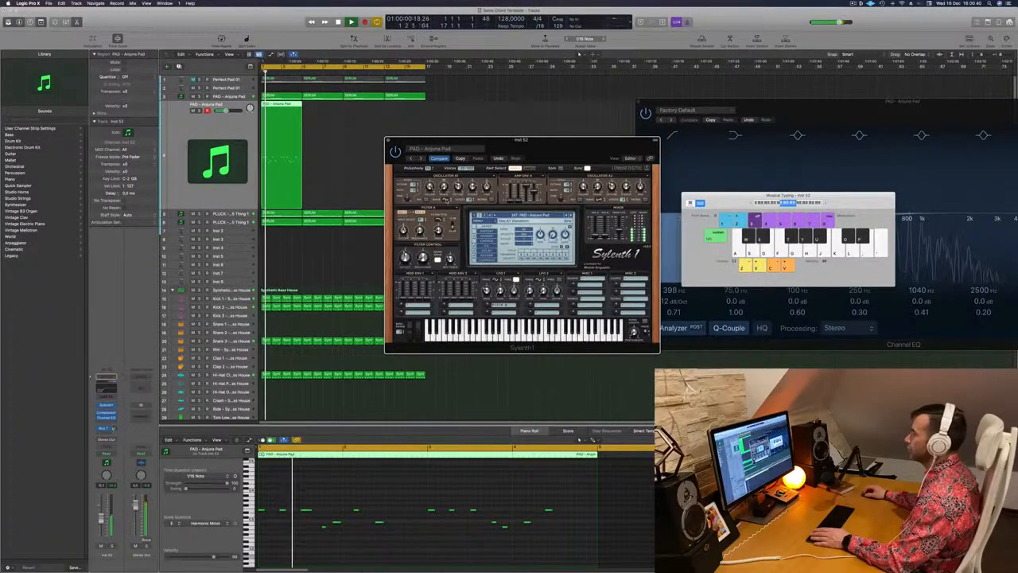
# Step: Set the waveform of Oscillator A2 to Sine as well and play the melody back
pyautogui.click(446, 199)
pyautogui.click(598, 200)
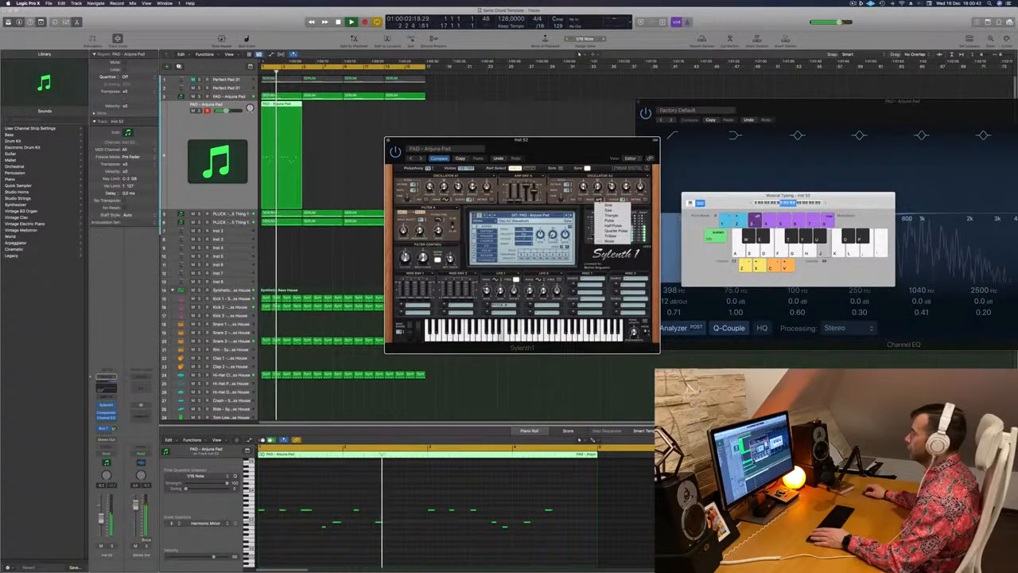
pyautogui.click(605, 206)
pyautogui.press('space')
pyautogui.press('space')
pyautogui.moveTo(555, 151)
pyautogui.mouseDown()
pyautogui.moveTo(592, 139)
pyautogui.moveTo(528, 143)
pyautogui.moveTo(562, 148)
pyautogui.mouseUp()
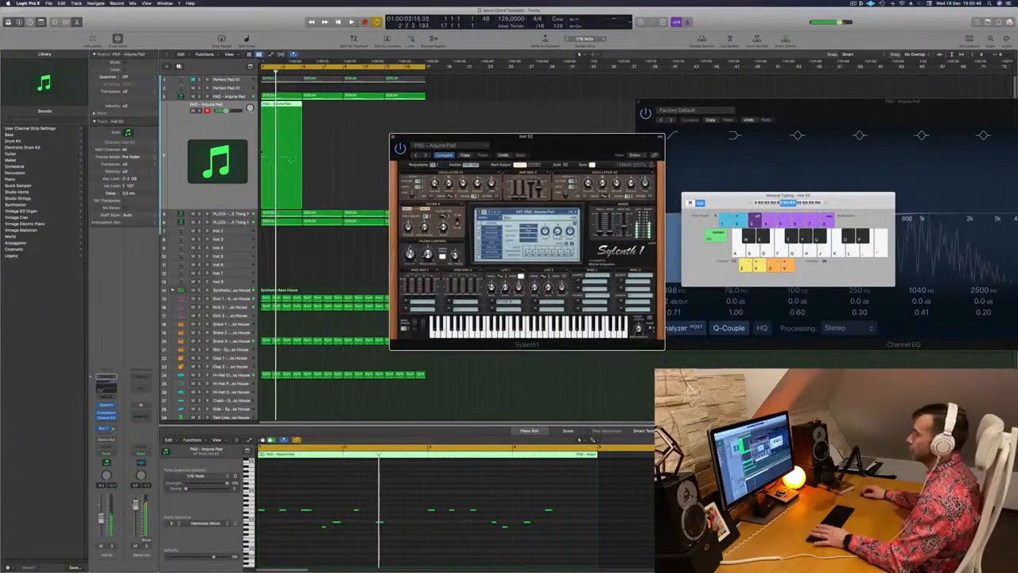
# Step: Raise the low cut of the melody track's Channel EQ to 414 Hz and move the EQ window off the arrangement
pyautogui.press('space')
pyautogui.press('space')
pyautogui.click(106, 390)
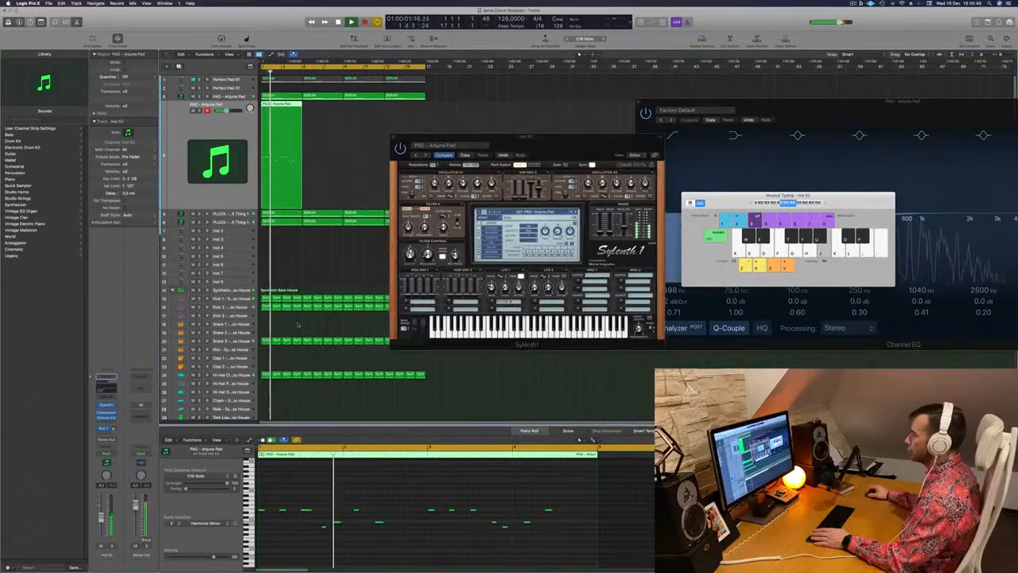
pyautogui.press('space')
pyautogui.press('space')
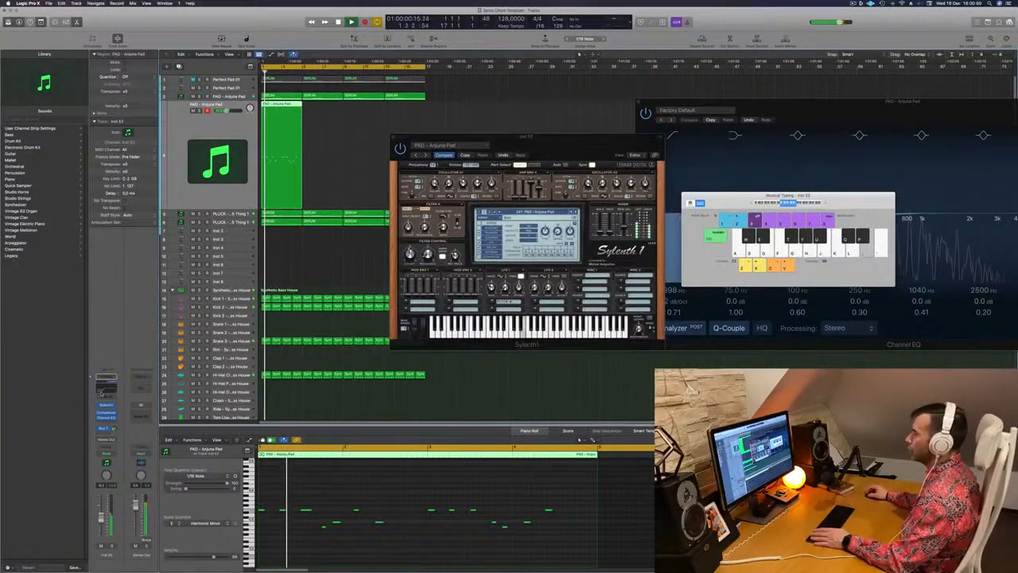
pyautogui.click(103, 390)
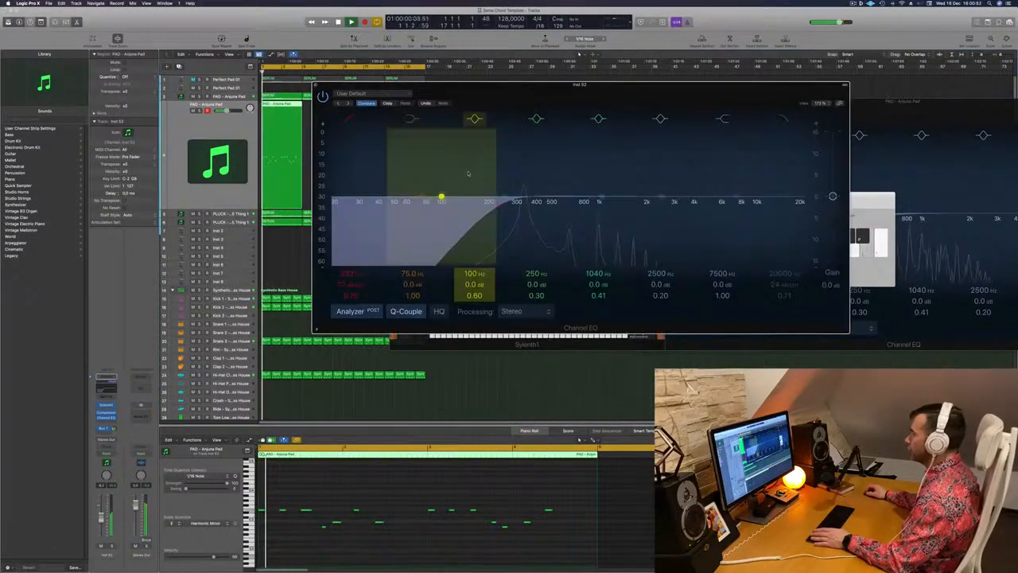
pyautogui.moveTo(499, 205); pyautogui.dragTo(540, 204)
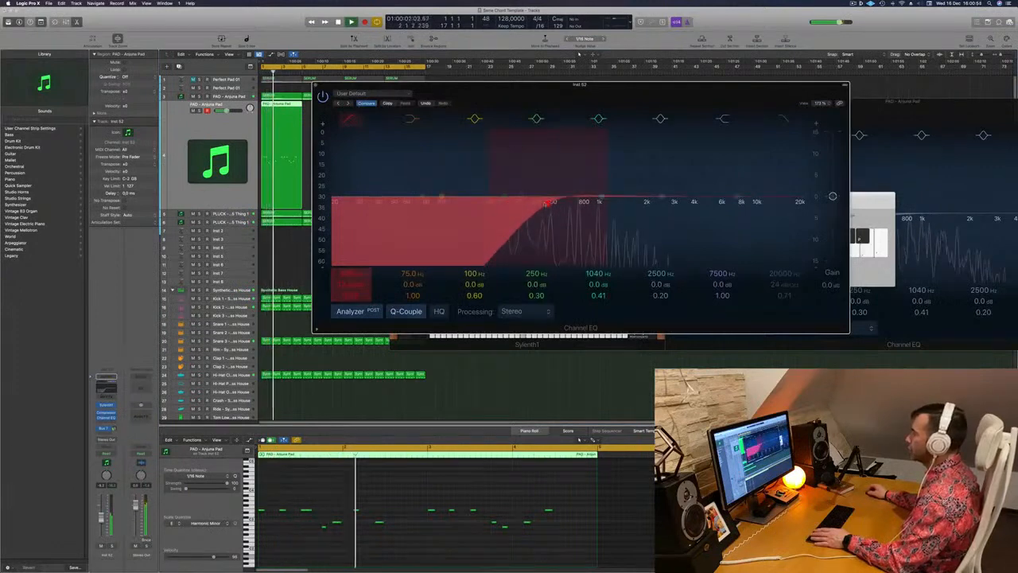
pyautogui.moveTo(581, 85); pyautogui.dragTo(743, 13)
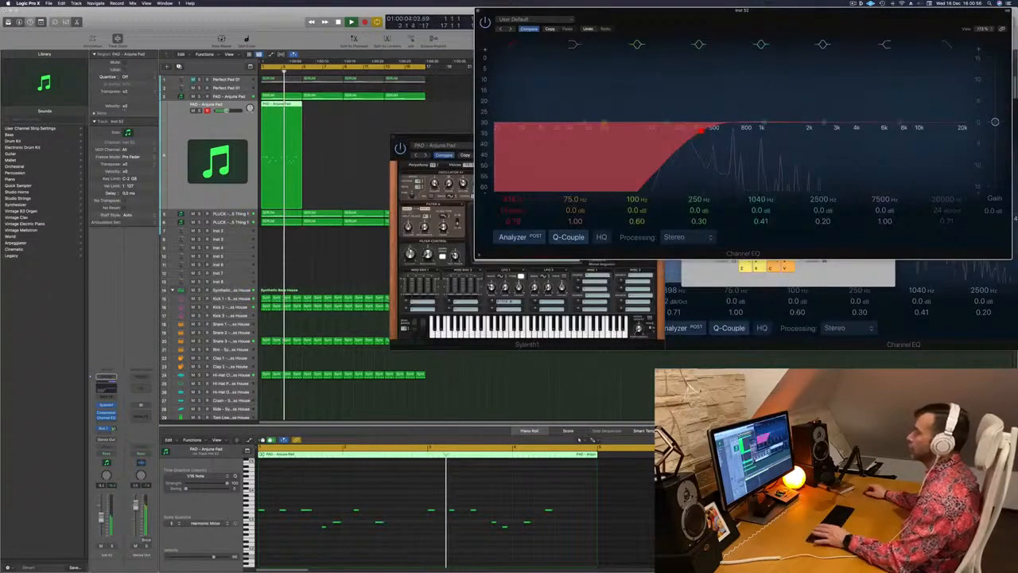
pyautogui.click(200, 124)
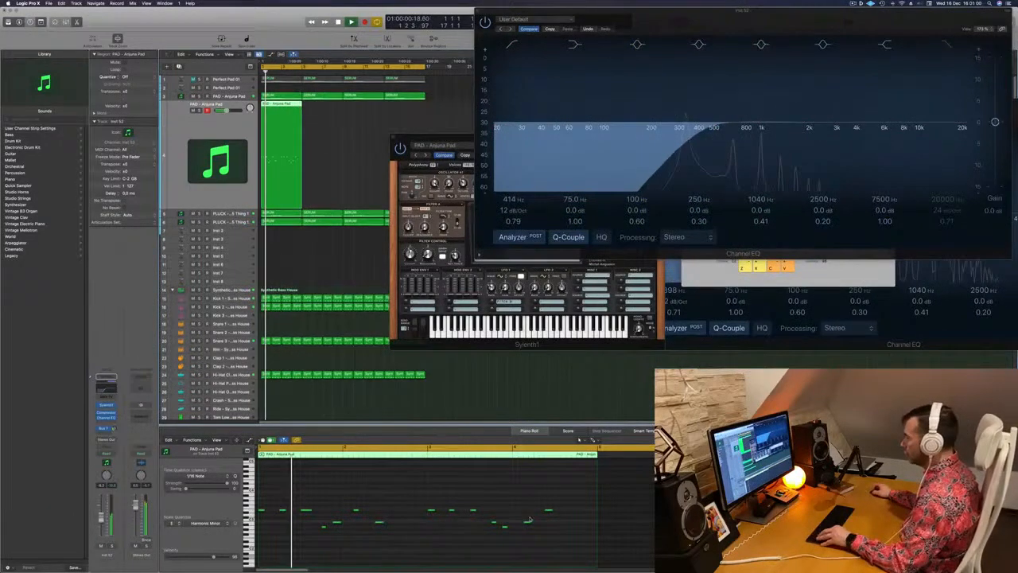
# Step: Duplicate the last note of the melody phrase slightly later in bar 4 at the same pitch
pyautogui.scroll(2, 529, 519)
pyautogui.click(619, 509)
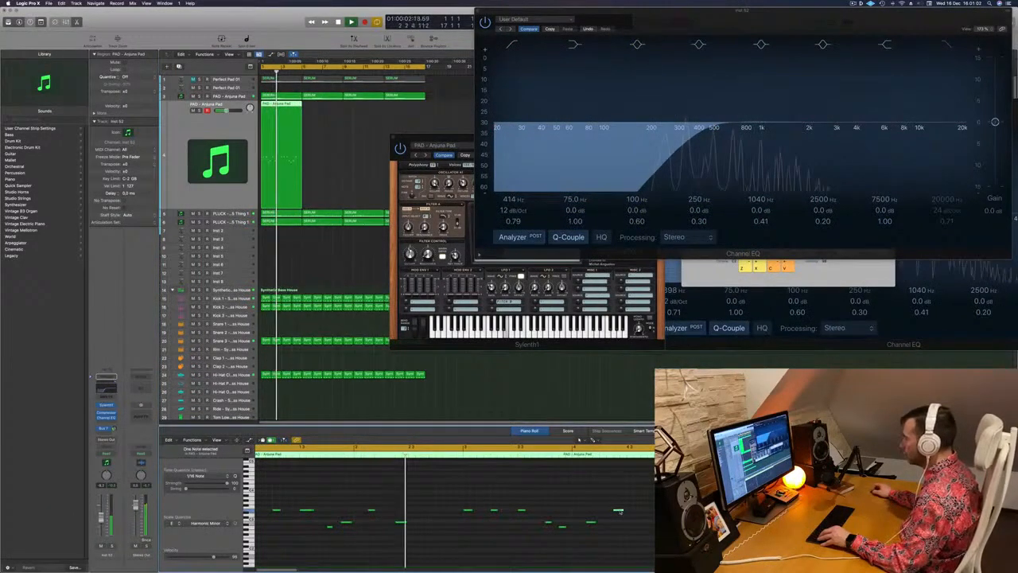
pyautogui.moveTo(619, 509); pyautogui.dragTo(641, 512)
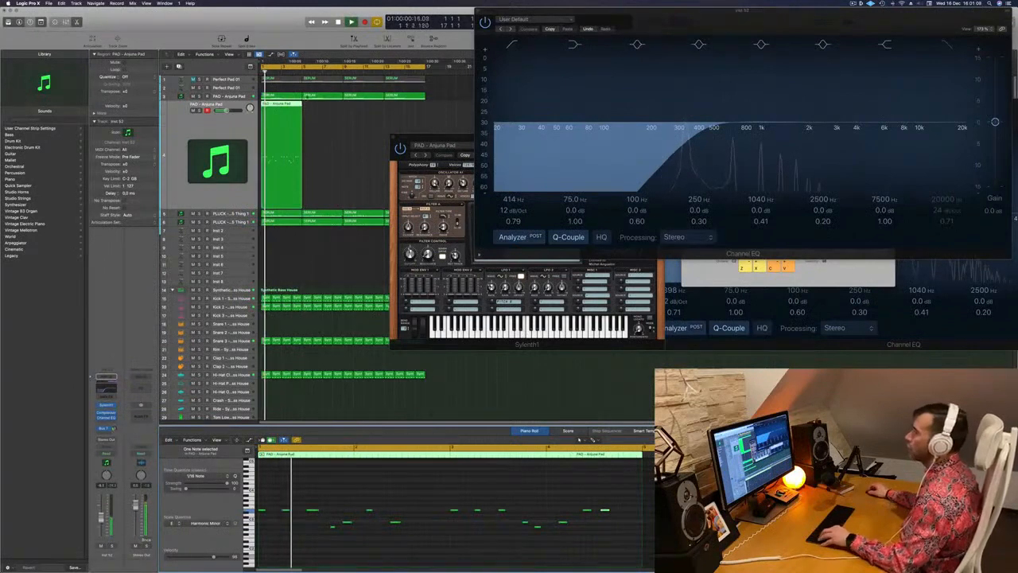
# Step: Copy the four-bar melody region three times so that it fills bars 1 to 17, and play it back
pyautogui.moveTo(277, 107); pyautogui.dragTo(364, 114)
pyautogui.moveTo(453, 137); pyautogui.dragTo(644, 163)
pyautogui.hscroll(-2, 401, 172)
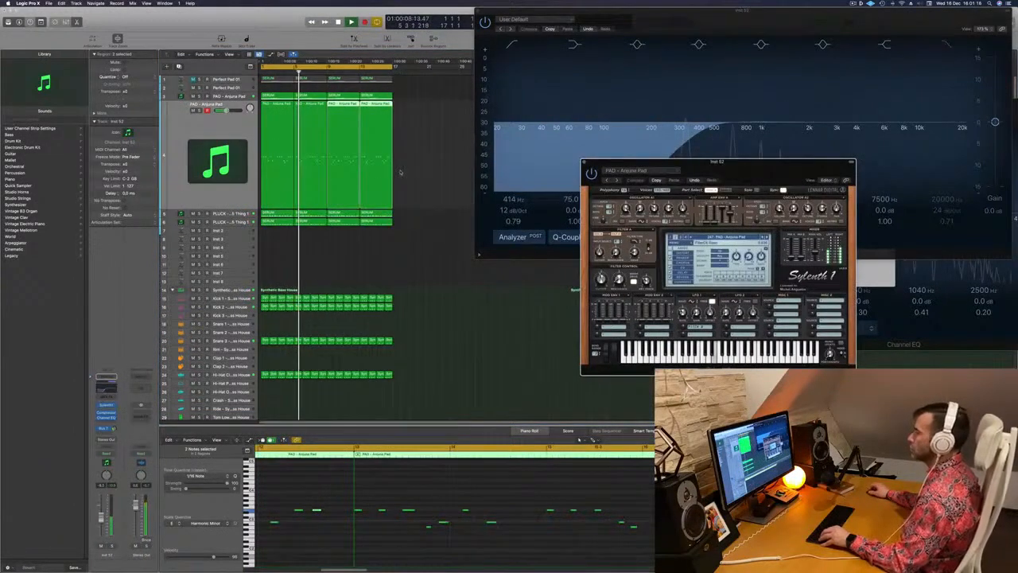
pyautogui.moveTo(756, 180); pyautogui.dragTo(527, 229)
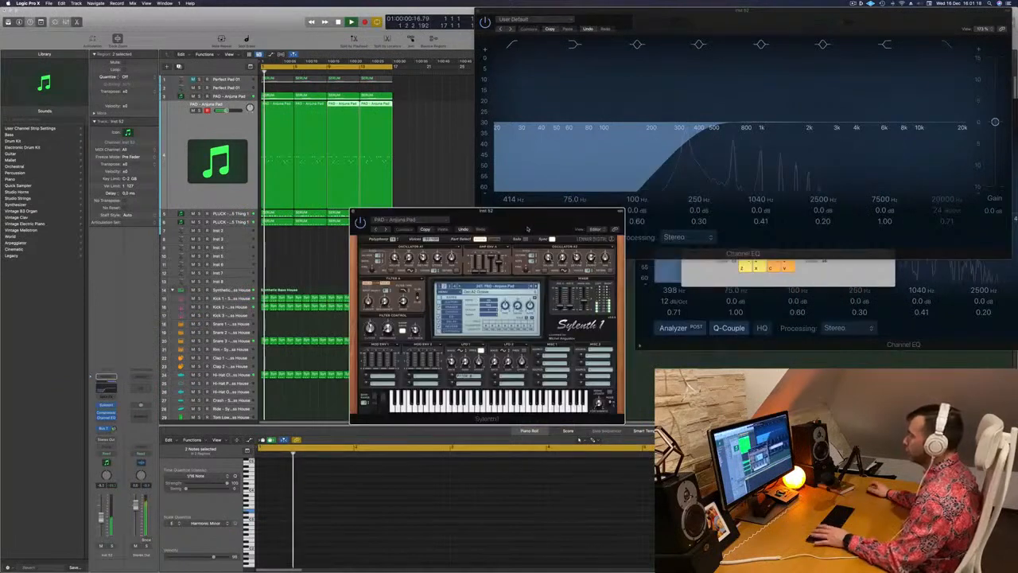
pyautogui.press('space')
# Step: Duplicate the melody track directly below itself and copy all four melody regions onto the new track
pyautogui.click(218, 135)
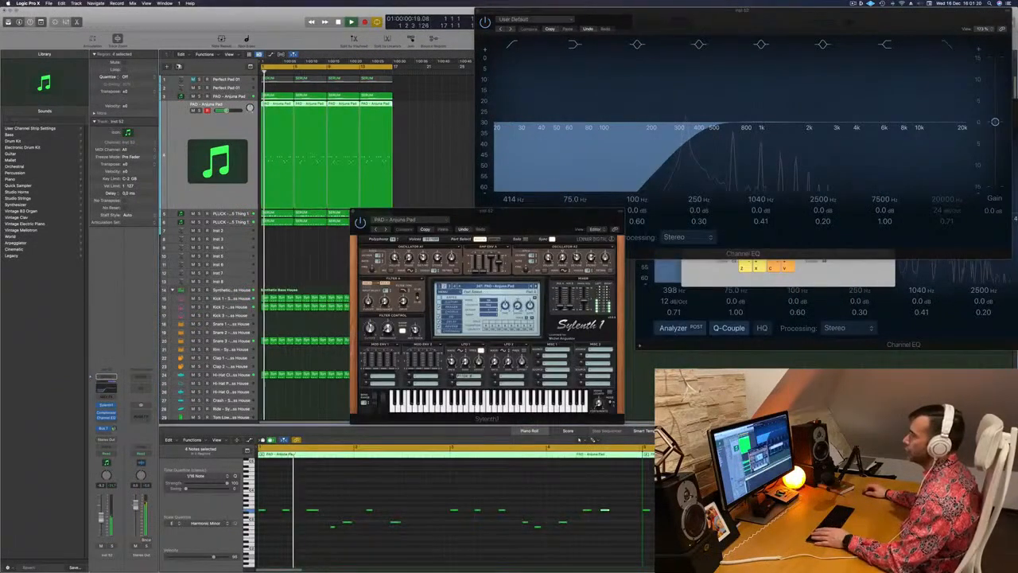
pyautogui.press('super+d')
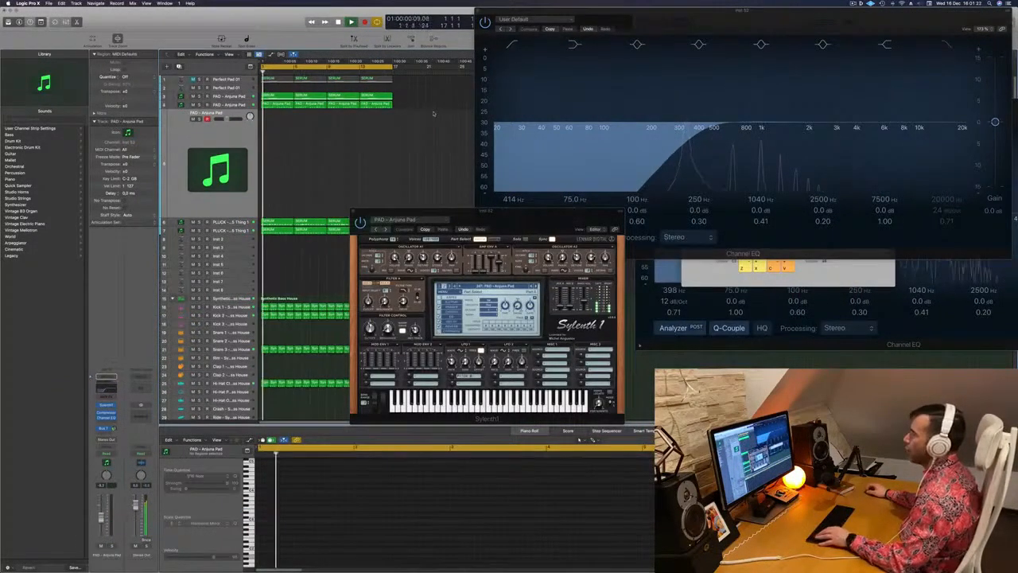
pyautogui.moveTo(290, 117); pyautogui.dragTo(270, 125)
pyautogui.press('space')
pyautogui.press('space')
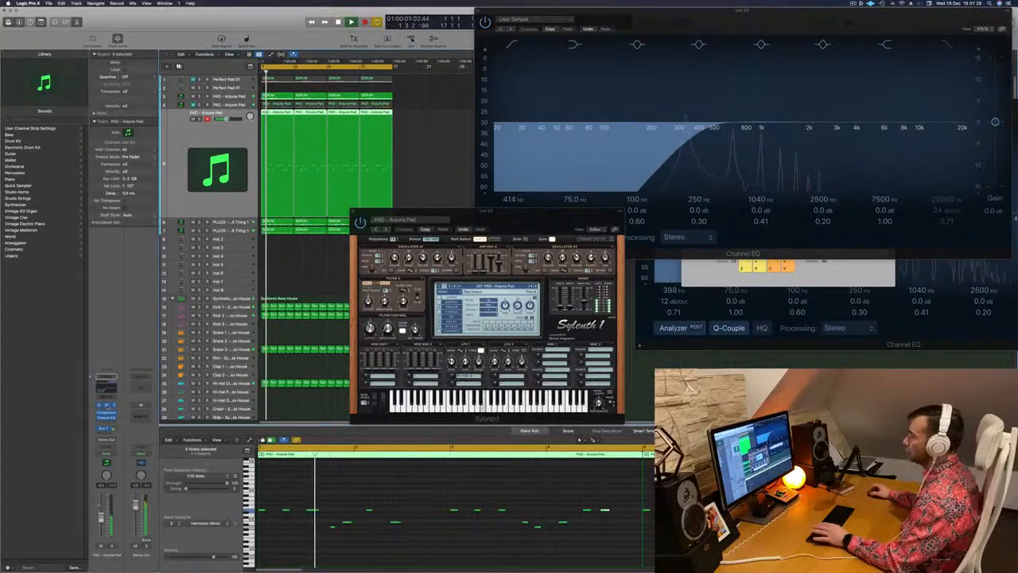
# Step: Open the new track's Sylenth1 and audition other presets, including LEAD - Xtreme Lead and FX - Strange Motion
pyautogui.click(108, 407)
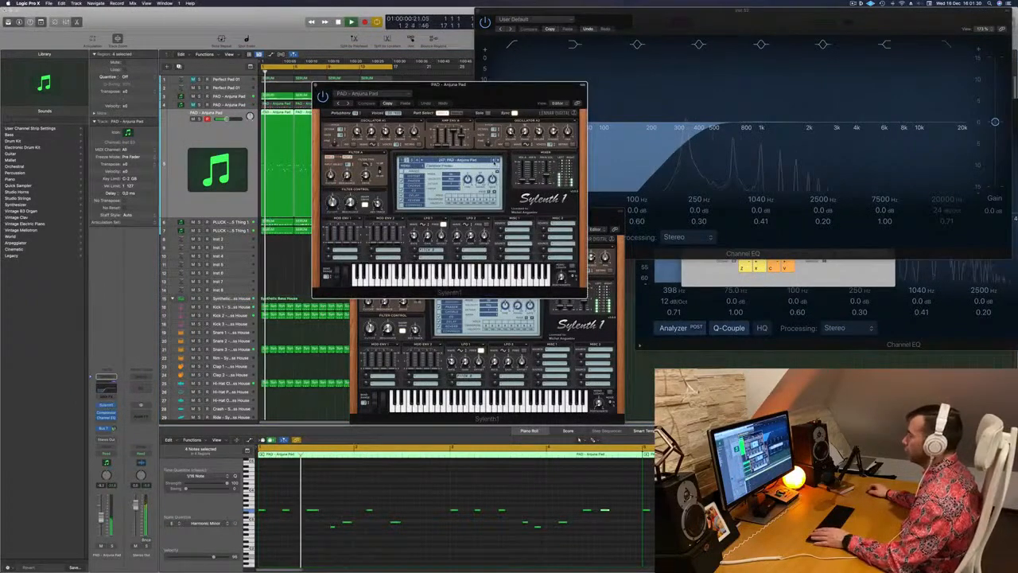
pyautogui.click(494, 160)
pyautogui.click(494, 161)
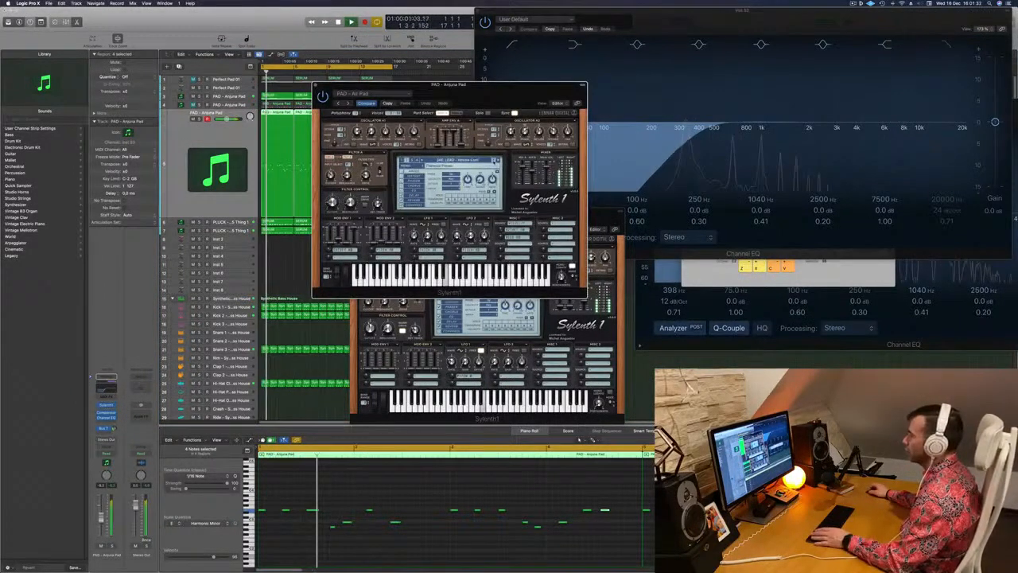
pyautogui.click(466, 161)
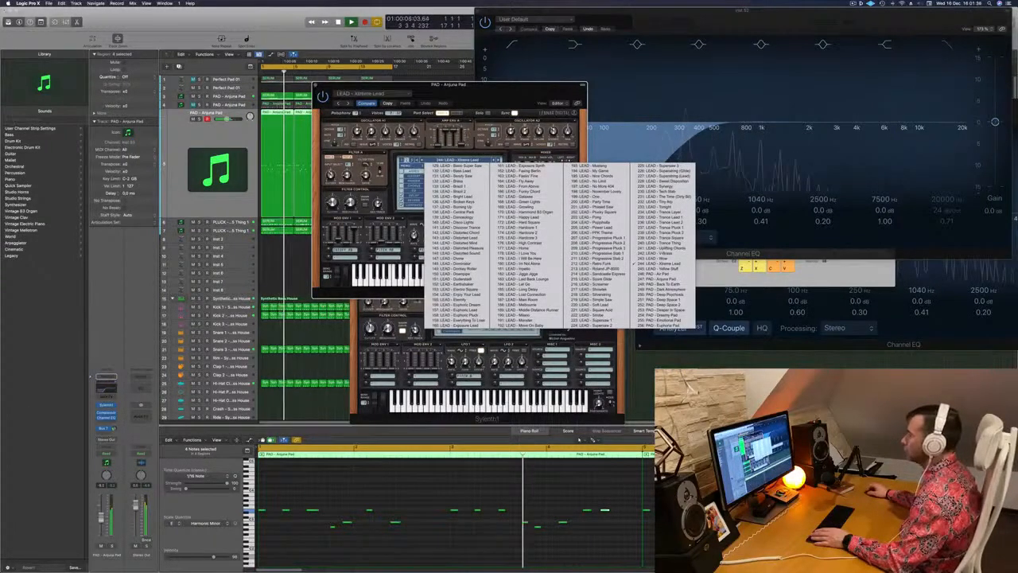
pyautogui.click(406, 160)
pyautogui.click(404, 160)
# Step: Load the first LEAD preset from the preset list and step forward through the leads to LEAD - Airy Guitar during playback
pyautogui.click(462, 160)
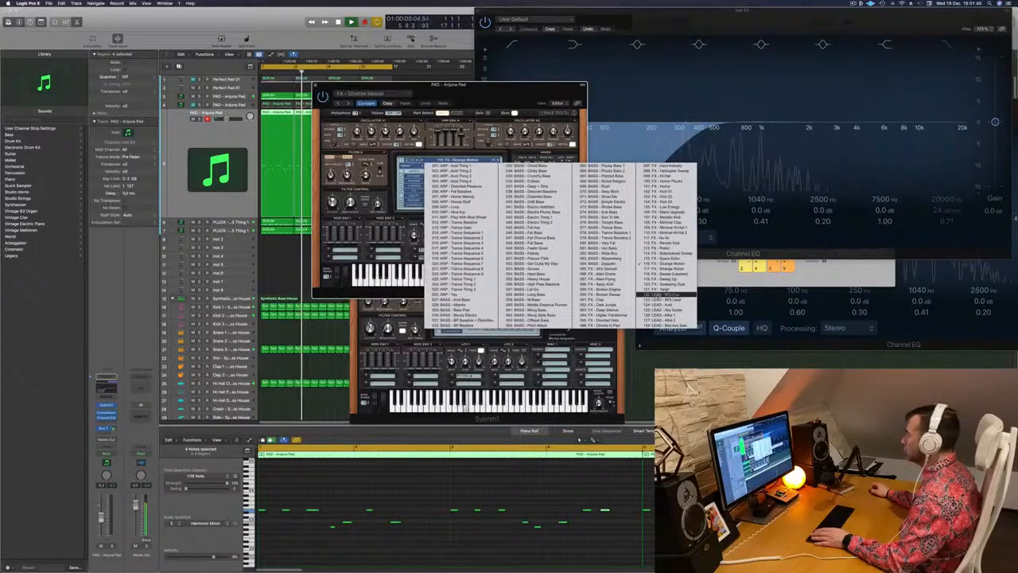
pyautogui.click(657, 295)
pyautogui.moveTo(449, 84); pyautogui.dragTo(551, 96)
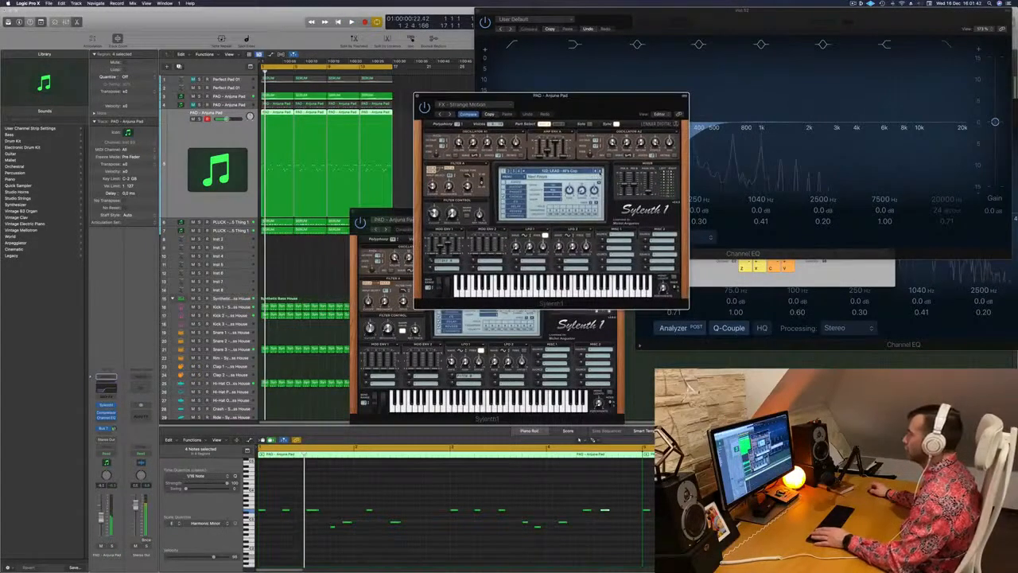
pyautogui.press('space')
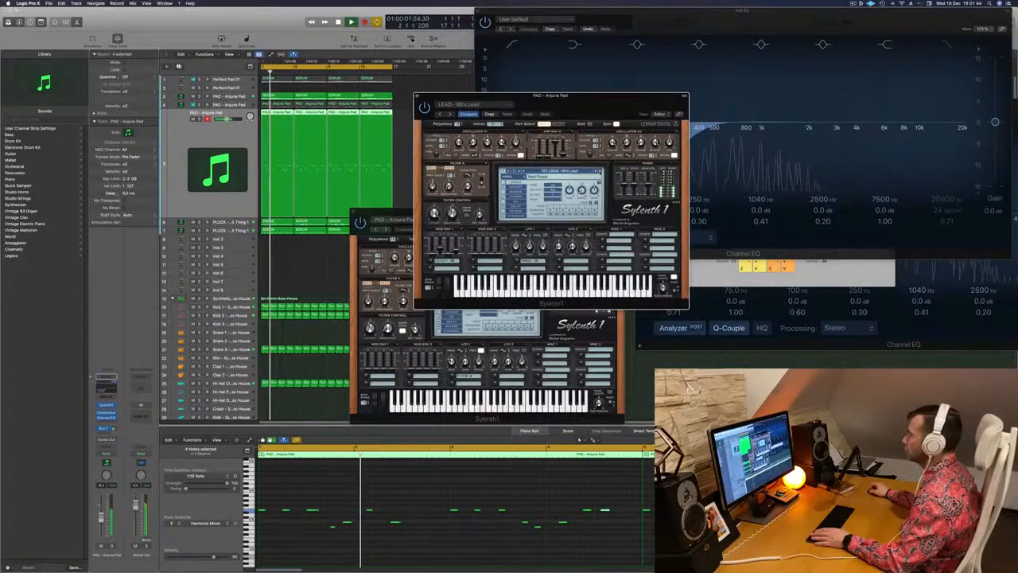
pyautogui.click(600, 171)
pyautogui.press('space')
pyautogui.press('space')
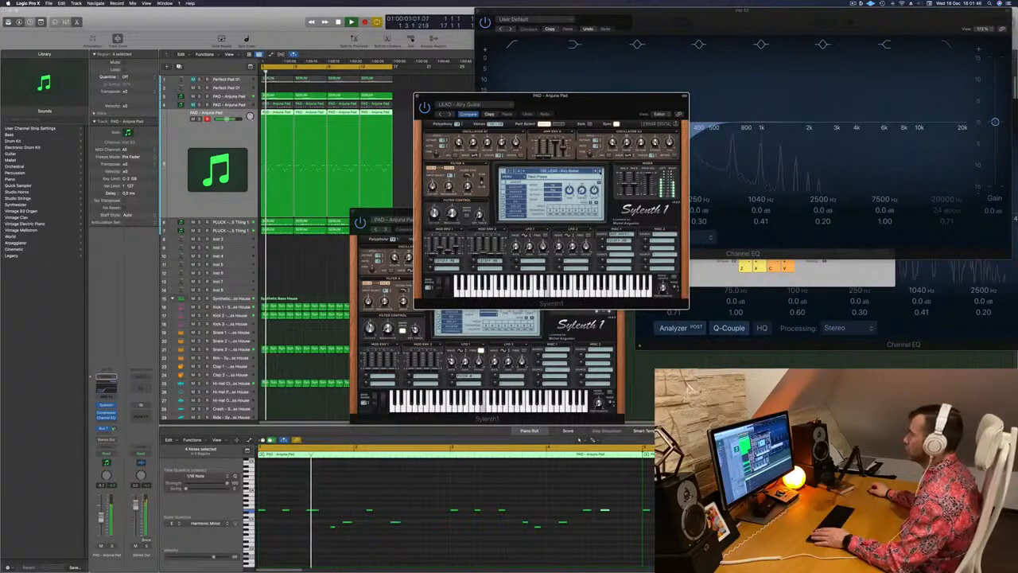
# Step: Audition the Sylenth1 lead presets following LEAD - Airy Guitar on track 5 during playback, and choose another lead sound
pyautogui.click(600, 171)
pyautogui.press('space')
pyautogui.press('space')
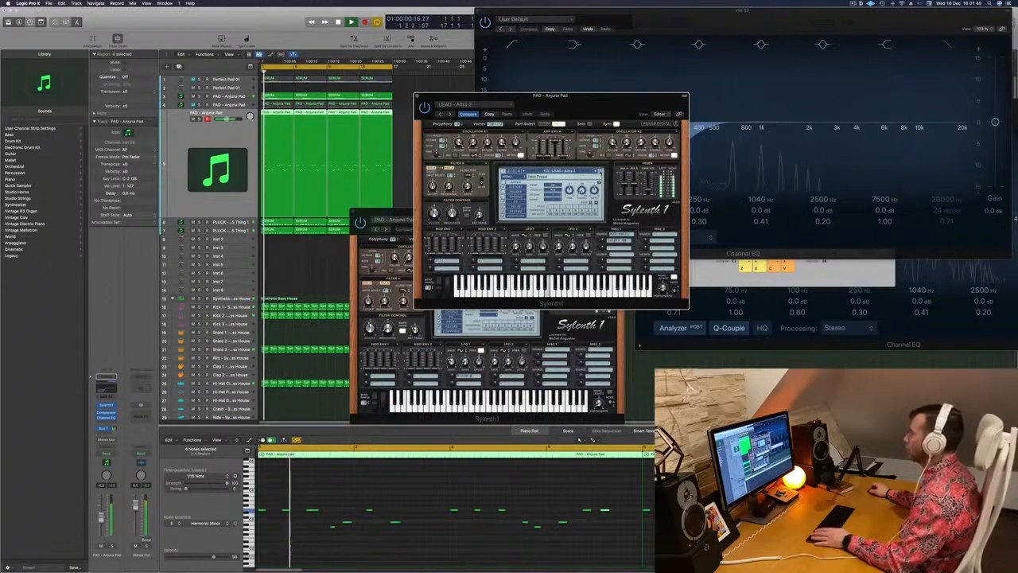
pyautogui.click(600, 171)
pyautogui.press('space')
pyautogui.press('space')
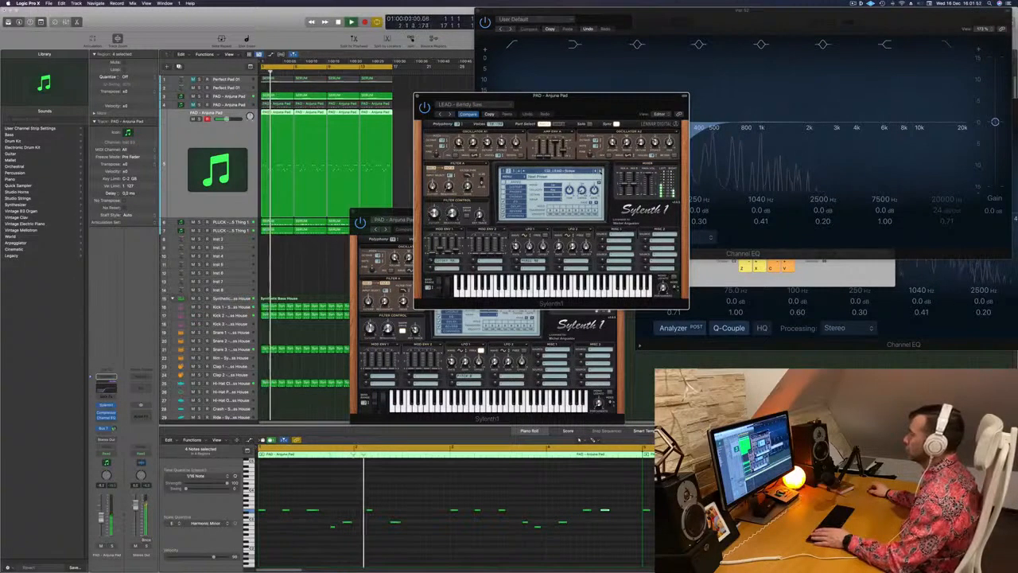
pyautogui.moveTo(594, 110); pyautogui.dragTo(613, 108)
pyautogui.press('space')
pyautogui.press('space')
pyautogui.click(619, 169)
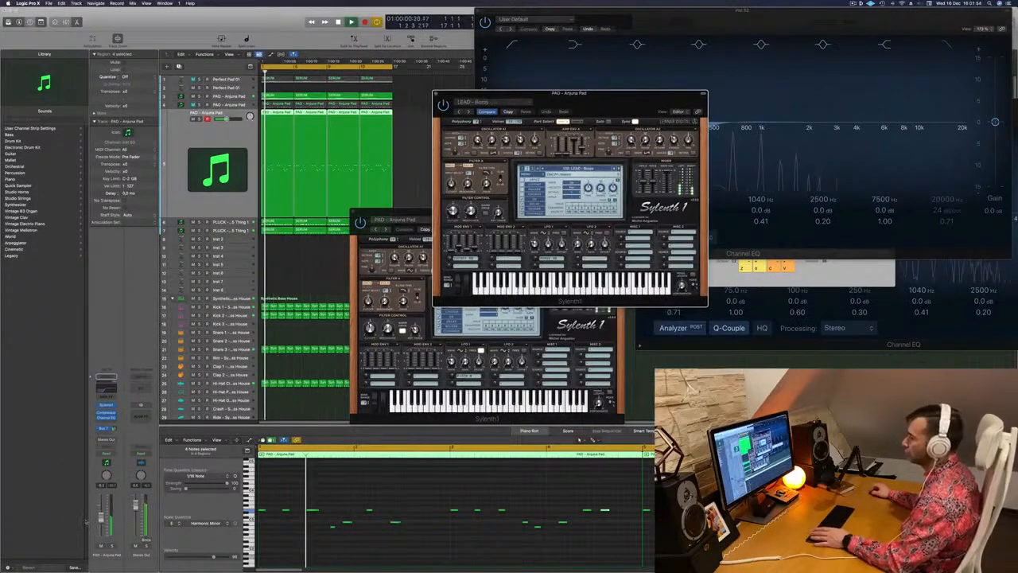
pyautogui.press('space')
pyautogui.press('space')
# Step: Try the selected melody notes one octave higher in the piano roll and return them to their original octave
pyautogui.click(372, 503)
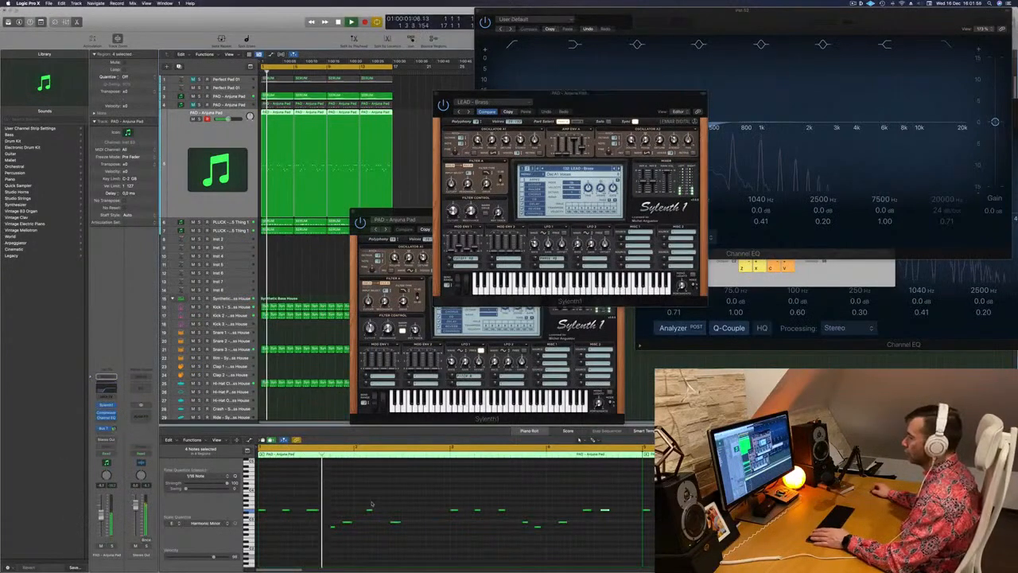
pyautogui.click(432, 498)
pyautogui.press('space')
pyautogui.press('space')
pyautogui.hotkey('alt', 'shift', 'Up')
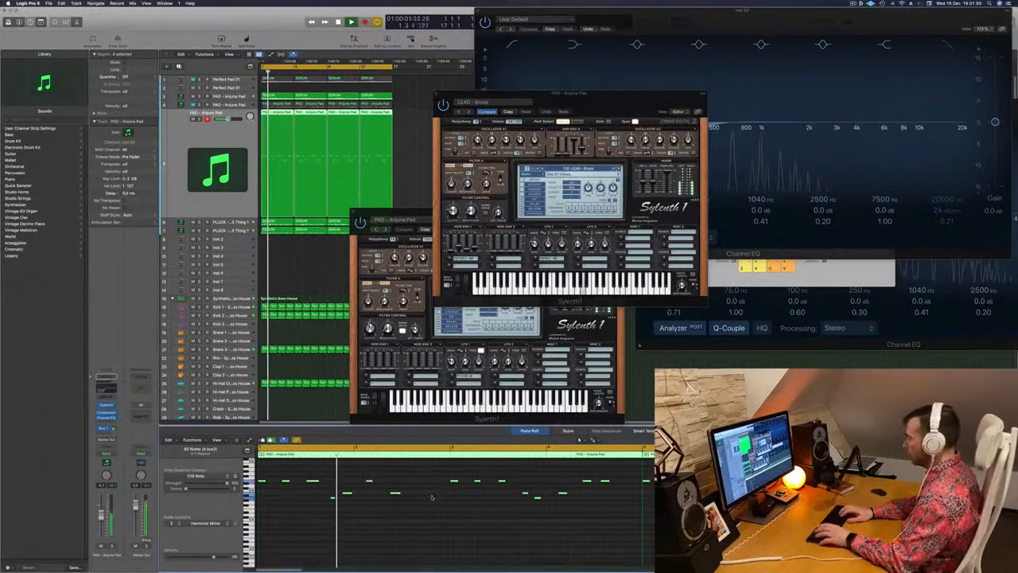
pyautogui.press('space')
pyautogui.press('space')
pyautogui.hotkey('alt', 'shift', 'Down')
pyautogui.press('space')
pyautogui.press('space')
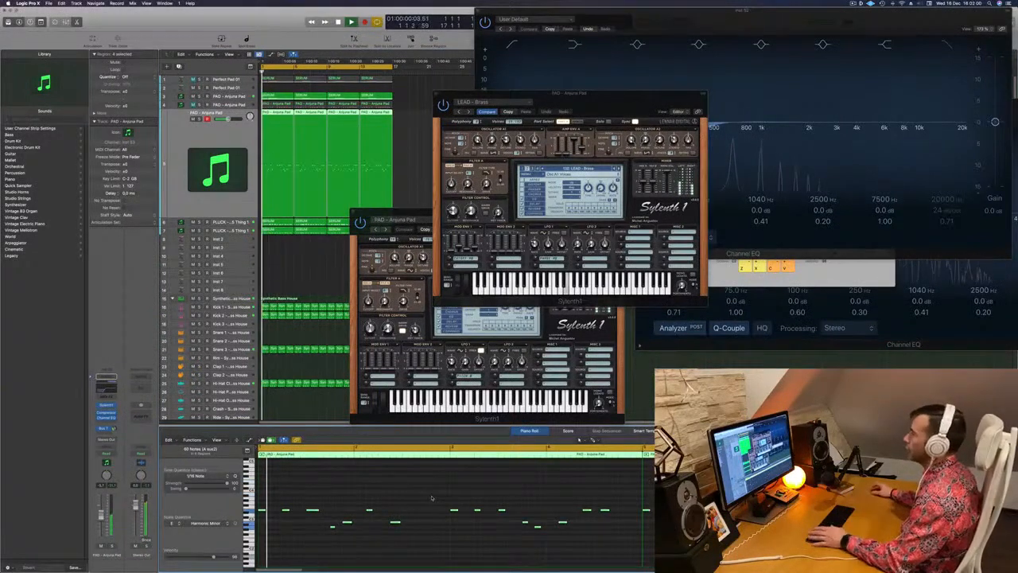
# Step: Adjust the filter control cutoff of the lead sound in Sylenth1 and close that synth window
pyautogui.moveTo(587, 96); pyautogui.dragTo(573, 84)
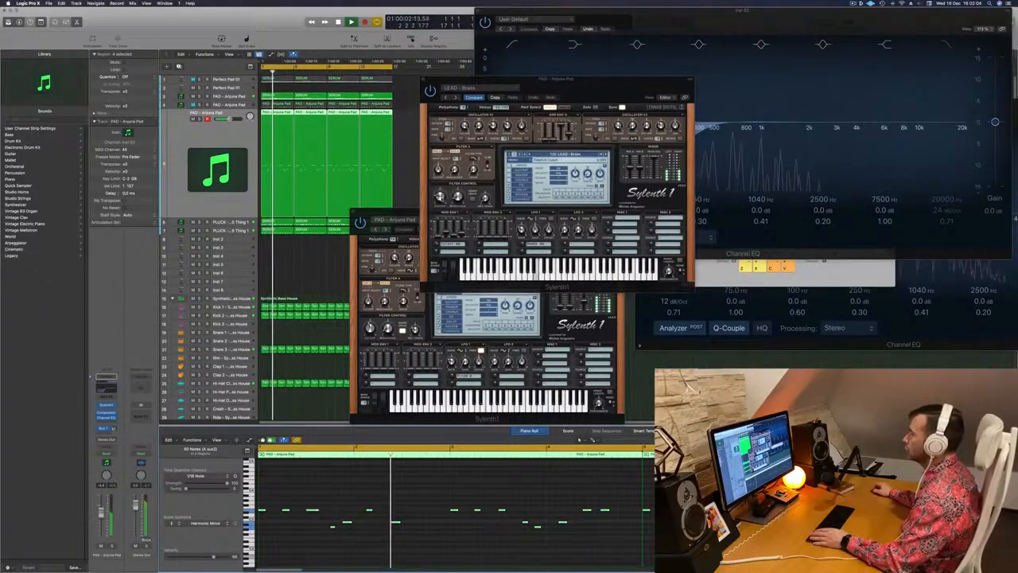
pyautogui.click(440, 196)
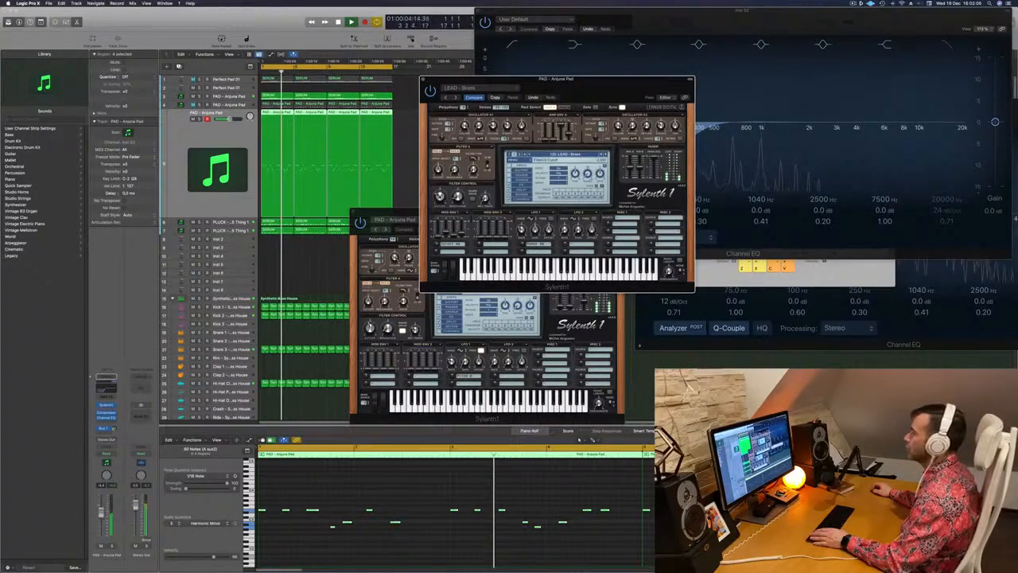
pyautogui.moveTo(585, 79); pyautogui.dragTo(490, 112)
pyautogui.click(329, 112)
pyautogui.press('space')
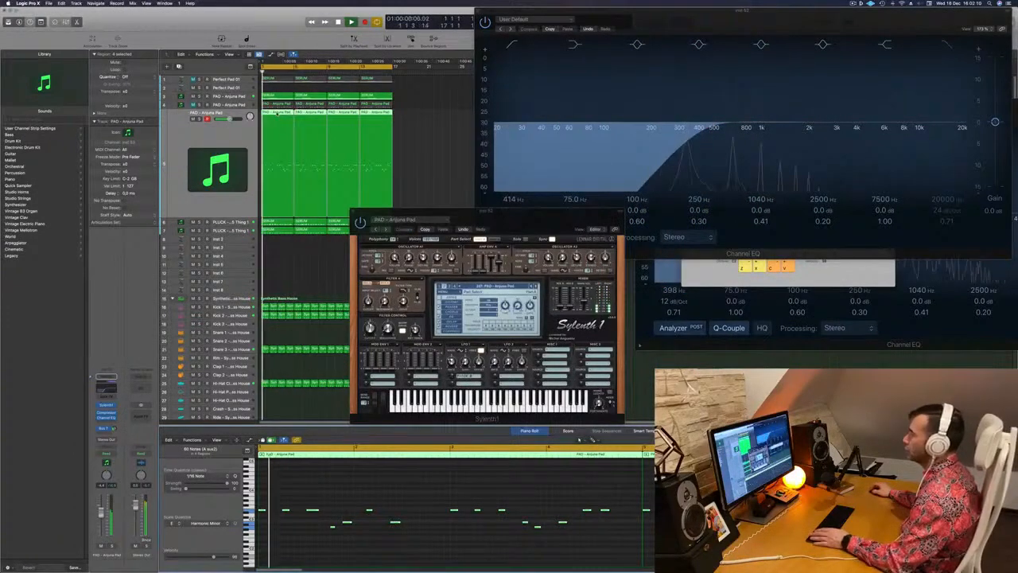
# Step: Lower the last note of the melody phrase on track 5 in the piano roll and play it back
pyautogui.click(536, 516)
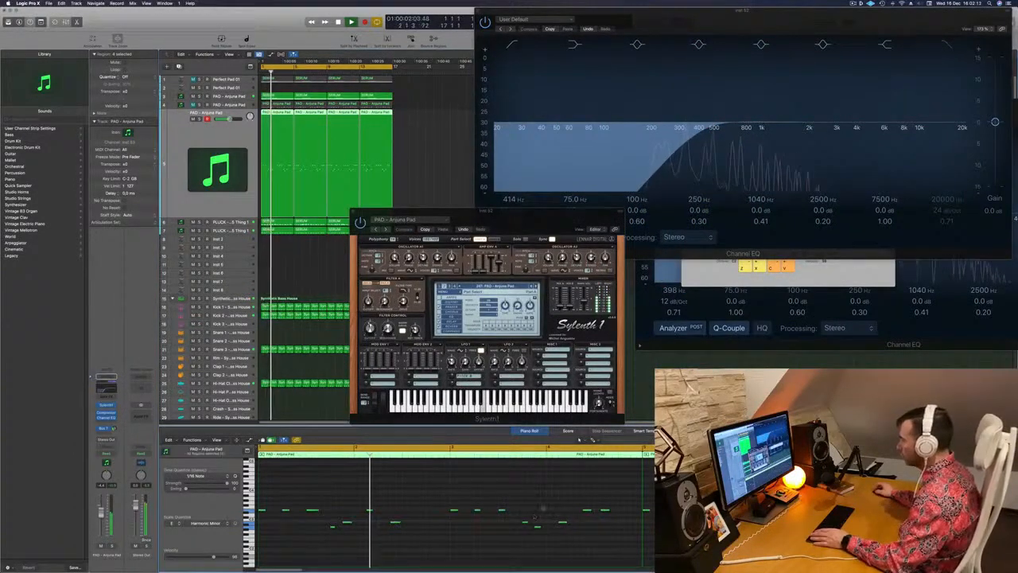
pyautogui.click(605, 510)
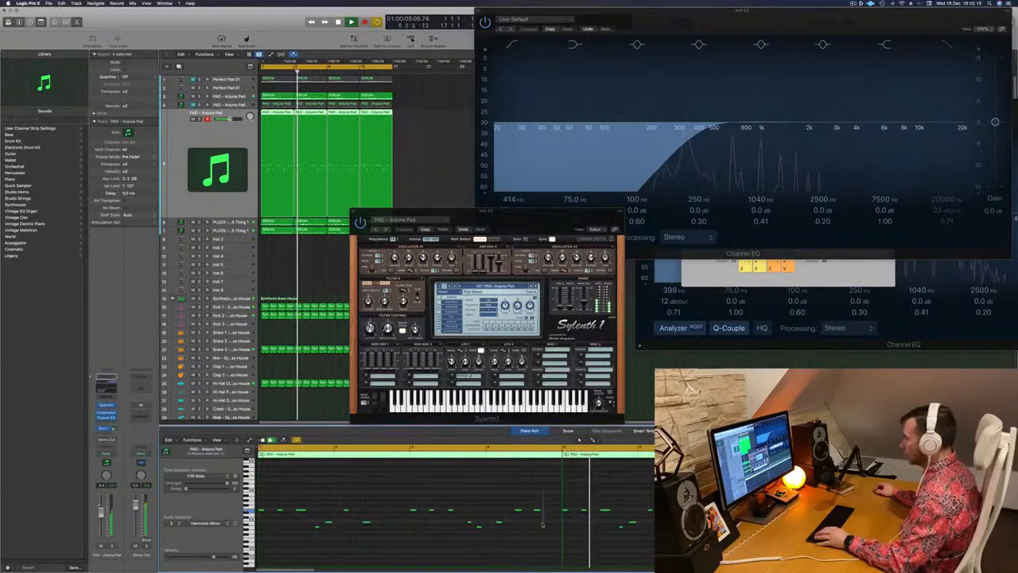
pyautogui.press('Return')
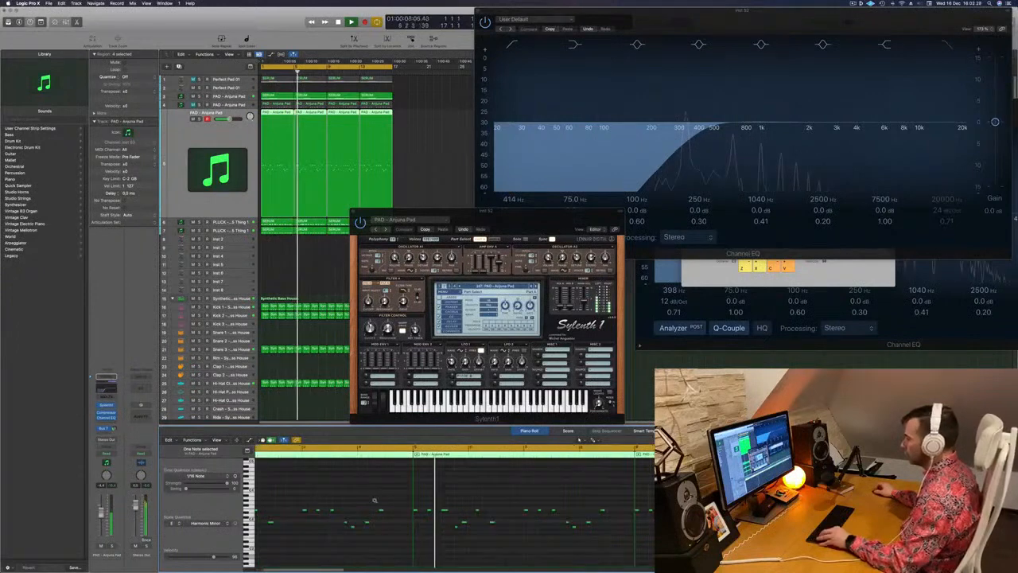
pyautogui.moveTo(354, 525); pyautogui.dragTo(383, 523)
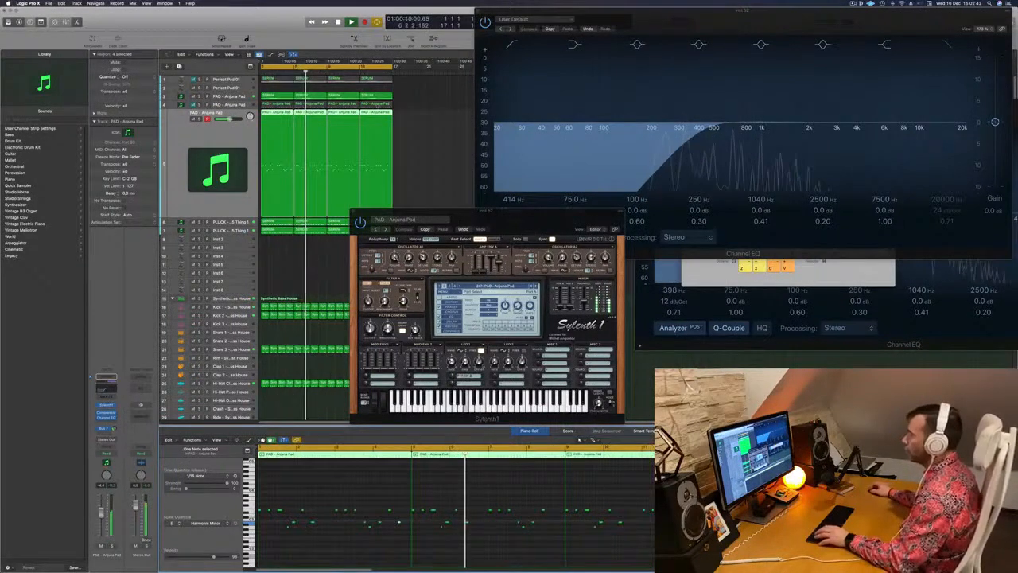
pyautogui.press('space')
pyautogui.press('space')
# Step: Replace the remaining melody regions on track 5 with copies of the edited first region, up to bar 17
pyautogui.moveTo(416, 125); pyautogui.dragTo(310, 120)
pyautogui.press('Delete')
pyautogui.click(274, 114)
pyautogui.moveTo(365, 136); pyautogui.dragTo(342, 120)
pyautogui.press('Return')
# Step: Unmute the pad melody on track 4 so it plays together with the layer on track 5
pyautogui.click(193, 105)
pyautogui.press('Return')
pyautogui.click(192, 107)
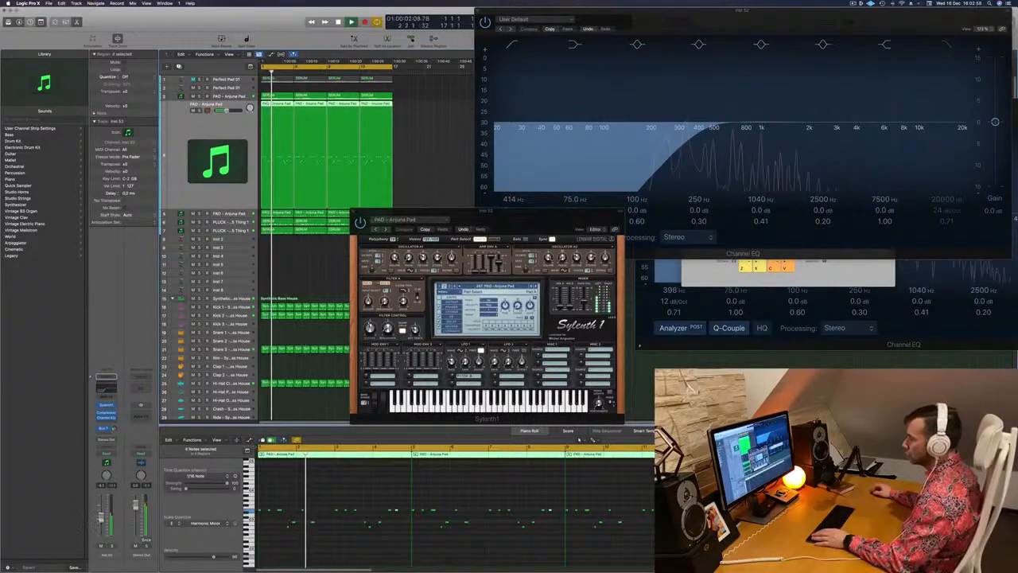
# Step: Listen to the two pad melody tracks 4 and 5 soloed, and return to the full mix
pyautogui.click(199, 111)
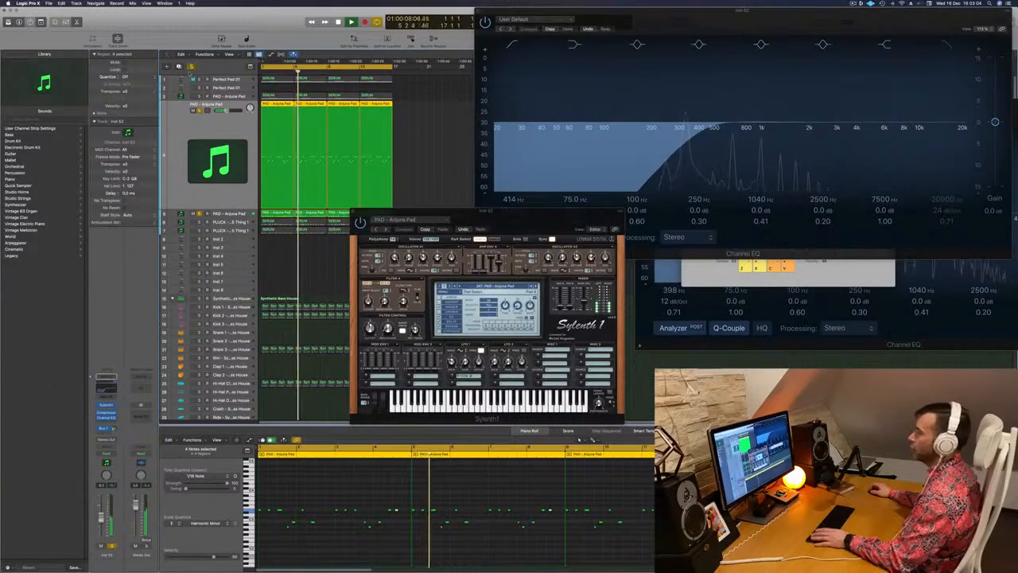
pyautogui.press('s')
pyautogui.press('Return')
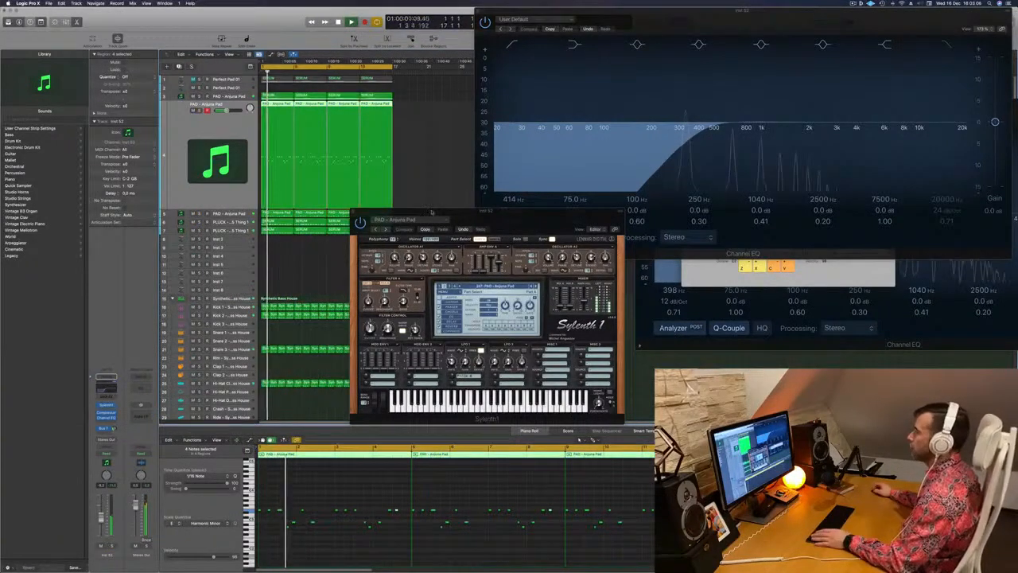
# Step: Compare the mix with and without the melody layer on track 5 by muting and unmuting it during playback
pyautogui.moveTo(432, 212); pyautogui.dragTo(760, 196)
pyautogui.press('Return')
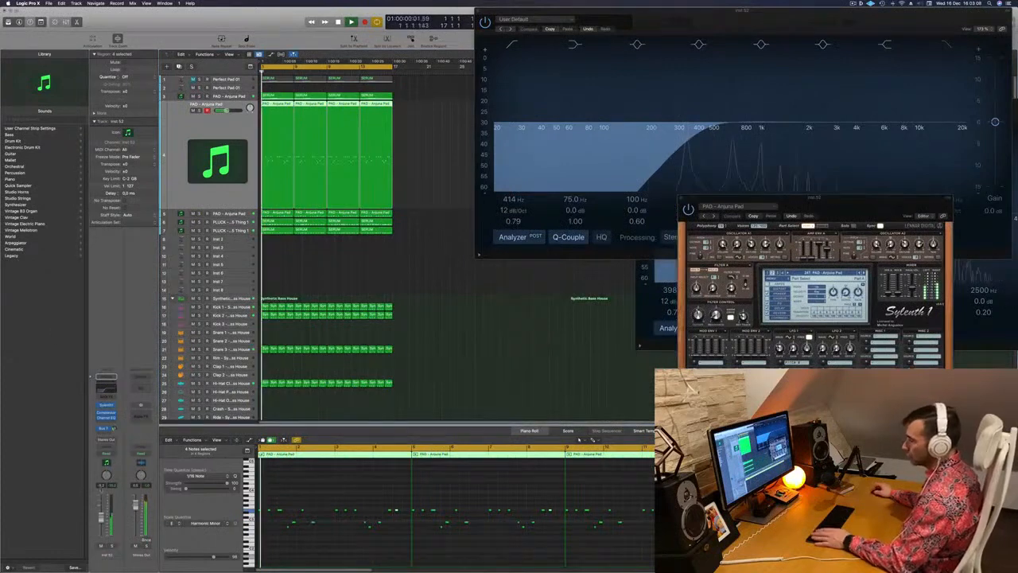
pyautogui.press('Down')
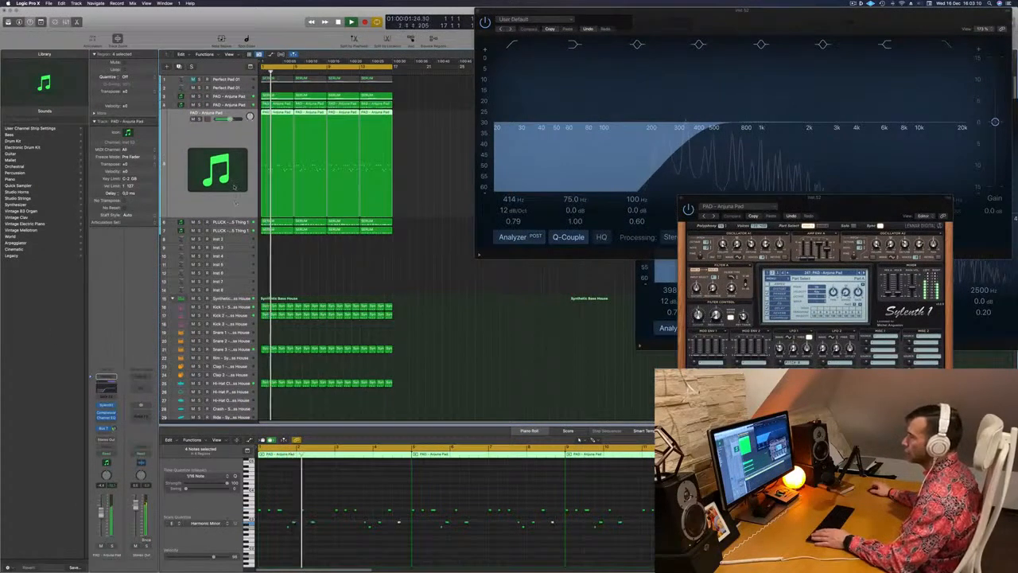
pyautogui.press('Return')
pyautogui.press('m')
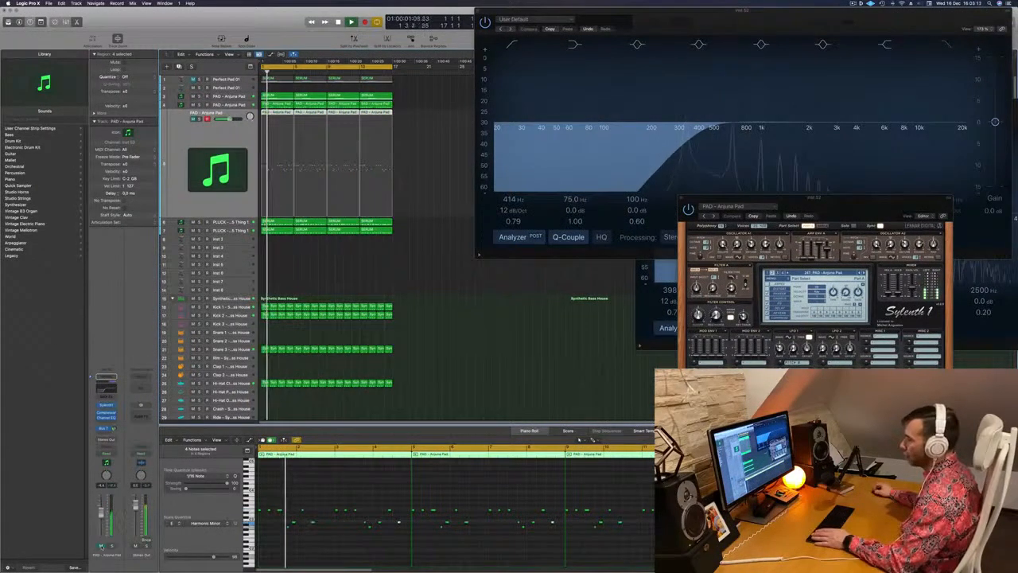
pyautogui.press('m')
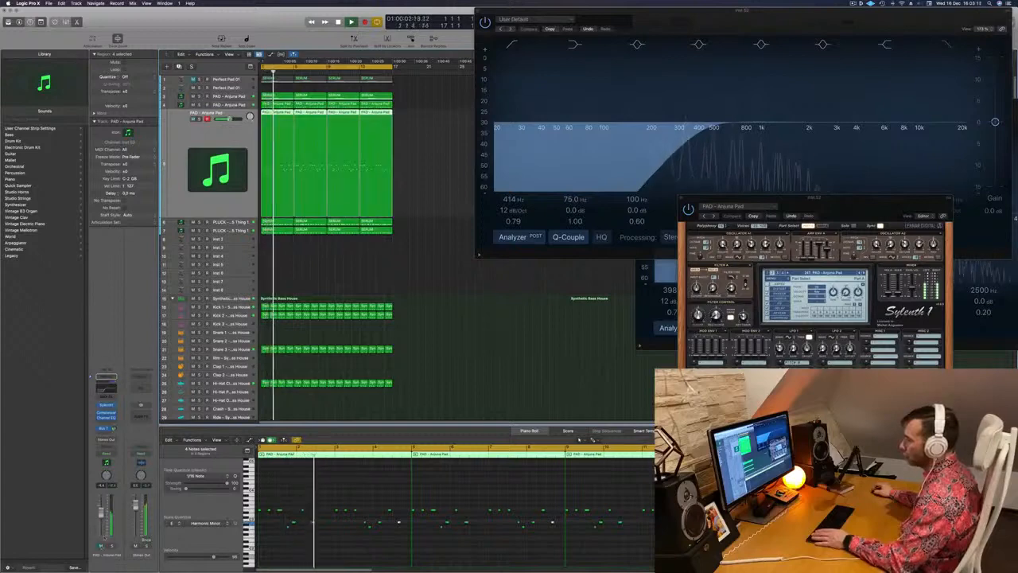
pyautogui.press('Return')
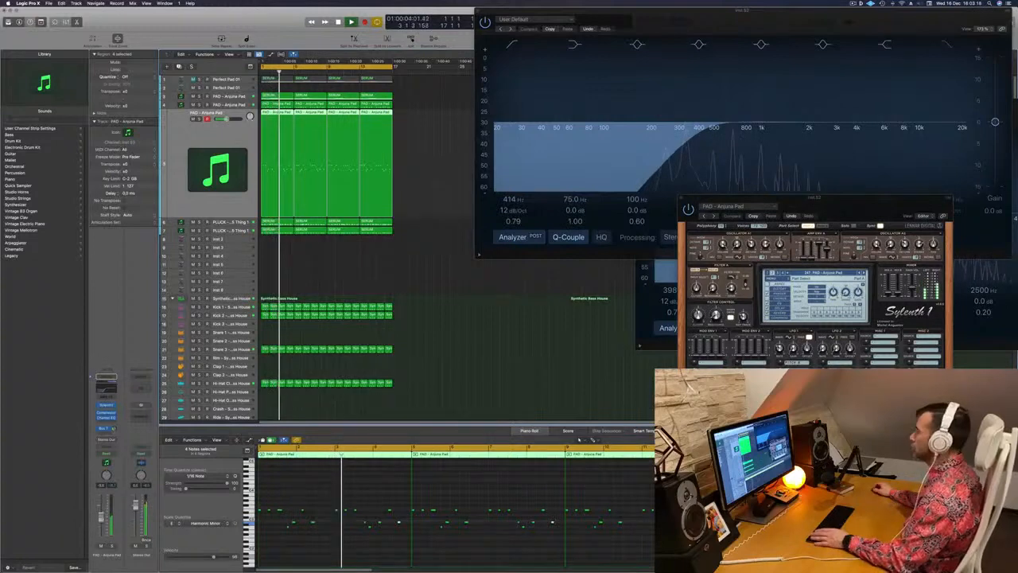
# Step: Close the open Sylenth1 window and the Channel EQ window with the 414 Hz low cut
pyautogui.moveTo(680, 199); pyautogui.dragTo(481, 239)
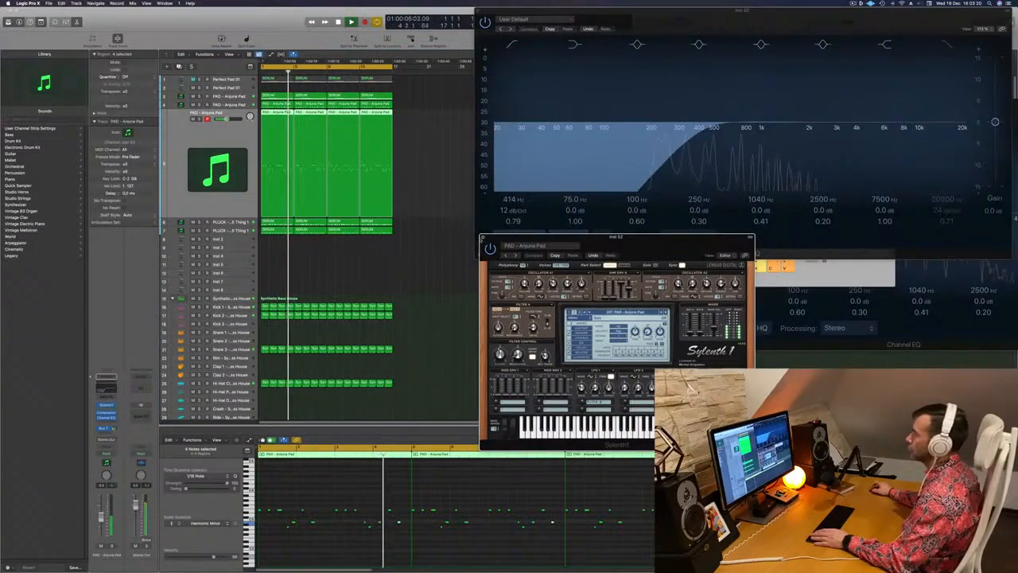
pyautogui.click(482, 237)
pyautogui.moveTo(481, 11); pyautogui.dragTo(123, 138)
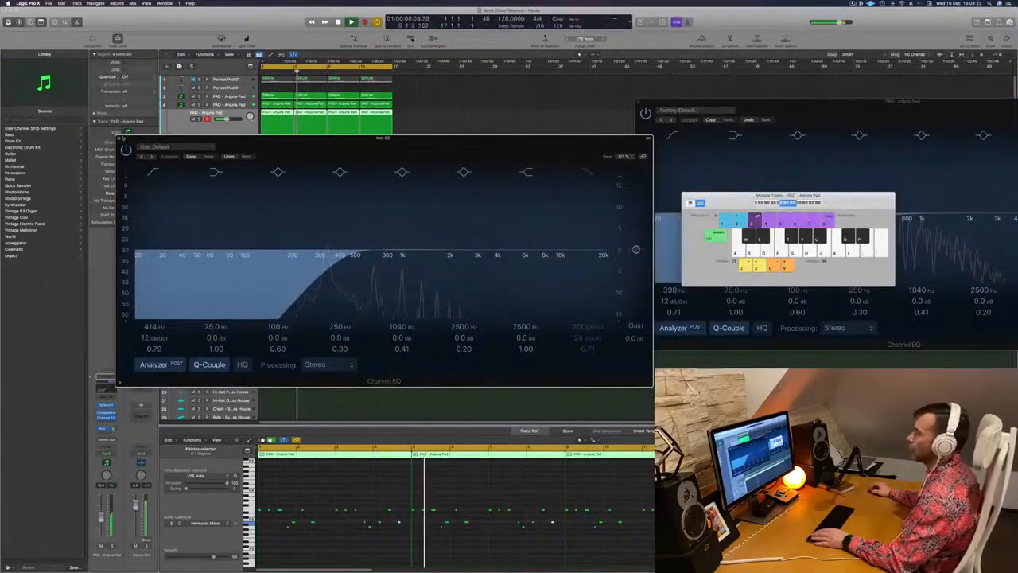
pyautogui.click(123, 140)
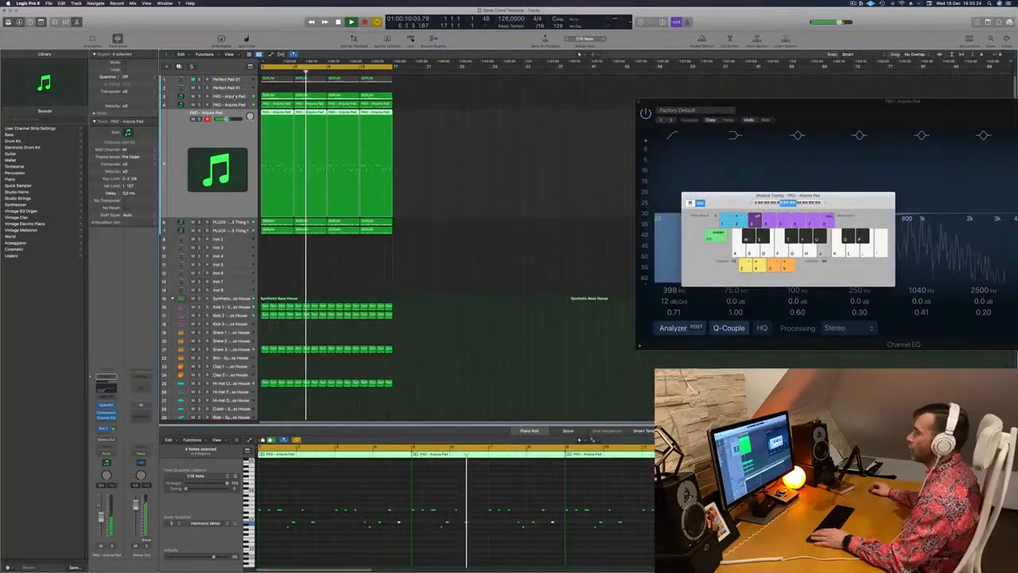
# Step: Repeat all the regions to extend the arrangement to bar 65, with the cycle range extended to bar 33
pyautogui.click(232, 96)
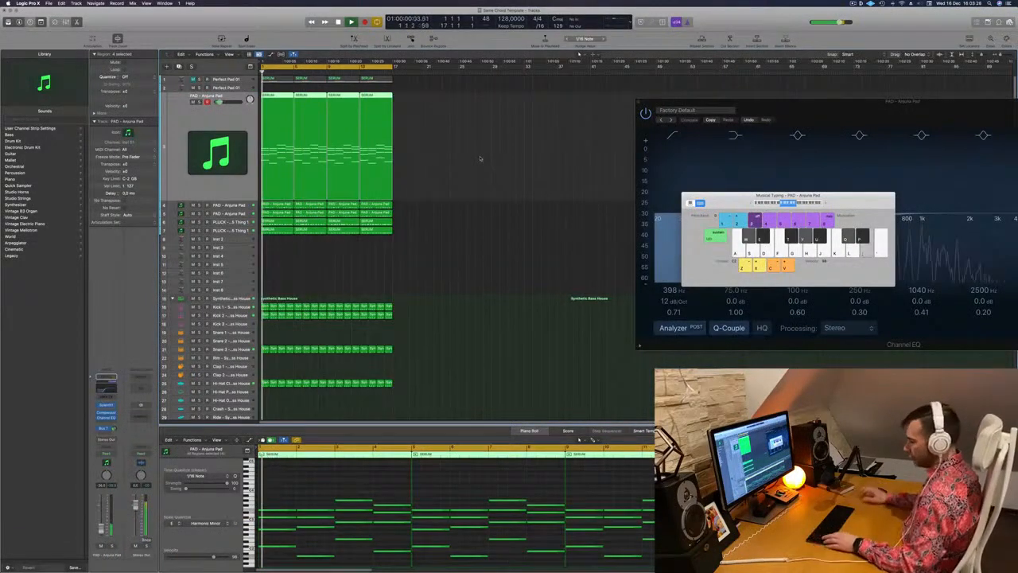
pyautogui.press('super+a')
pyautogui.press('super+r')
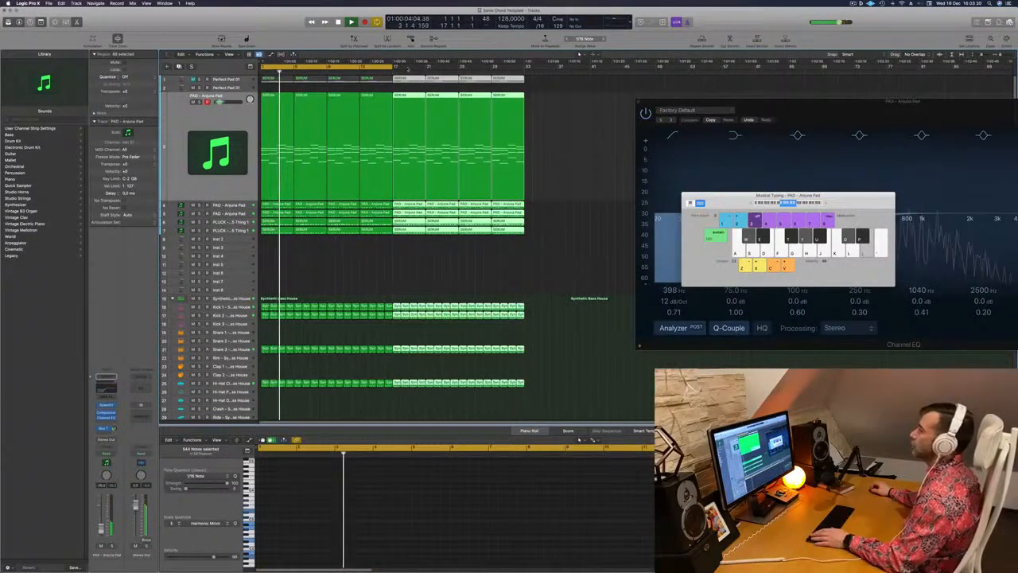
pyautogui.moveTo(393, 68); pyautogui.dragTo(524, 77)
pyautogui.press('ctrl+super+r')
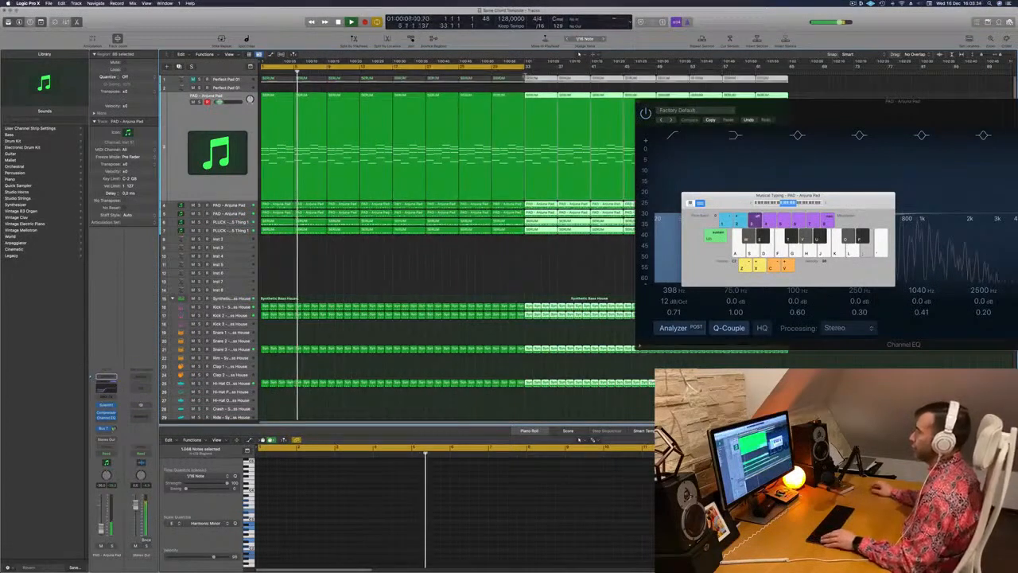
# Step: Close the remaining Channel EQ window to uncover the extended arrangement
pyautogui.scroll(-3, 525, 205)
pyautogui.press('super+k')
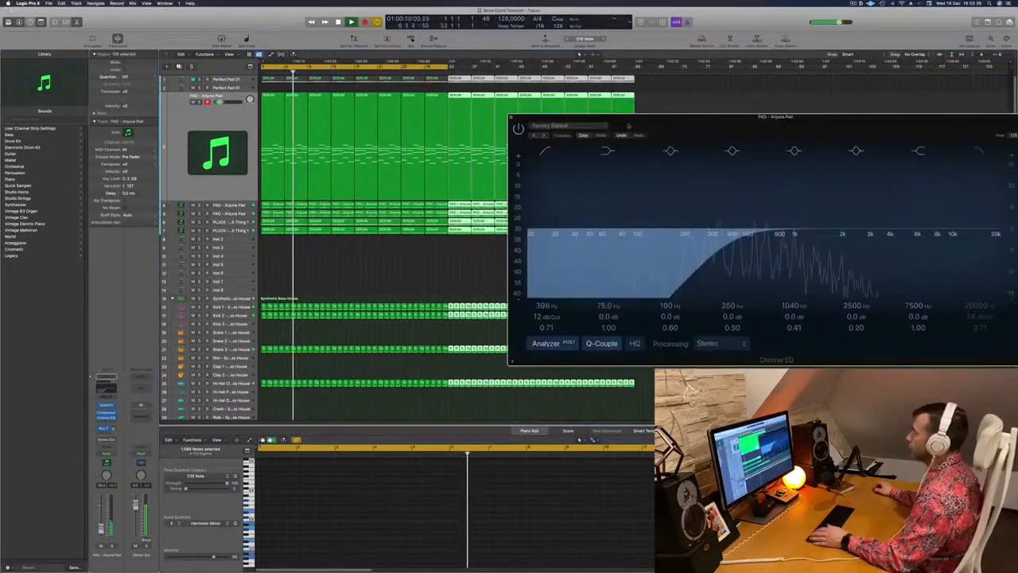
pyautogui.click(511, 118)
pyautogui.scroll(2, 362, 266)
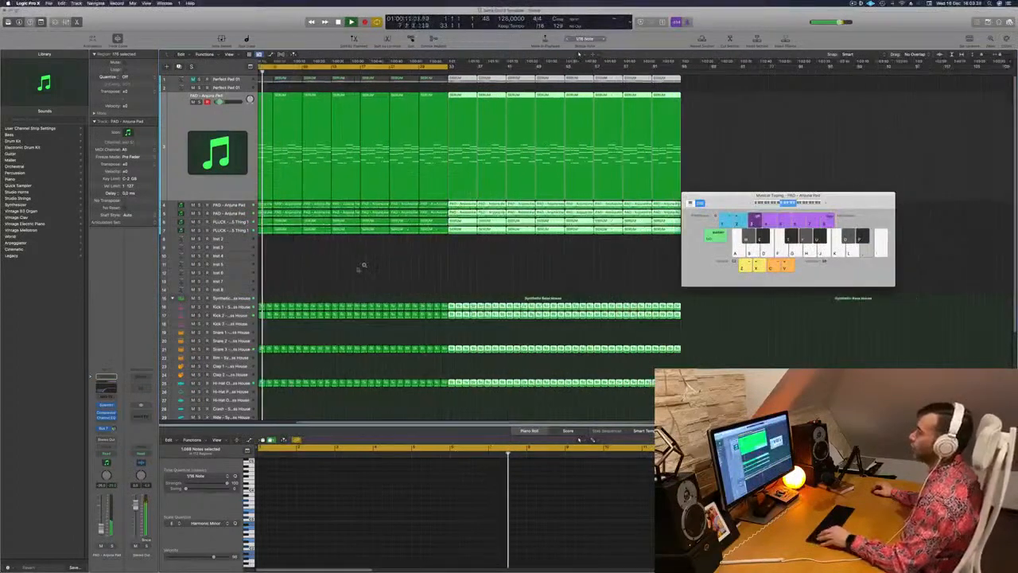
pyautogui.hscroll(-3, 322, 274)
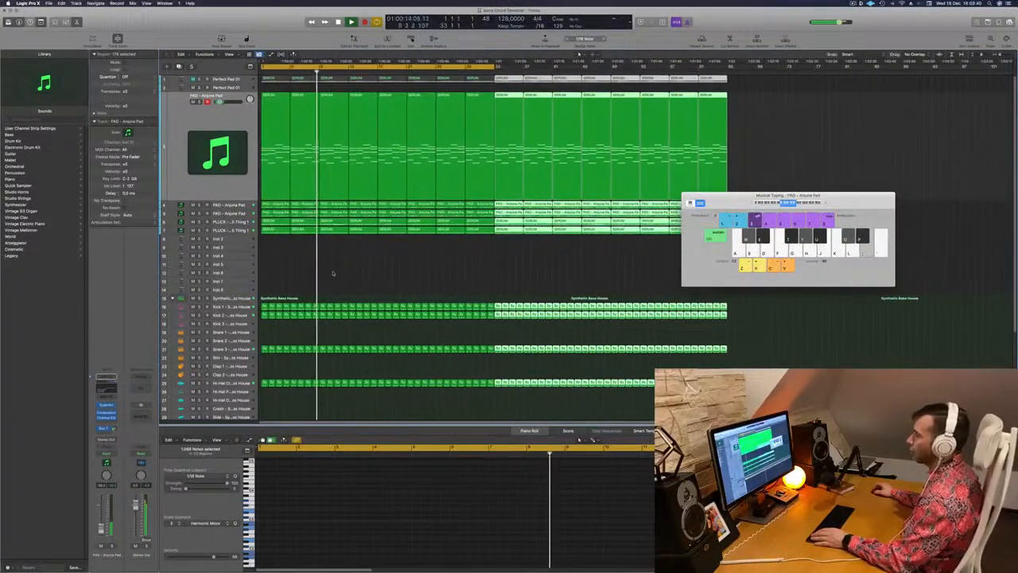
# Step: Copy the first closed hi-hat region to the open hi-hat track, delete its first three notes and play it back
pyautogui.scroll(-3, 330, 272)
pyautogui.scroll(-1, 332, 274)
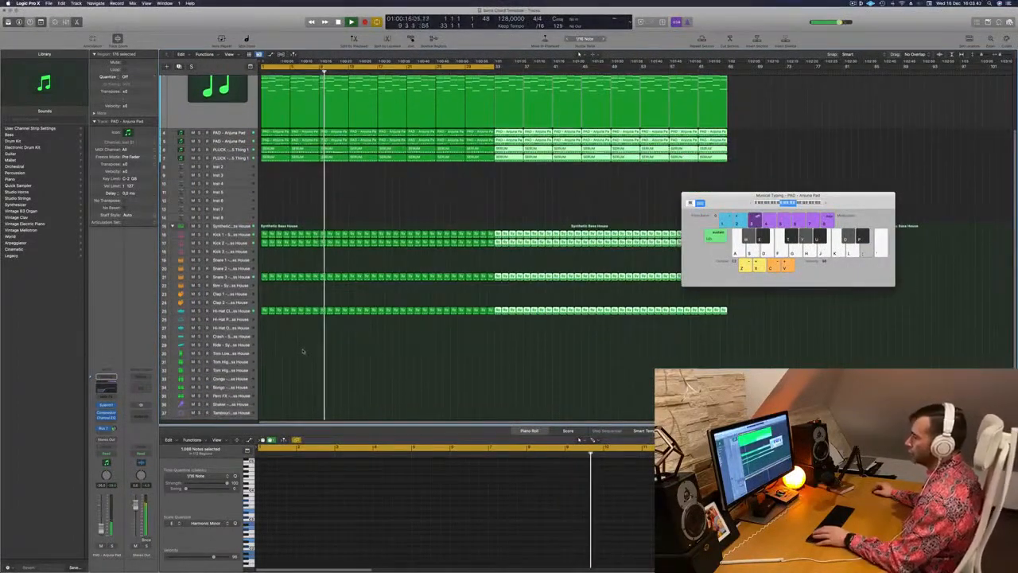
pyautogui.press('Return')
pyautogui.scroll(3, 295, 346)
pyautogui.scroll(2, 296, 344)
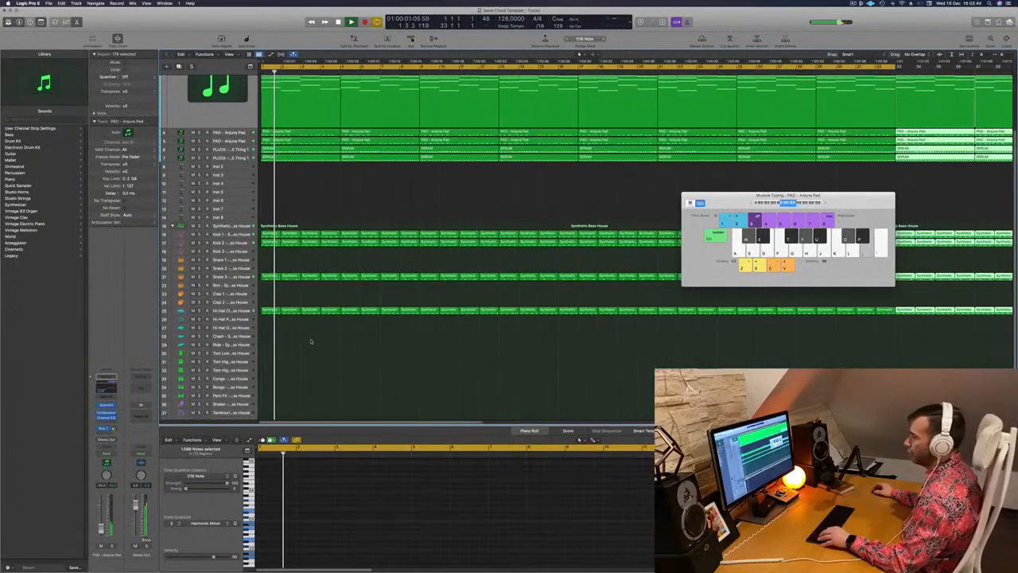
pyautogui.click(270, 310)
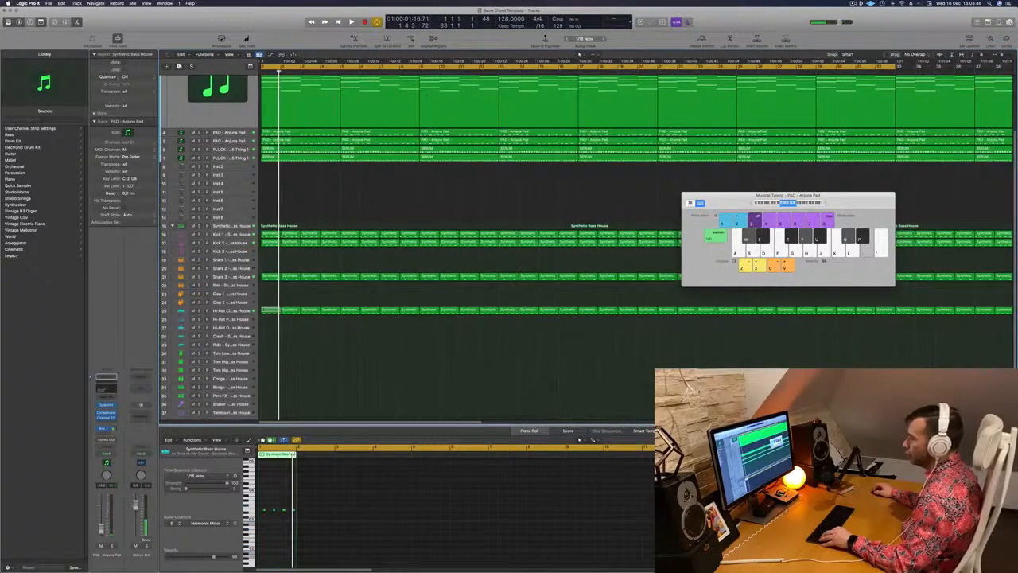
pyautogui.moveTo(270, 311); pyautogui.dragTo(275, 335)
pyautogui.moveTo(287, 499); pyautogui.dragTo(266, 519)
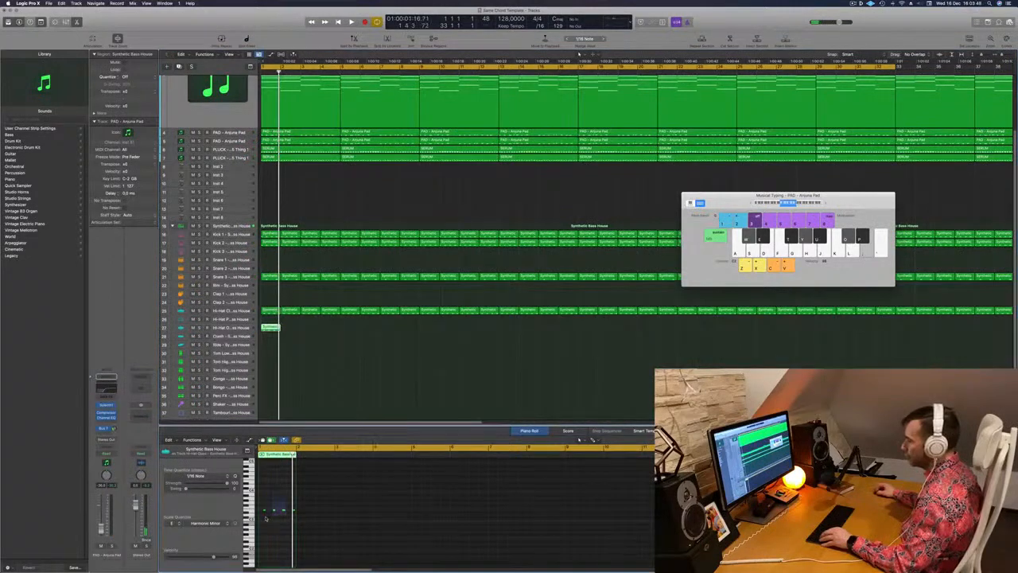
pyautogui.press('space')
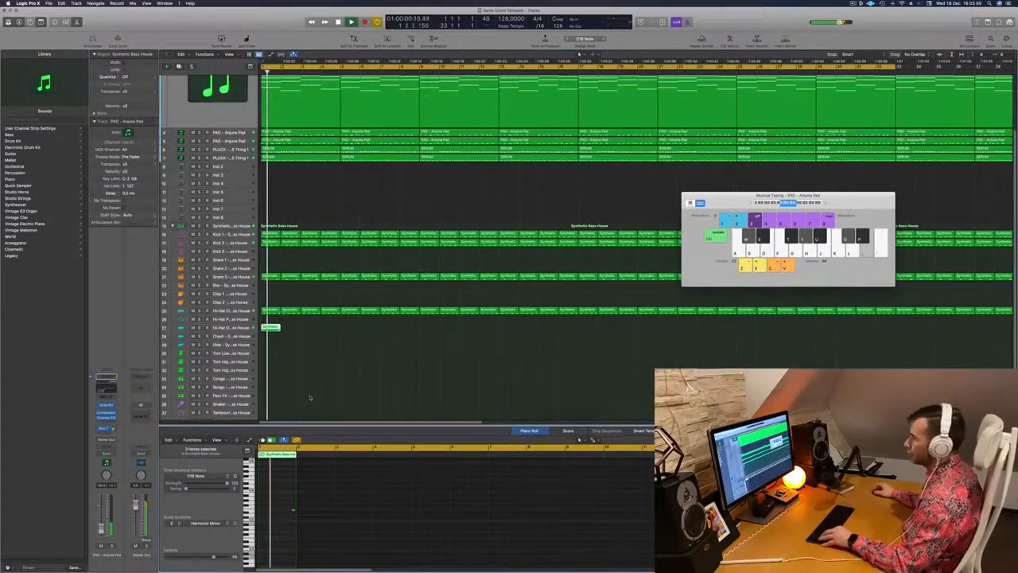
# Step: Select the open hi-hat track and lower its volume slightly
pyautogui.scroll(5, 310, 397)
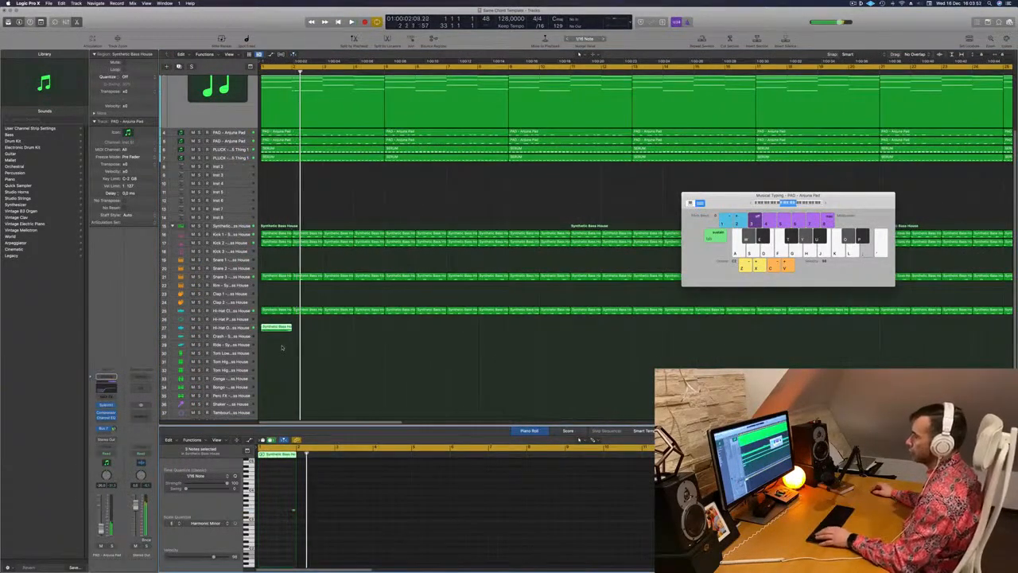
pyautogui.press('space')
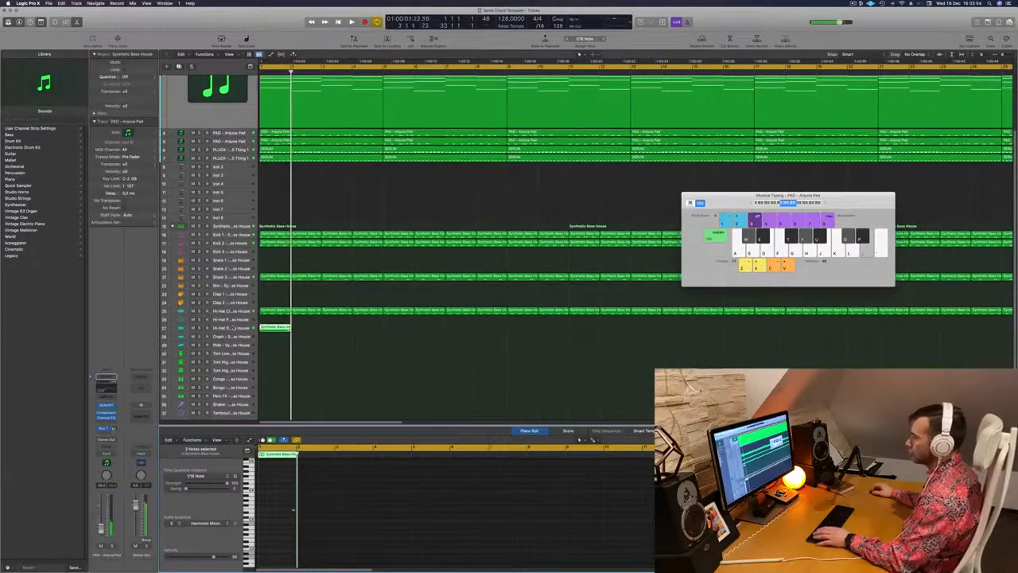
pyautogui.click(280, 327)
pyautogui.moveTo(101, 517); pyautogui.dragTo(101, 521)
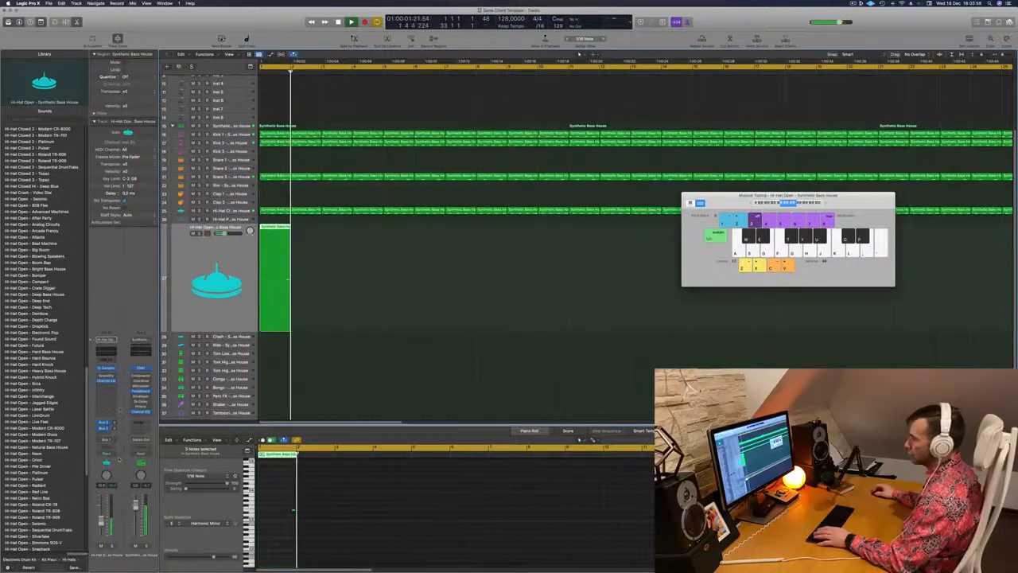
# Step: Shorten the open hi-hat sample in Quick Sampler with an earlier end point and a long fade-out, and close the plug-in window
pyautogui.click(107, 368)
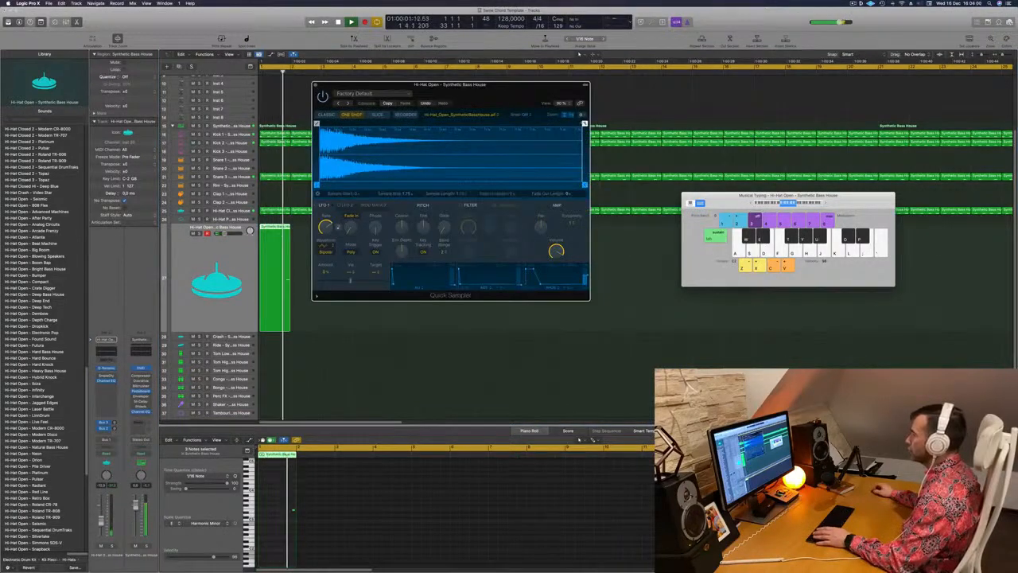
pyautogui.moveTo(585, 123); pyautogui.dragTo(504, 124)
pyautogui.moveTo(584, 185); pyautogui.dragTo(452, 187)
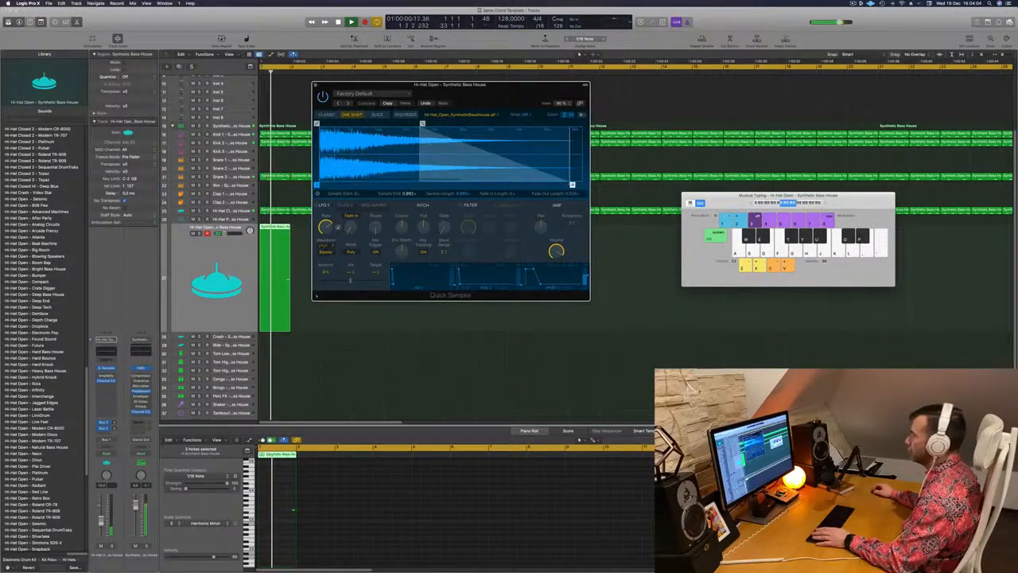
pyautogui.moveTo(571, 184); pyautogui.dragTo(499, 184)
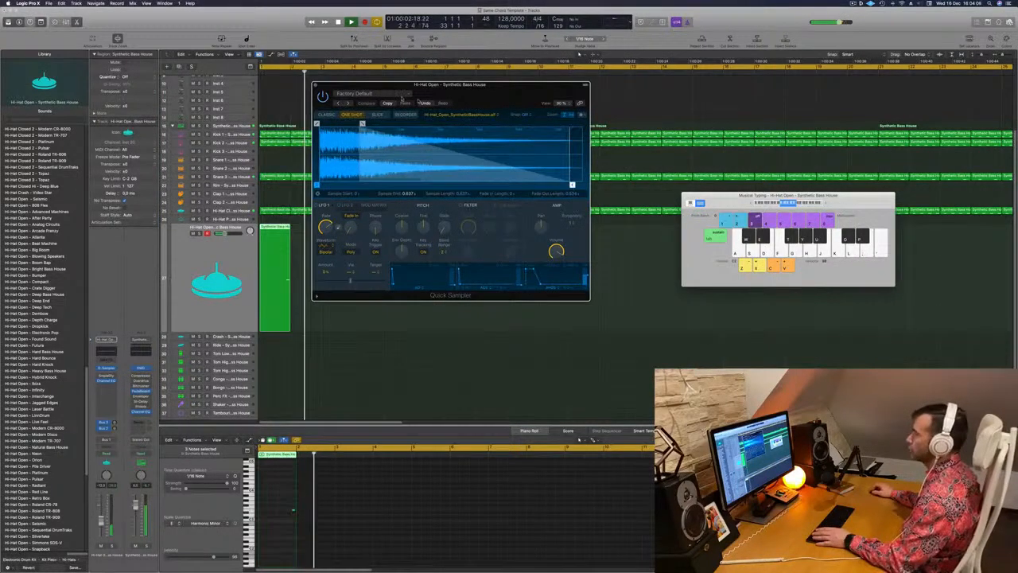
pyautogui.press('Return')
pyautogui.click(315, 85)
# Step: Duplicate the open hi-hat region repeatedly along its track to fill the arrangement up to bar 65
pyautogui.scroll(-3, 334, 274)
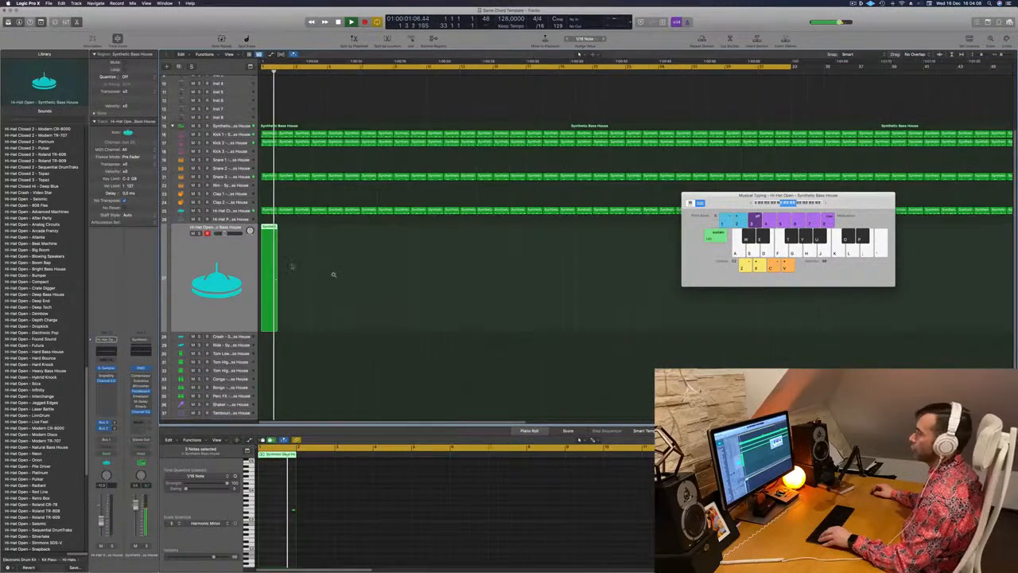
pyautogui.moveTo(269, 235); pyautogui.dragTo(283, 235)
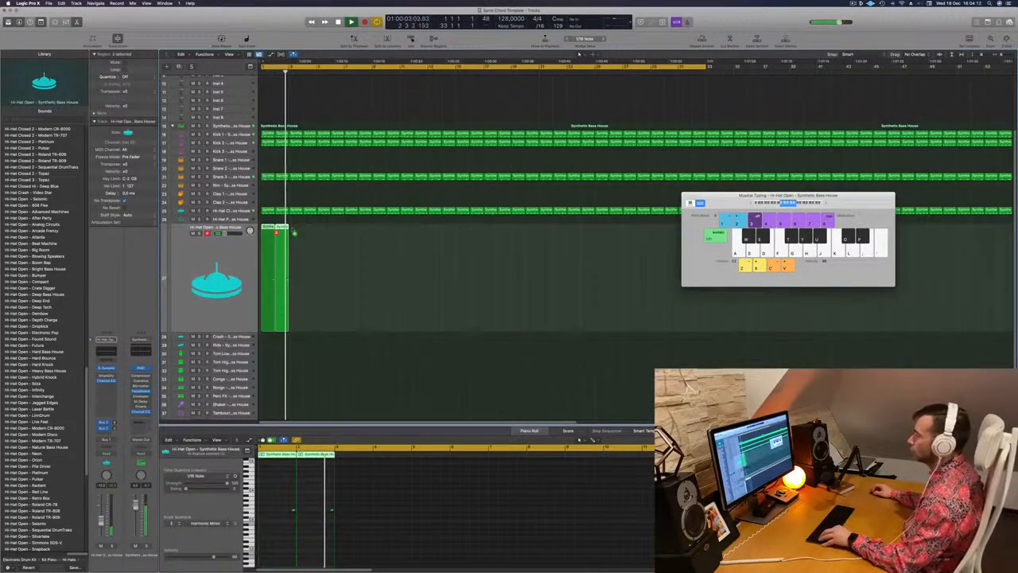
pyautogui.press('super+r')
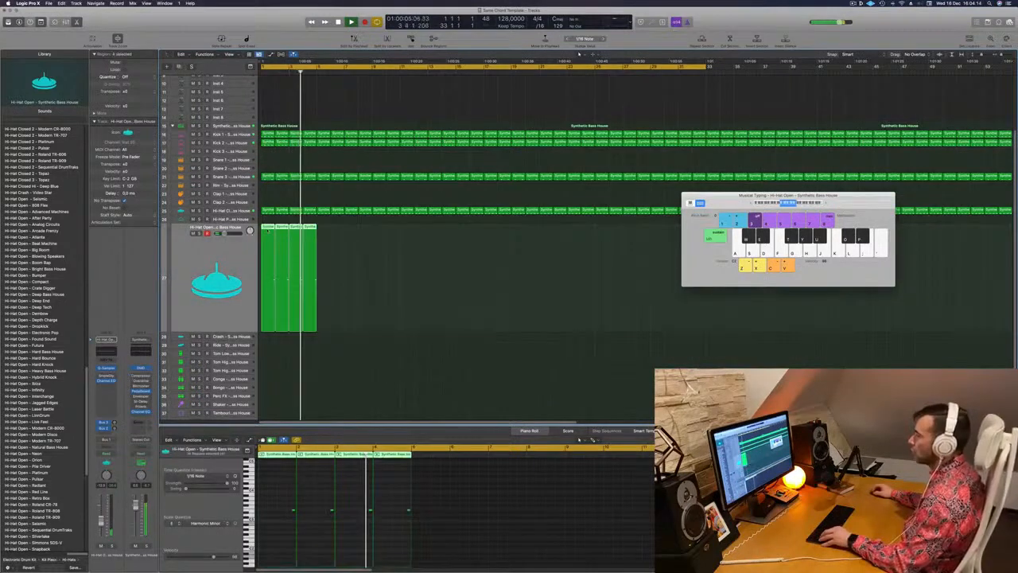
pyautogui.moveTo(269, 232); pyautogui.dragTo(271, 287)
pyautogui.scroll(-5, 423, 247)
pyautogui.moveTo(266, 241); pyautogui.dragTo(369, 240)
pyautogui.moveTo(522, 258); pyautogui.dragTo(203, 291)
pyautogui.moveTo(266, 235); pyautogui.dragTo(471, 235)
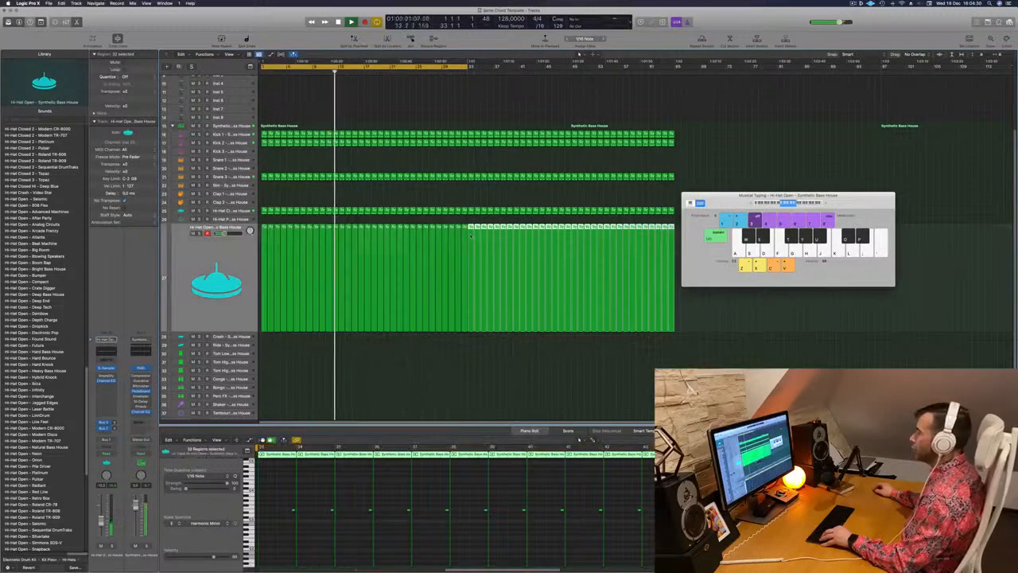
# Step: Select the lower PLUCK - Deadmau5 Thing 1 track, play from the start and toggle its solo to check the pluck
pyautogui.scroll(5, 325, 134)
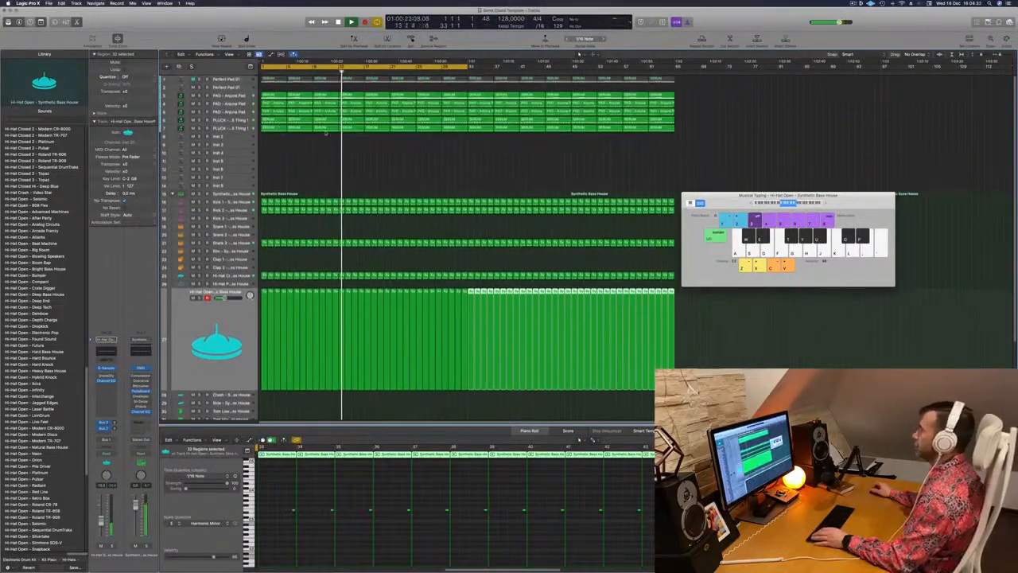
pyautogui.click(290, 168)
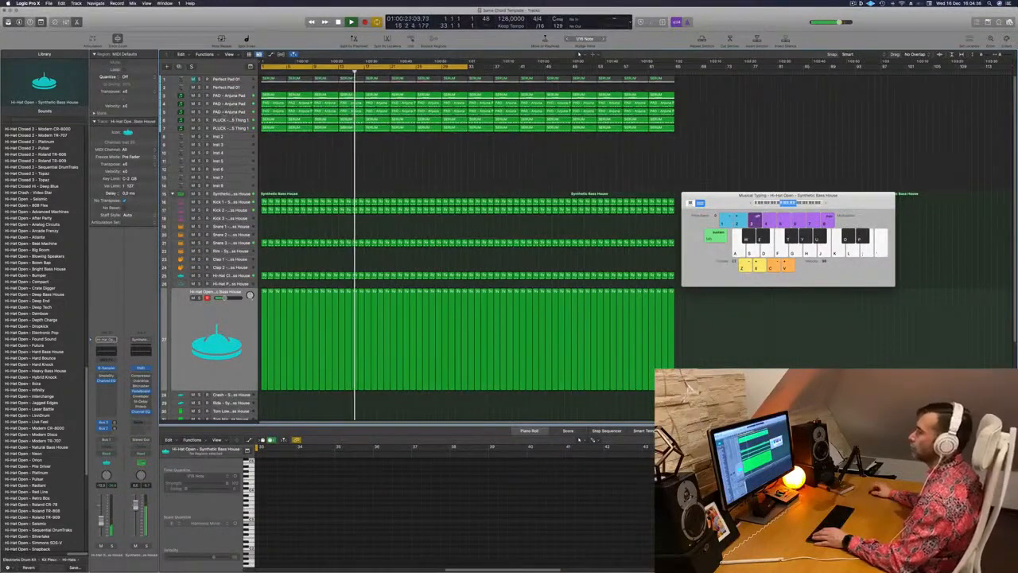
pyautogui.click(225, 128)
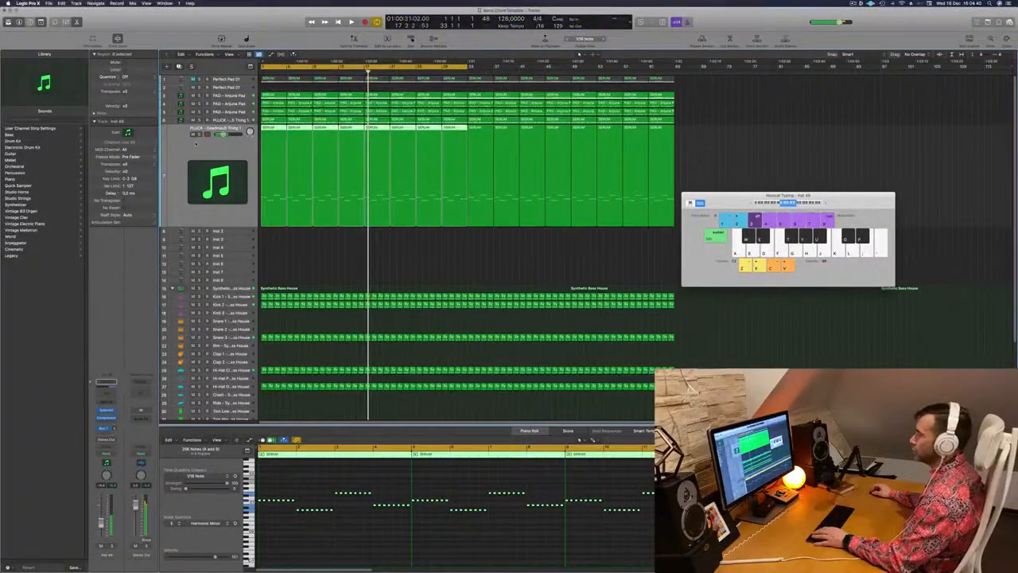
pyautogui.press('Return')
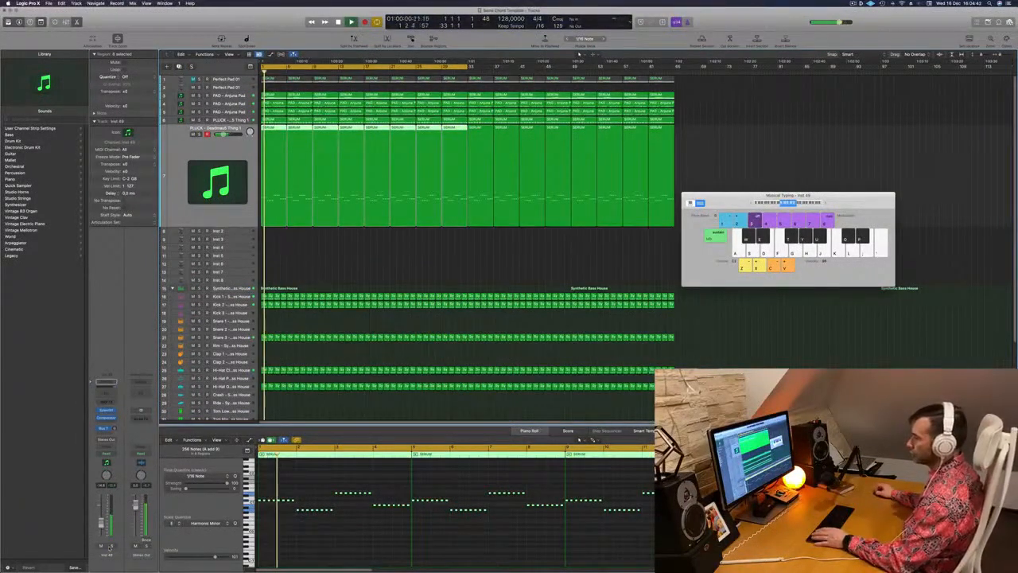
pyautogui.press('s')
pyautogui.press('s')
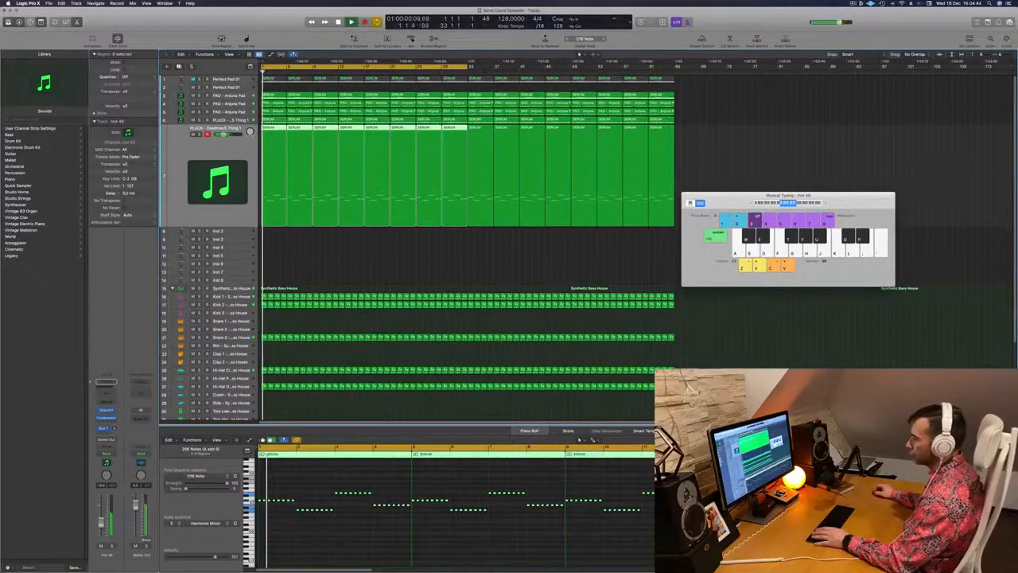
# Step: Open the pluck track's Sylenth1, compare the track in solo and in the full mix, and close the synth window
pyautogui.click(106, 410)
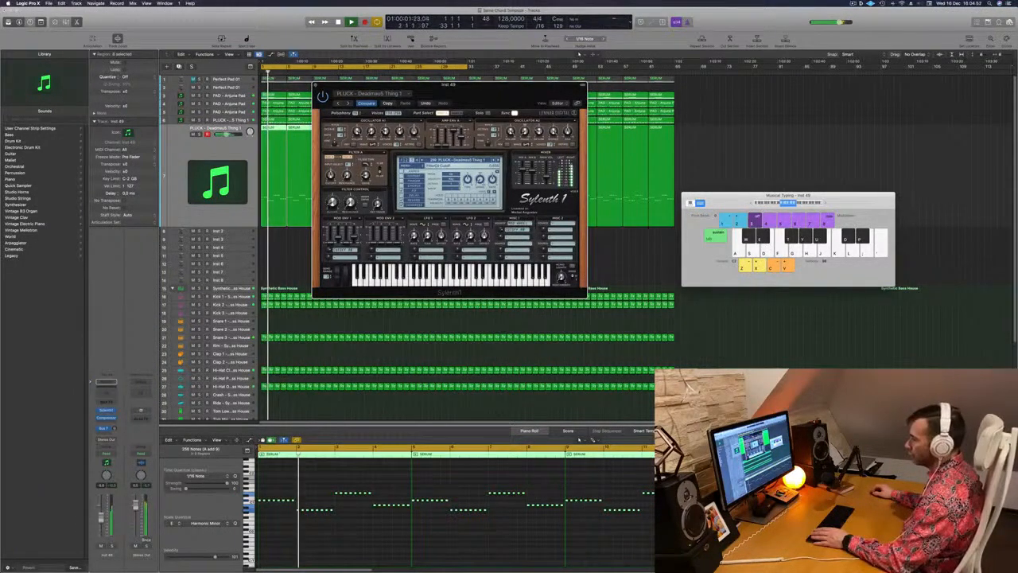
pyautogui.click(109, 545)
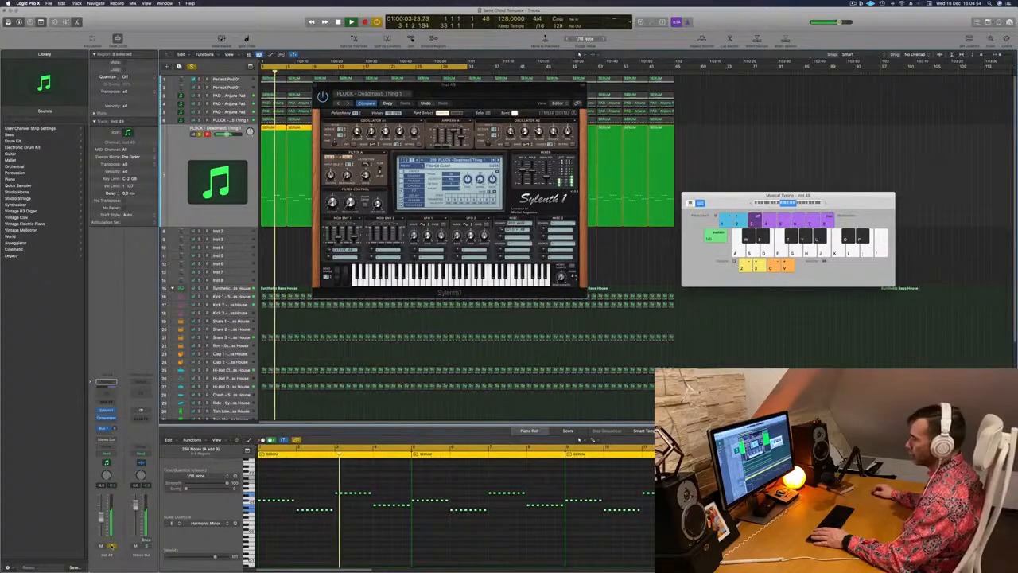
pyautogui.click(109, 545)
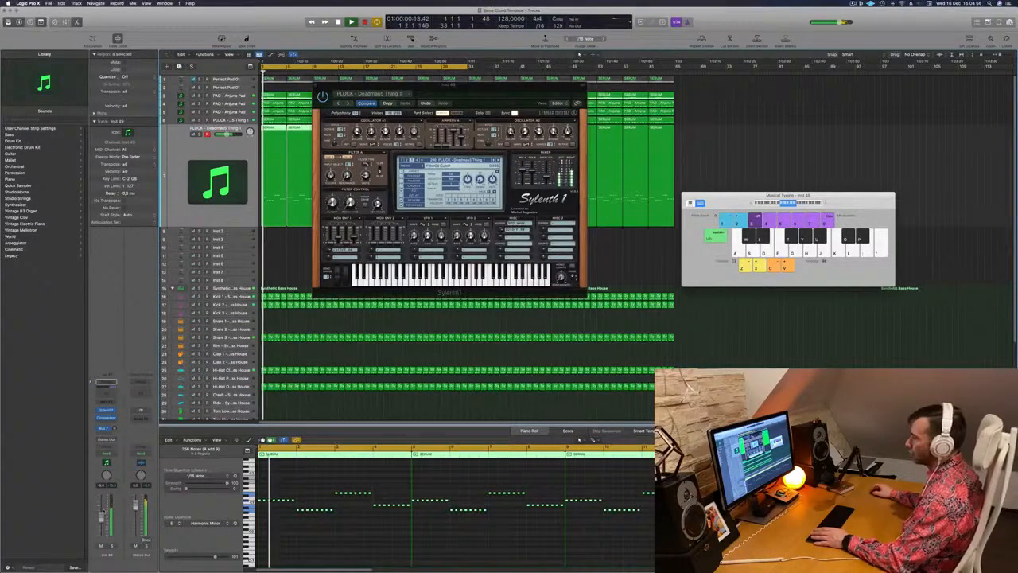
pyautogui.moveTo(489, 94); pyautogui.dragTo(423, 197)
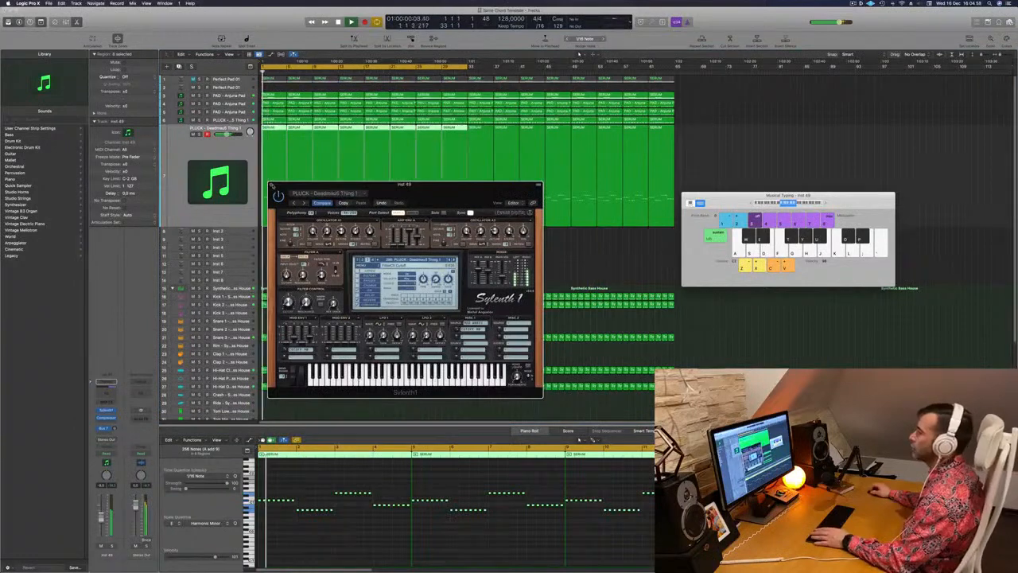
pyautogui.click(270, 185)
# Step: Solo the two PAD - Anjuna Pad melody tracks, 4 and 5, and play them together
pyautogui.click(243, 106)
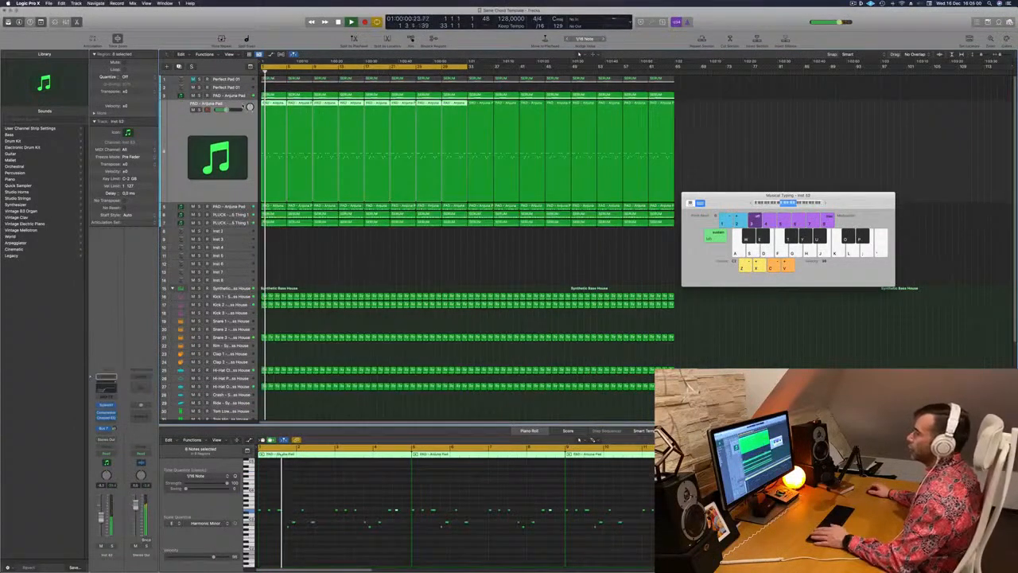
pyautogui.press('space')
pyautogui.click(199, 109)
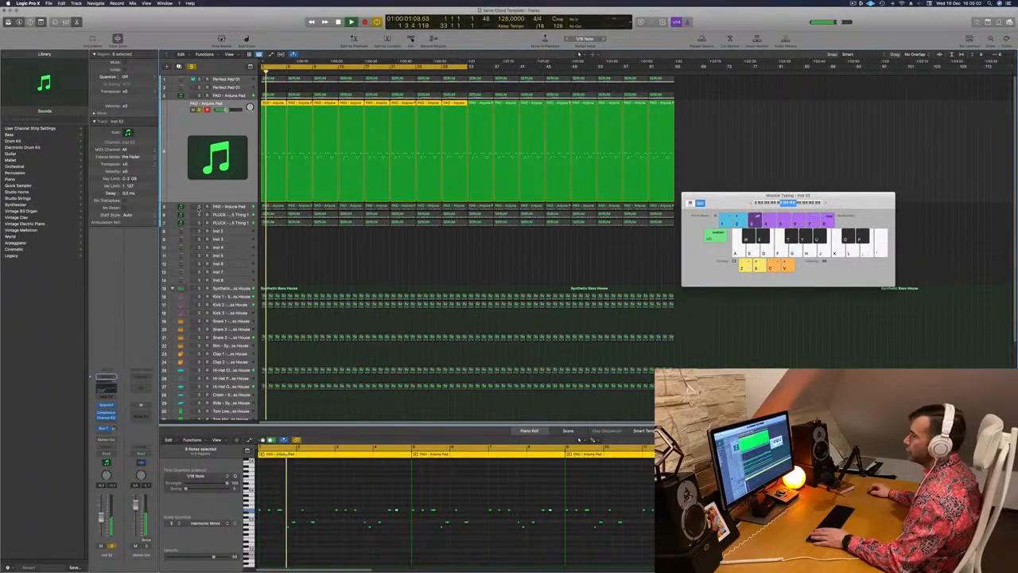
pyautogui.click(199, 206)
pyautogui.press('space')
pyautogui.press('space')
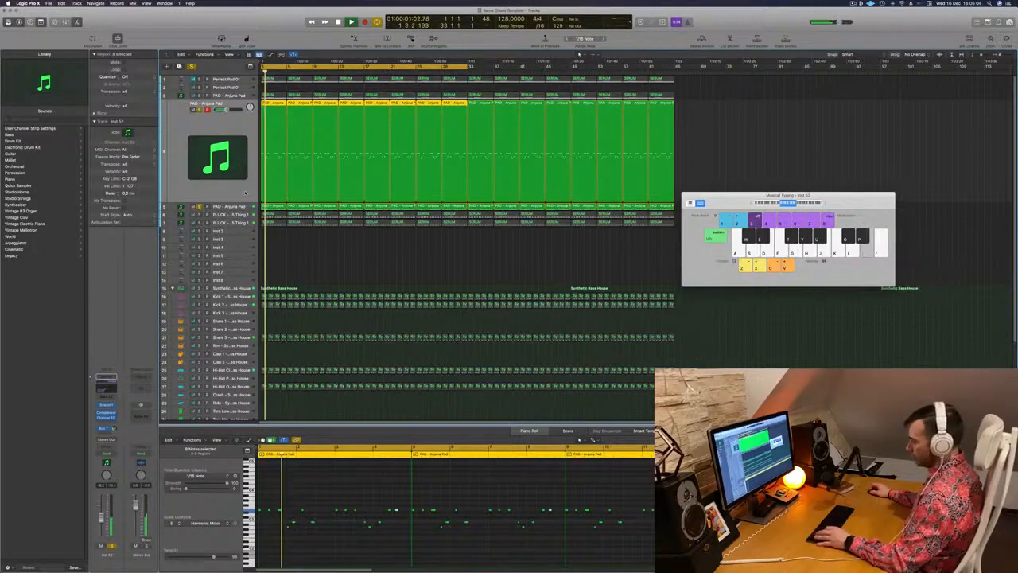
# Step: Show the mixer, select both soloed Anjuna Pad melody channels and route their output to Bus 10
pyautogui.click(391, 266)
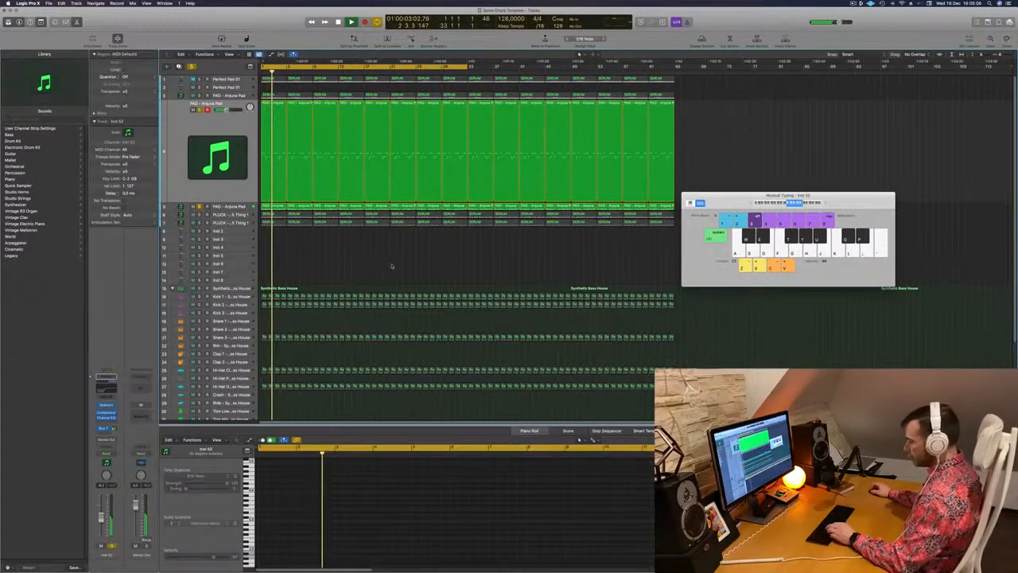
pyautogui.press('super+k')
pyautogui.press('x')
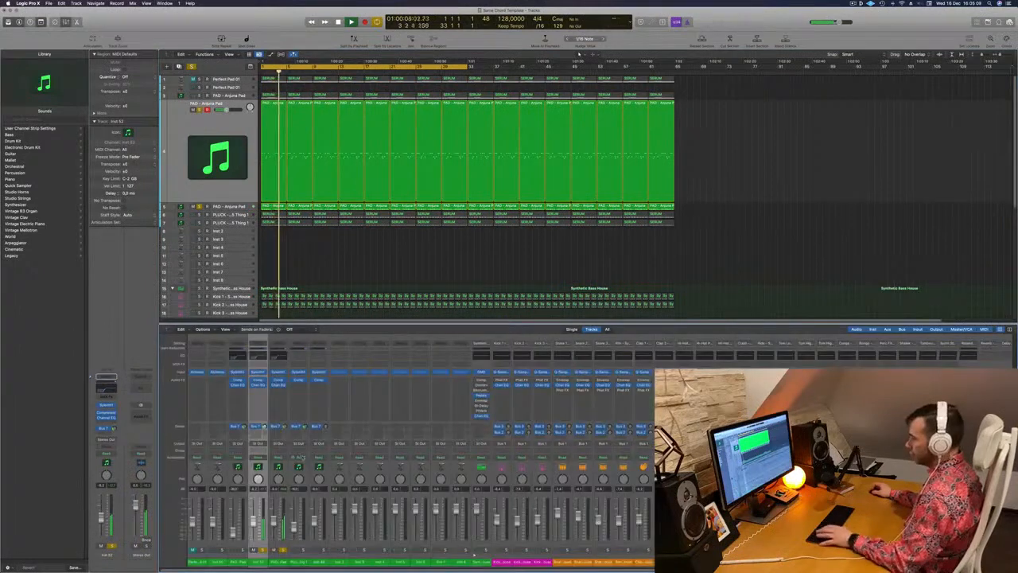
pyautogui.keyDown('shift'); pyautogui.click(277, 563); pyautogui.keyUp('shift')
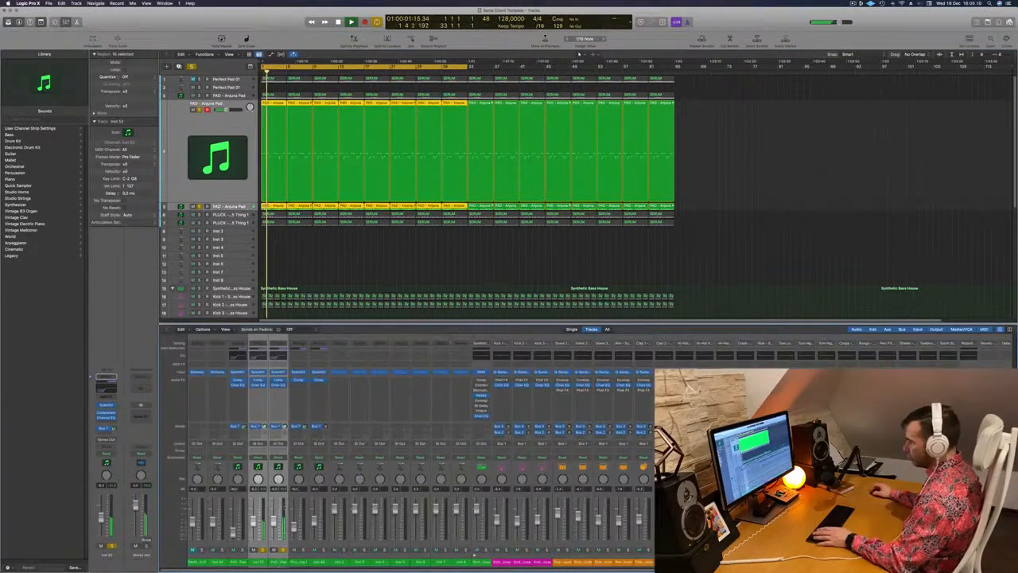
pyautogui.click(276, 458)
pyautogui.click(277, 443)
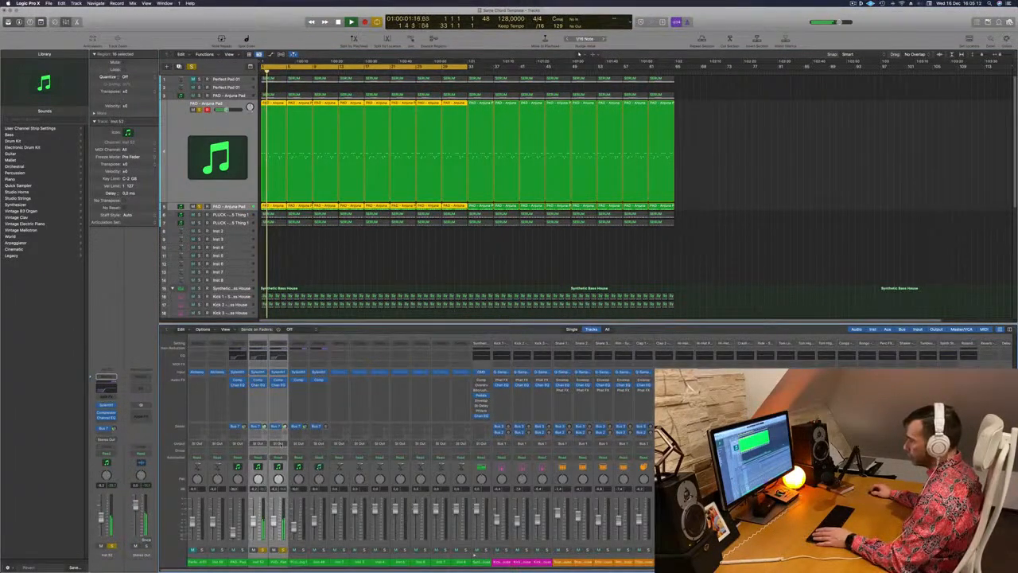
pyautogui.click(276, 443)
pyautogui.moveTo(283, 467)
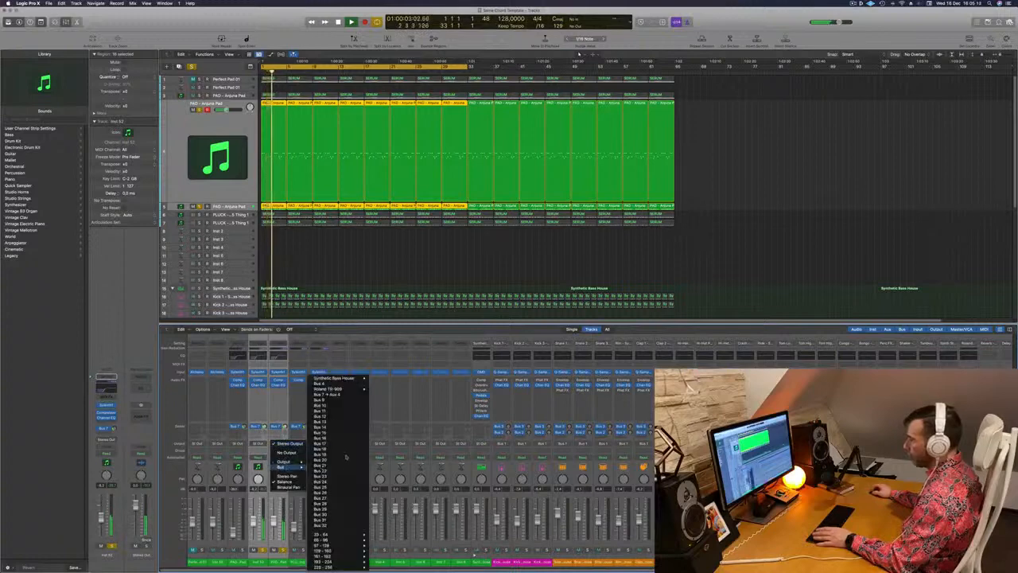
pyautogui.click(347, 405)
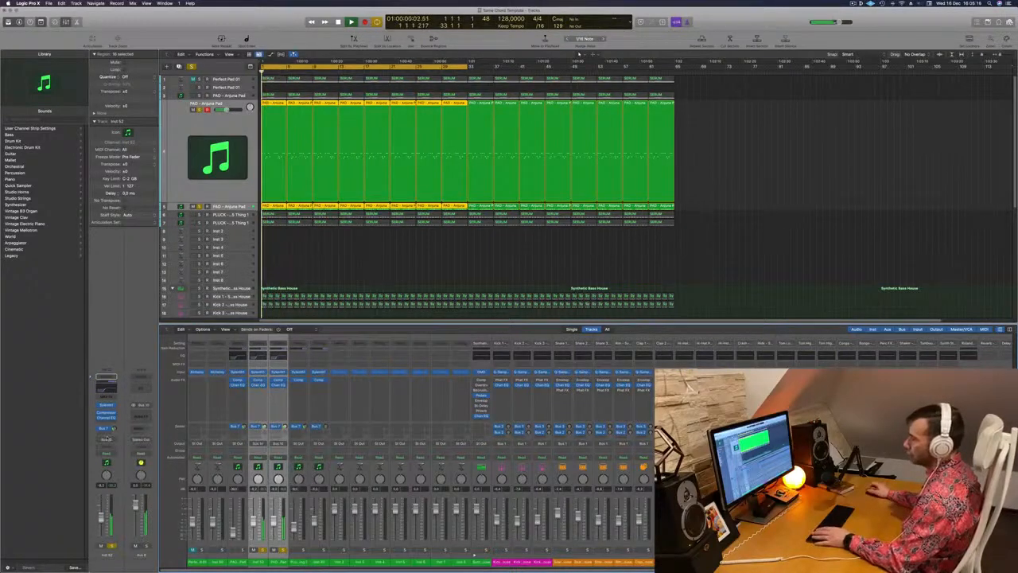
# Step: Insert a stereo Compressor on the Bus 10 aux channel, restart playback and close the plug-in window
pyautogui.click(140, 414)
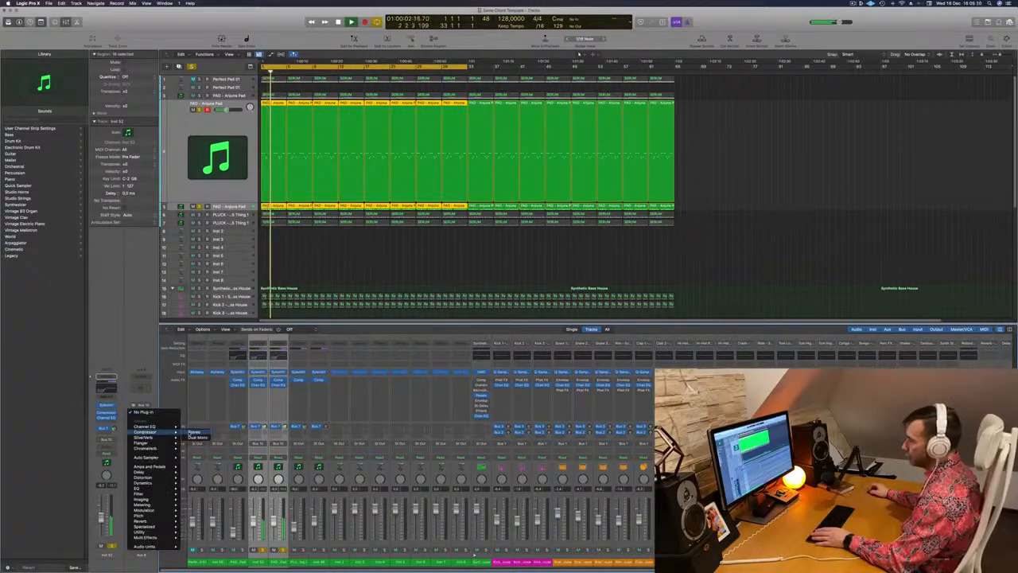
pyautogui.click(196, 432)
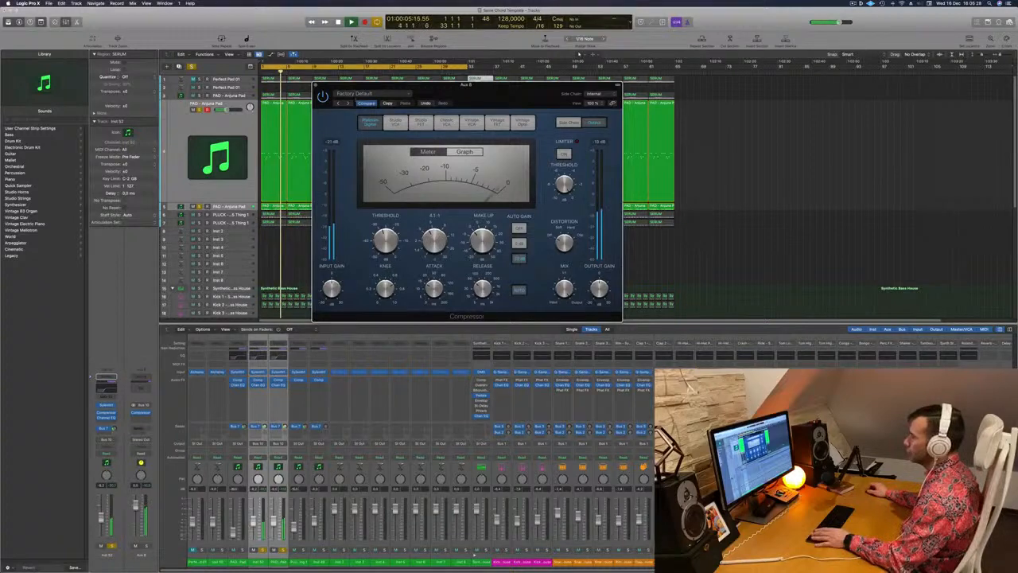
pyautogui.press('Return')
pyautogui.click(315, 86)
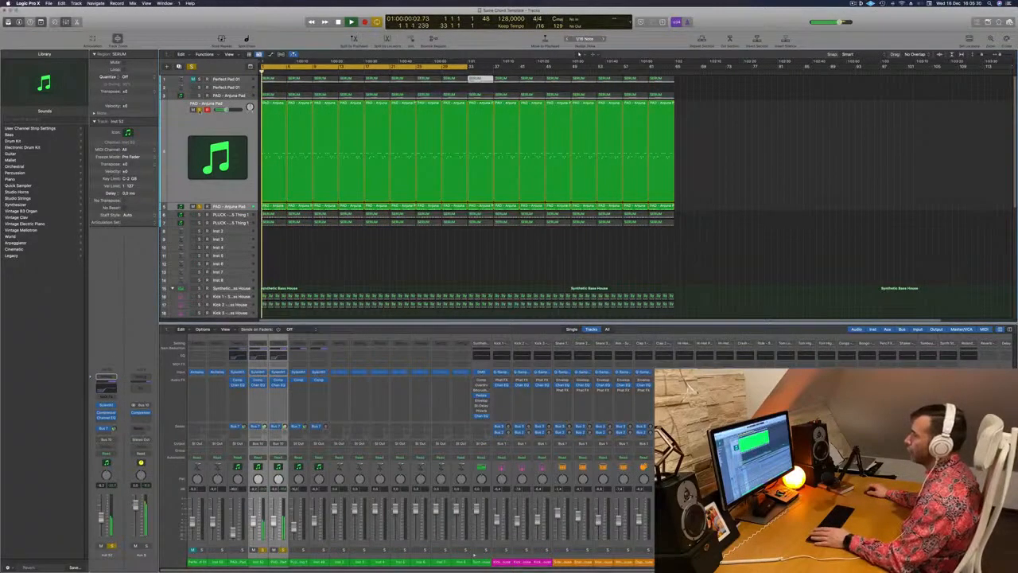
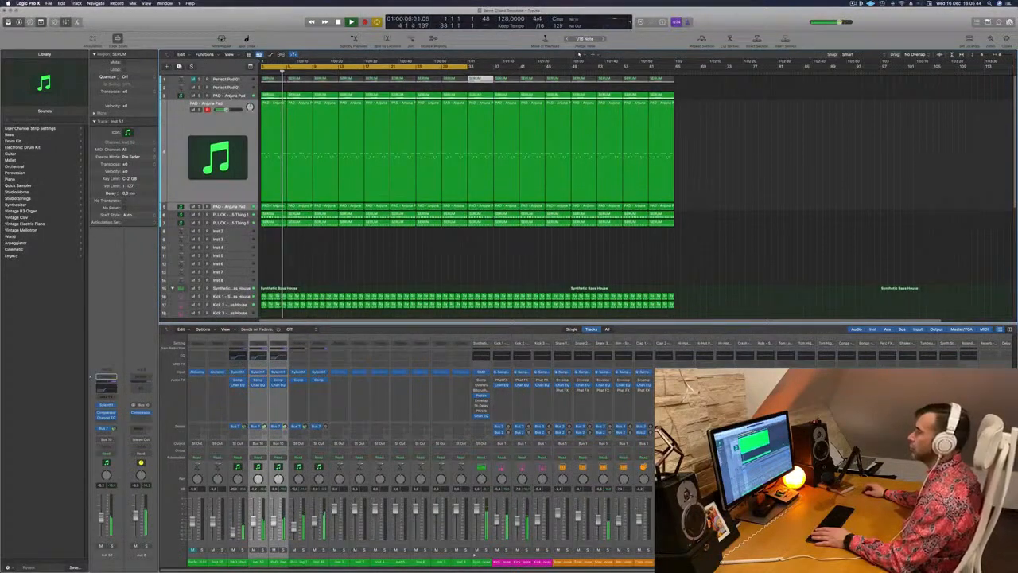
# Step: Select the PAD - Anjuna Pad chord track, 3, and compare it in solo and in the full mix
pyautogui.click(219, 98)
pyautogui.click(199, 102)
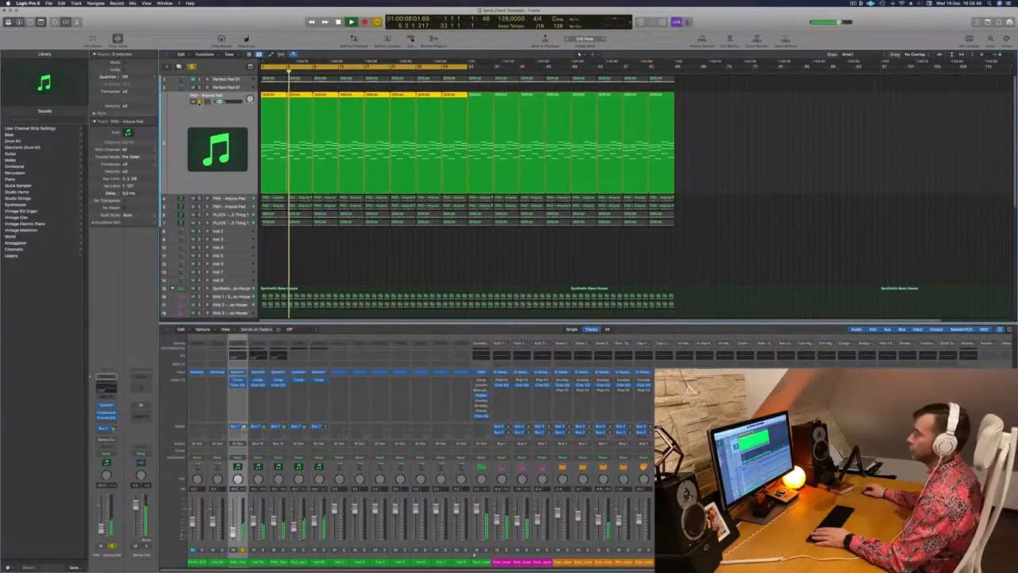
pyautogui.click(199, 102)
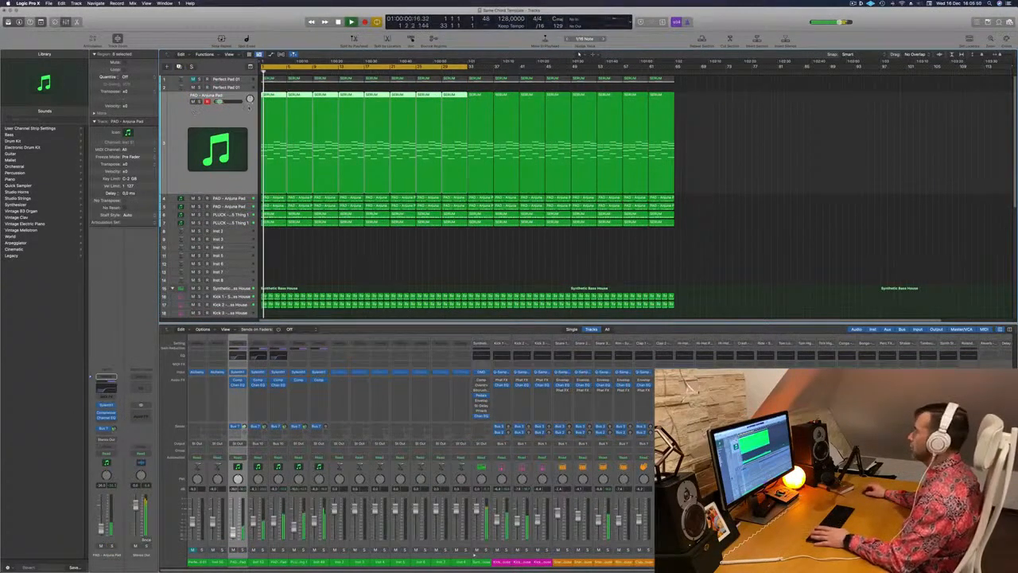
pyautogui.click(854, 3)
pyautogui.click(753, 22)
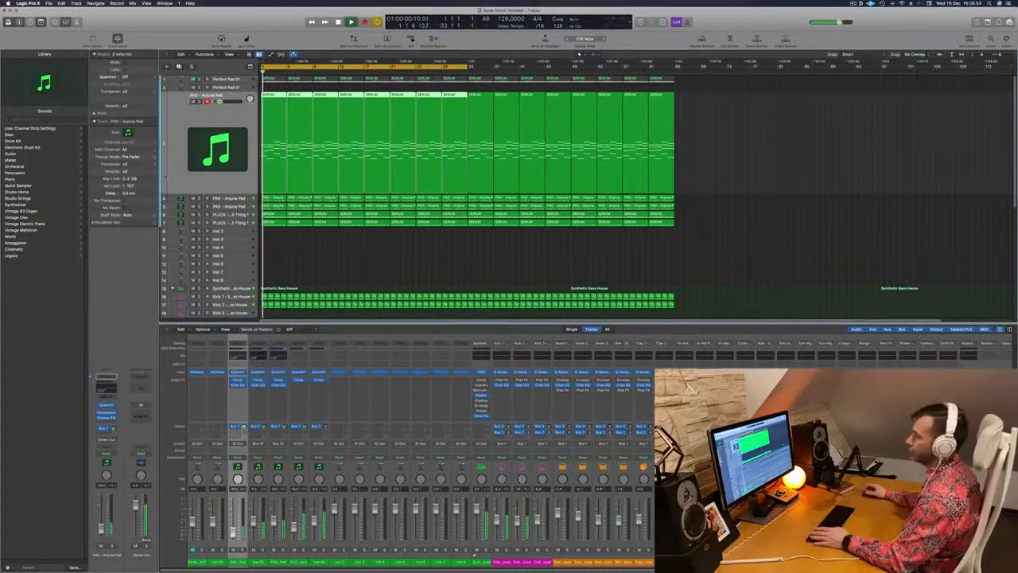
# Step: Stop playback, select all regions in the arrangement and name them by their tracks
pyautogui.scroll(-3, 290, 260)
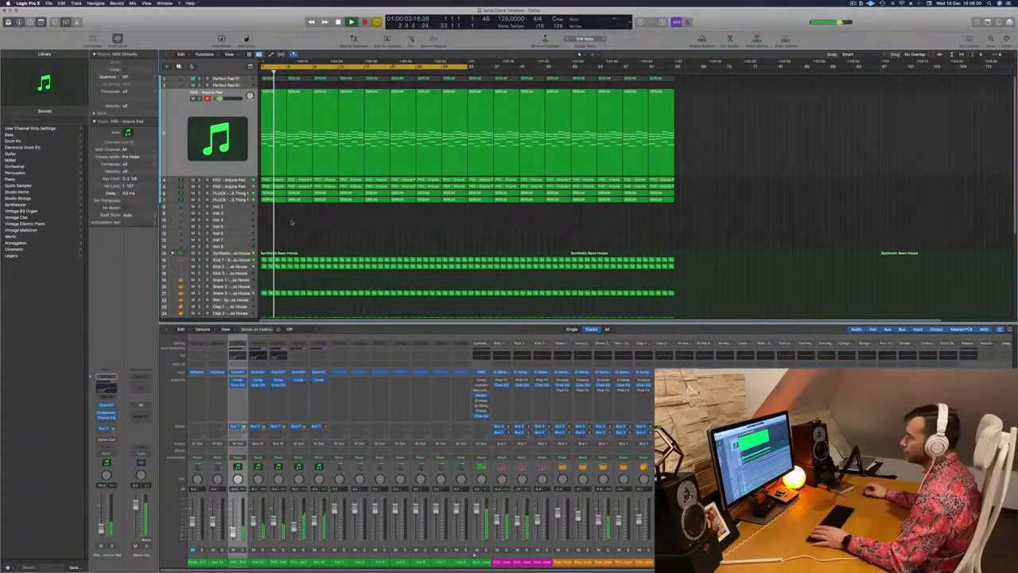
pyautogui.scroll(3, 301, 234)
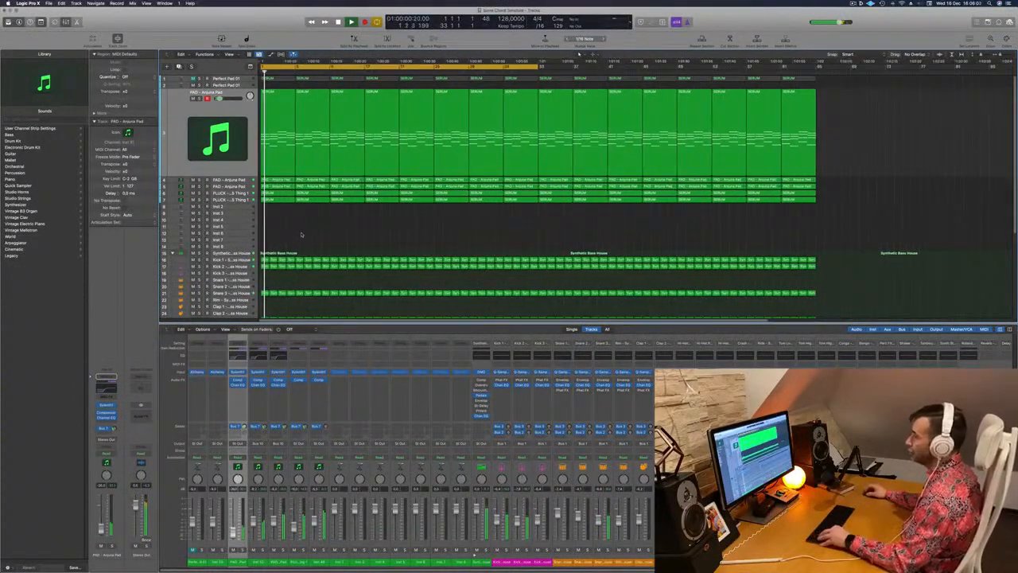
pyautogui.press('space')
pyautogui.press('super+a')
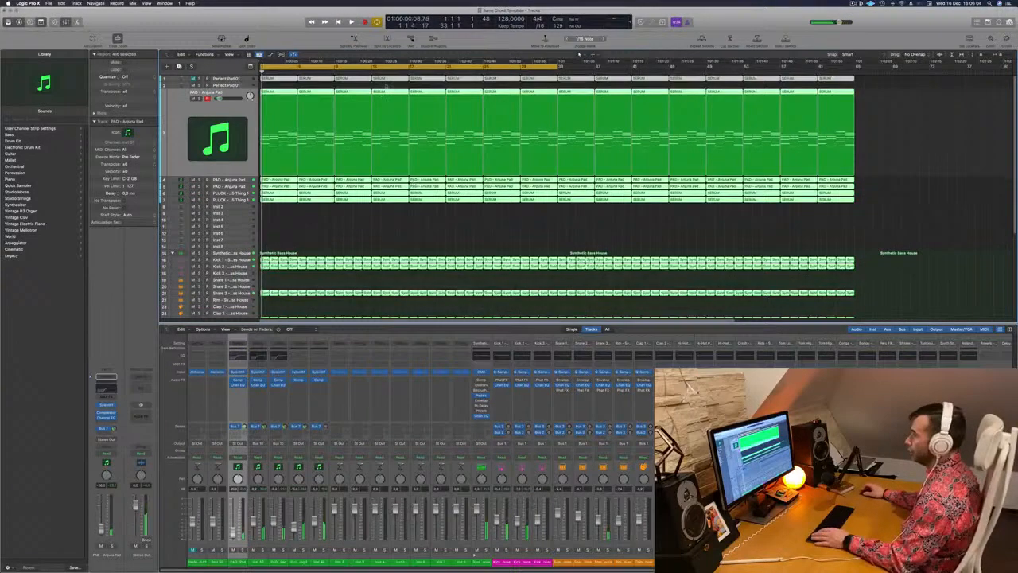
pyautogui.rightClick(387, 93)
pyautogui.click(403, 97)
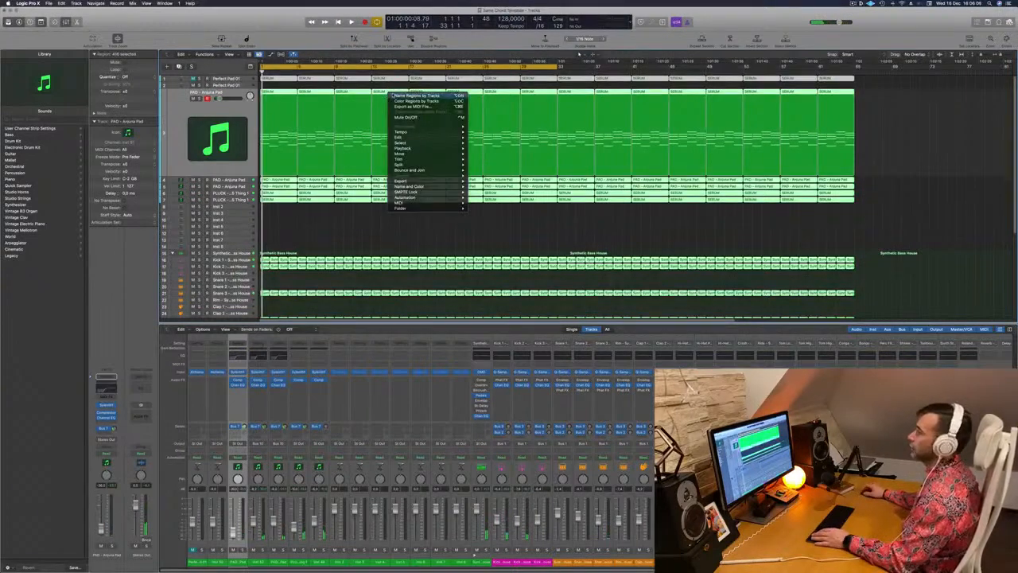
pyautogui.click(191, 119)
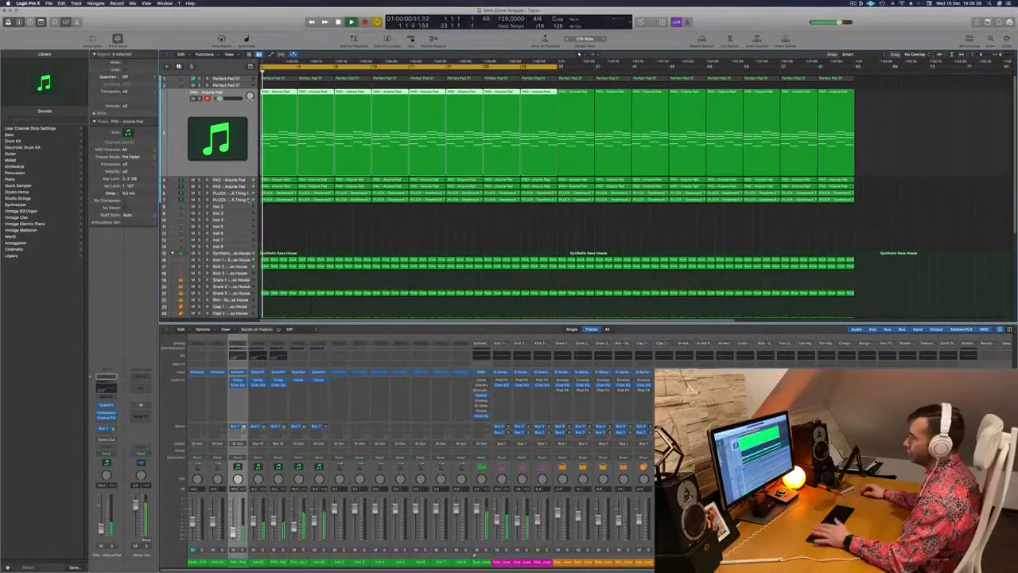
# Step: Duplicate the lower PLUCK - Deadmau5 Thing 1 track, 7, with its settings and open the new track's Sylenth1
pyautogui.click(212, 199)
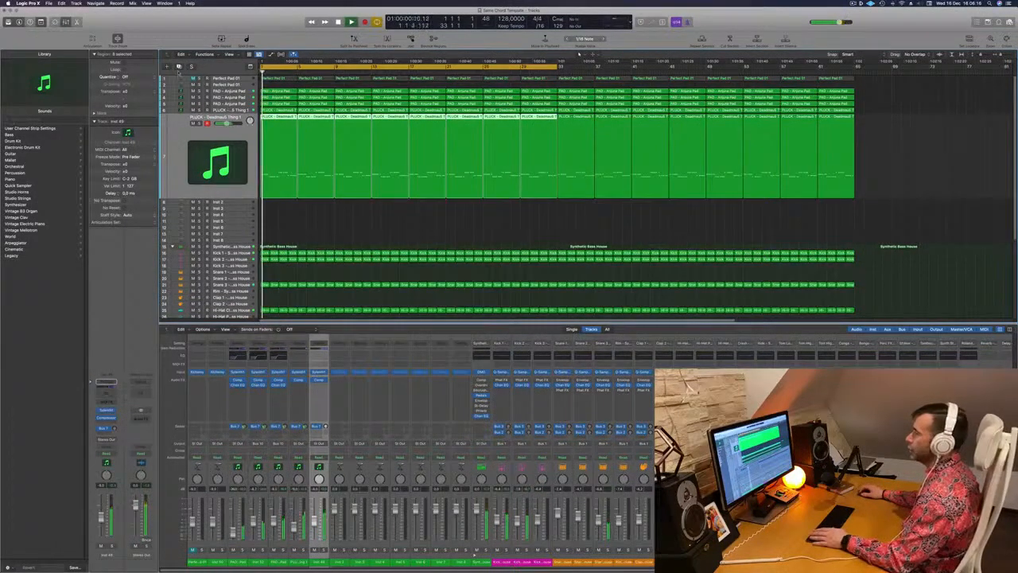
pyautogui.press('Down')
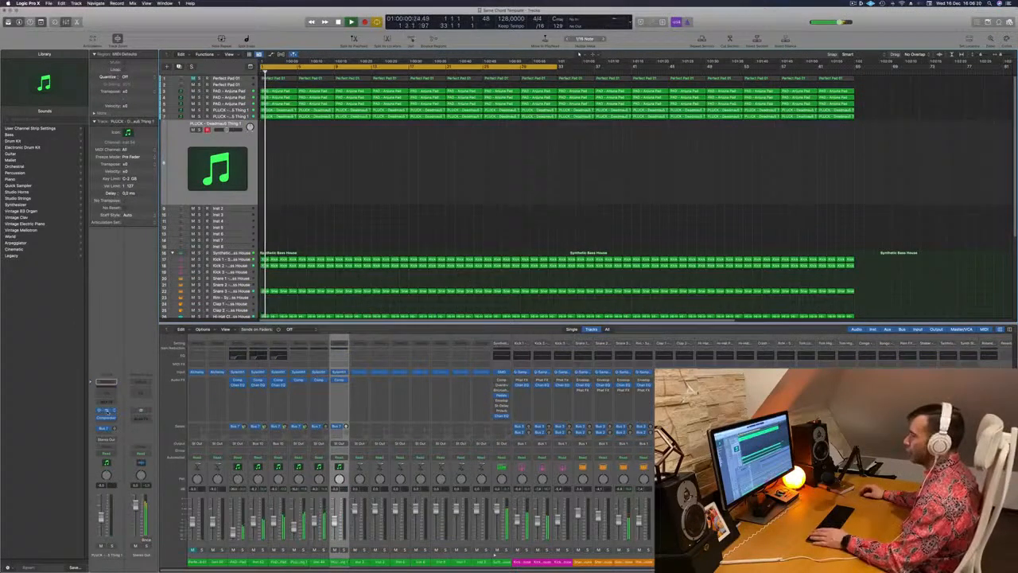
pyautogui.click(339, 371)
pyautogui.press('space')
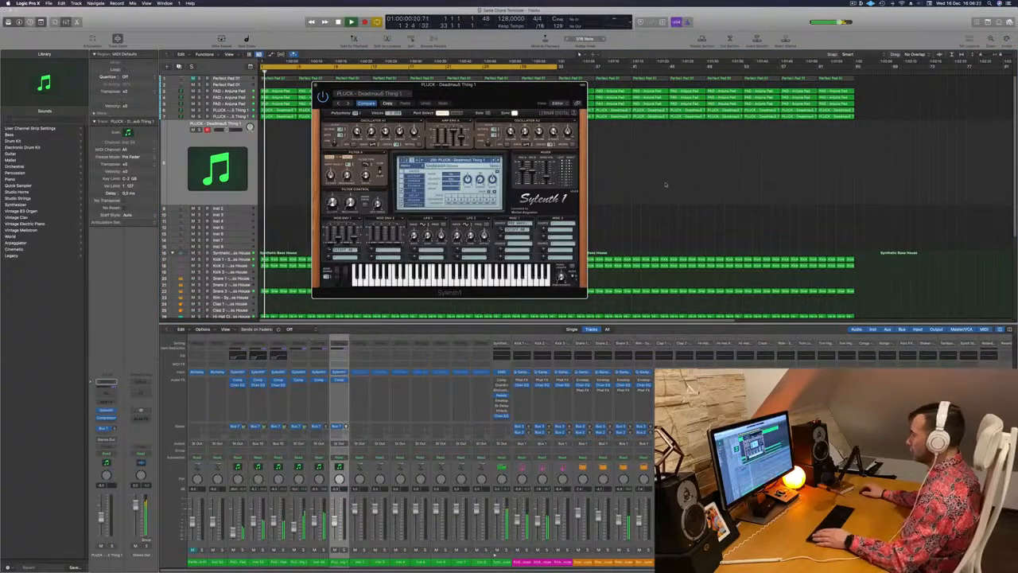
pyautogui.press('space')
pyautogui.moveTo(478, 92); pyautogui.dragTo(362, 129)
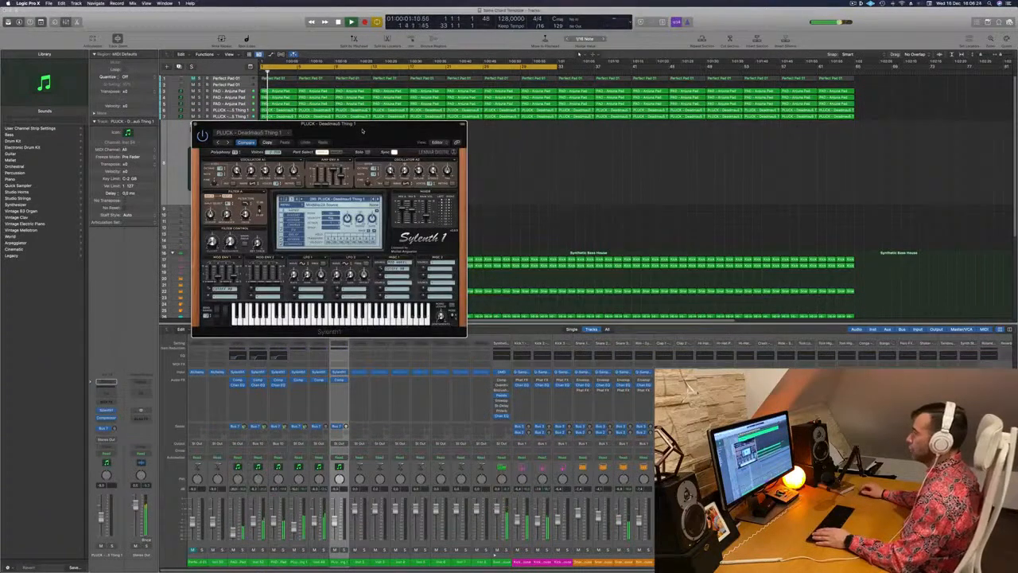
# Step: Show Musical Typing and audition Sylenth1 pluck presets including PLUCK - Dream Pluck, settling on PLUCK - Deadmau5 Toy
pyautogui.press('super+k')
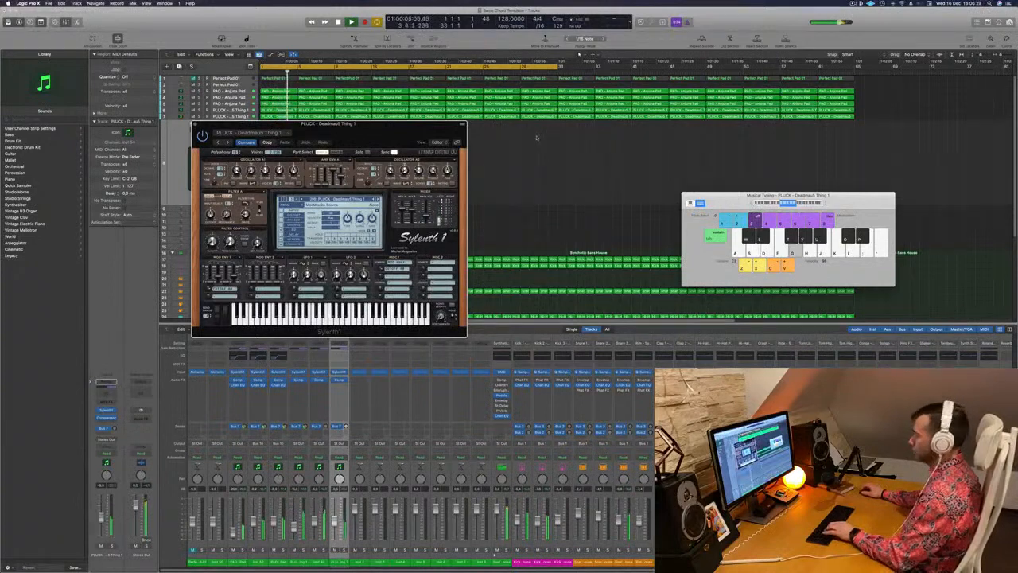
pyautogui.moveTo(360, 134); pyautogui.dragTo(560, 128)
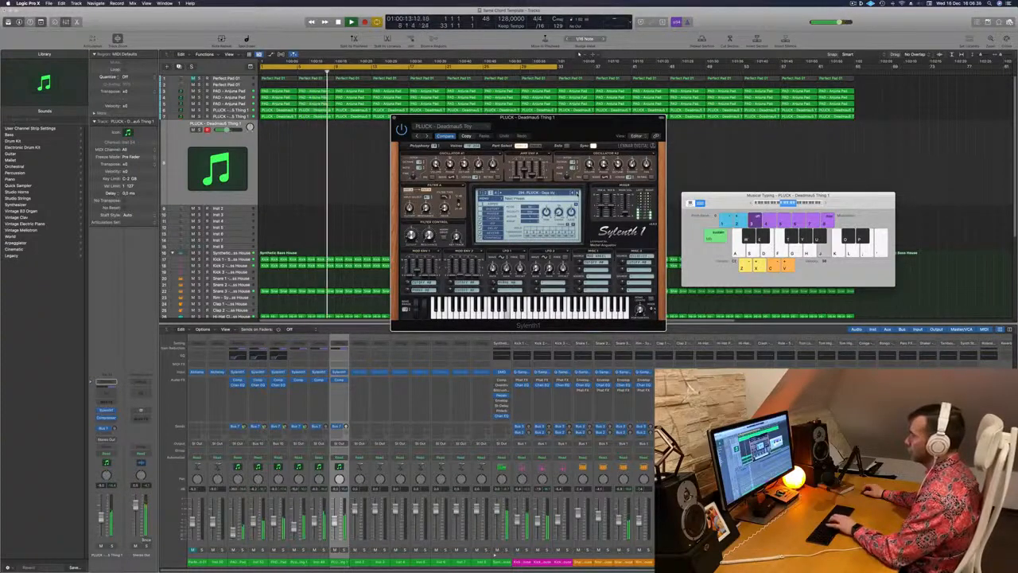
pyautogui.click(577, 193)
pyautogui.press('j')
pyautogui.press('j')
pyautogui.click(576, 194)
pyautogui.press('k')
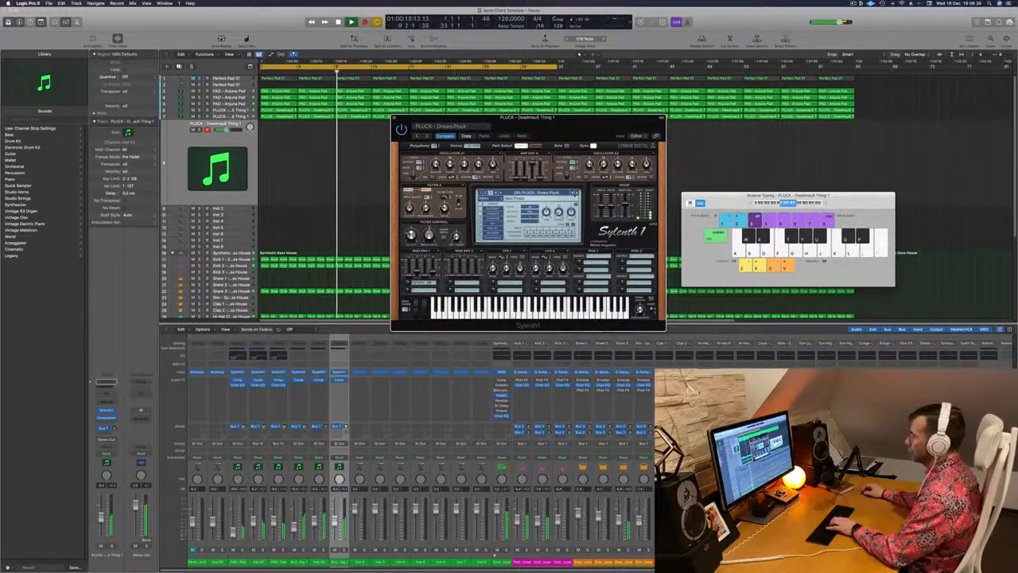
pyautogui.click(573, 193)
pyautogui.click(572, 193)
pyautogui.press('j')
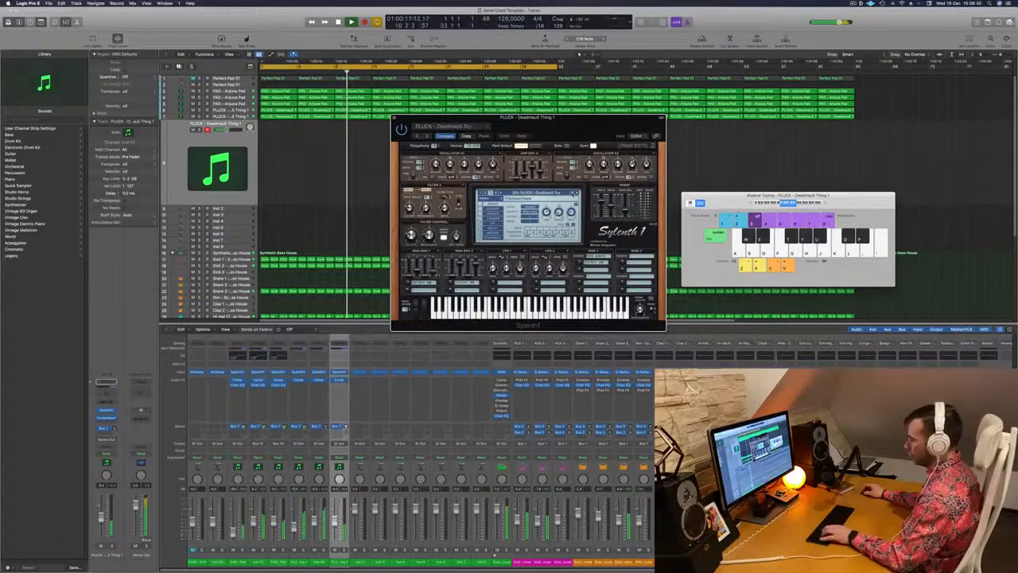
# Step: Try out melody notes over the playing arrangement with the PLUCK - Deadmau5 Toy preset, raising the Musical Typing octave by one
pyautogui.press('a')
pyautogui.press('g')
pyautogui.press('l')
pyautogui.press(';')
pyautogui.press(';')
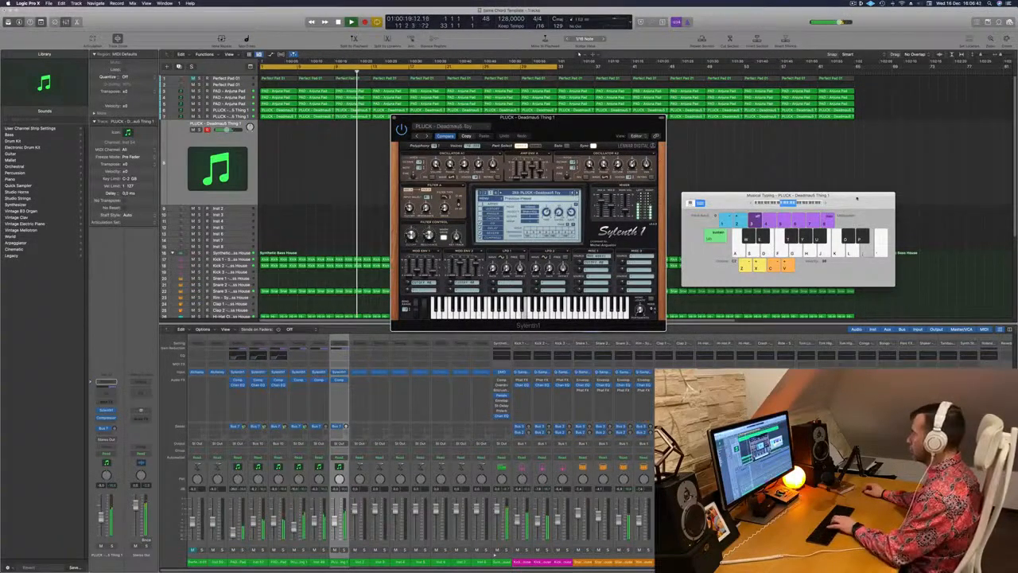
pyautogui.press('x')
pyautogui.press(';')
pyautogui.press('l')
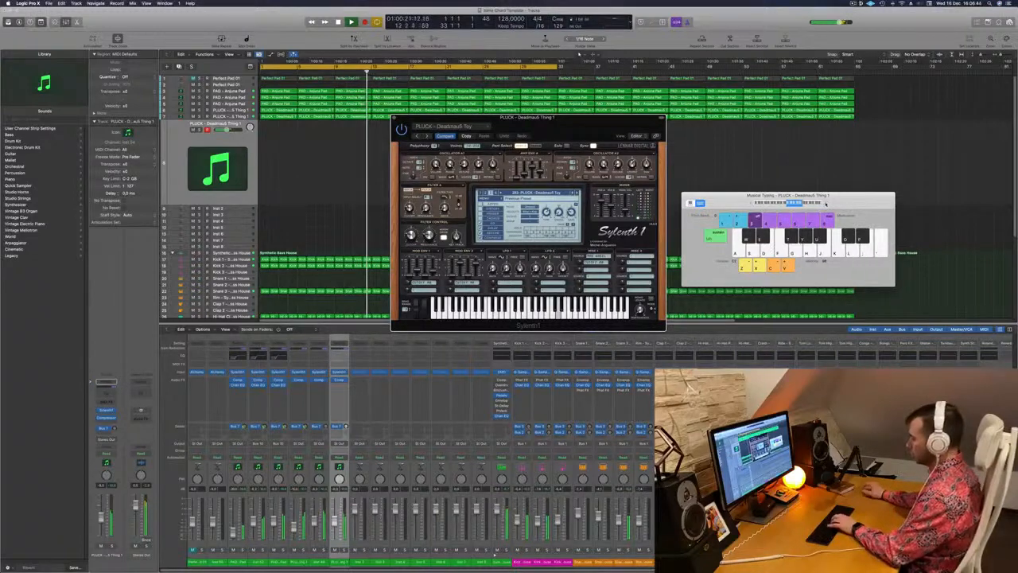
pyautogui.press('k')
pyautogui.press('j')
pyautogui.press('j')
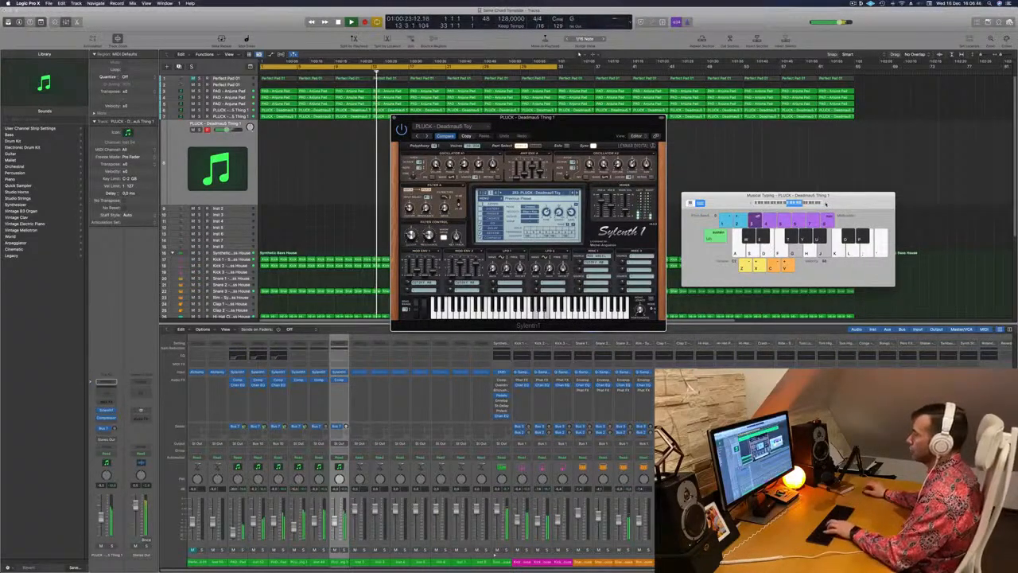
pyautogui.press('f')
pyautogui.press('g')
pyautogui.press('h')
pyautogui.press('j')
pyautogui.press('h')
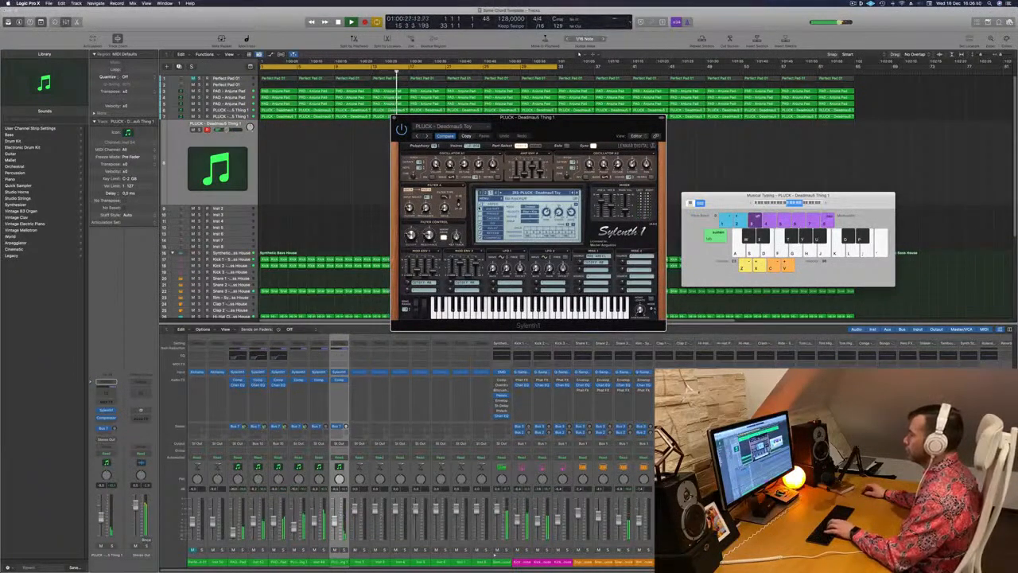
pyautogui.press('f')
pyautogui.press('h')
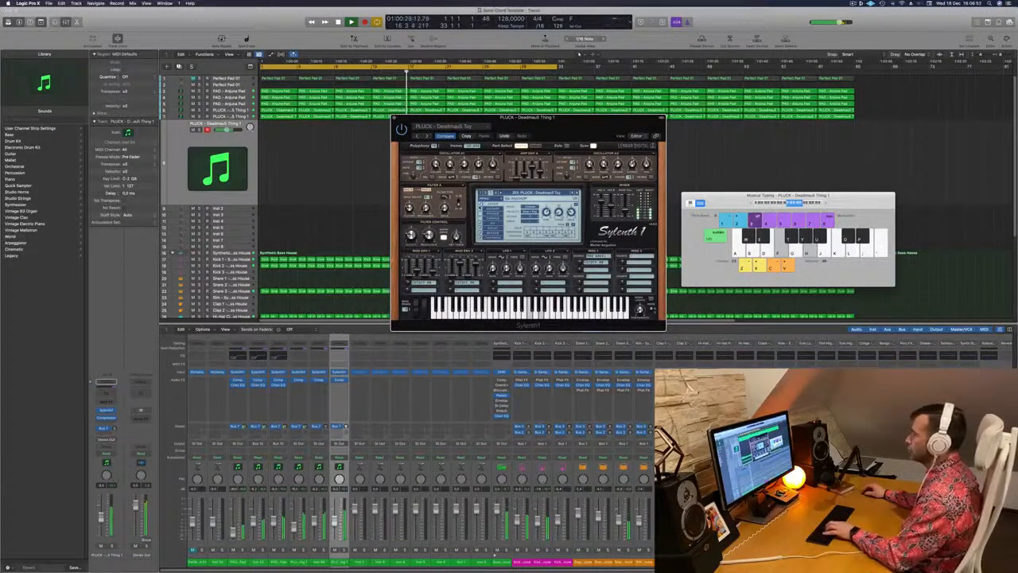
# Step: Copy the first PAD - Anjuna Pad region to the start of the new pluck track and open it in the Piano Roll
pyautogui.moveTo(499, 118); pyautogui.dragTo(580, 116)
pyautogui.press('Return')
pyautogui.click(275, 118)
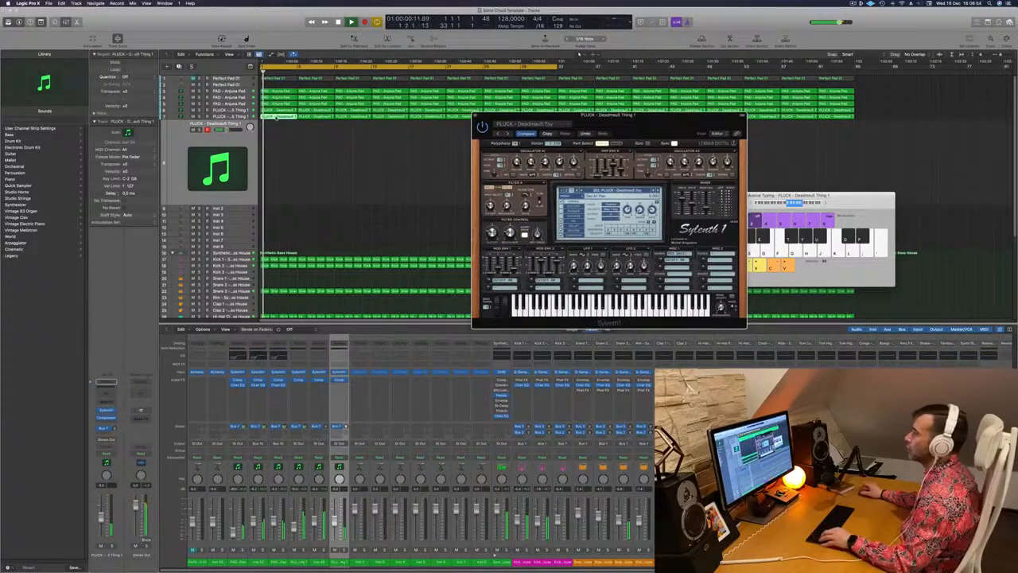
pyautogui.moveTo(264, 116); pyautogui.dragTo(272, 133)
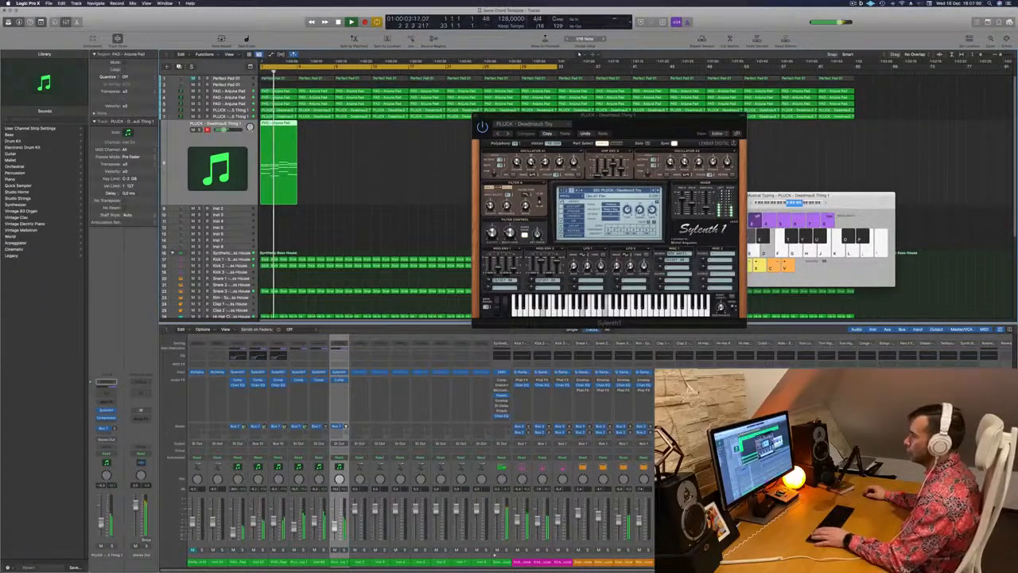
pyautogui.moveTo(678, 125); pyautogui.dragTo(603, 127)
pyautogui.press('Return')
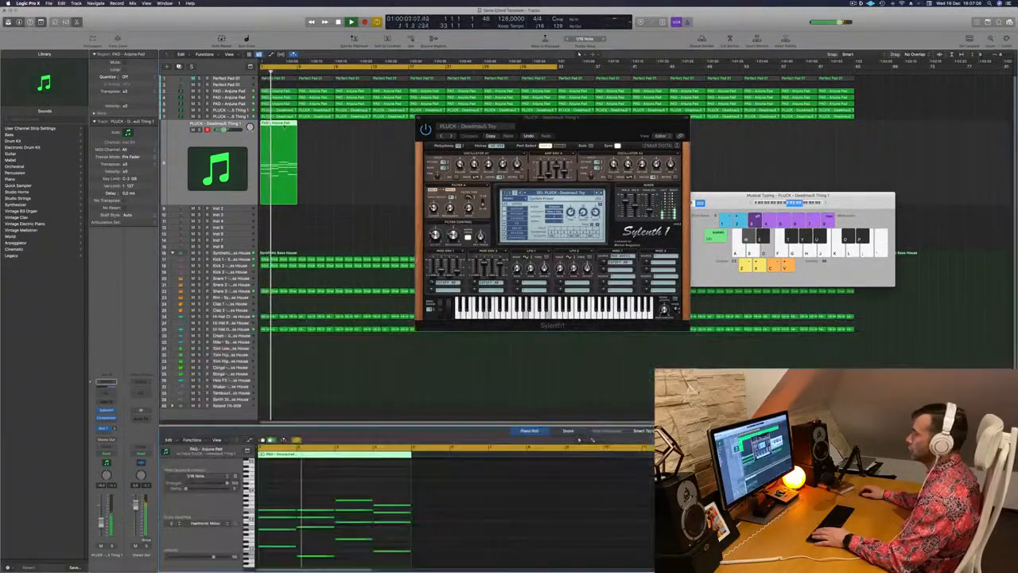
pyautogui.press('p')
# Step: Transpose all notes of the copied region down one octave and resume playback
pyautogui.press('super+a')
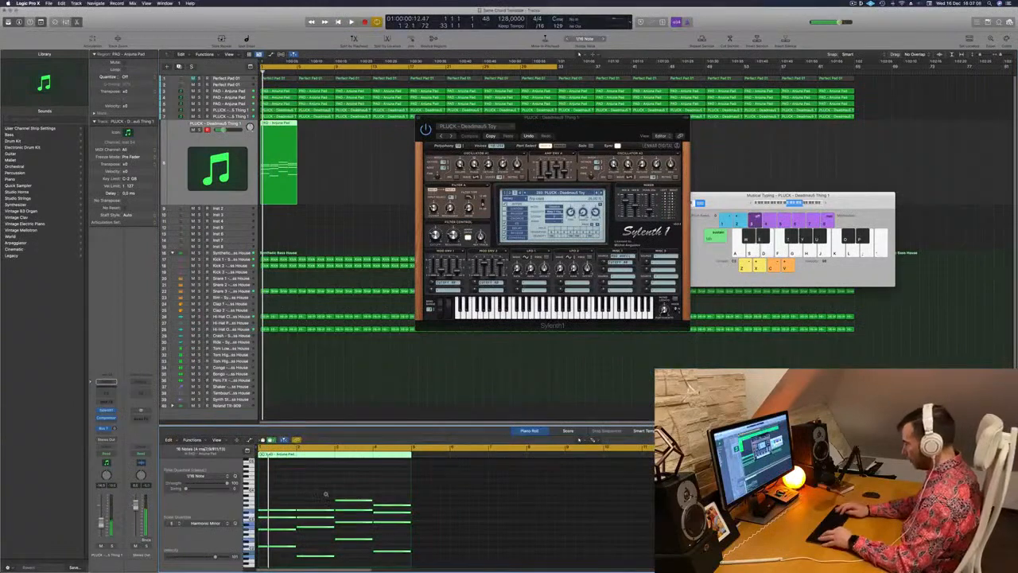
pyautogui.hotkey('alt', 'shift', 'Down')
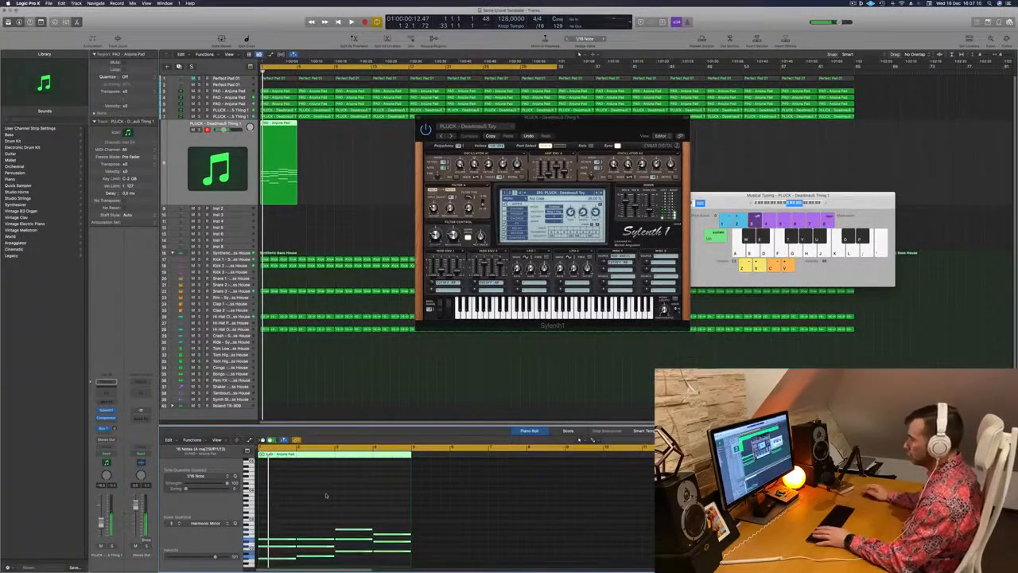
pyautogui.press('space')
# Step: Change the new pluck track's Sylenth1 preset to PLUCK - Deadmau5 Thing 2 and restart playback
pyautogui.moveTo(558, 132)
pyautogui.mouseDown()
pyautogui.moveTo(578, 139)
pyautogui.moveTo(543, 141)
pyautogui.mouseUp()
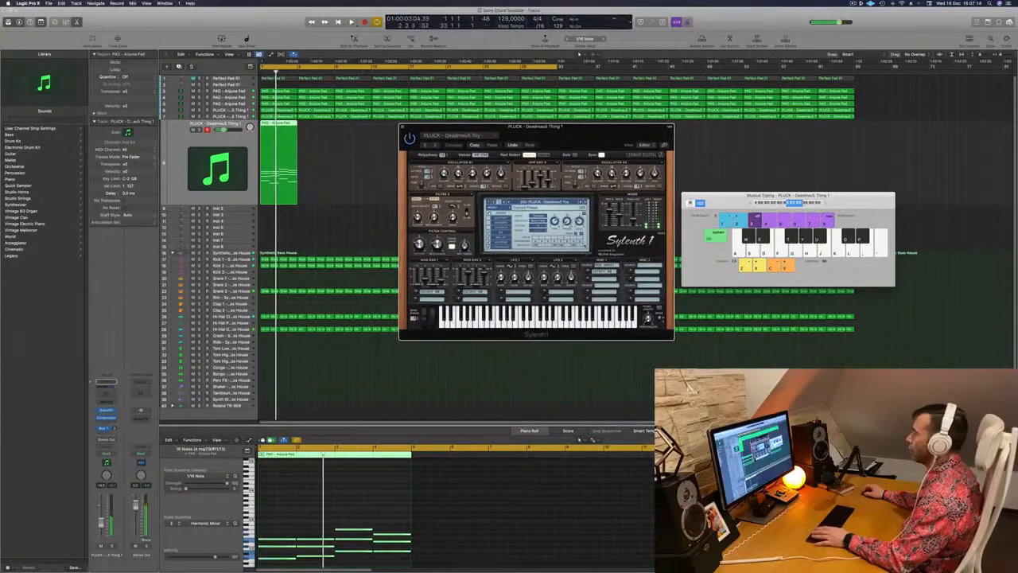
pyautogui.click(583, 202)
pyautogui.press('Return')
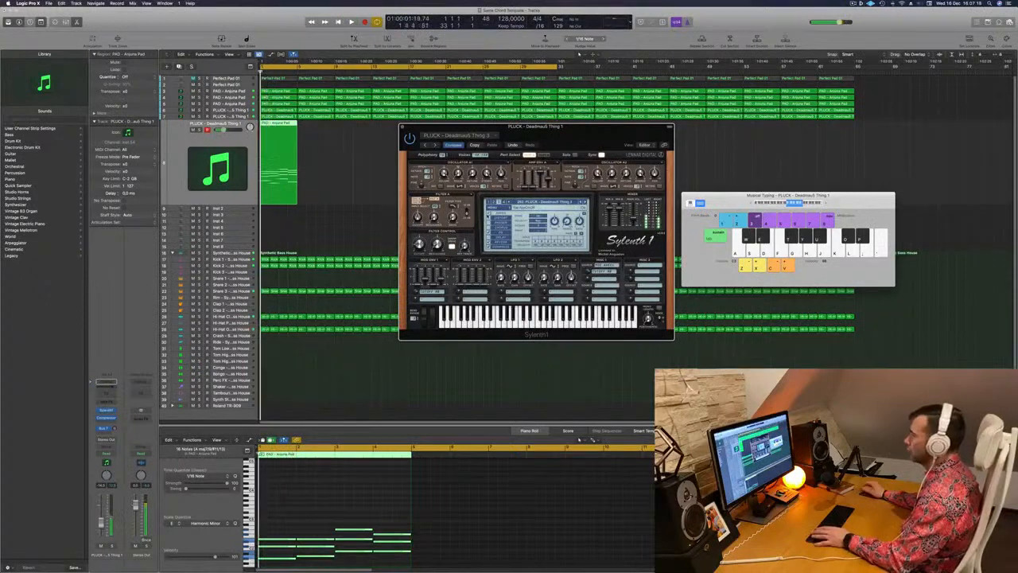
pyautogui.moveTo(578, 139); pyautogui.dragTo(592, 133)
# Step: Compare the new pluck track in solo and in the full mix
pyautogui.click(200, 129)
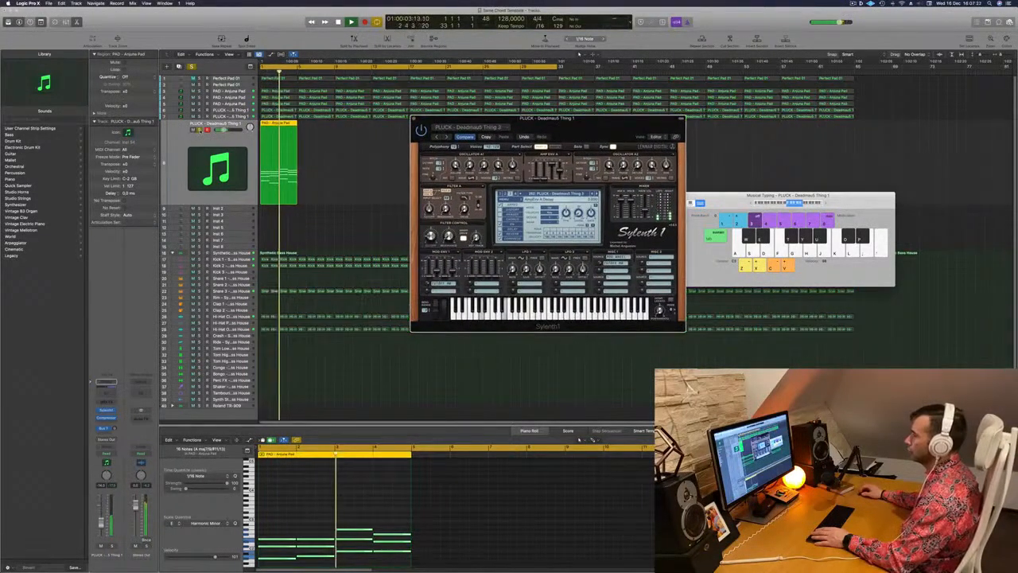
pyautogui.click(199, 129)
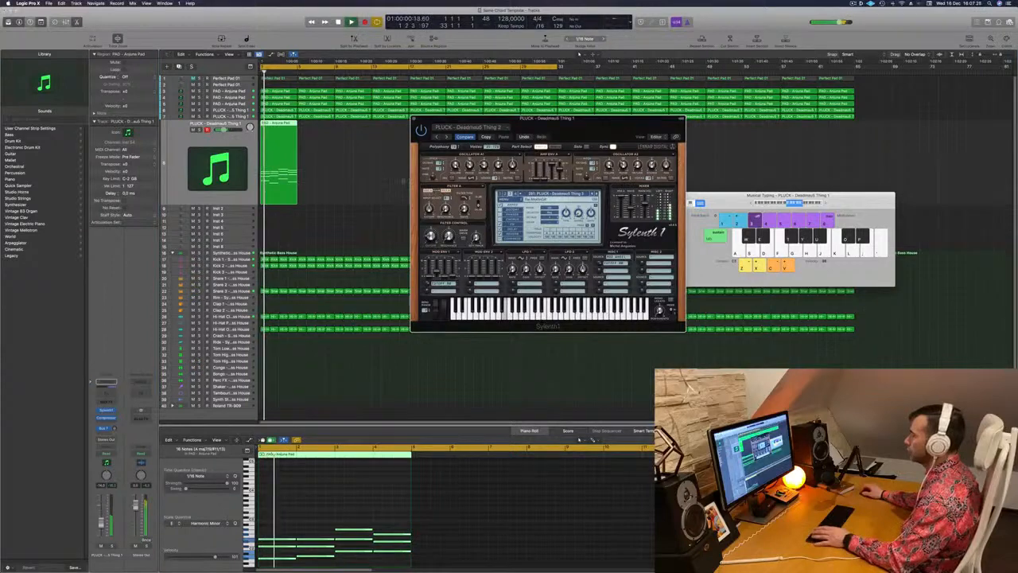
pyautogui.click(200, 130)
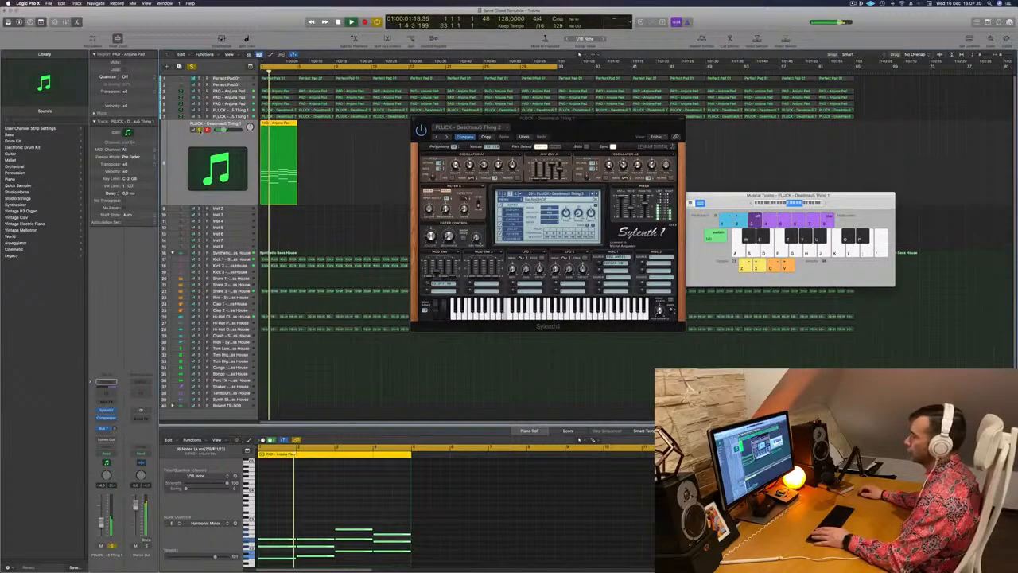
pyautogui.click(200, 130)
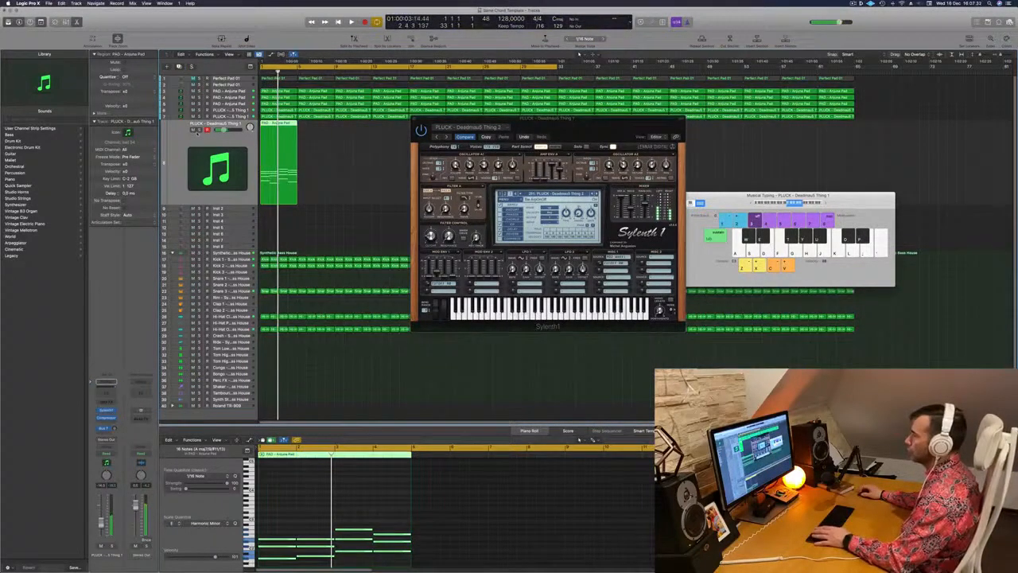
# Step: Transpose all notes of the copied region up one octave in the Piano Roll
pyautogui.click(338, 501)
pyautogui.press('super+a')
pyautogui.hotkey('alt', 'shift', 'Up')
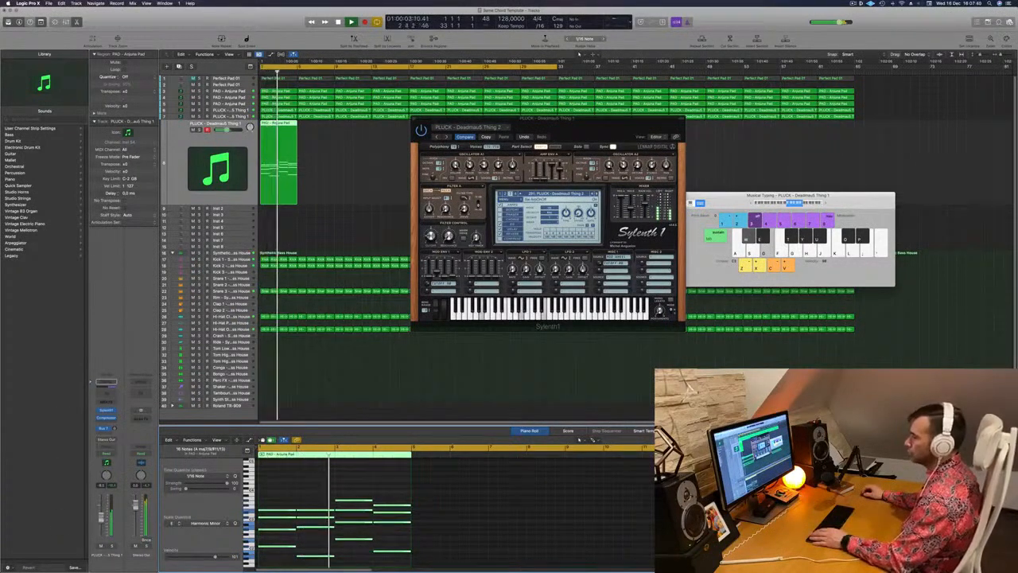
# Step: Open a Channel EQ on the new pluck track and enable its low cut at 410 Hz, 12 dB/Oct
pyautogui.click(103, 393)
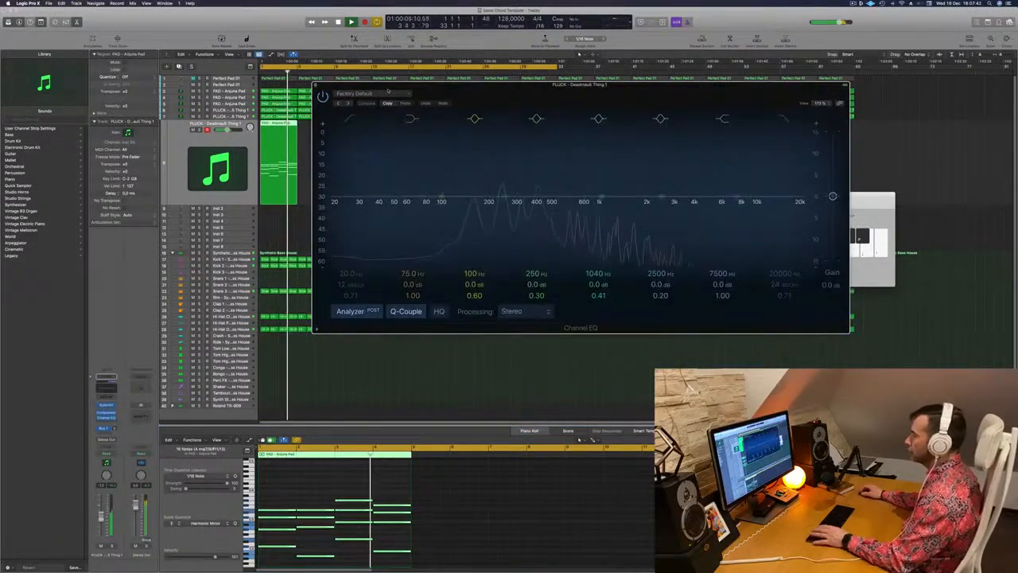
pyautogui.click(350, 118)
pyautogui.moveTo(389, 169); pyautogui.dragTo(551, 168)
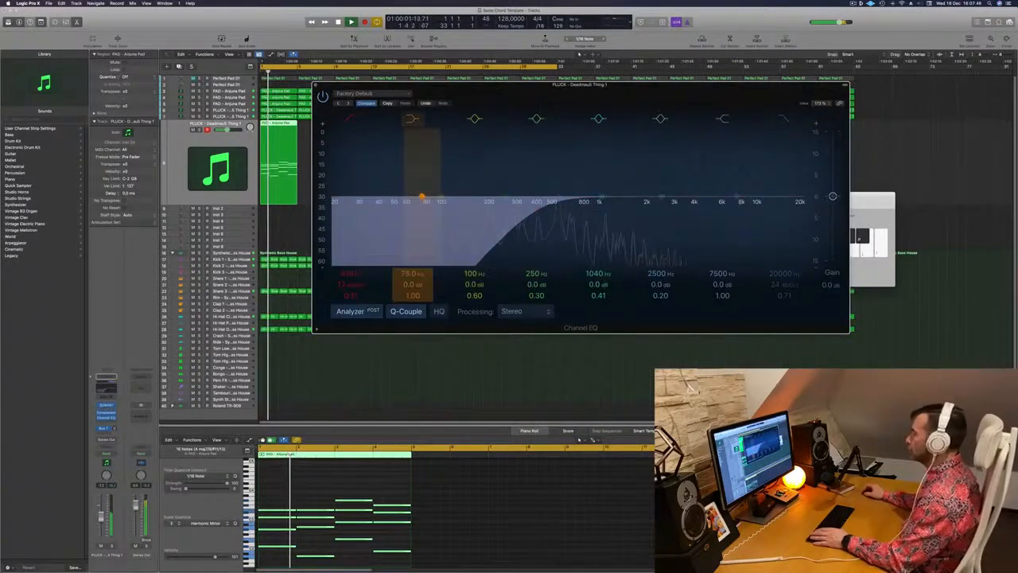
# Step: Reopen the new pluck track's Sylenth1, restart playback and solo the track to check its sound
pyautogui.click(105, 405)
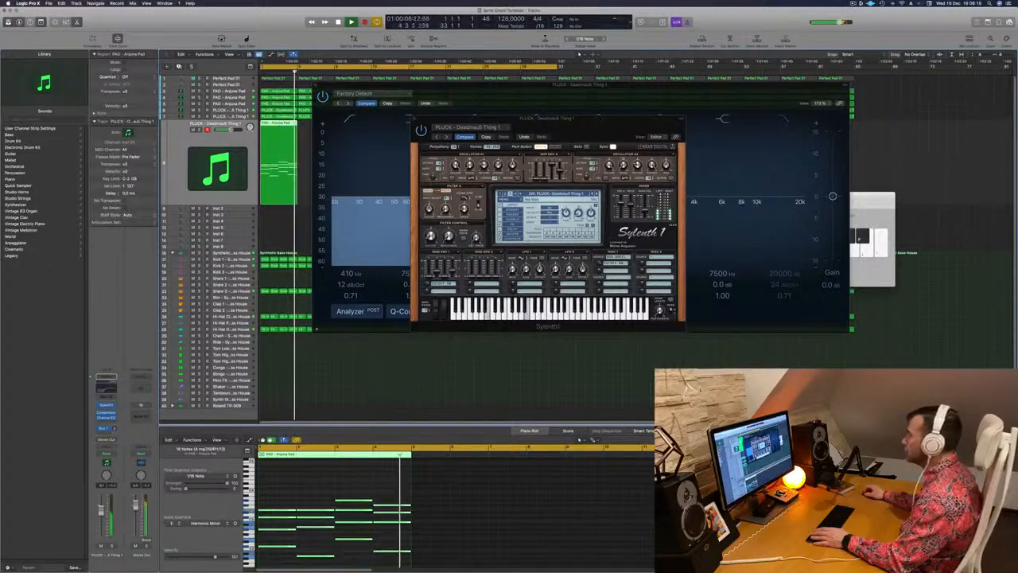
pyautogui.moveTo(587, 132); pyautogui.dragTo(632, 130)
pyautogui.press('space')
pyautogui.press('space')
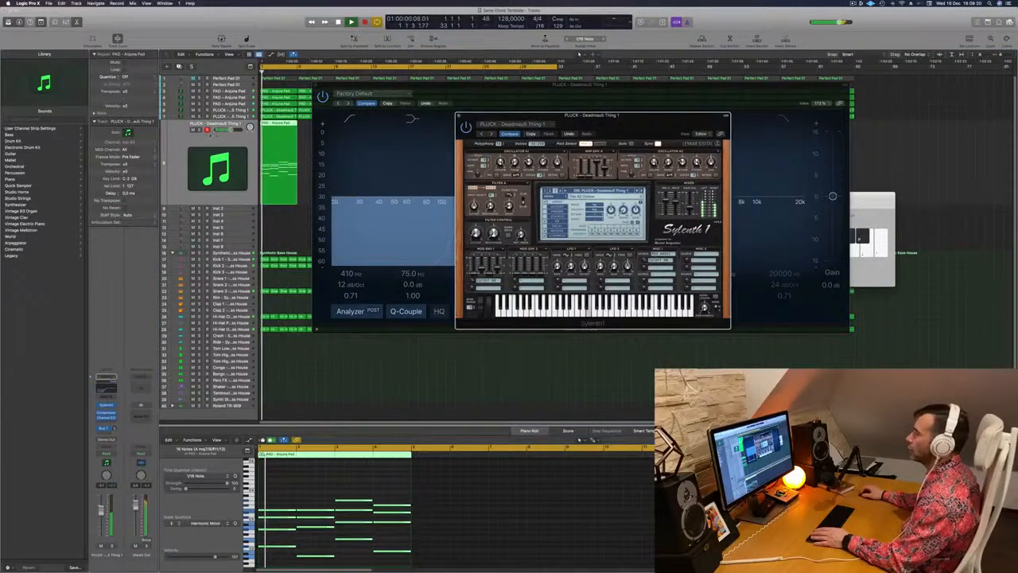
pyautogui.click(200, 130)
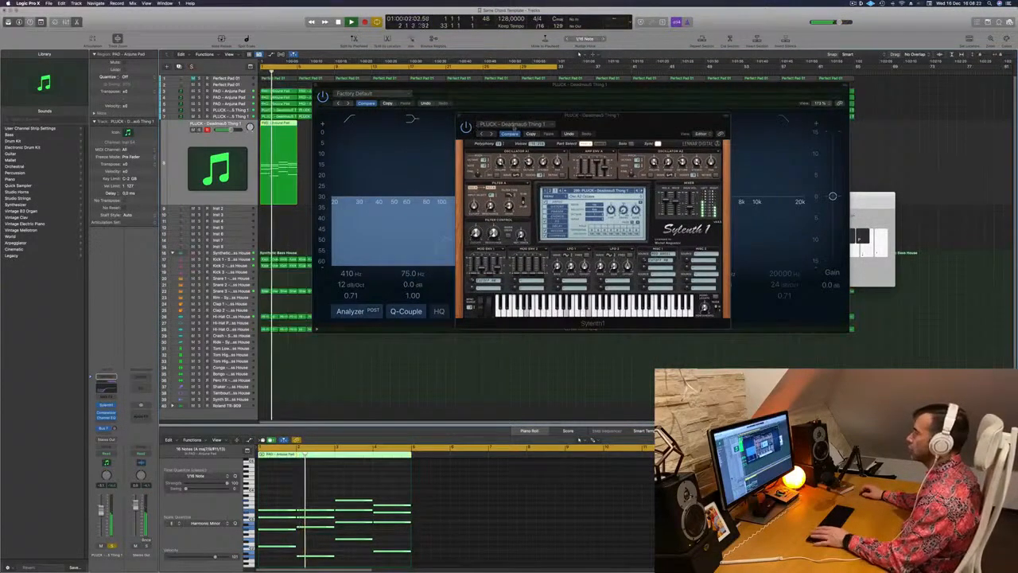
# Step: Load the PLUCK - 4AM preset in the new pluck track's Sylenth1
pyautogui.moveTo(593, 117); pyautogui.dragTo(386, 200)
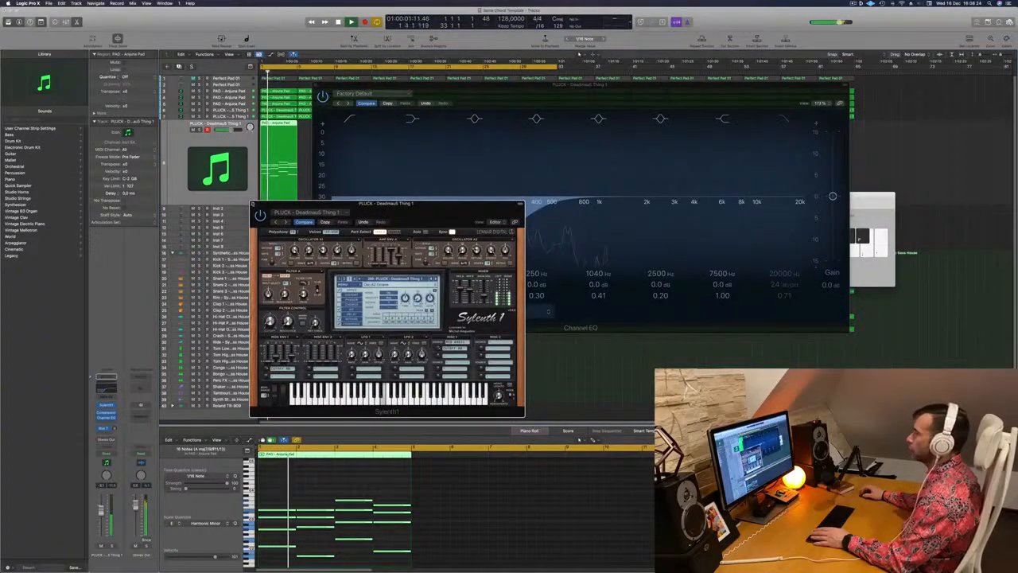
pyautogui.click(253, 203)
pyautogui.moveTo(625, 85); pyautogui.dragTo(964, 116)
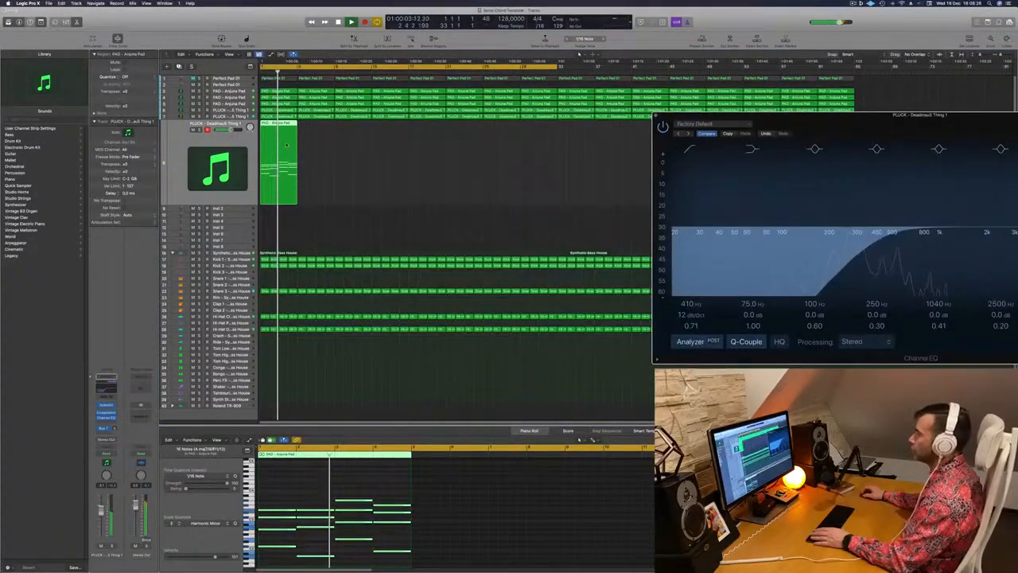
pyautogui.click(106, 405)
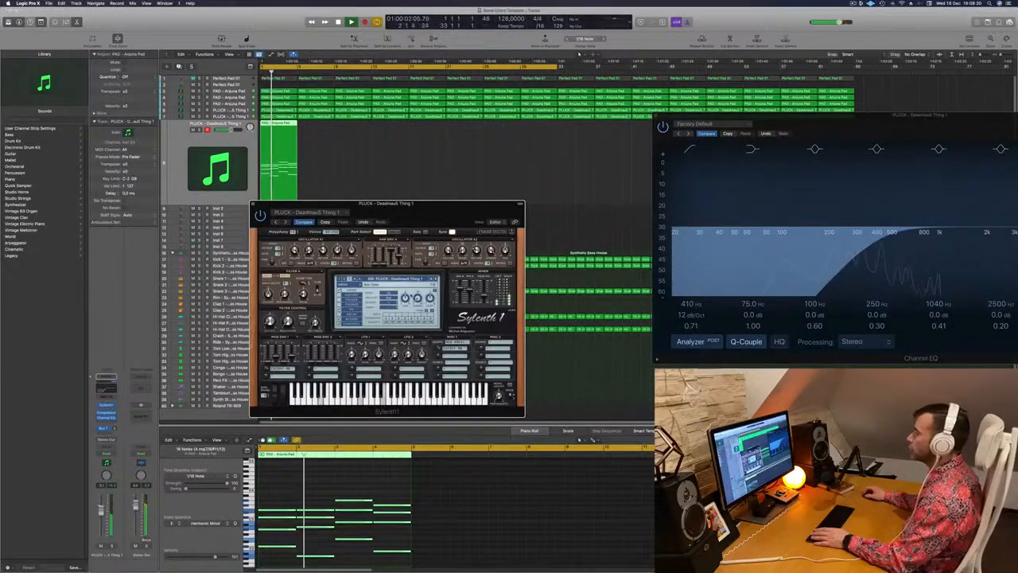
pyautogui.click(386, 279)
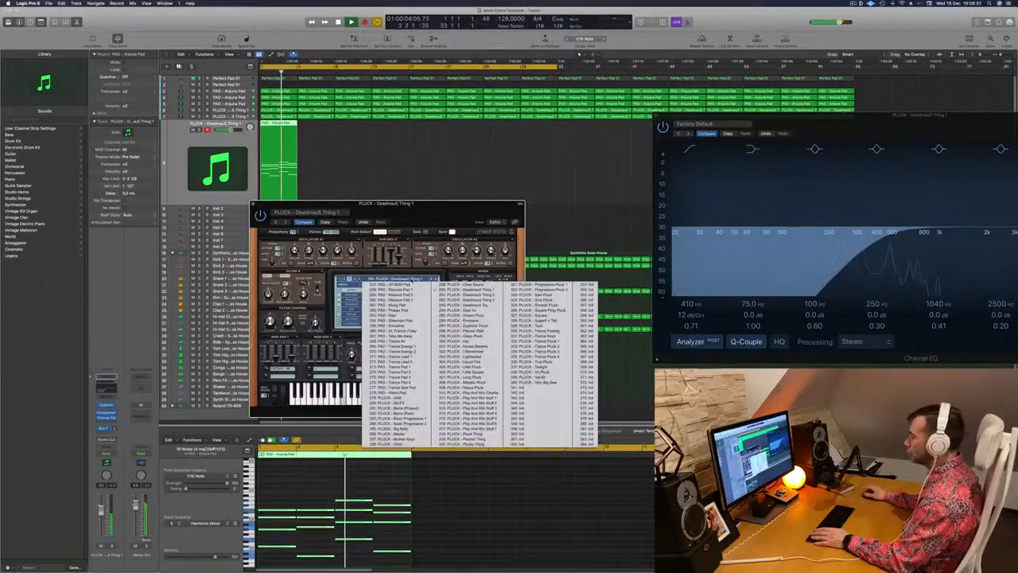
pyautogui.click(389, 398)
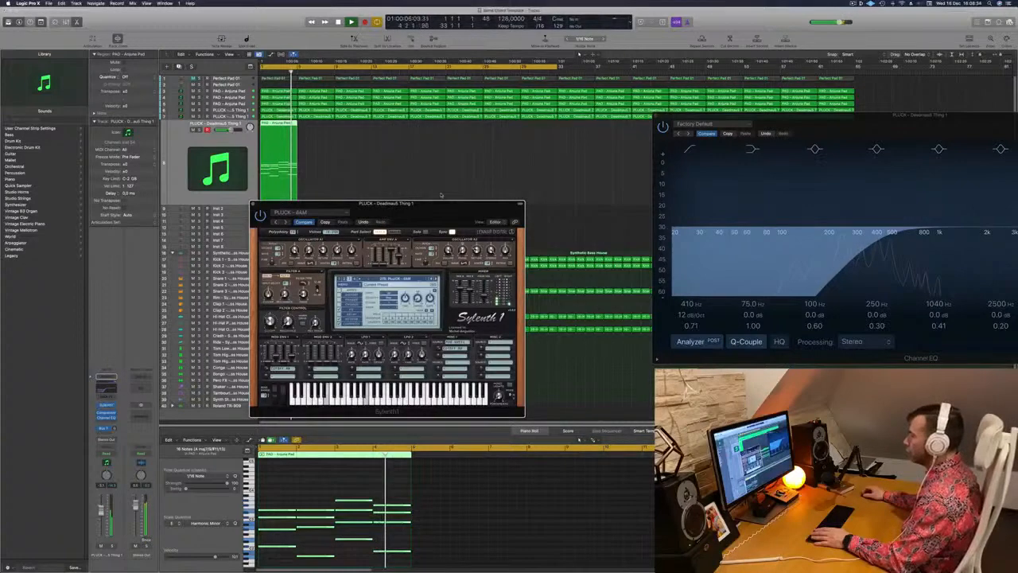
# Step: Lower the new pluck track's volume and replay the mix from the start to check its level
pyautogui.moveTo(387, 202); pyautogui.dragTo(497, 132)
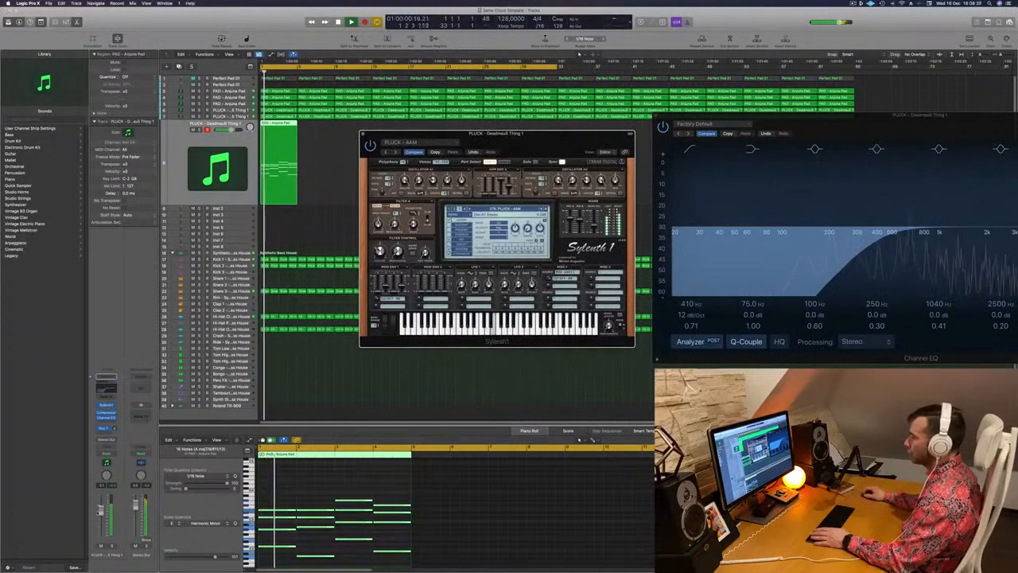
pyautogui.moveTo(101, 510); pyautogui.dragTo(101, 523)
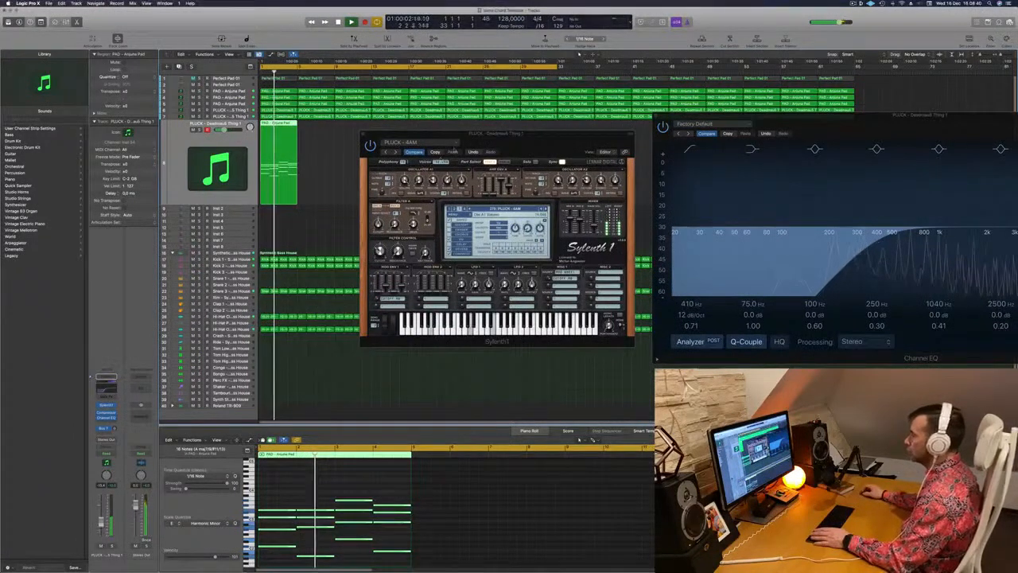
pyautogui.moveTo(554, 145); pyautogui.dragTo(507, 153)
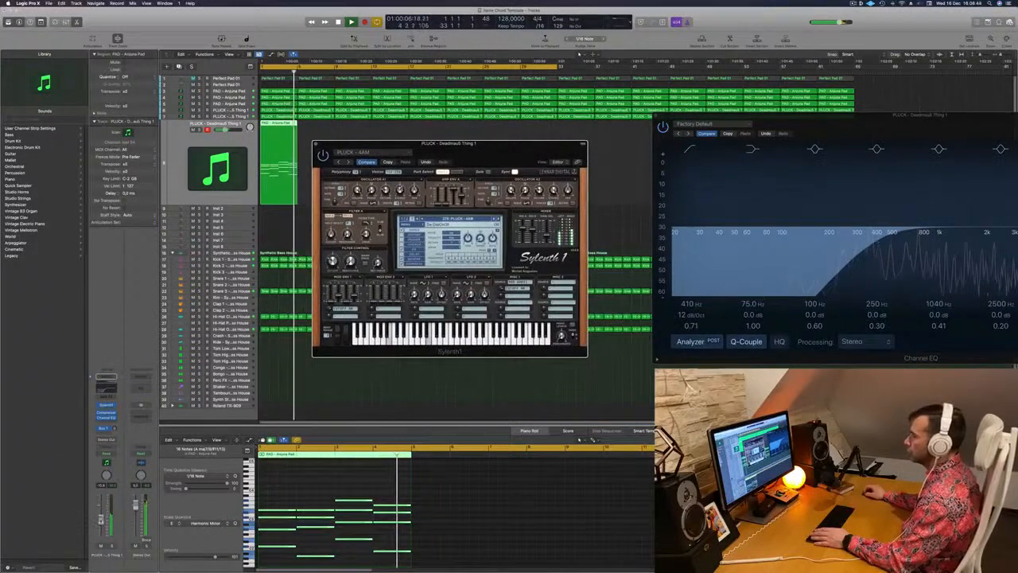
pyautogui.click(430, 83)
pyautogui.press('space')
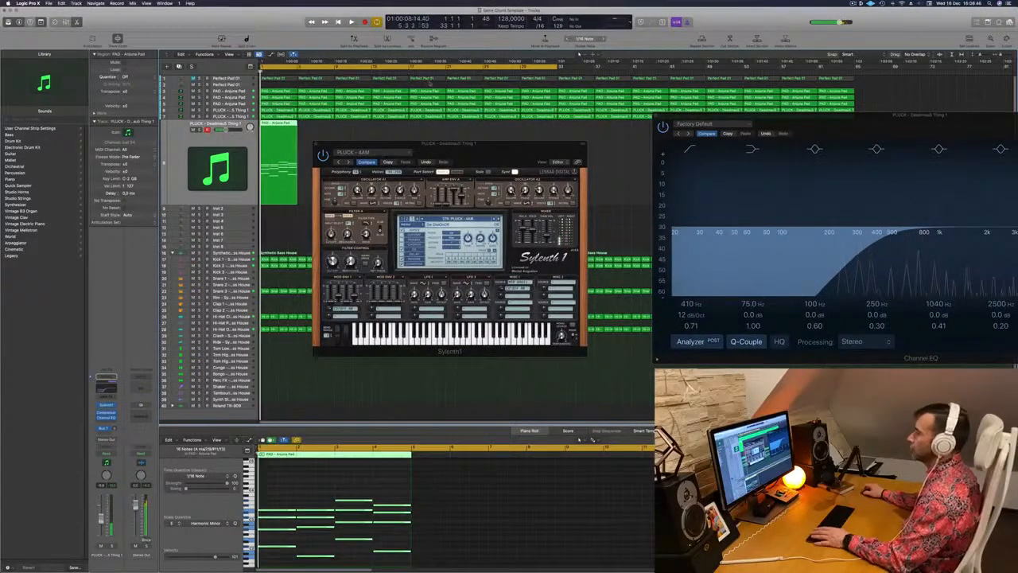
pyautogui.press('space')
pyautogui.moveTo(467, 144); pyautogui.dragTo(459, 148)
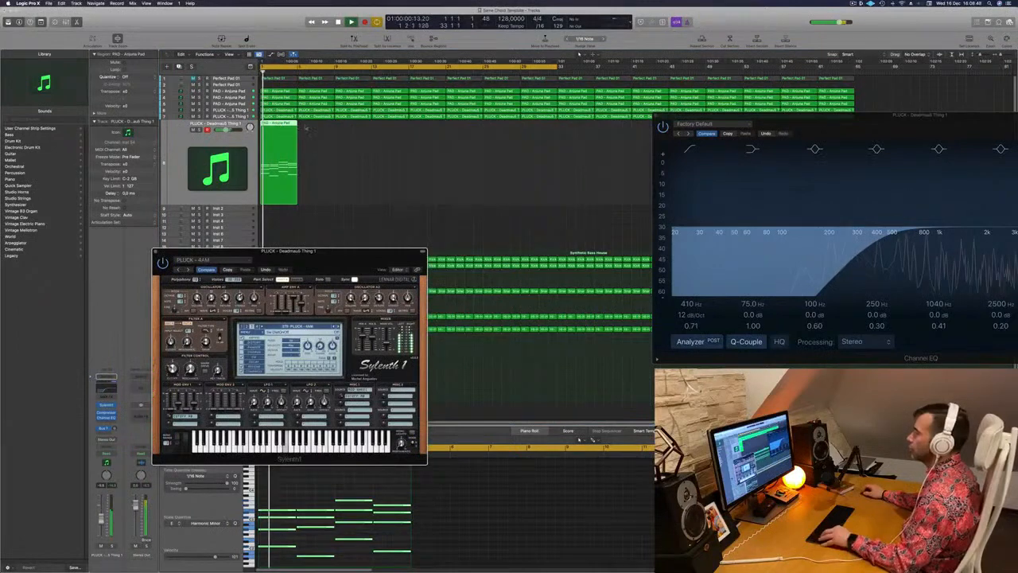
# Step: Copy the new pluck track's four-bar region repeatedly until it fills the arrangement to the end of the other melody tracks
pyautogui.moveTo(283, 130); pyautogui.dragTo(360, 136)
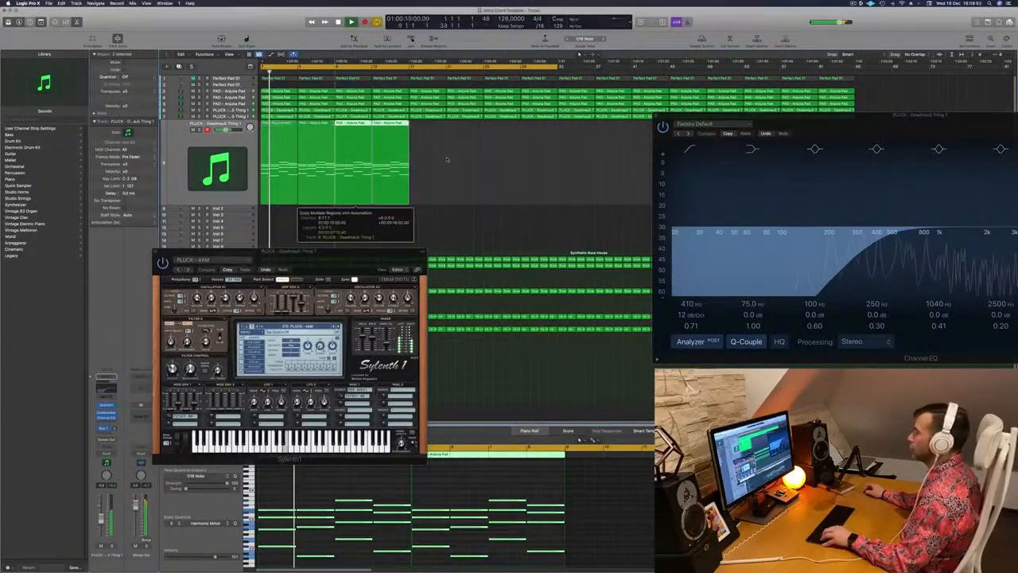
pyautogui.moveTo(447, 159); pyautogui.dragTo(430, 135)
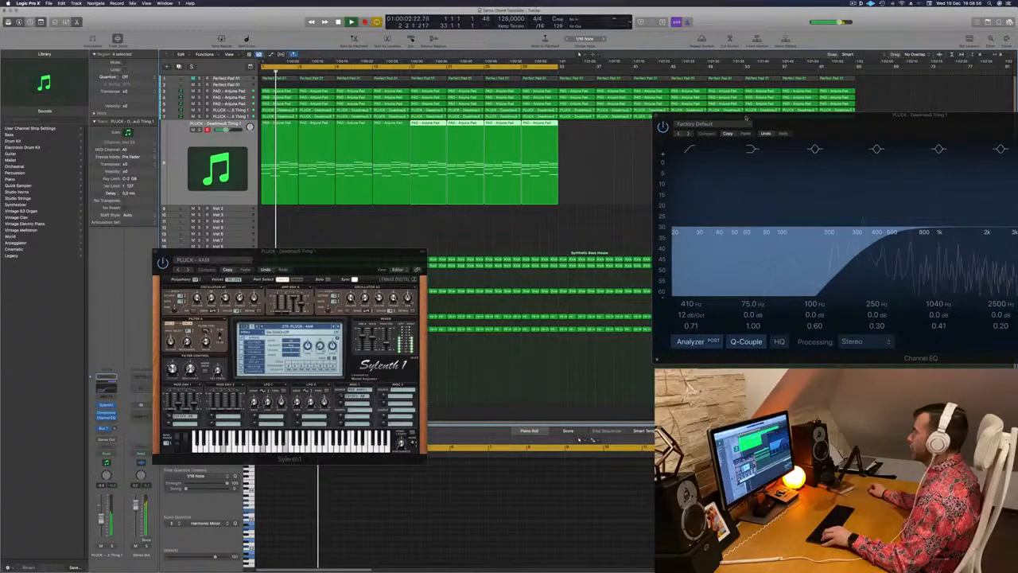
pyautogui.moveTo(746, 118); pyautogui.dragTo(517, 296)
pyautogui.press('space')
pyautogui.press('space')
pyautogui.moveTo(624, 157); pyautogui.dragTo(575, 143)
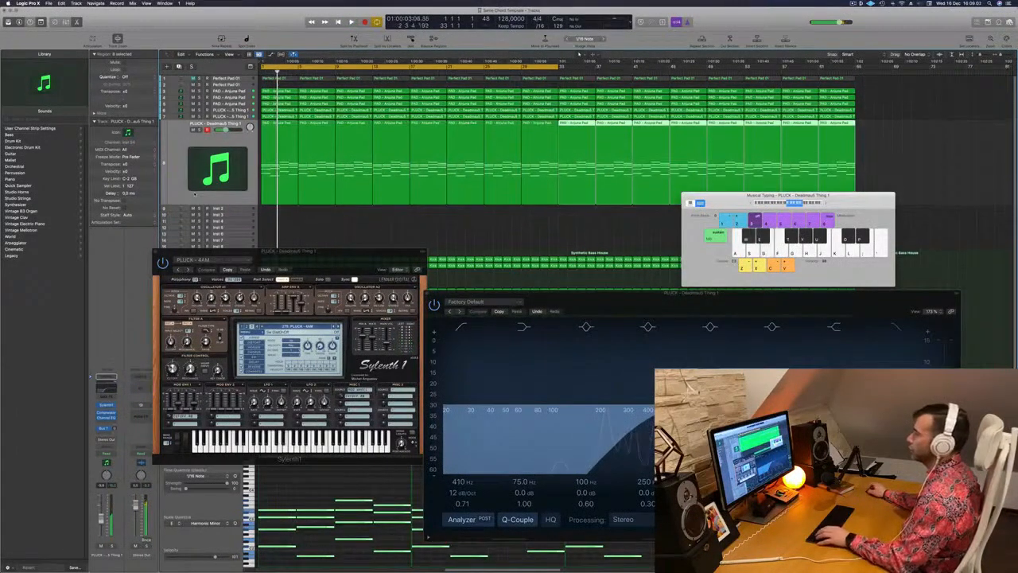
pyautogui.press('space')
pyautogui.press('super+w')
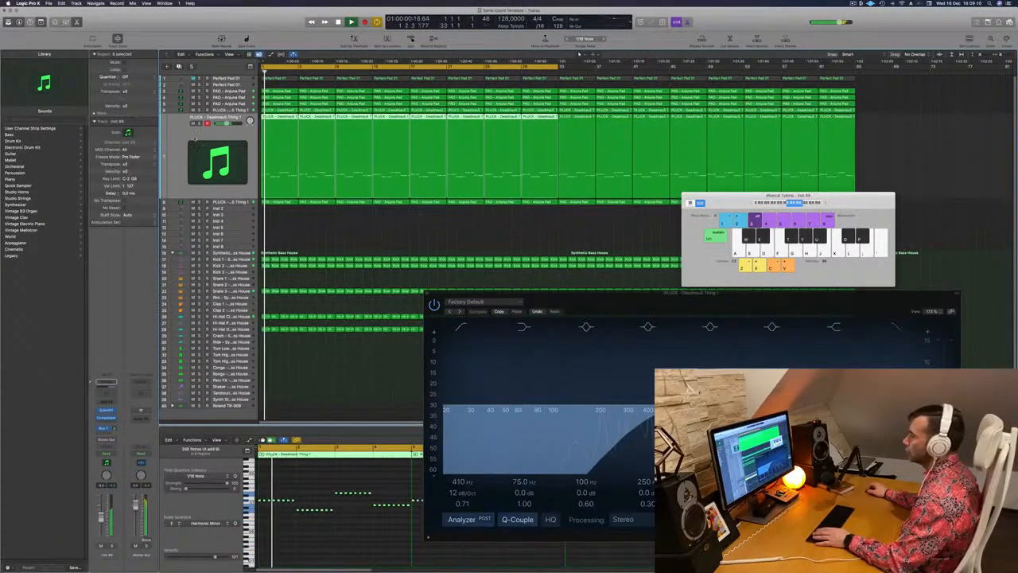
# Step: Mute and unmute the single-note pluck track during playback to compare the mix with and without it
pyautogui.click(194, 124)
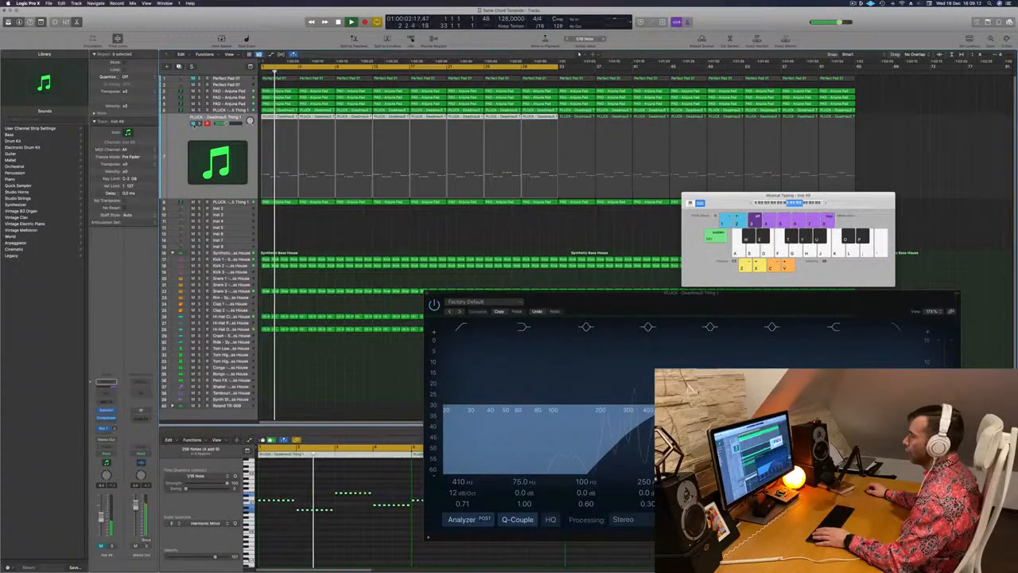
pyautogui.click(193, 124)
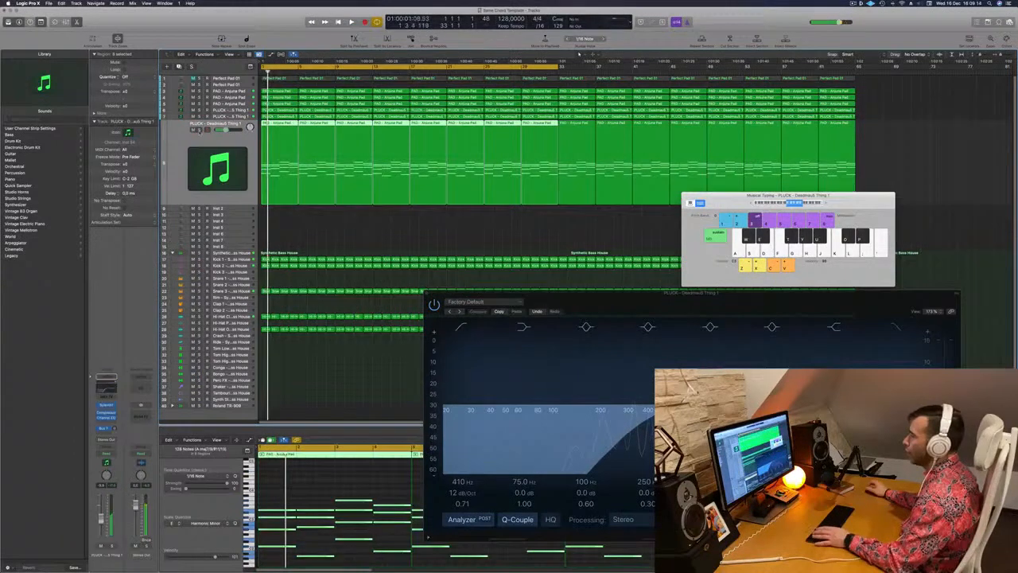
pyautogui.press('space')
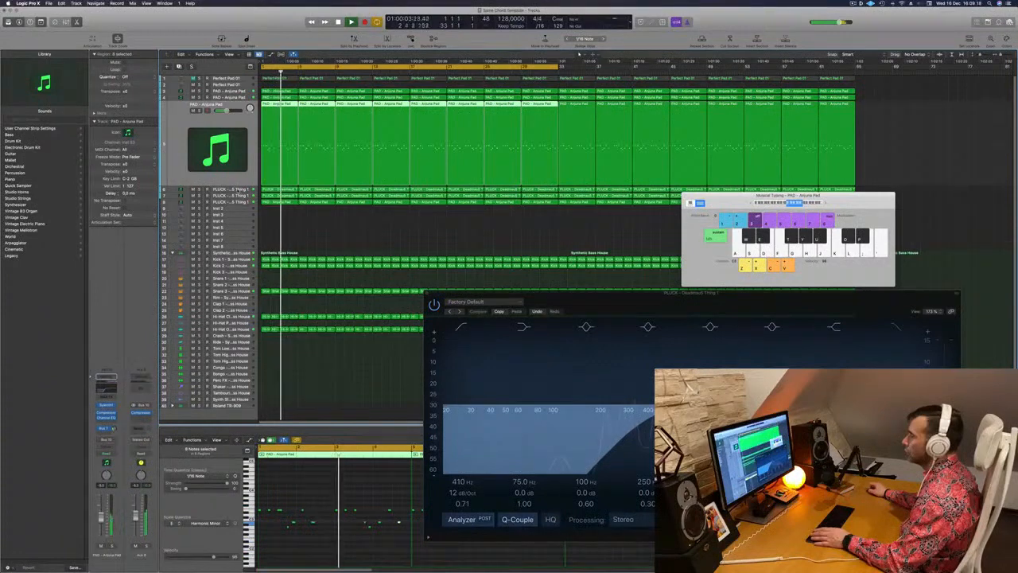
# Step: Move the rhythmic chord pluck track above the Anjuna Pad track that directly precedes it
pyautogui.press('Down')
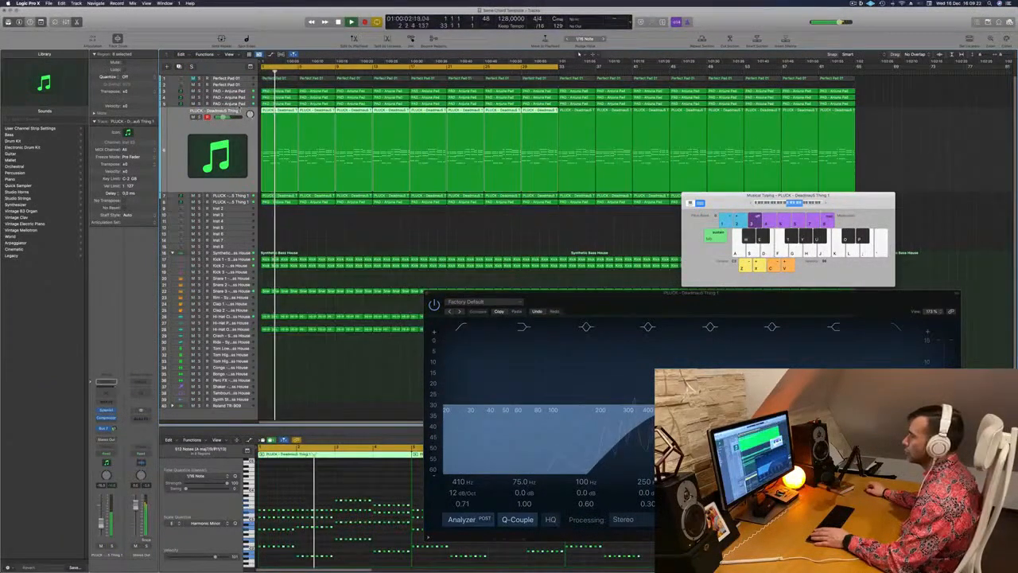
pyautogui.press('Up')
pyautogui.press('Down')
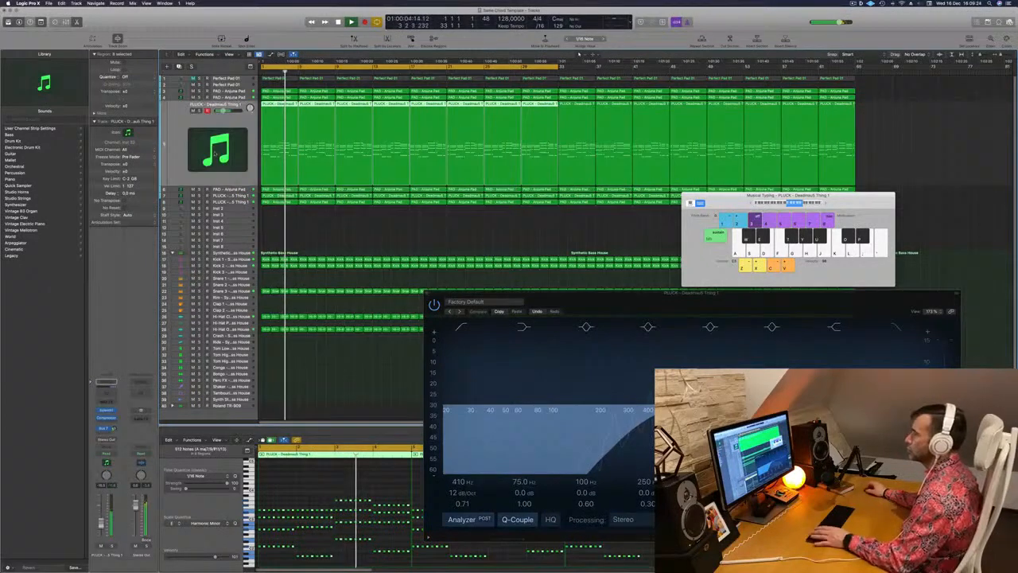
pyautogui.press('Up')
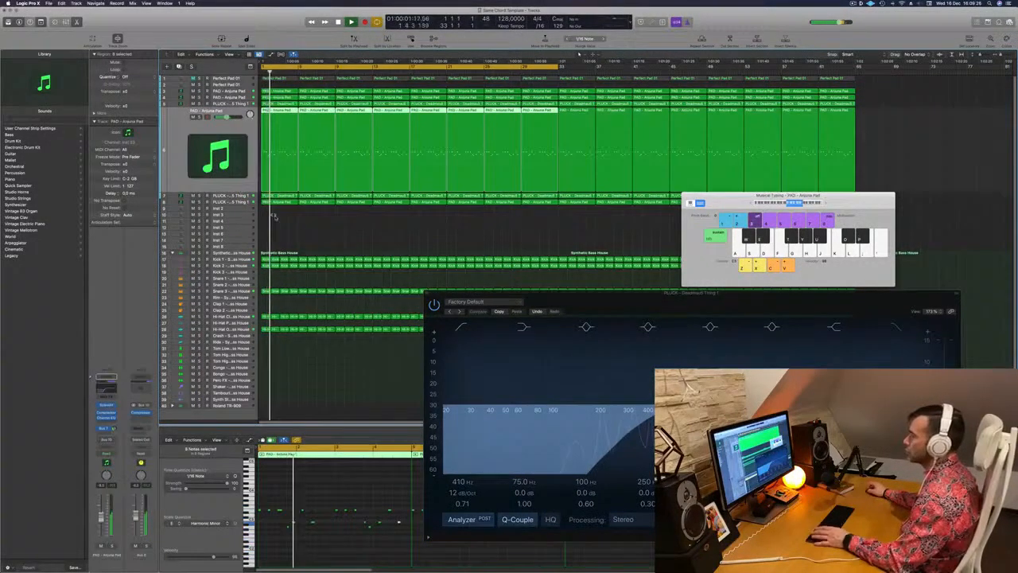
# Step: Delete the first four-bar region from the Anjuna Pad track directly below the rhythmic chord pluck
pyautogui.click(278, 196)
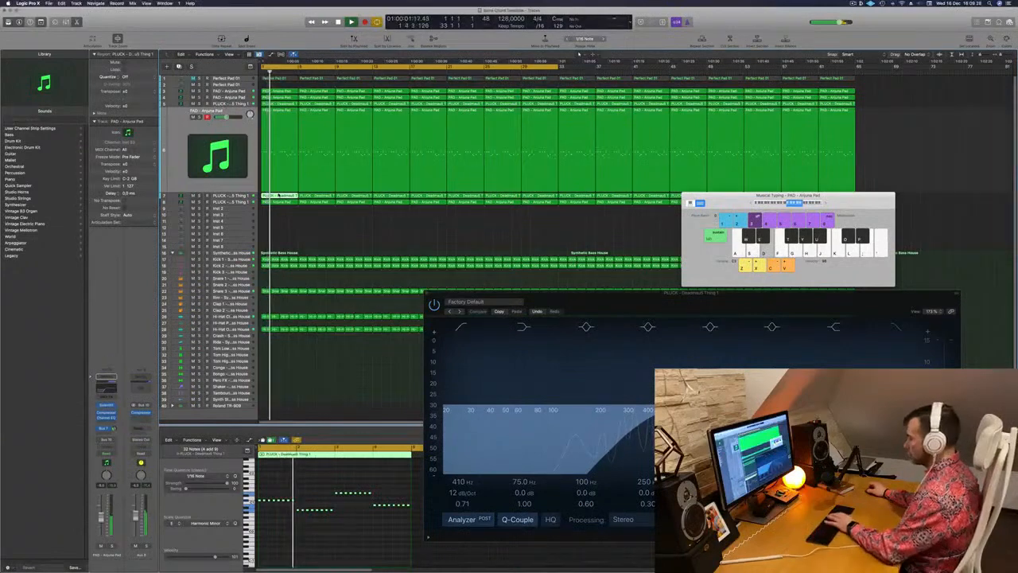
pyautogui.click(291, 121)
pyautogui.press('BackSpace')
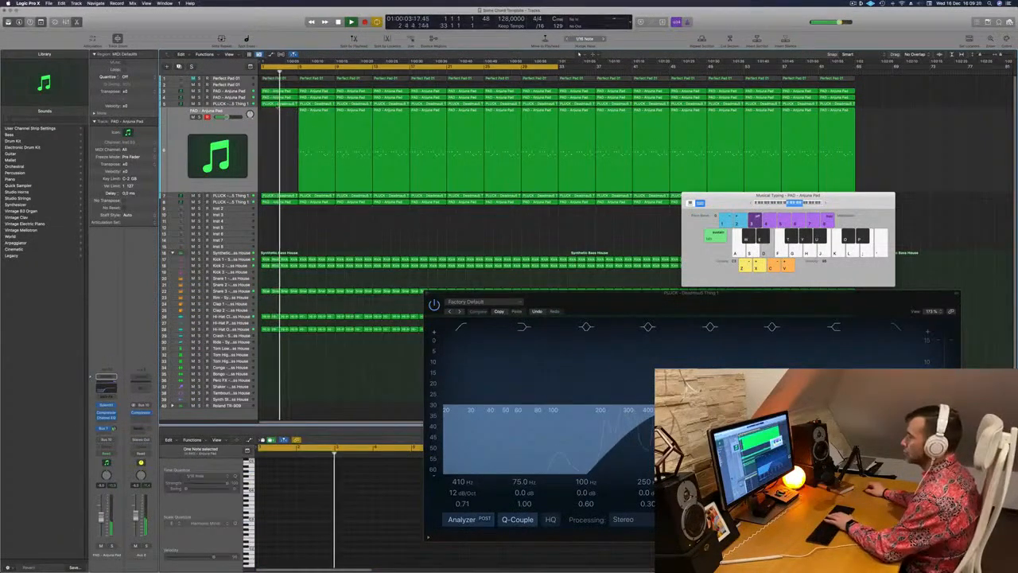
# Step: Move the Anjuna Pad track above the rhythmic chord pluck below it and delete that pad's regions before bar 33
pyautogui.click(278, 104)
pyautogui.click(277, 97)
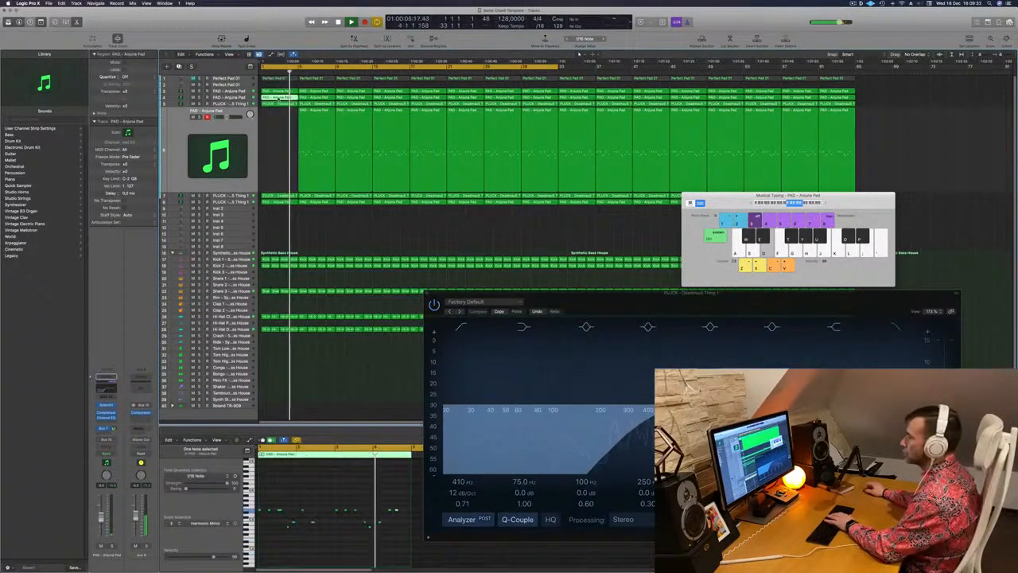
pyautogui.click(228, 97)
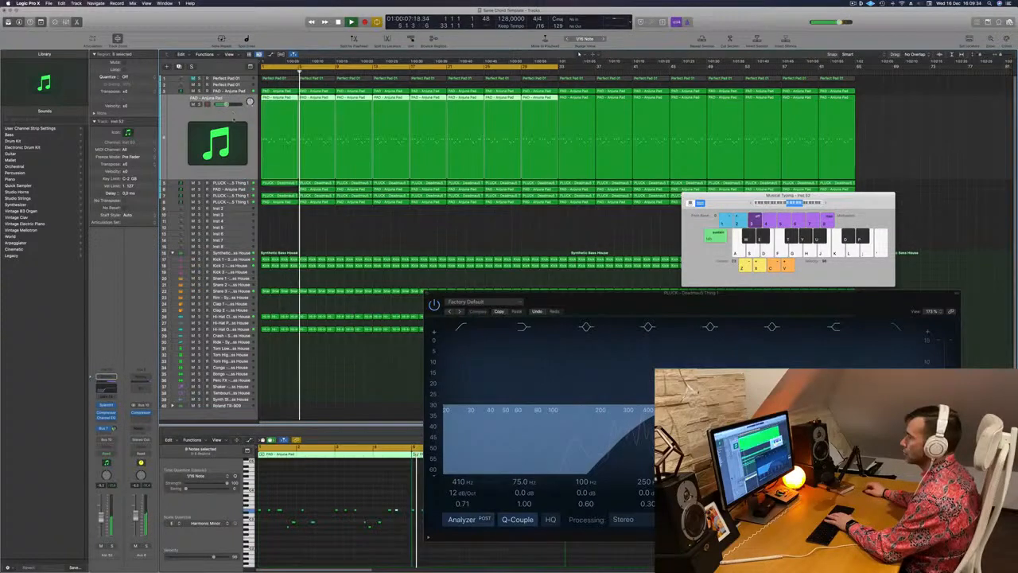
pyautogui.press('Down')
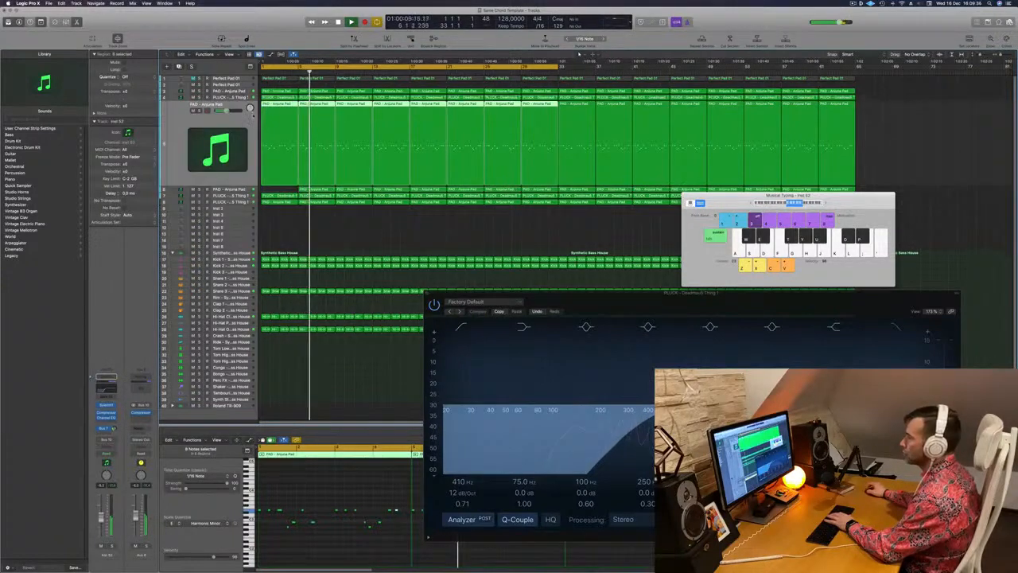
pyautogui.press('Delete')
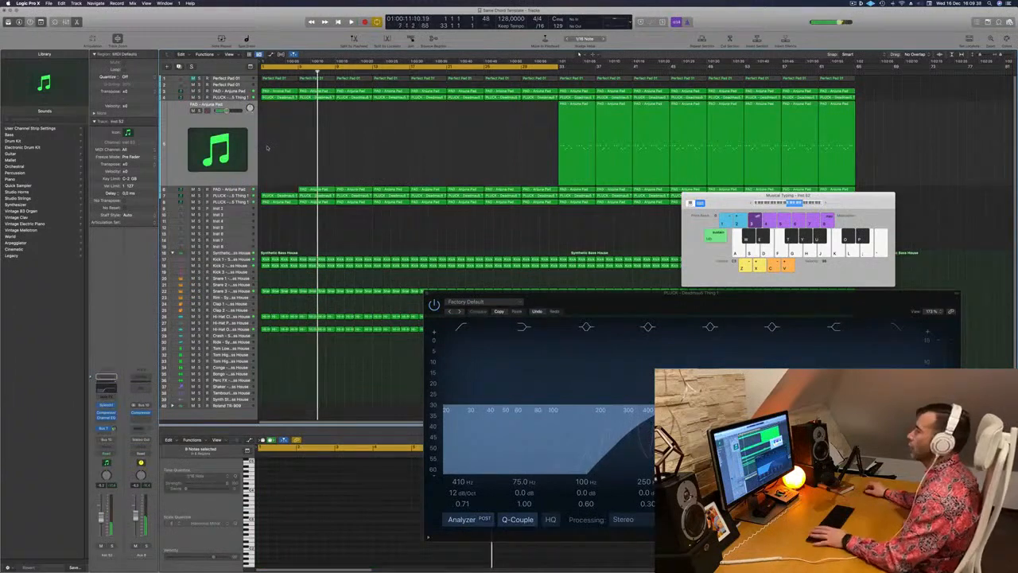
pyautogui.press('space')
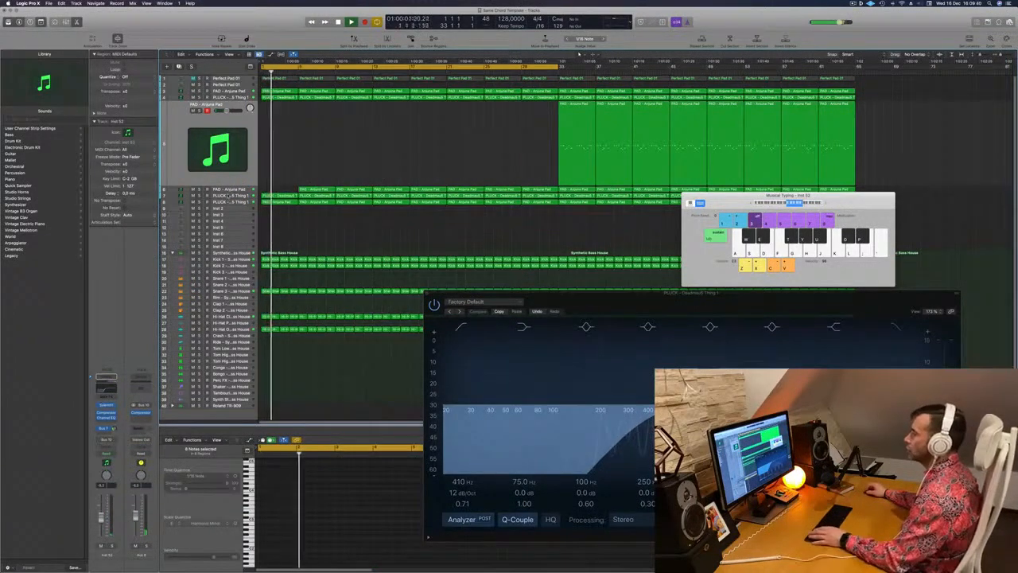
# Step: Delete the first four-bar region from the single-note pluck track and from the sustained-chord pluck track
pyautogui.press('Down')
pyautogui.press('space')
pyautogui.click(280, 123)
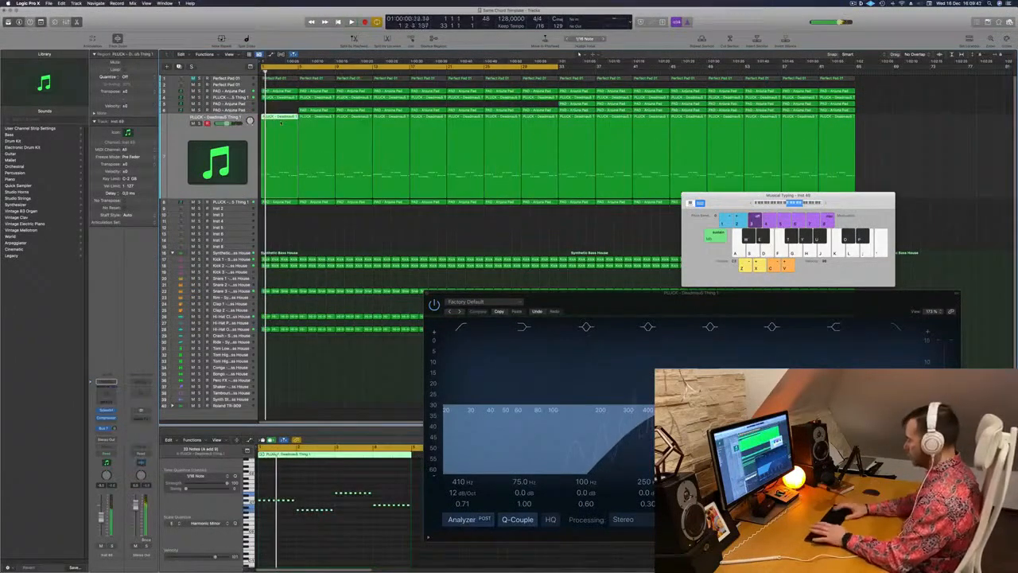
pyautogui.press('Delete')
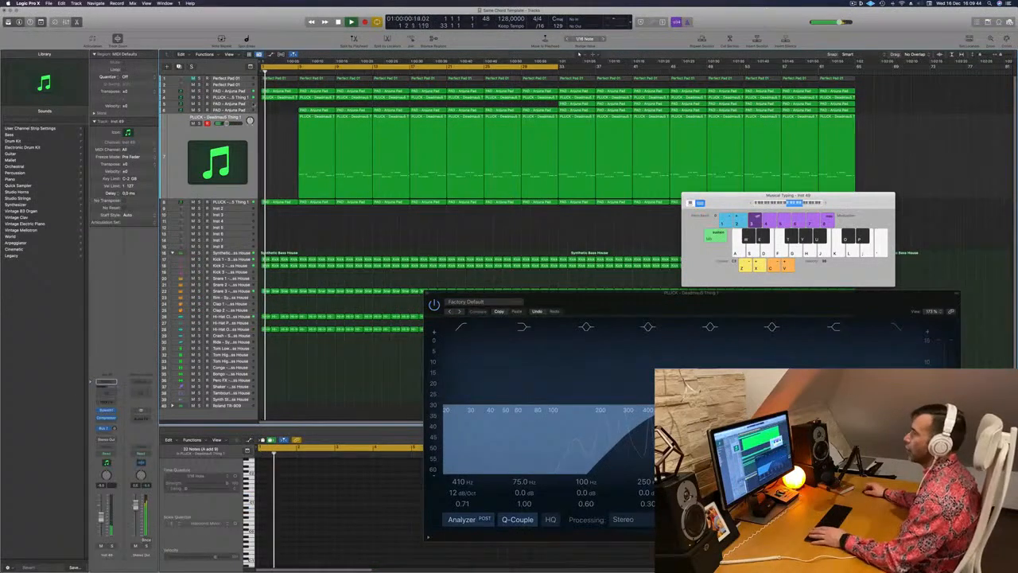
pyautogui.click(239, 97)
pyautogui.press('space')
pyautogui.press('space')
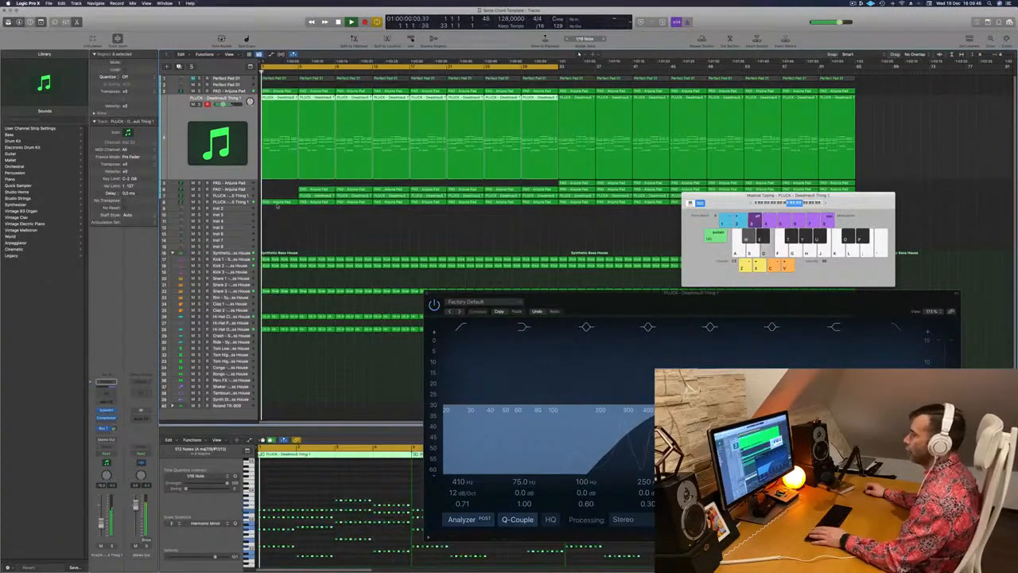
pyautogui.click(279, 202)
pyautogui.press('Delete')
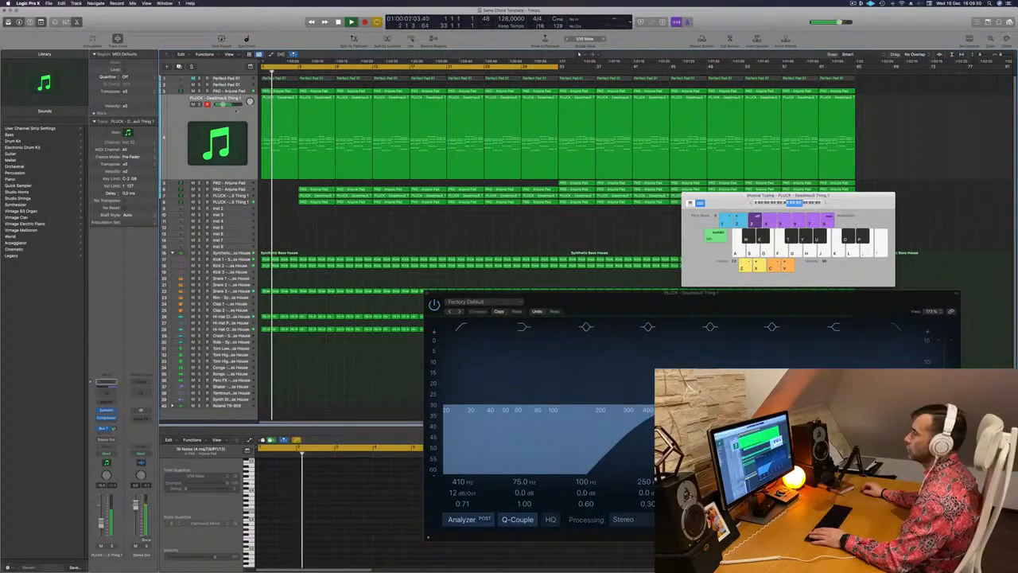
# Step: Set the rhythmic chord pluck track's automation mode to Touch and adjust its Sylenth1 filter cutoff during playback
pyautogui.click(224, 116)
pyautogui.press('space')
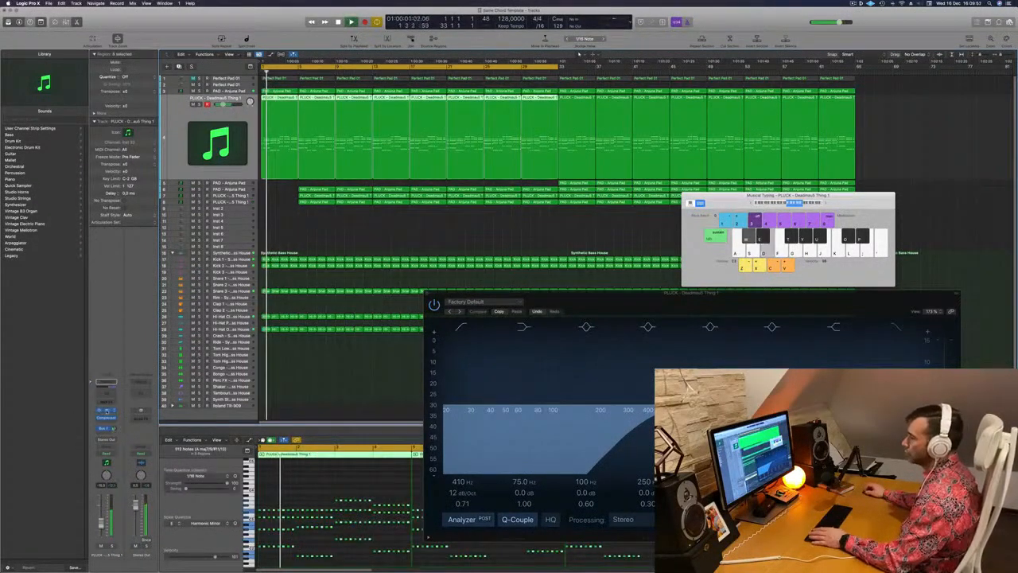
pyautogui.click(106, 411)
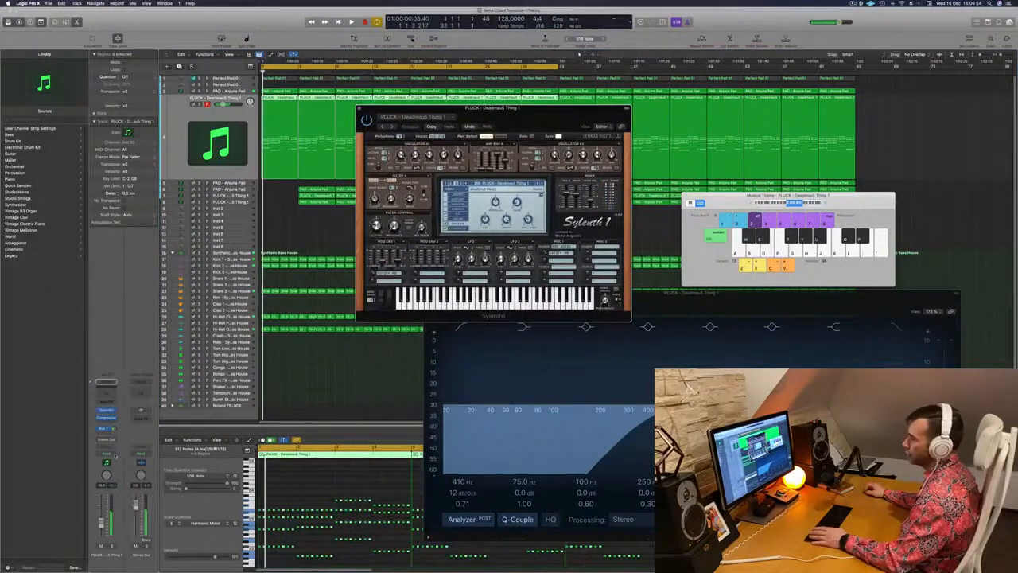
pyautogui.click(115, 455)
pyautogui.click(114, 461)
pyautogui.press('space')
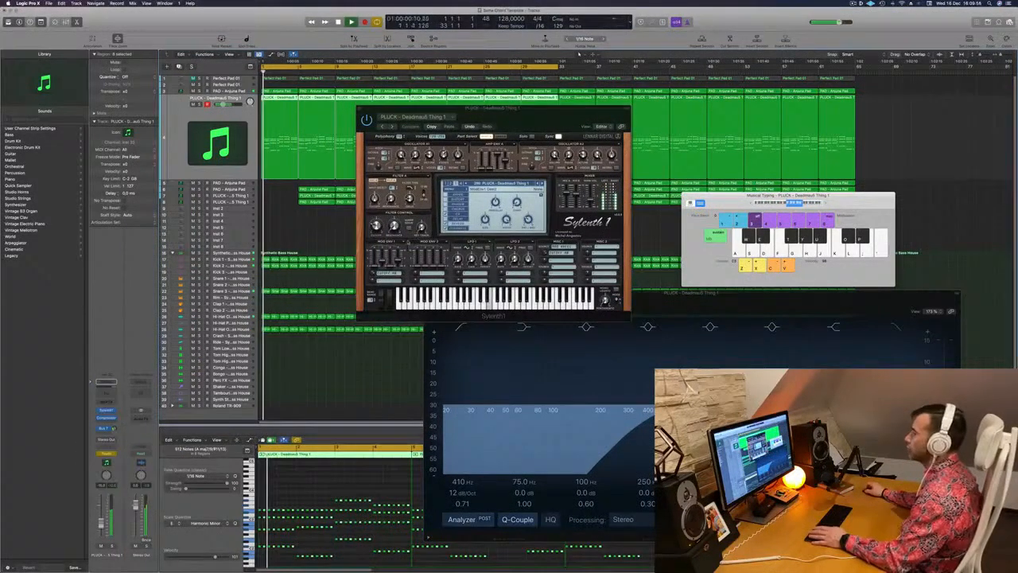
pyautogui.moveTo(375, 228); pyautogui.dragTo(375, 231)
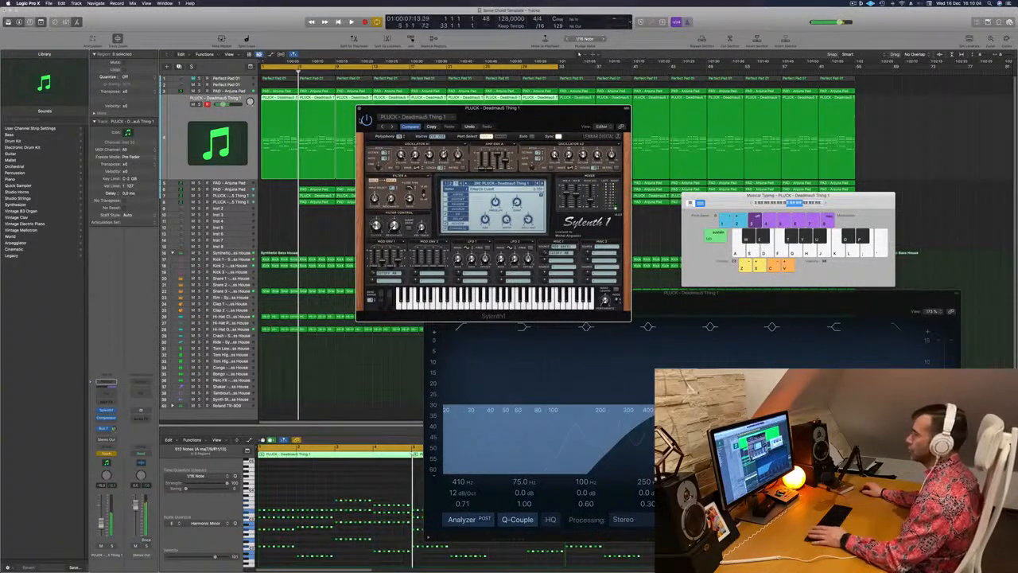
# Step: Close the pluck's Sylenth1 window, return to the song start and set the track's automation mode back to Read
pyautogui.click(359, 109)
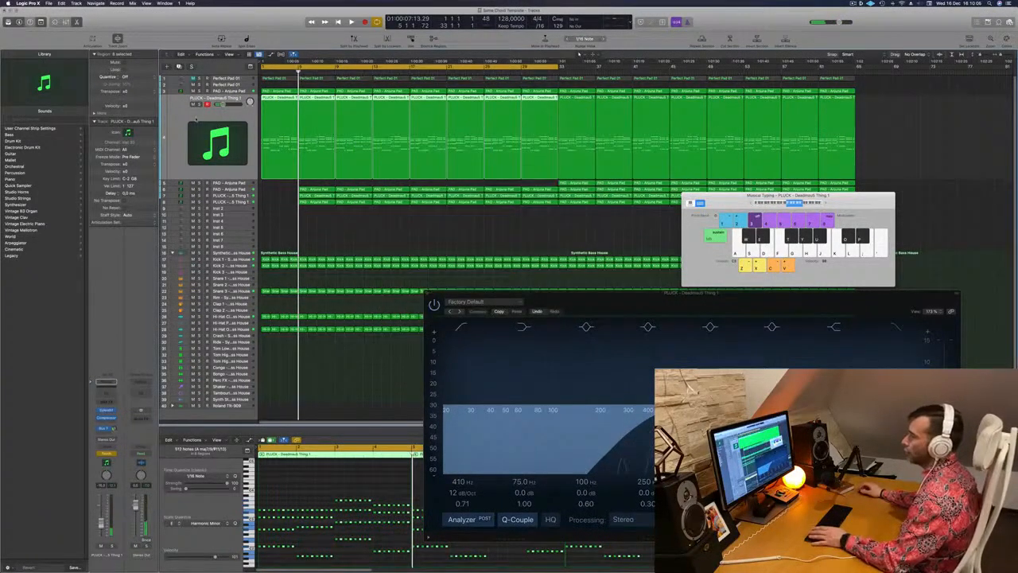
pyautogui.press('Return')
pyautogui.click(106, 439)
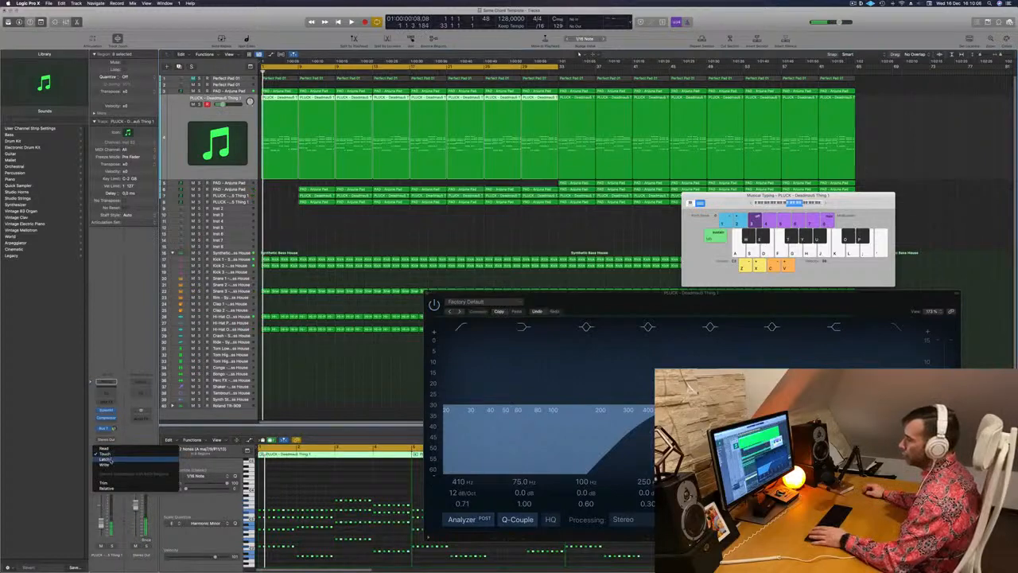
pyautogui.click(104, 448)
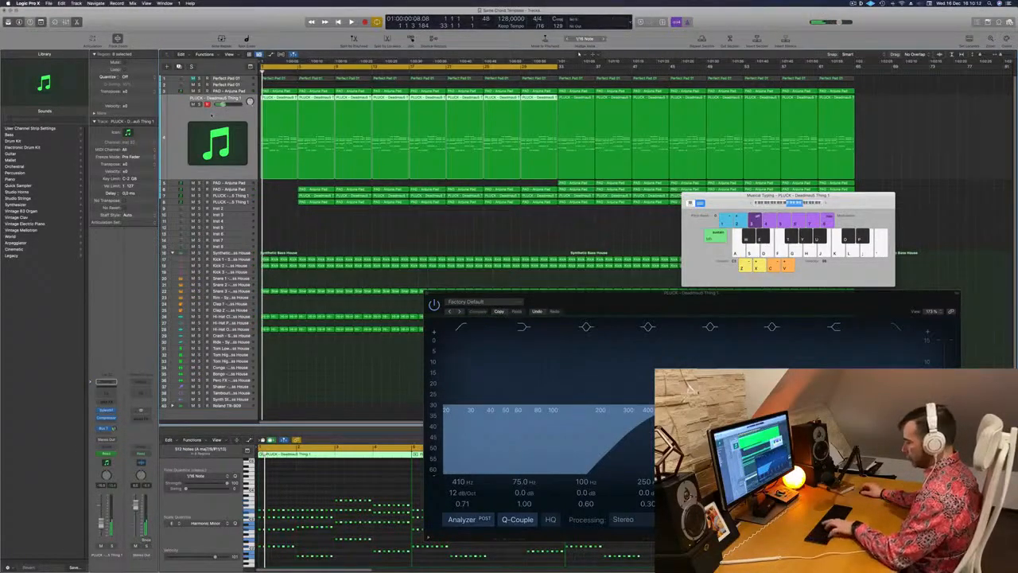
# Step: Show the rhythmic chord pluck's filter cutoff automation and replace the recorded curve with a straight rise across the first four bars
pyautogui.press('super+k')
pyautogui.press('a')
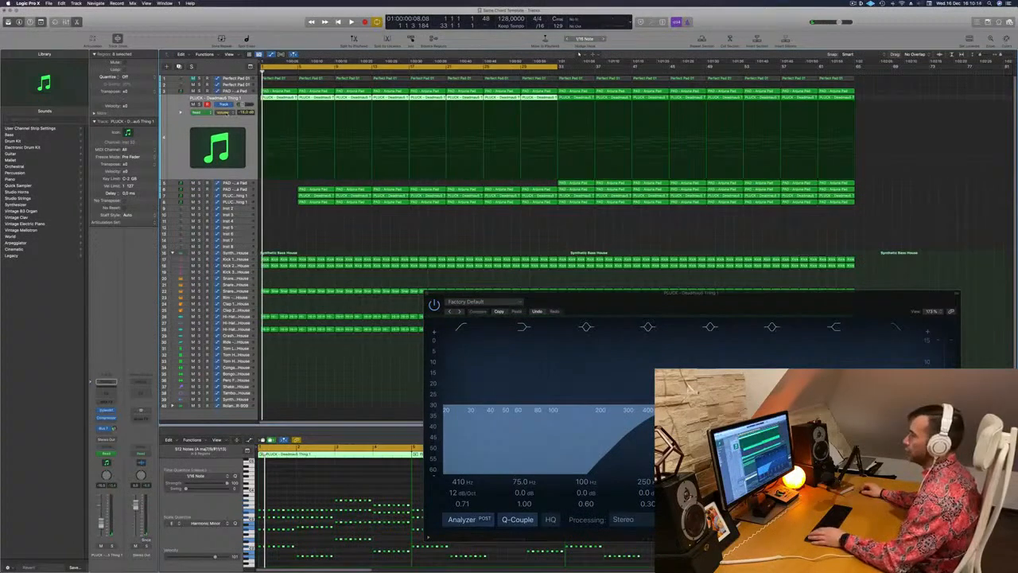
pyautogui.click(225, 111)
pyautogui.click(253, 179)
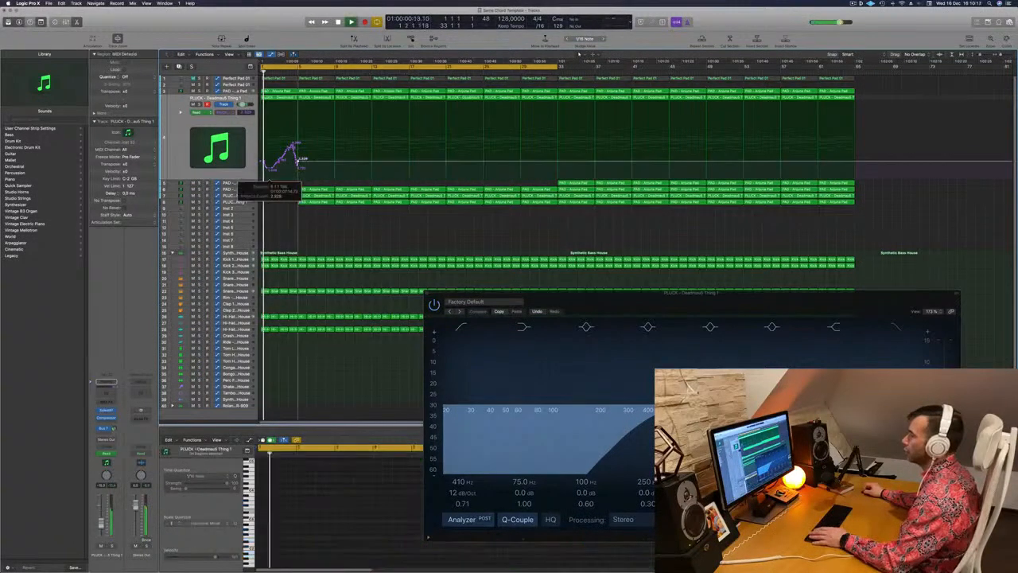
pyautogui.moveTo(299, 163)
pyautogui.mouseDown()
pyautogui.moveTo(264, 161)
pyautogui.moveTo(299, 155)
pyautogui.mouseUp()
pyautogui.press('space')
pyautogui.press('space')
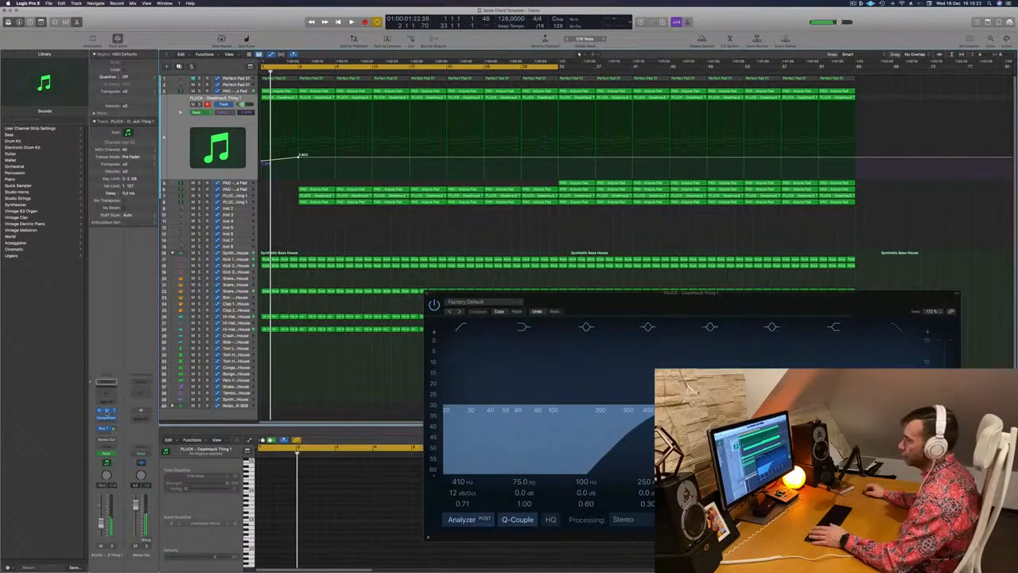
# Step: Insert a stereo Vintage Tube EQ on the rhythmic chord pluck track during playback
pyautogui.click(107, 411)
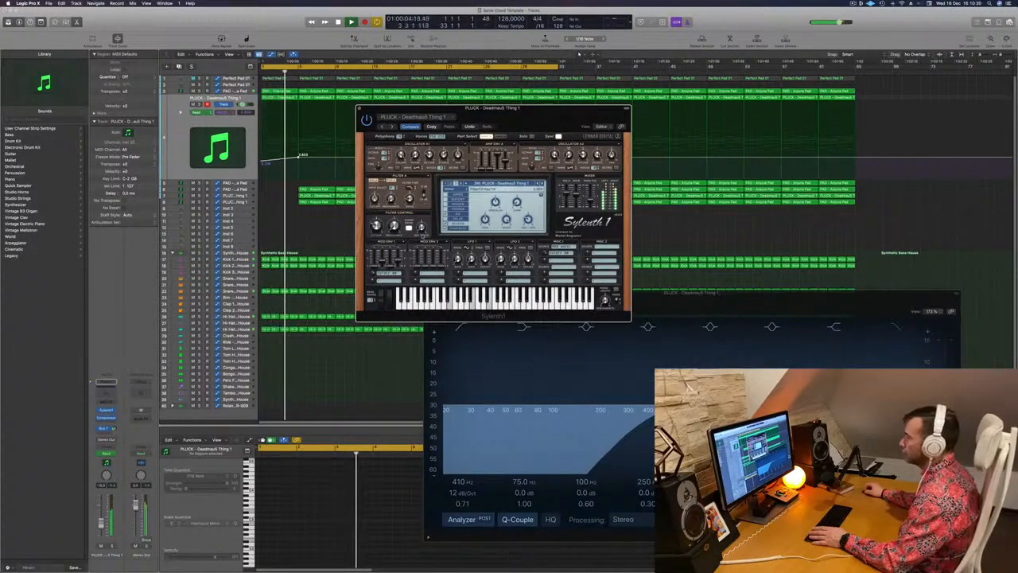
pyautogui.click(111, 418)
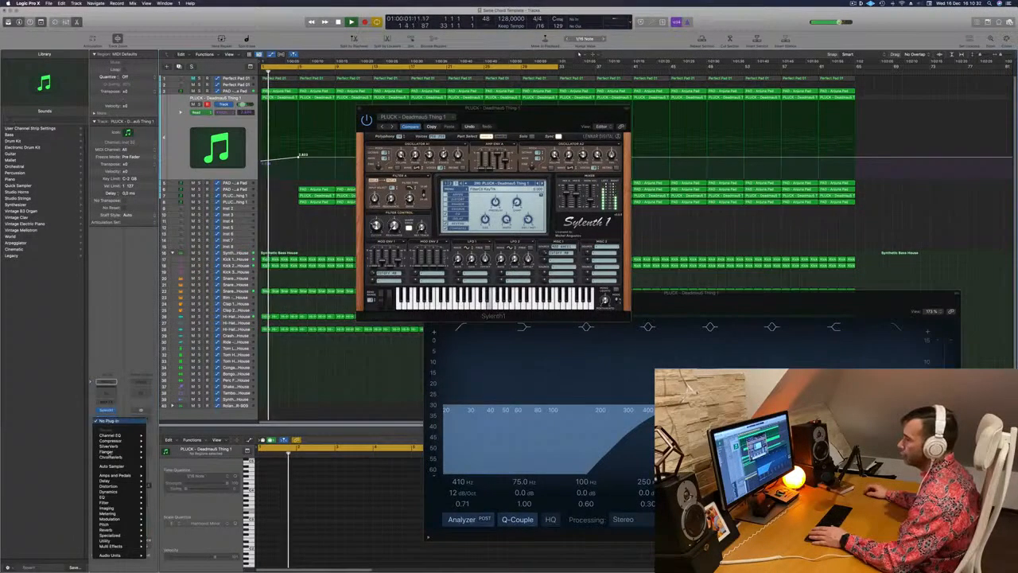
pyautogui.moveTo(119, 497)
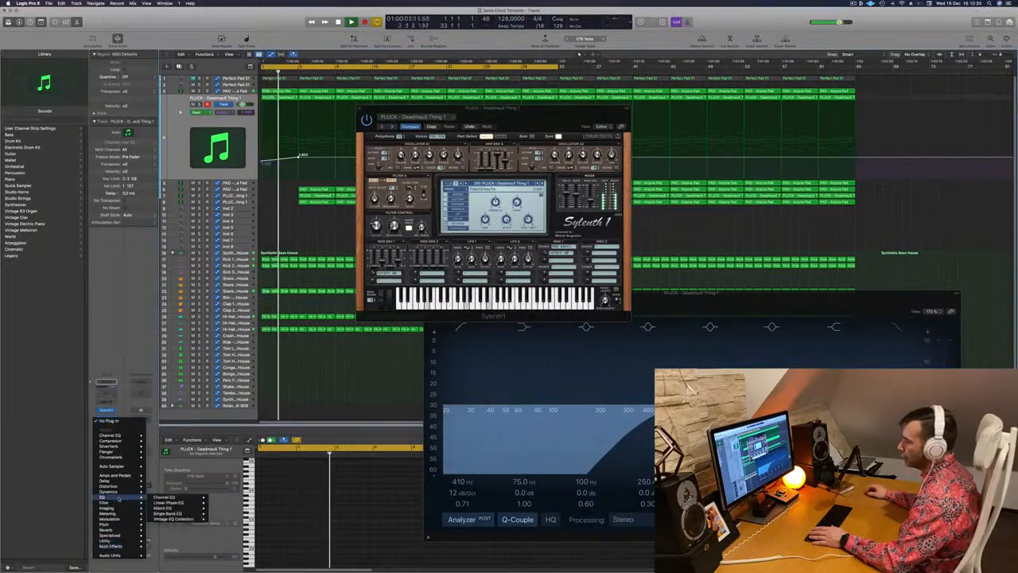
pyautogui.moveTo(171, 519)
pyautogui.moveTo(235, 530)
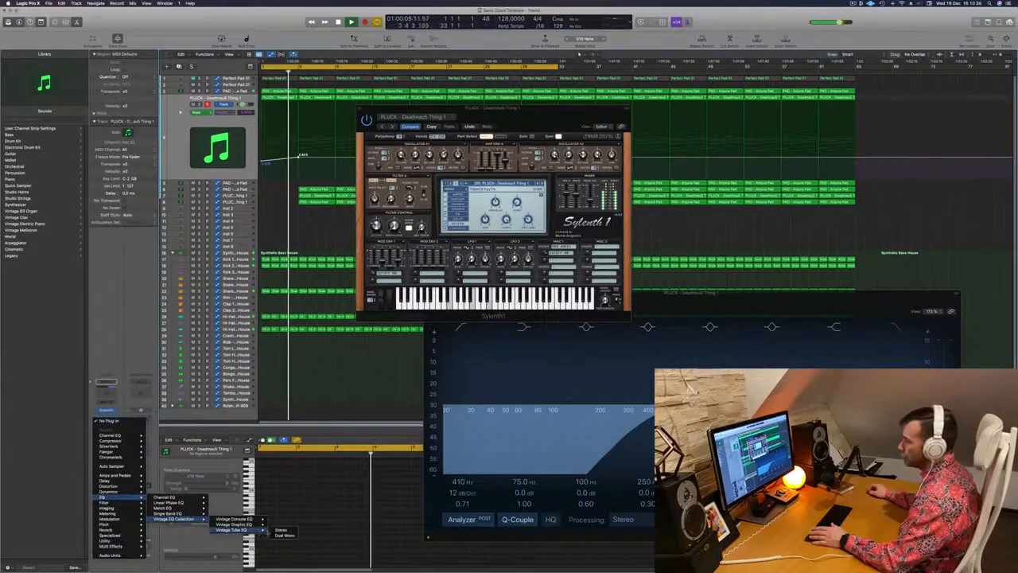
pyautogui.click(283, 529)
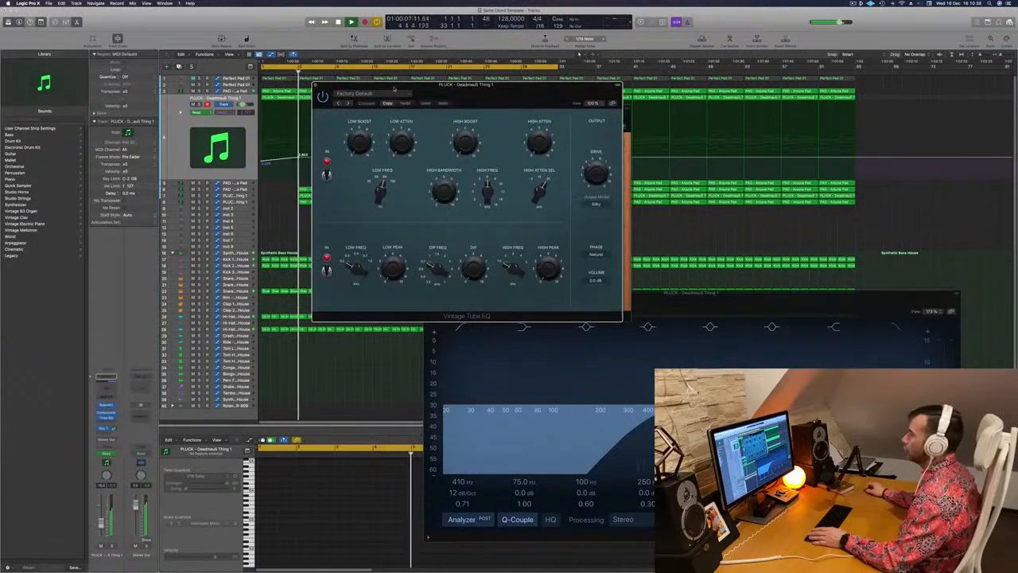
pyautogui.moveTo(391, 92); pyautogui.dragTo(313, 118)
# Step: Load the Fat Organ preset in the pluck's Vintage Tube EQ
pyautogui.click(316, 116)
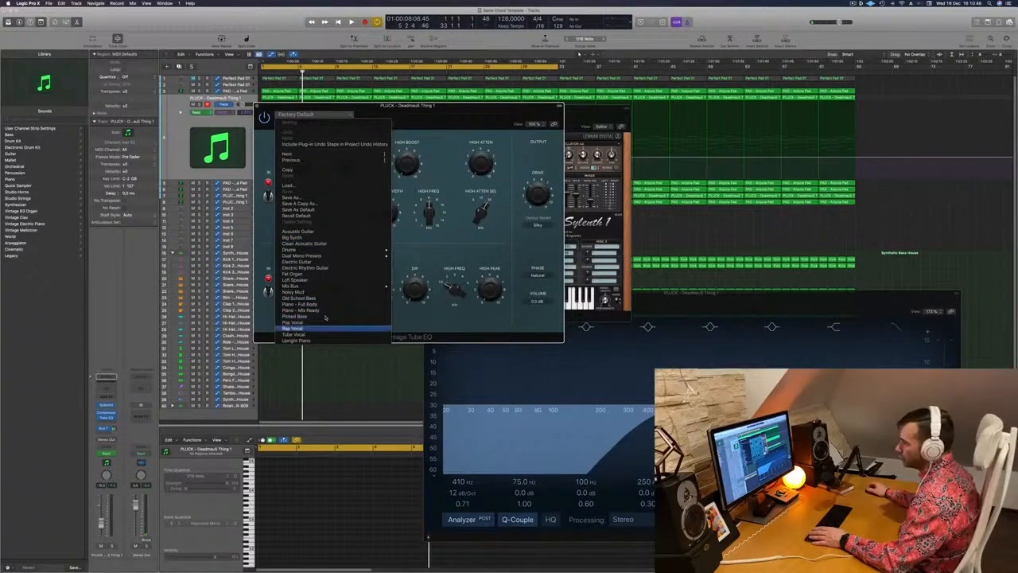
pyautogui.click(329, 276)
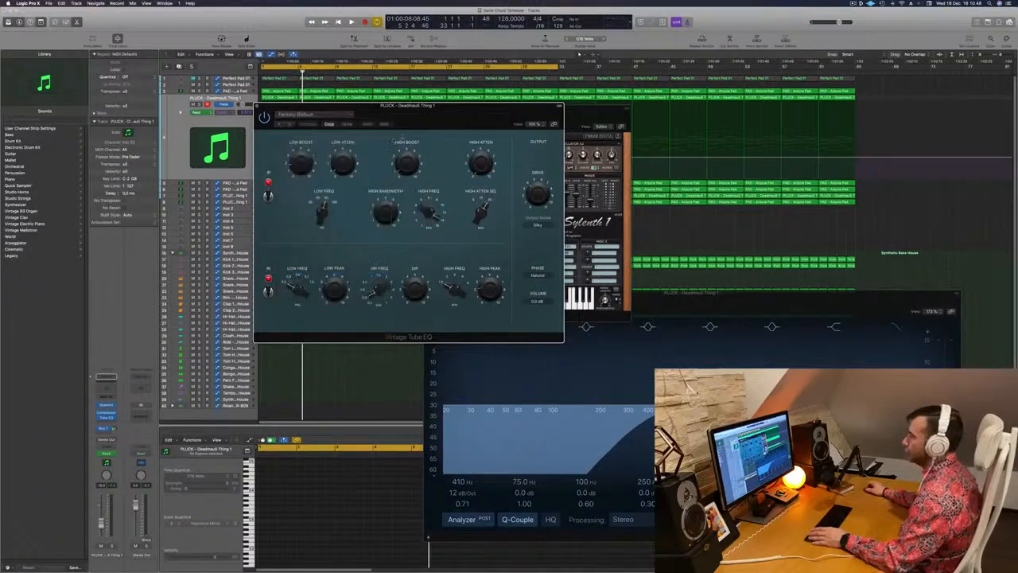
pyautogui.moveTo(330, 106); pyautogui.dragTo(497, 119)
# Step: Audition the rhythmic chord pluck soloed with its Vintage Tube EQ, then end the solo and close both plug-in windows
pyautogui.press('space')
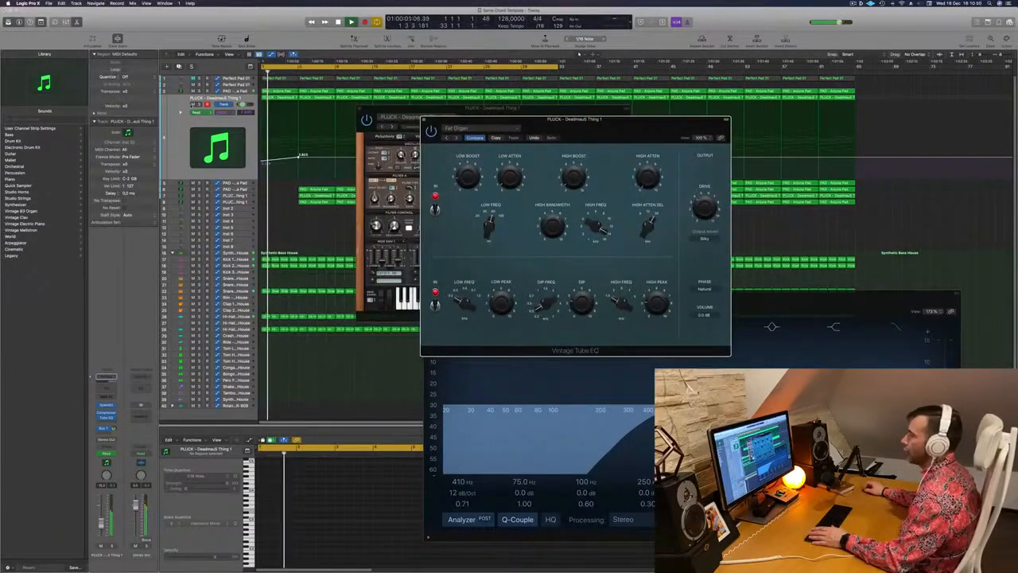
pyautogui.click(199, 104)
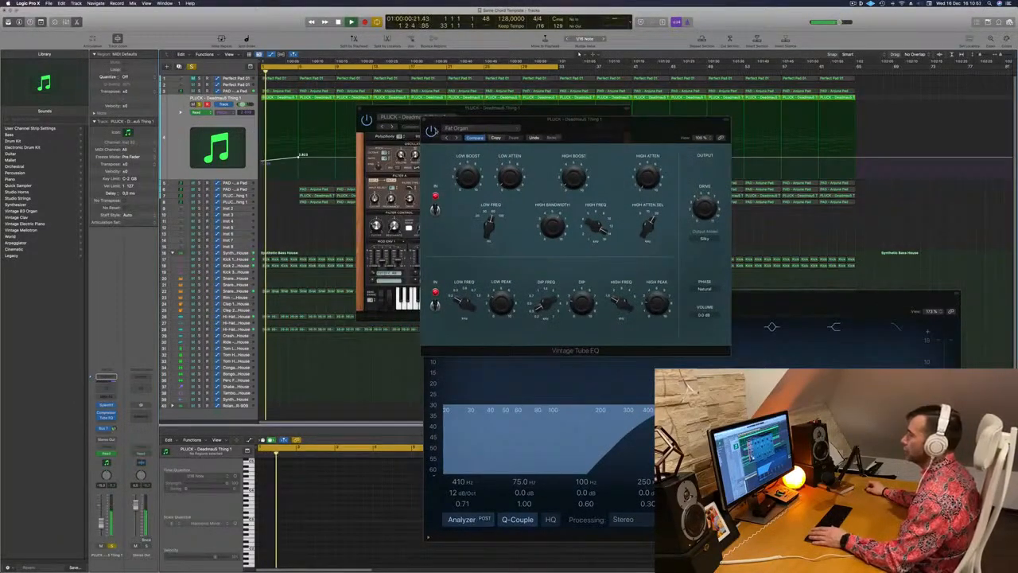
pyautogui.click(432, 132)
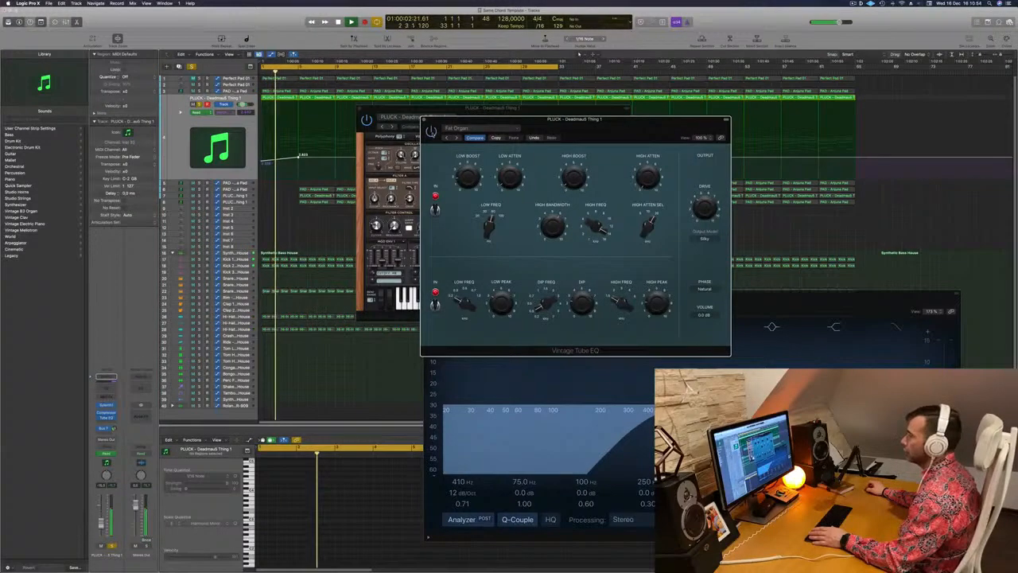
pyautogui.moveTo(582, 128); pyautogui.dragTo(526, 134)
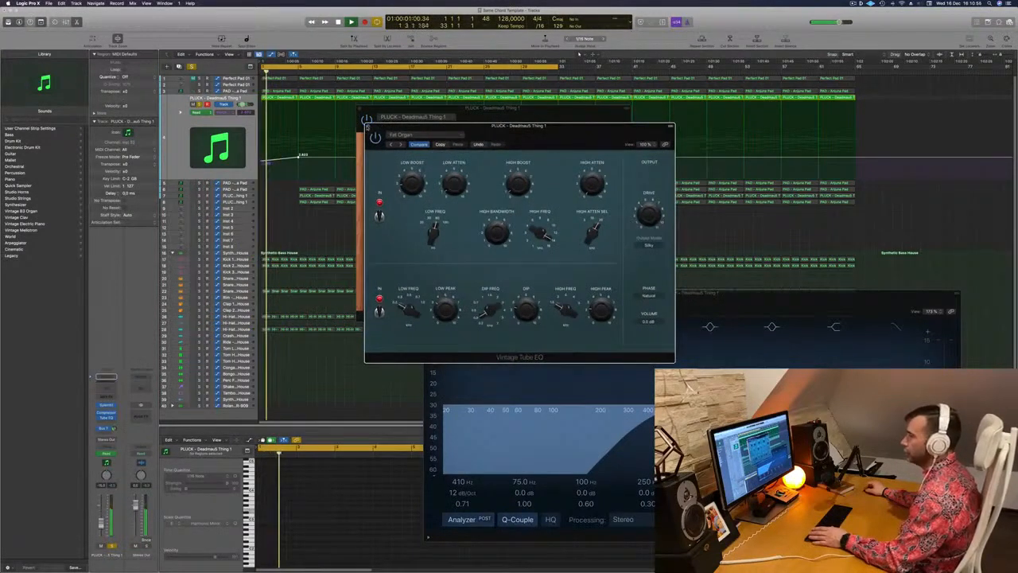
pyautogui.click(368, 127)
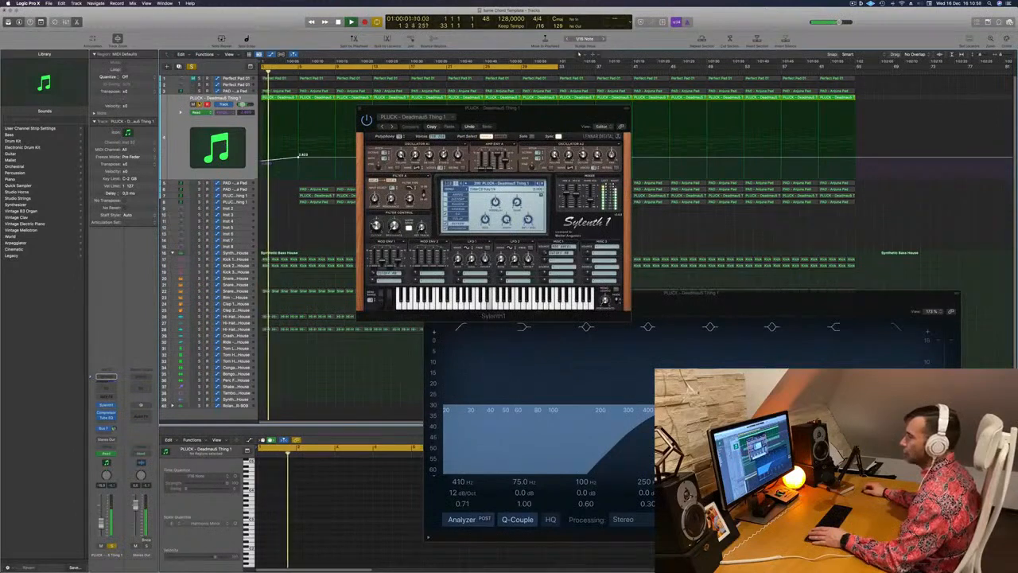
pyautogui.click(200, 105)
pyautogui.press('Return')
pyautogui.moveTo(455, 113); pyautogui.dragTo(393, 180)
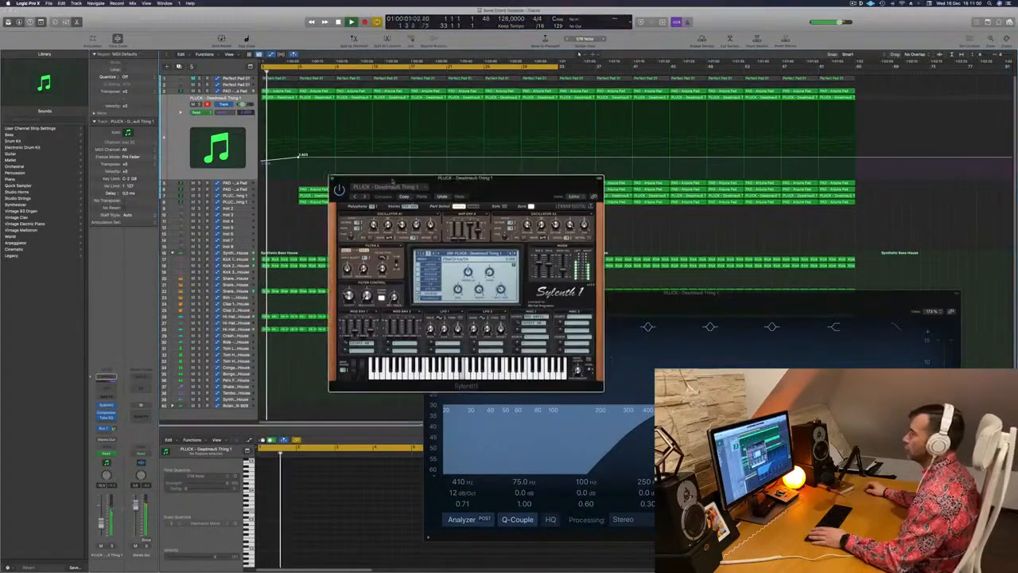
pyautogui.click(331, 179)
pyautogui.press('Return')
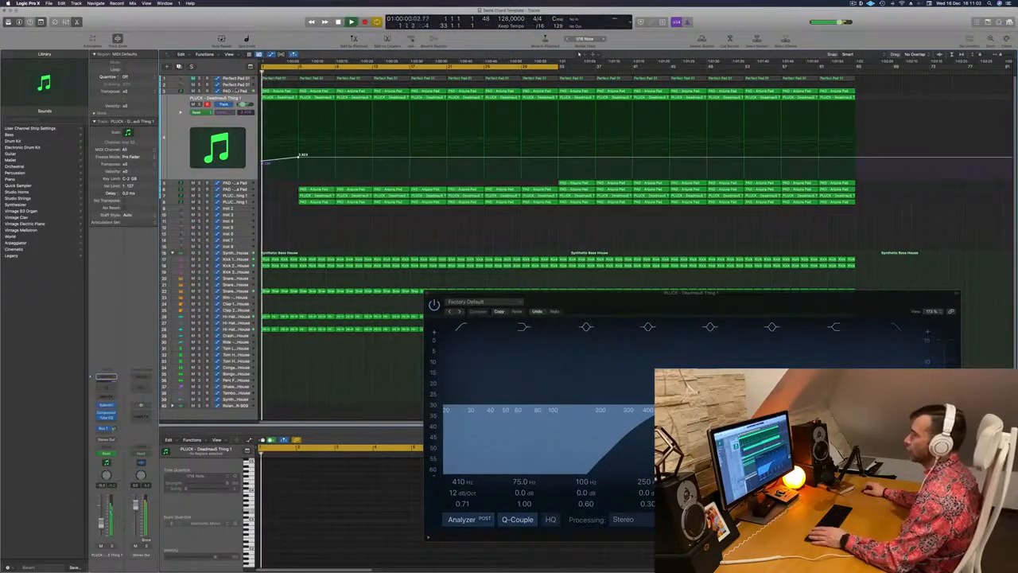
# Step: Inspect the upper Anjuna Pad track's Sylenth1 settings during playback and close its window
pyautogui.click(237, 91)
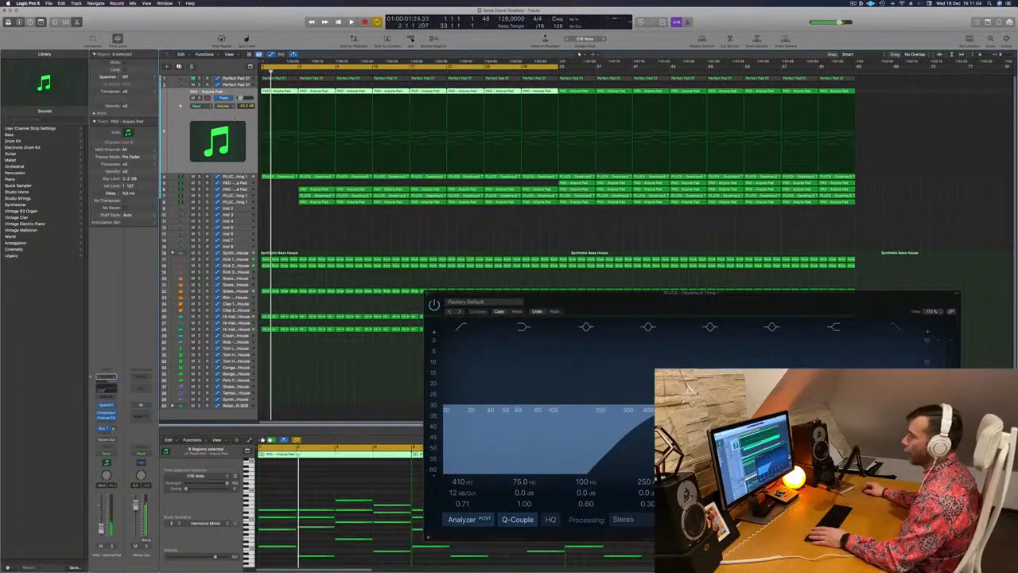
pyautogui.click(105, 405)
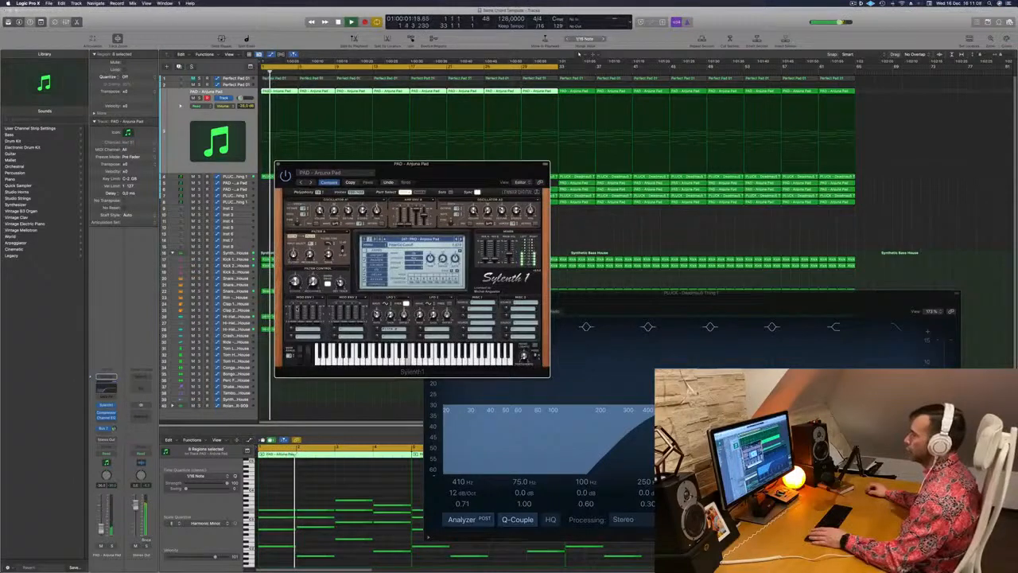
pyautogui.moveTo(428, 173); pyautogui.dragTo(491, 180)
pyautogui.click(341, 171)
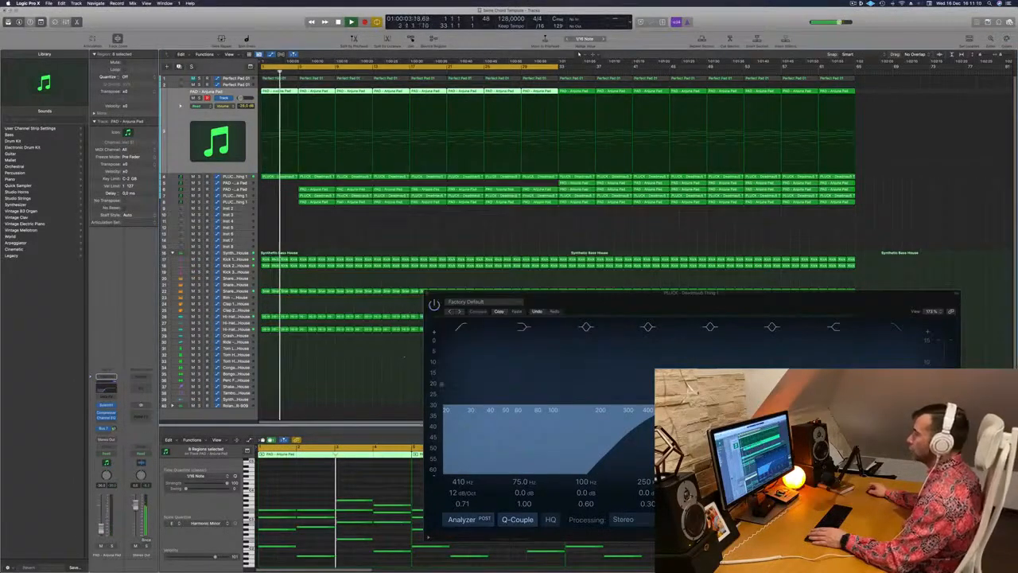
# Step: Close the Channel EQ window and delete the bars 5–8 regions from the three lowest pad and pluck tracks
pyautogui.moveTo(433, 295); pyautogui.dragTo(385, 294)
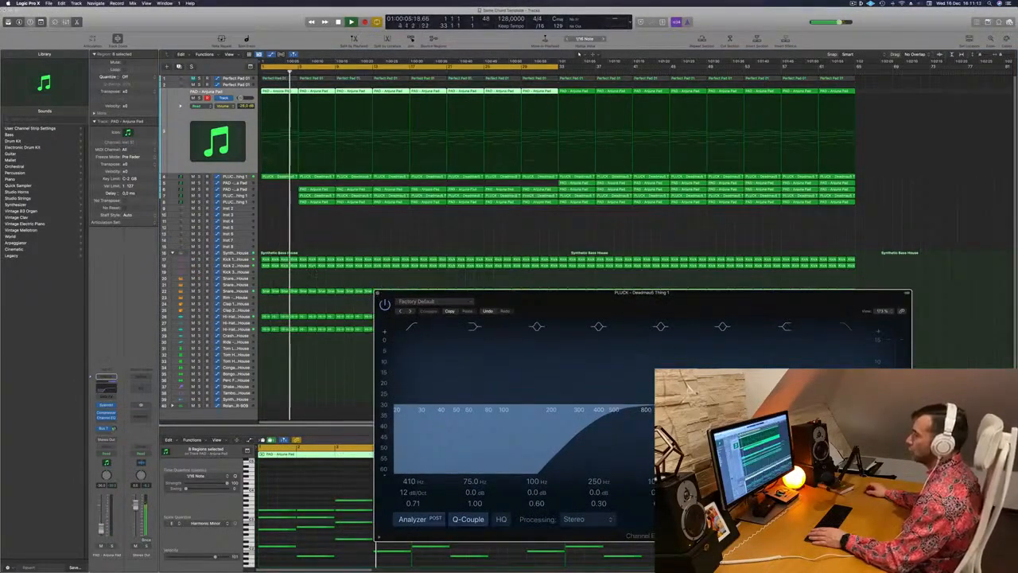
pyautogui.click(379, 295)
pyautogui.moveTo(311, 183); pyautogui.dragTo(314, 211)
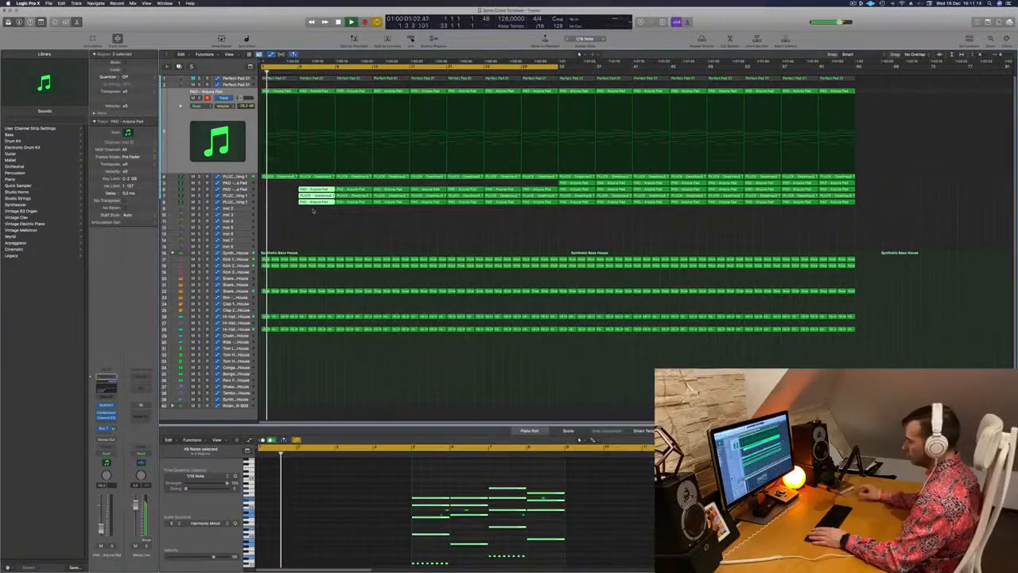
pyautogui.press('Delete')
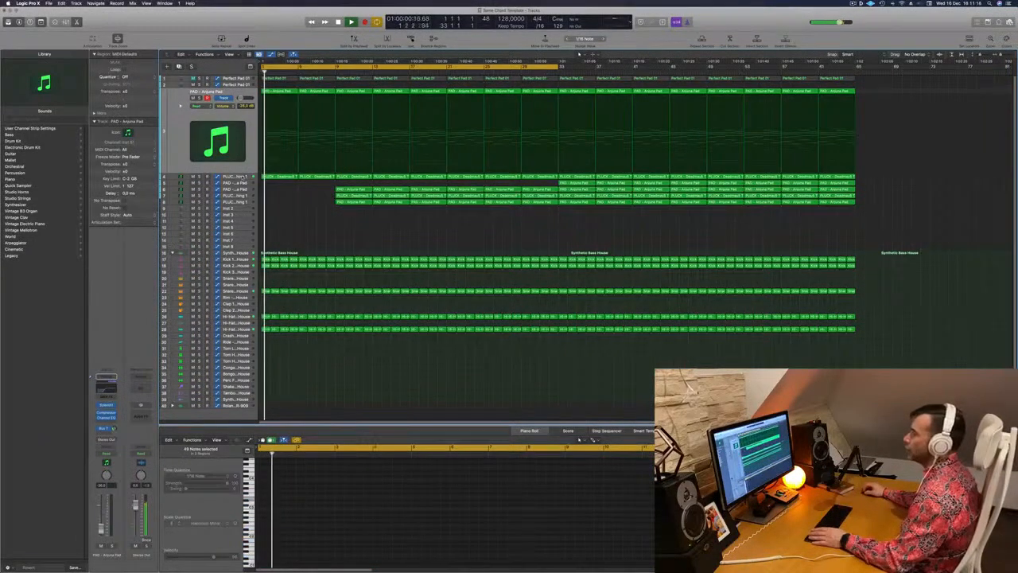
# Step: Shape the rhythmic chord pluck's cutoff automation to drop at bar 5 and rise again until bar 9, checking it in playback
pyautogui.press('Down')
pyautogui.moveTo(298, 159); pyautogui.dragTo(335, 156)
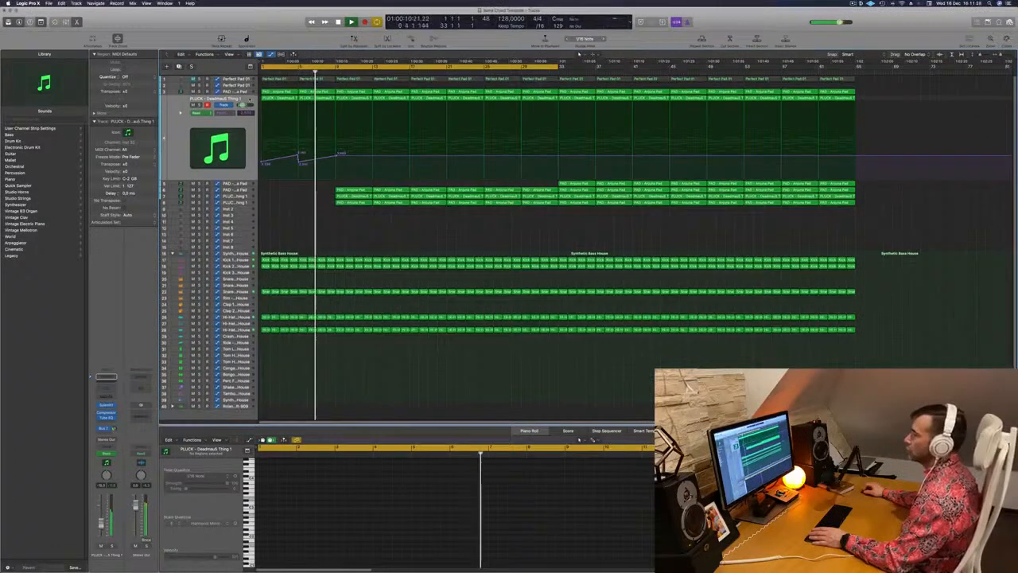
pyautogui.click(176, 131)
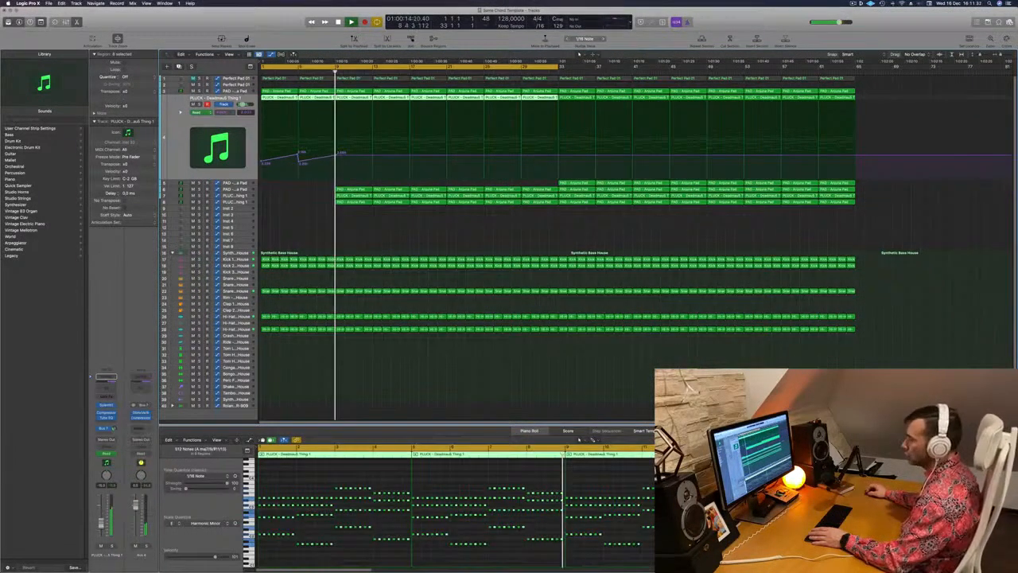
pyautogui.press('Return')
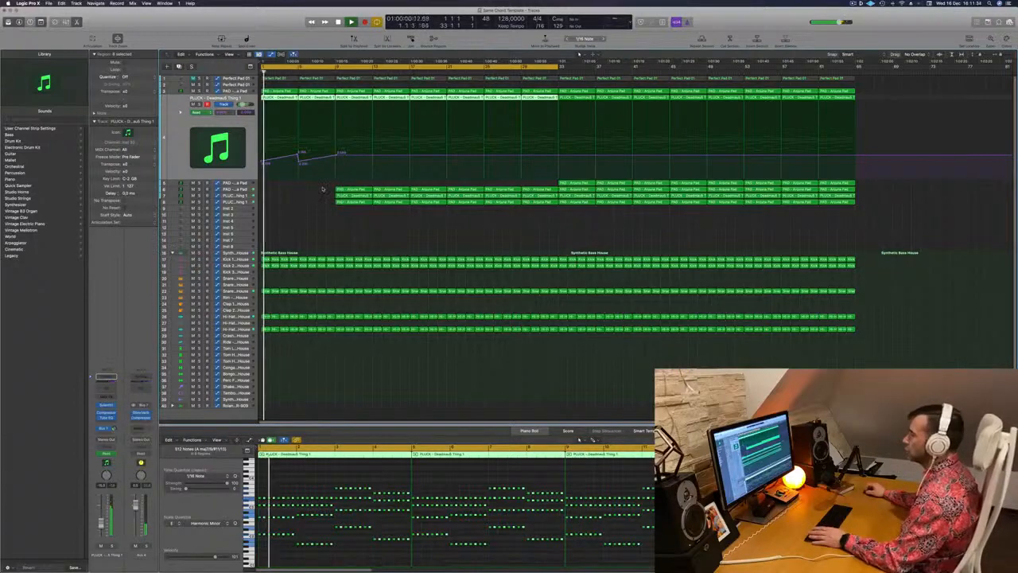
# Step: Rename the lowest melodic track, directly below the single-note pluck, as Arp
pyautogui.moveTo(323, 186); pyautogui.dragTo(380, 188)
pyautogui.click(318, 191)
pyautogui.click(235, 202)
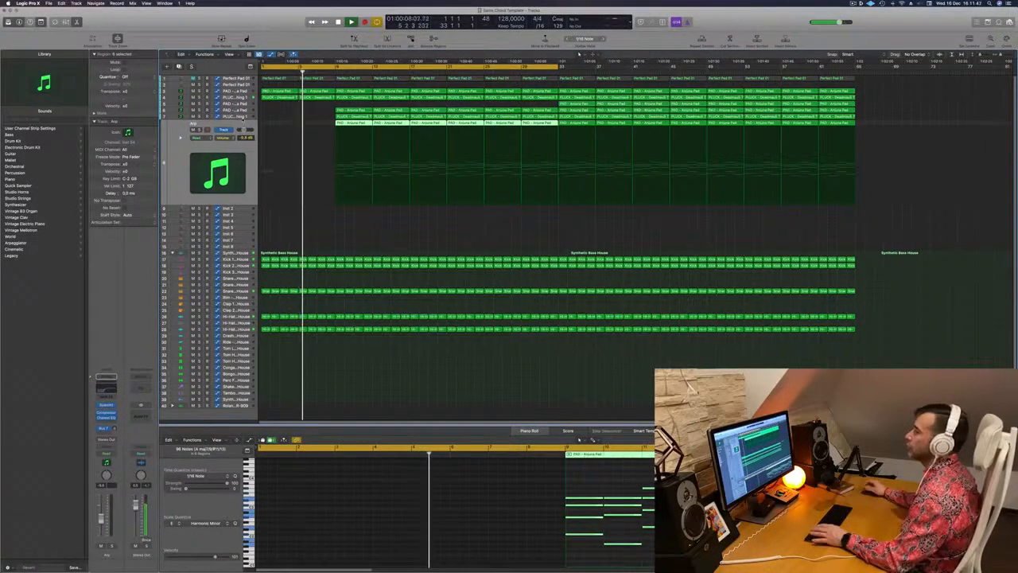
# Step: Audition the single-note pluck track above Arp and rename it as Bass Low
pyautogui.click(243, 117)
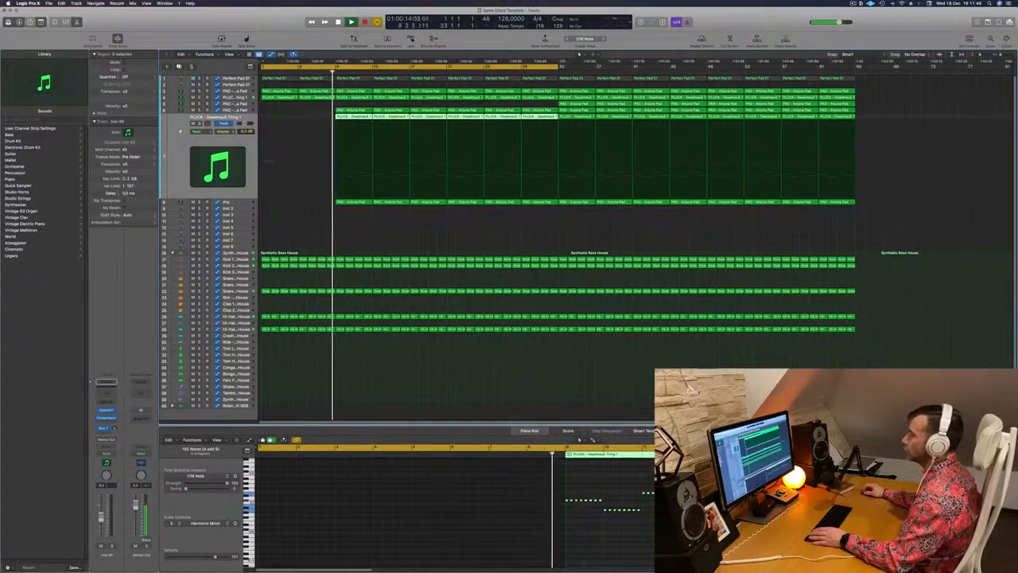
pyautogui.click(200, 123)
pyautogui.click(199, 123)
pyautogui.doubleClick(218, 117)
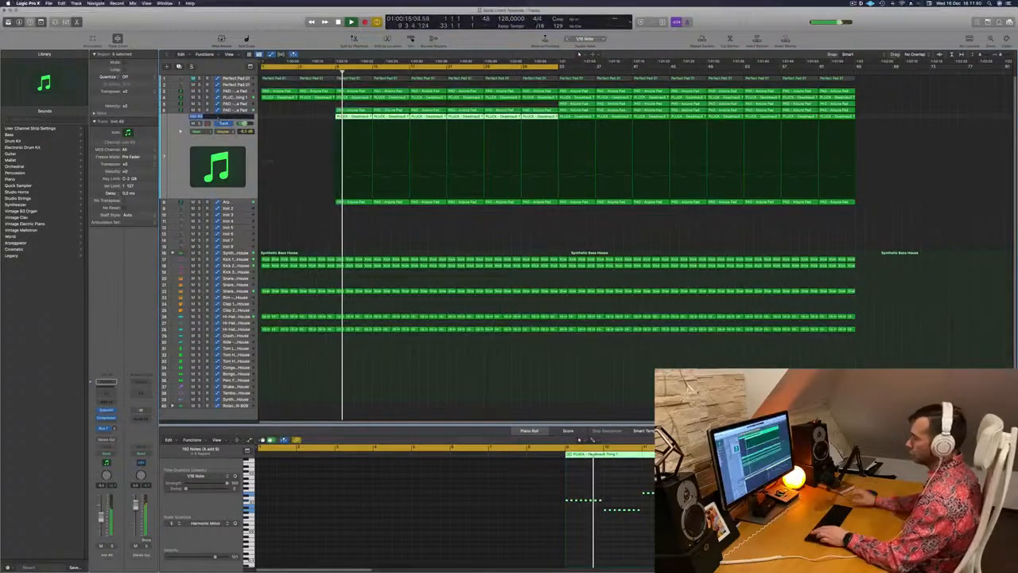
pyautogui.write('Bass Low')
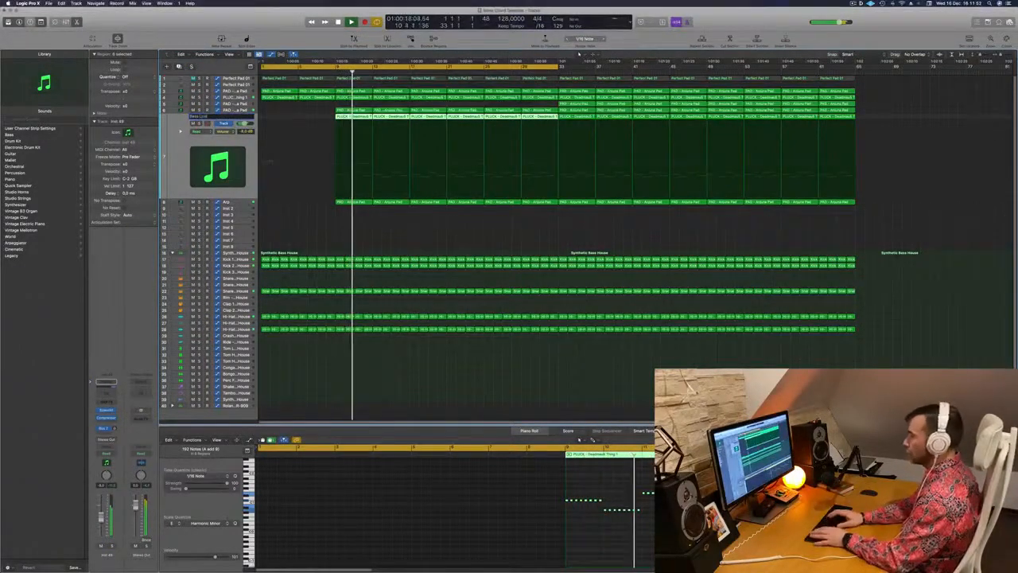
pyautogui.press('Return')
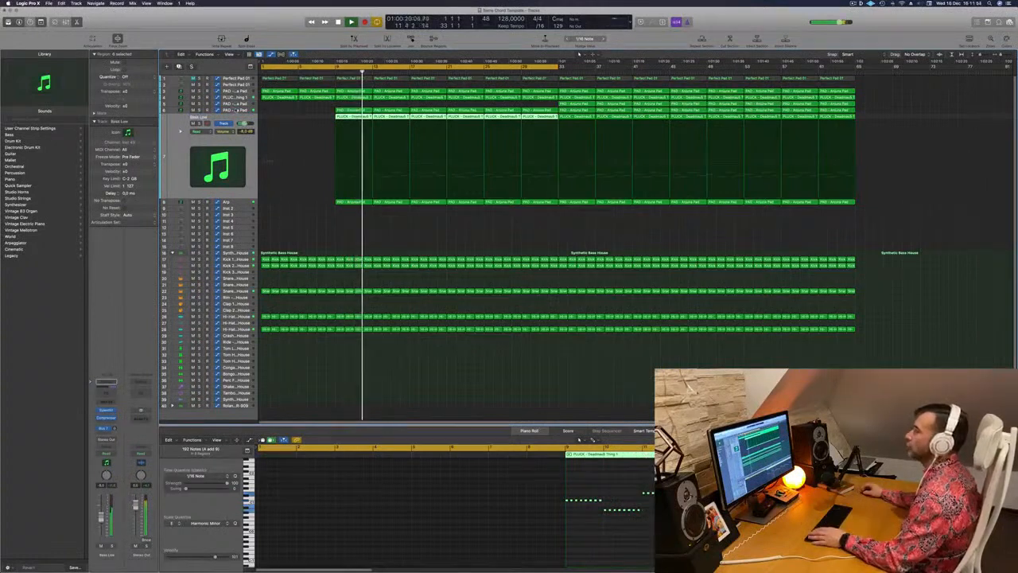
# Step: Audition the pad track directly above Bass Low in solo, delete its bars 9–32 regions, and rename it as Main melody Pluck
pyautogui.press('Up')
pyautogui.click(199, 117)
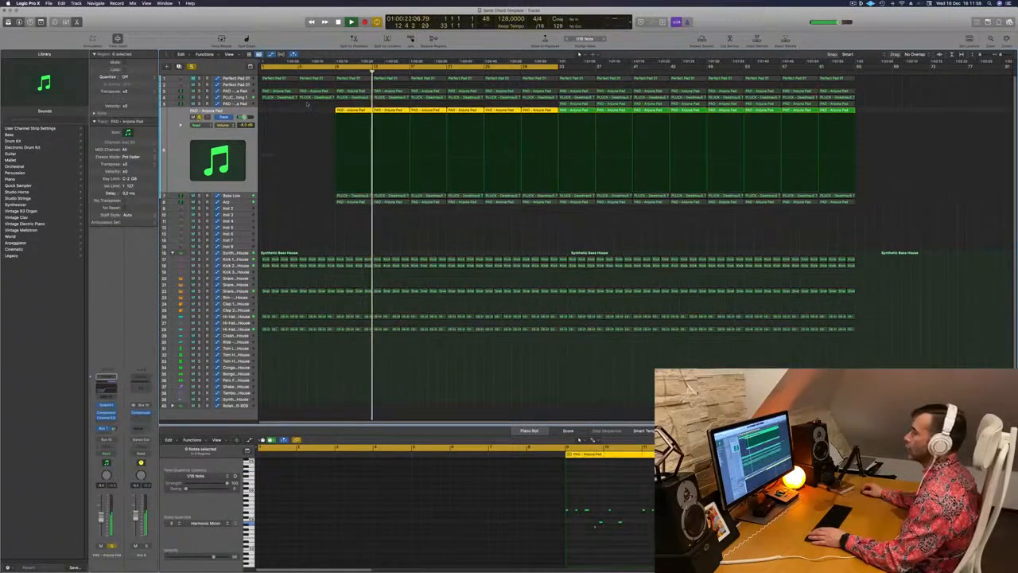
pyautogui.click(198, 117)
pyautogui.click(371, 113)
pyautogui.moveTo(371, 113); pyautogui.dragTo(539, 118)
pyautogui.press('Delete')
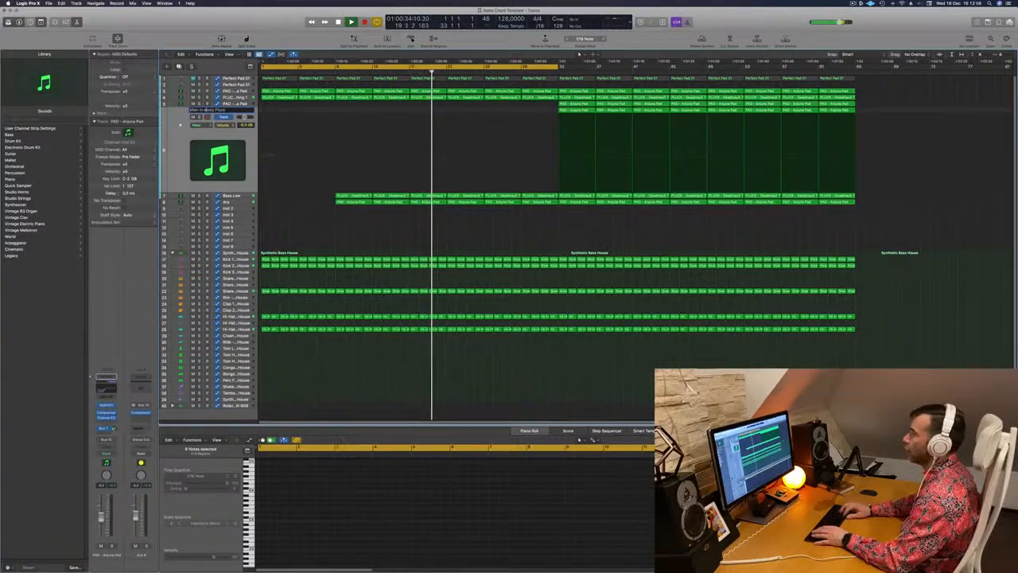
# Step: Rename the track directly above the melody pluck as Main Melody Pad
pyautogui.doubleClick(228, 105)
pyautogui.write('M')
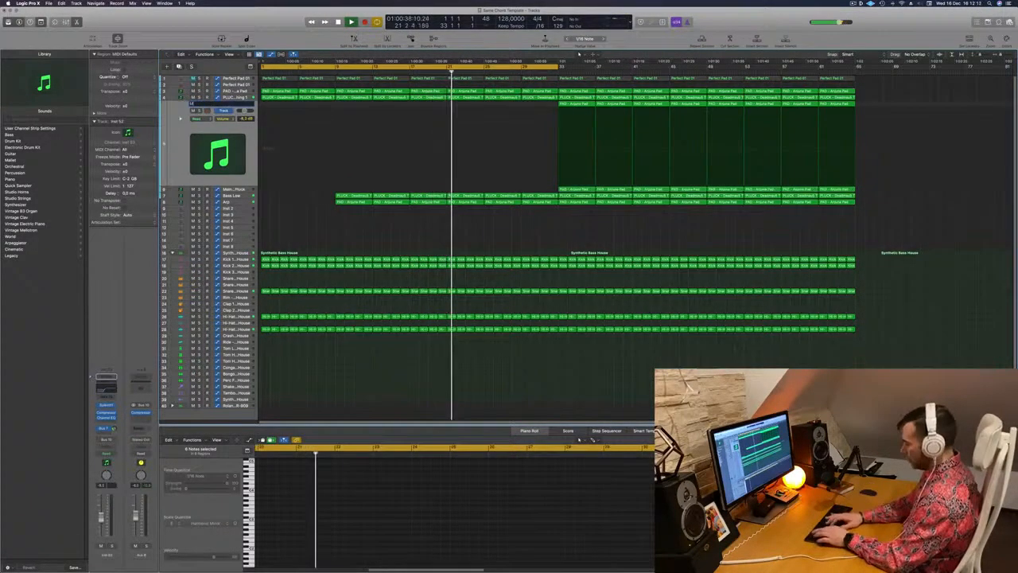
pyautogui.write('ain Melody')
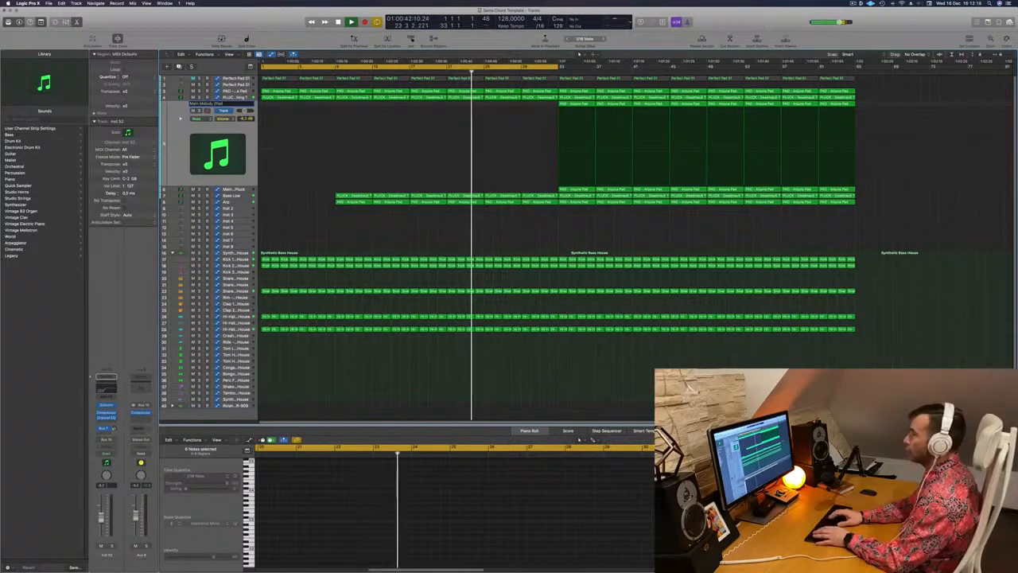
pyautogui.write('Pa')
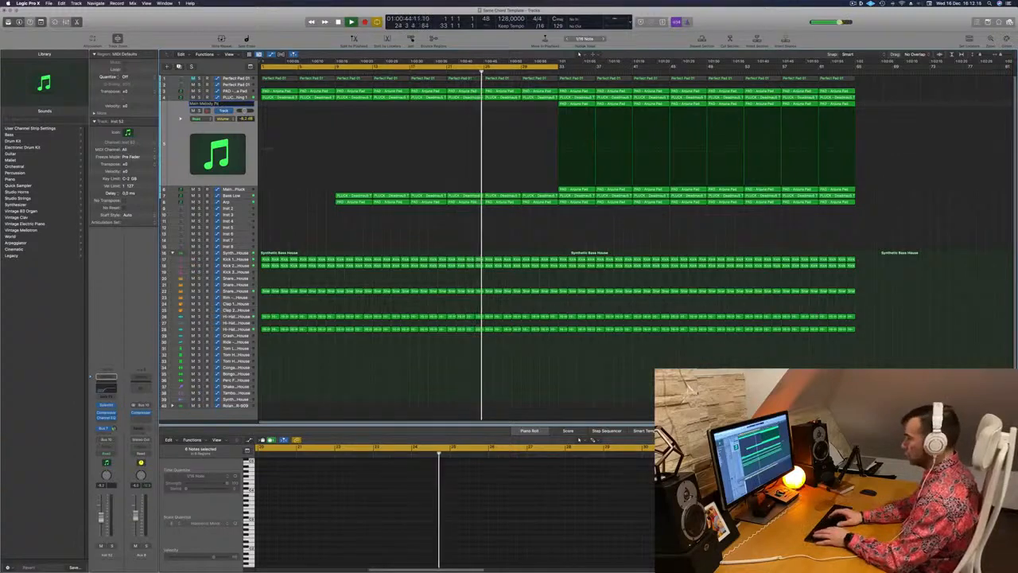
pyautogui.write('d')
pyautogui.press('Return')
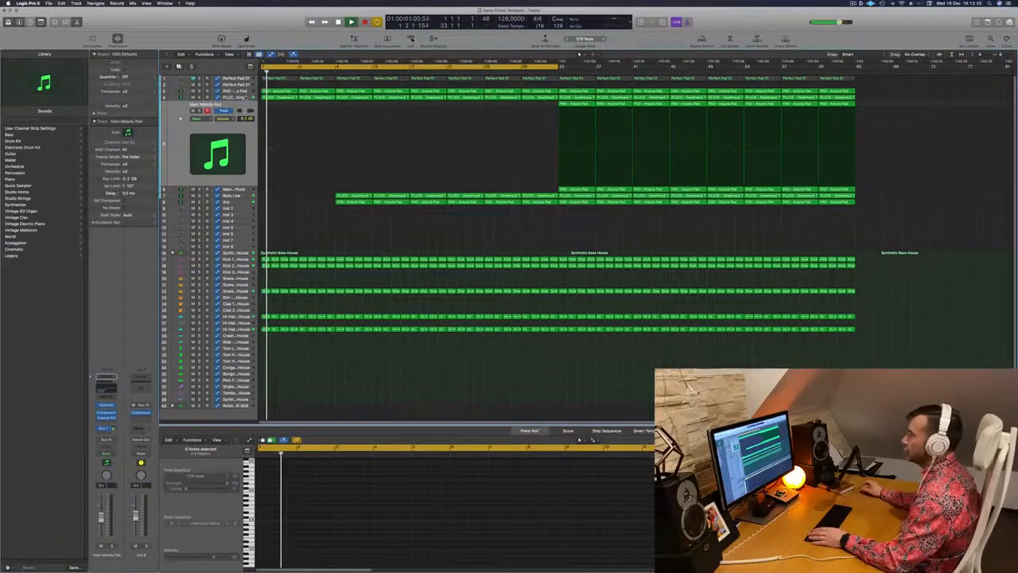
# Step: Rename the rhythmic chord pluck track as Main Plucks and the pad track directly above it as PAD
pyautogui.click(246, 98)
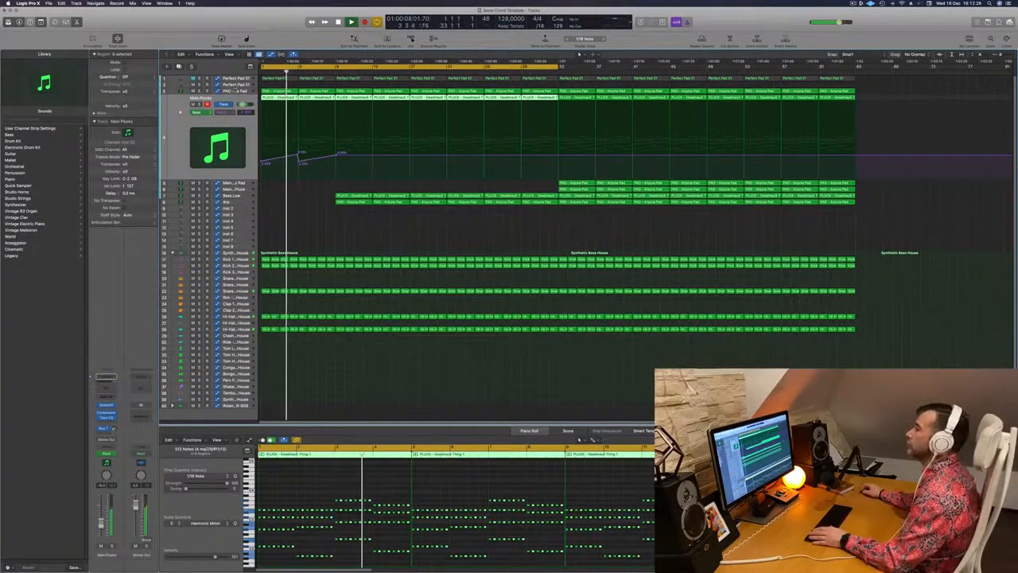
pyautogui.press('Up')
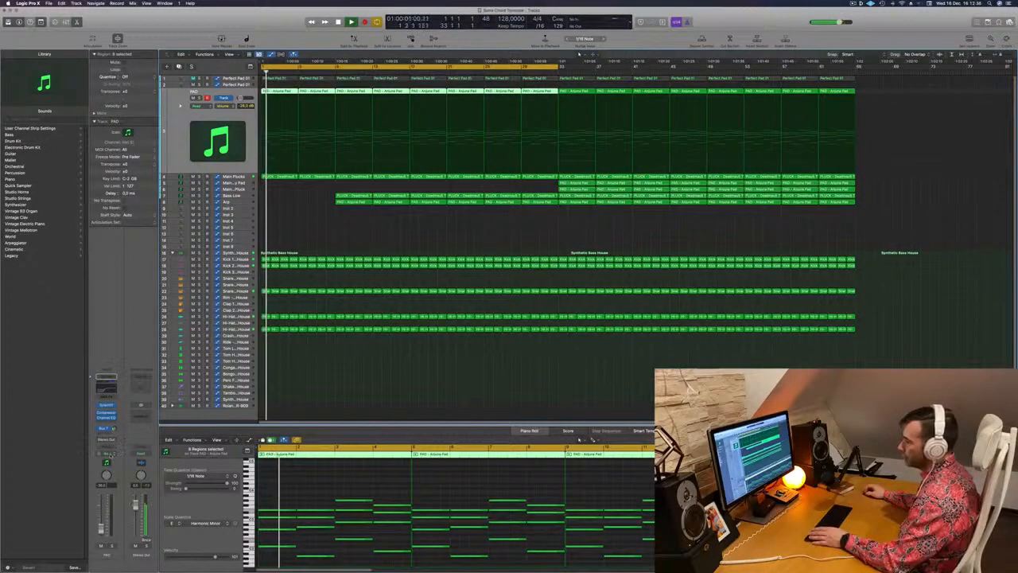
# Step: Record Sylenth1 cutoff automation on PAD in Touch mode, return to Read, and shape it to rise, drop at bar 5 and rise until bar 9
pyautogui.click(109, 454)
pyautogui.click(106, 453)
pyautogui.click(106, 404)
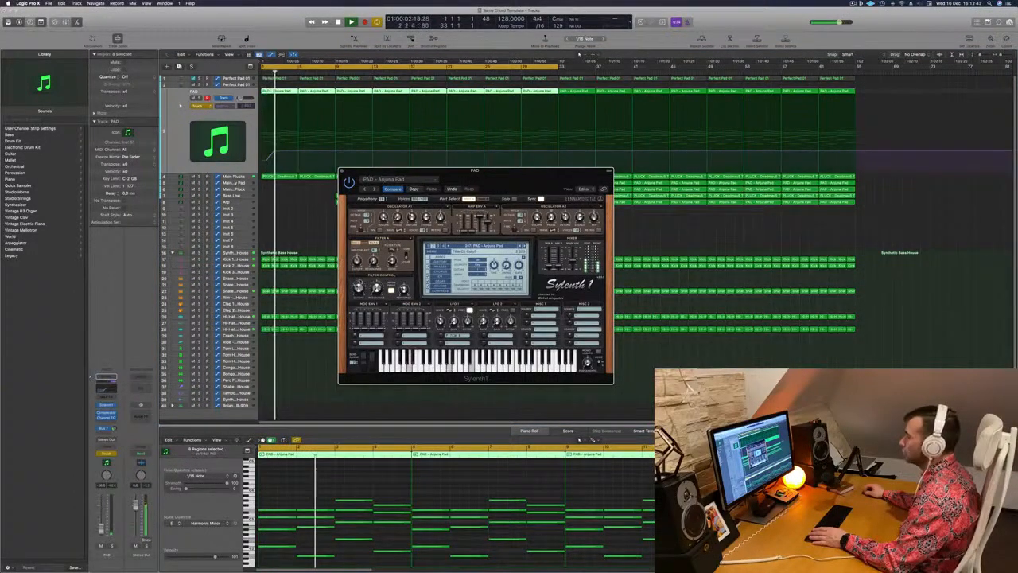
pyautogui.press('super+w')
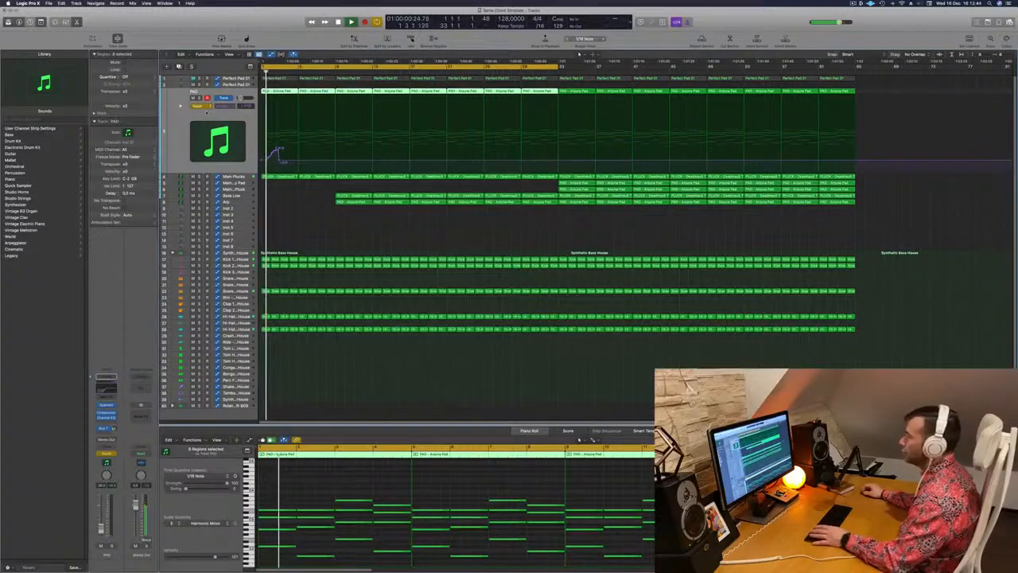
pyautogui.click(199, 107)
pyautogui.click(202, 98)
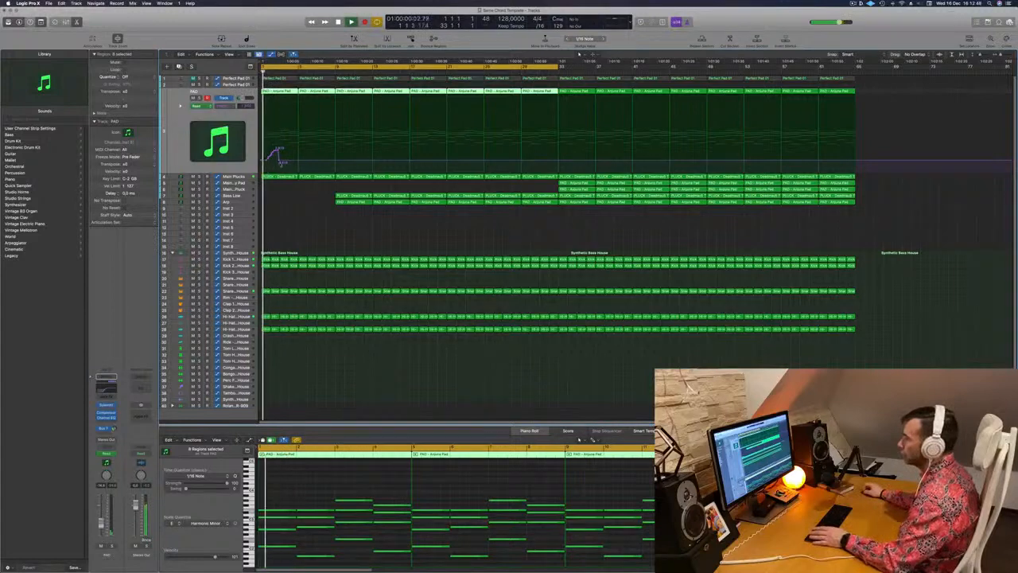
pyautogui.moveTo(280, 162); pyautogui.dragTo(338, 140)
pyautogui.press('Return')
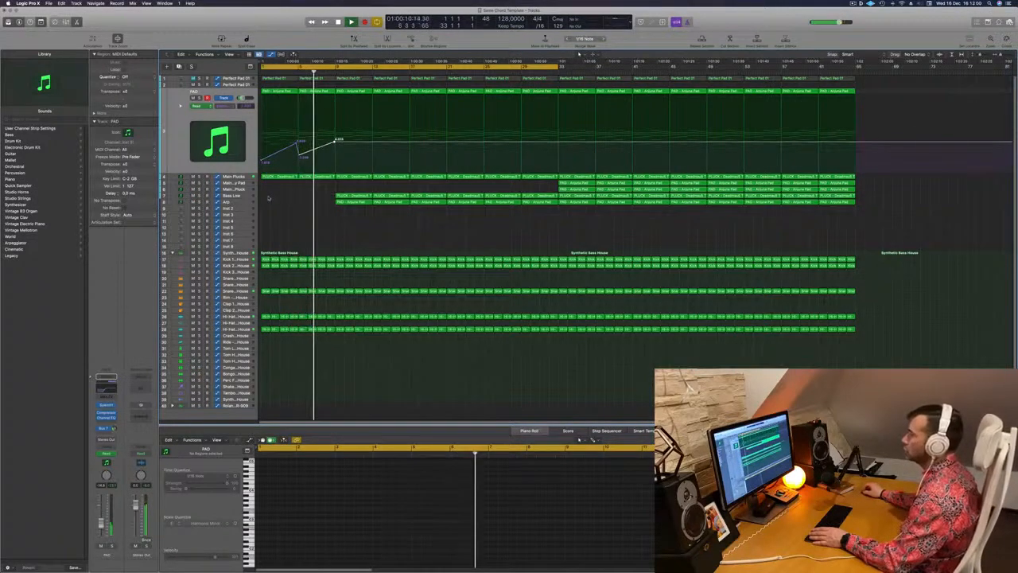
# Step: Delete the Arp track's regions in bars 9–16 so the part enters at bar 17
pyautogui.press('a')
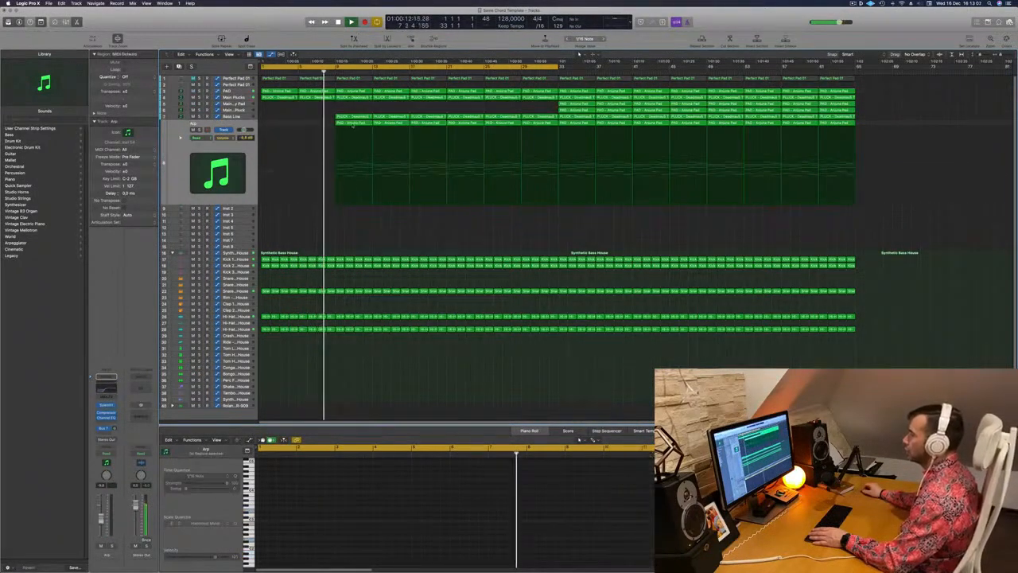
pyautogui.click(350, 123)
pyautogui.press('Delete')
pyautogui.click(386, 124)
pyautogui.press('Delete')
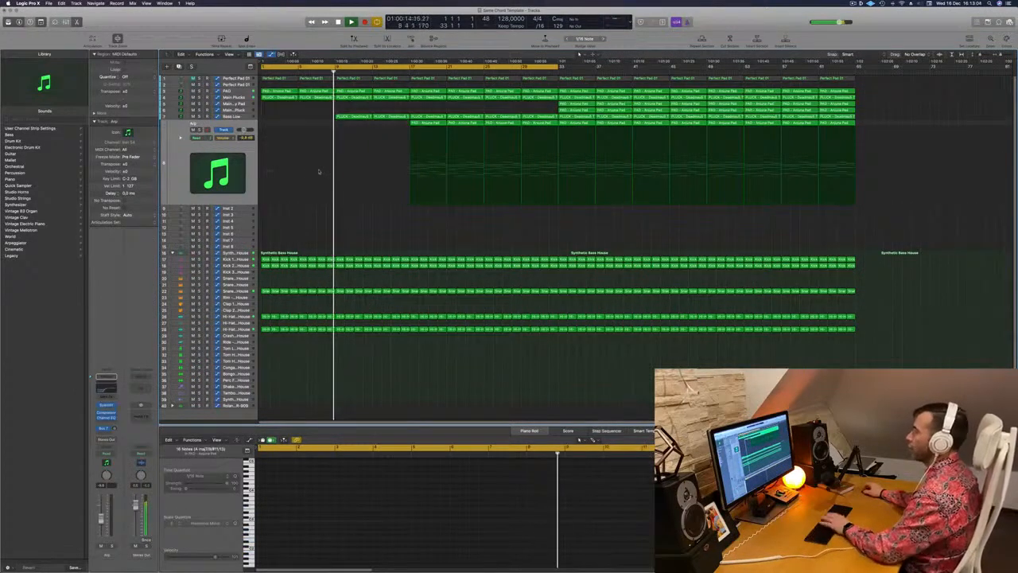
pyautogui.scroll(-2, 331, 244)
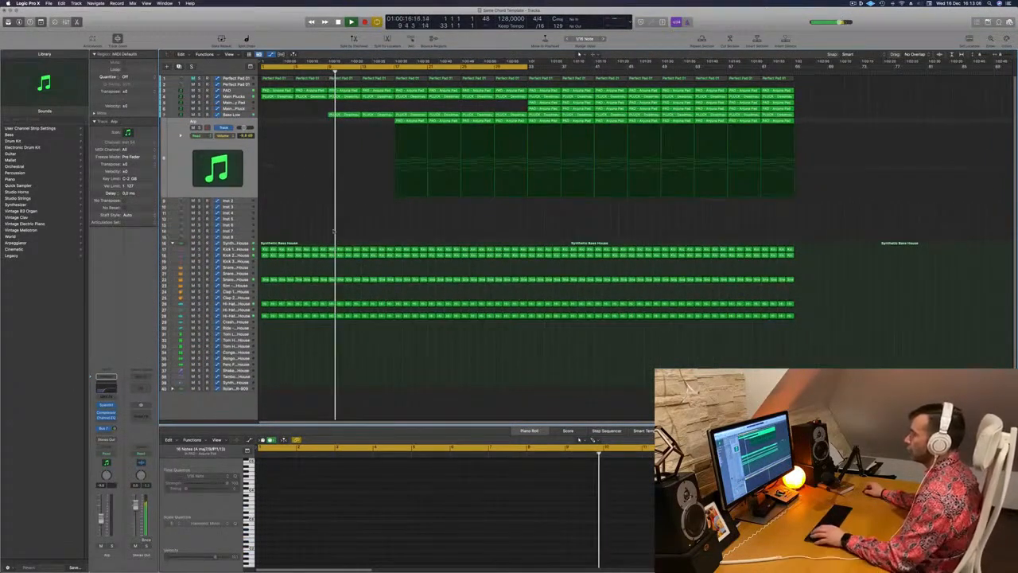
# Step: Add a sharp drop at bar 9 to the PAD track's cutoff automation while checking it in playback
pyautogui.click(240, 92)
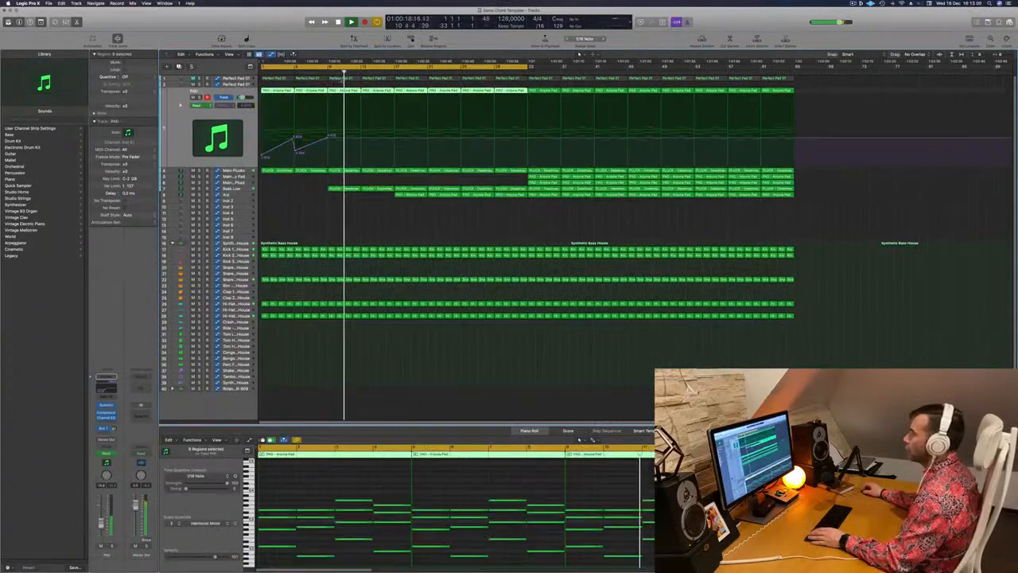
pyautogui.click(319, 73)
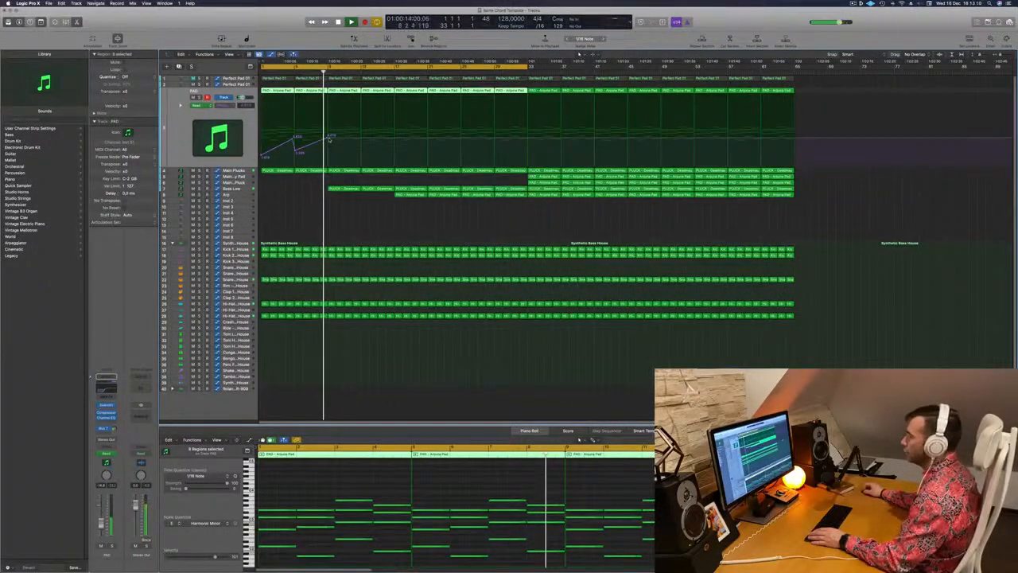
pyautogui.click(329, 138)
pyautogui.moveTo(329, 137); pyautogui.dragTo(329, 156)
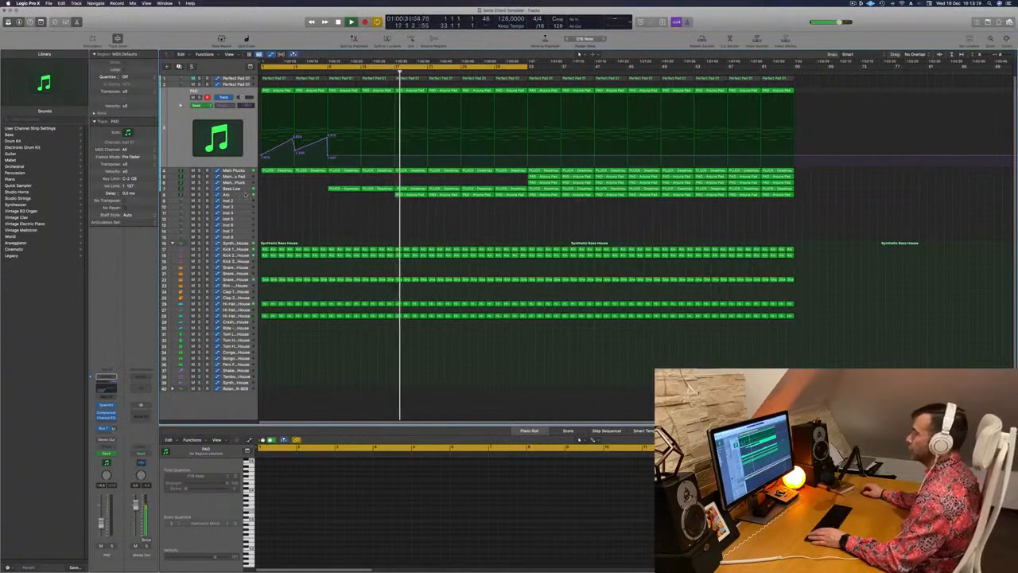
# Step: Lower the Arp track's Channel EQ low-cut filter to 260 Hz with a Q of 0.64
pyautogui.click(245, 194)
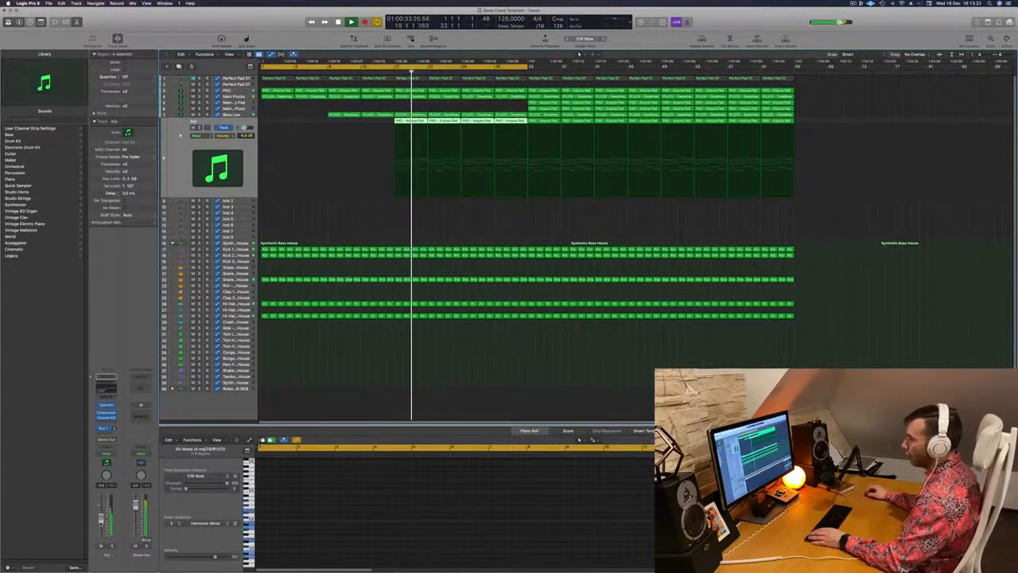
pyautogui.click(107, 389)
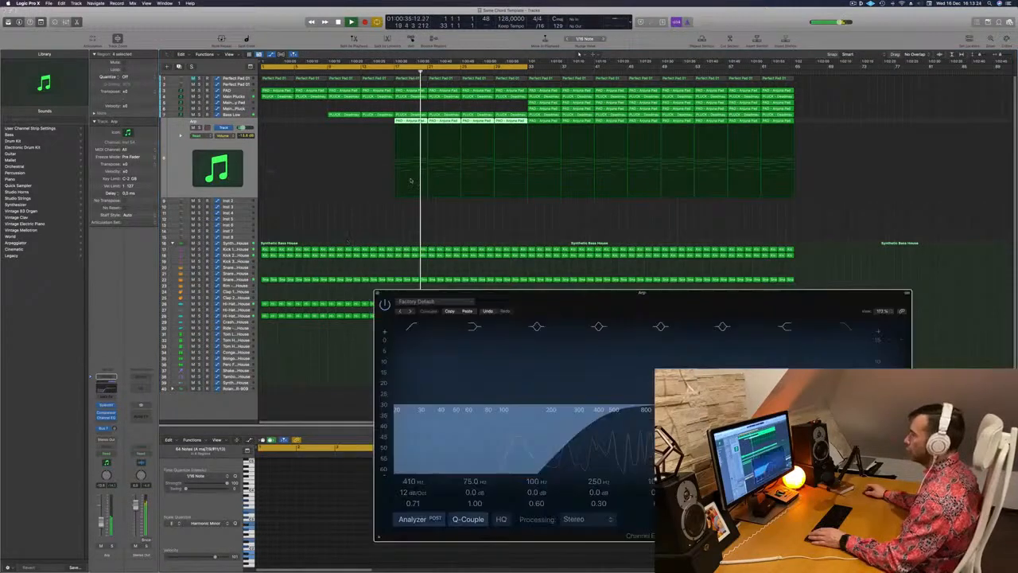
pyautogui.moveTo(597, 413); pyautogui.dragTo(566, 416)
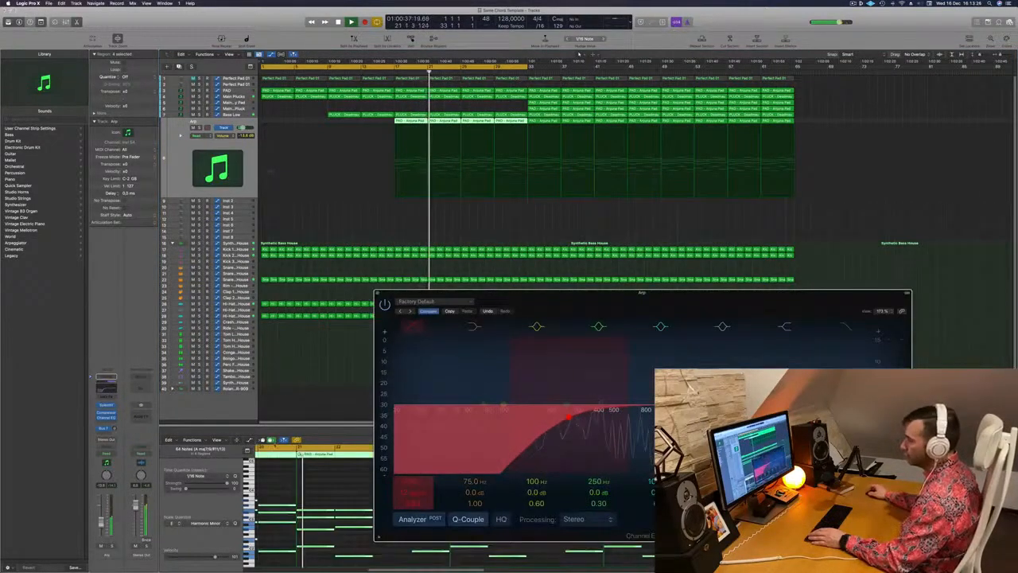
# Step: Adjust the filter cutoff in the Arp track's Sylenth1 and close the synth and Channel EQ windows
pyautogui.click(106, 404)
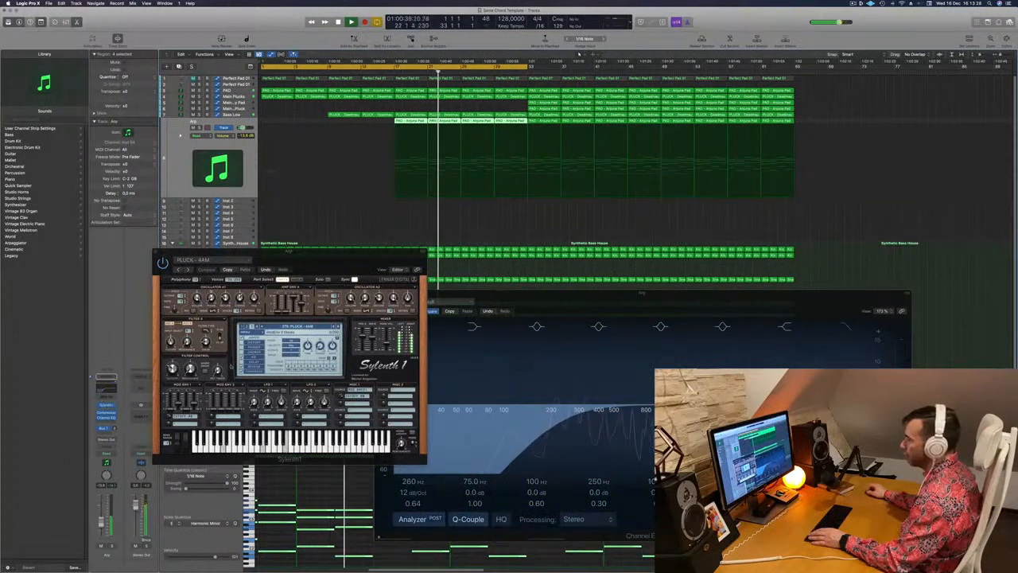
pyautogui.moveTo(171, 369); pyautogui.dragTo(169, 387)
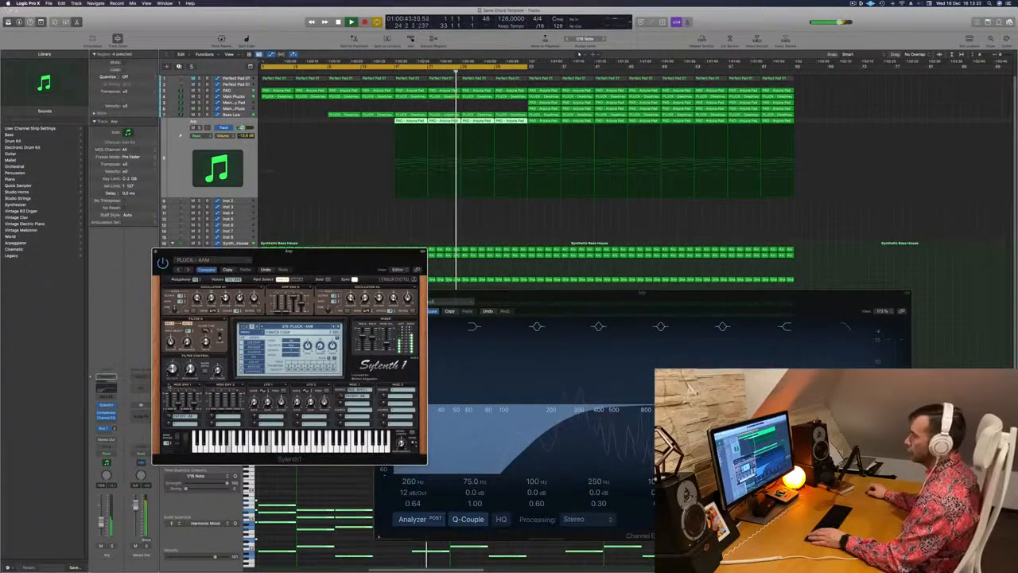
pyautogui.click(156, 251)
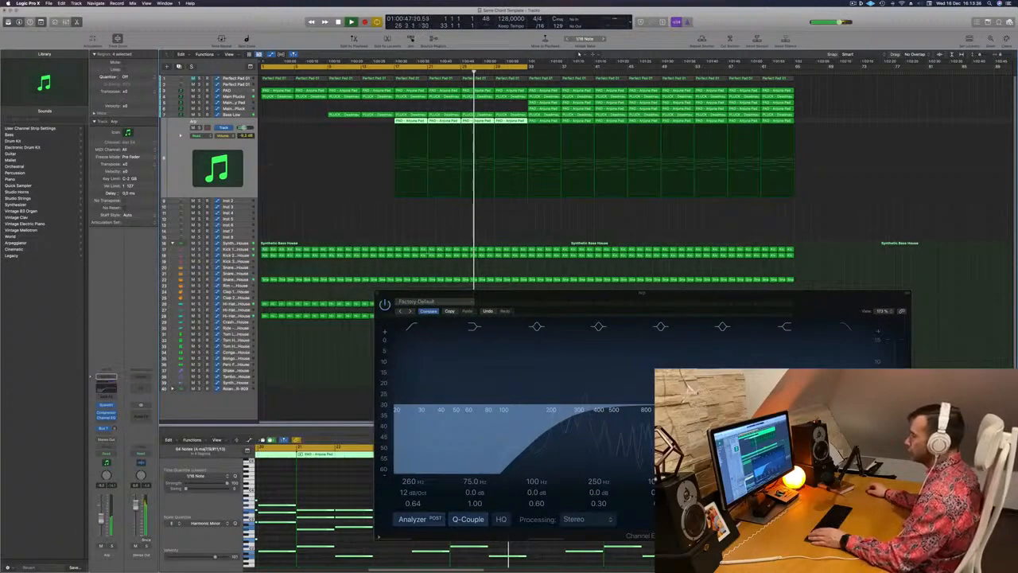
pyautogui.click(379, 294)
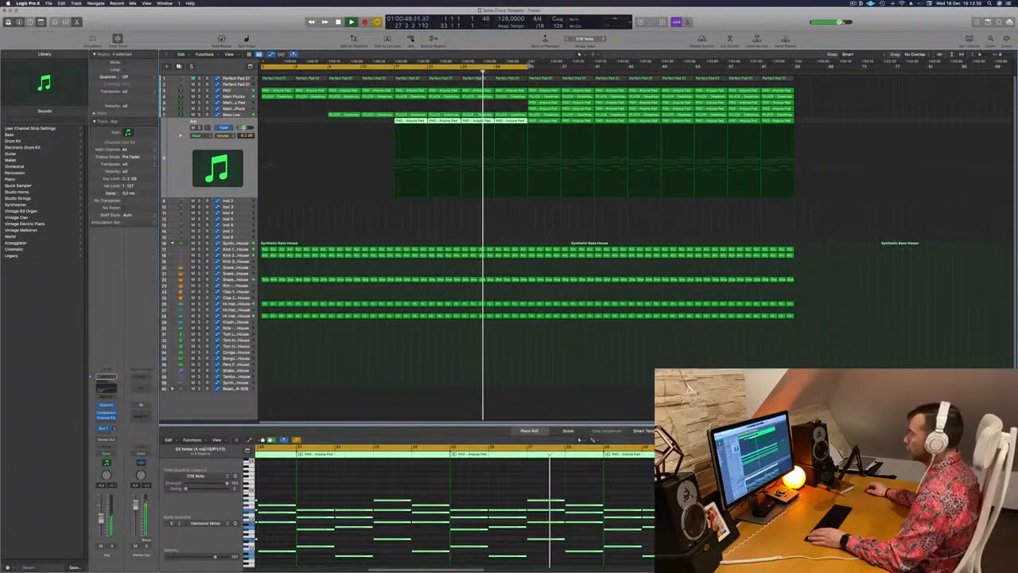
# Step: Extend the cycle range past bar 53 and delete the snare and hi-hat regions in bars 33–37
pyautogui.moveTo(531, 66); pyautogui.dragTo(705, 66)
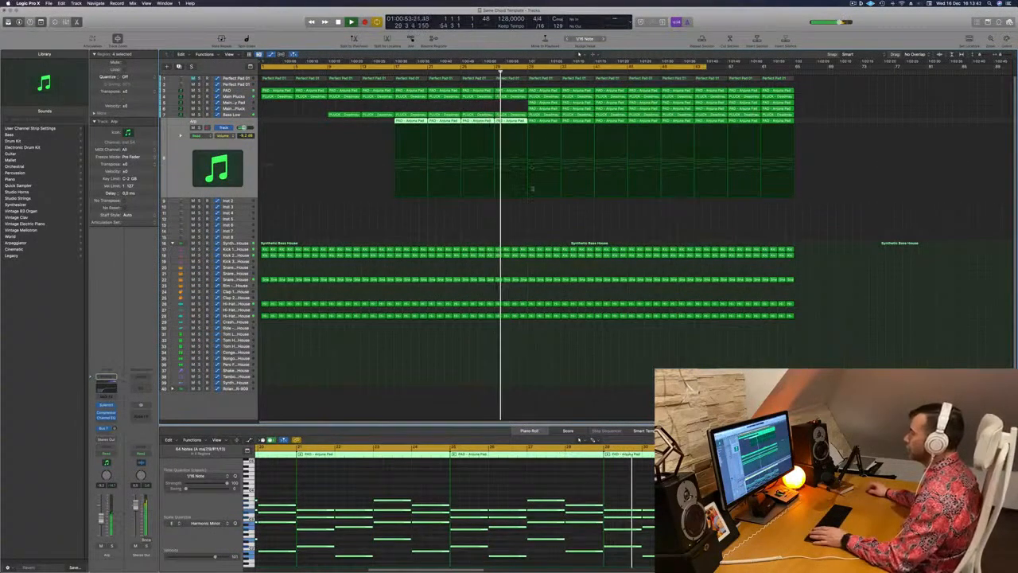
pyautogui.moveTo(537, 333); pyautogui.dragTo(566, 276)
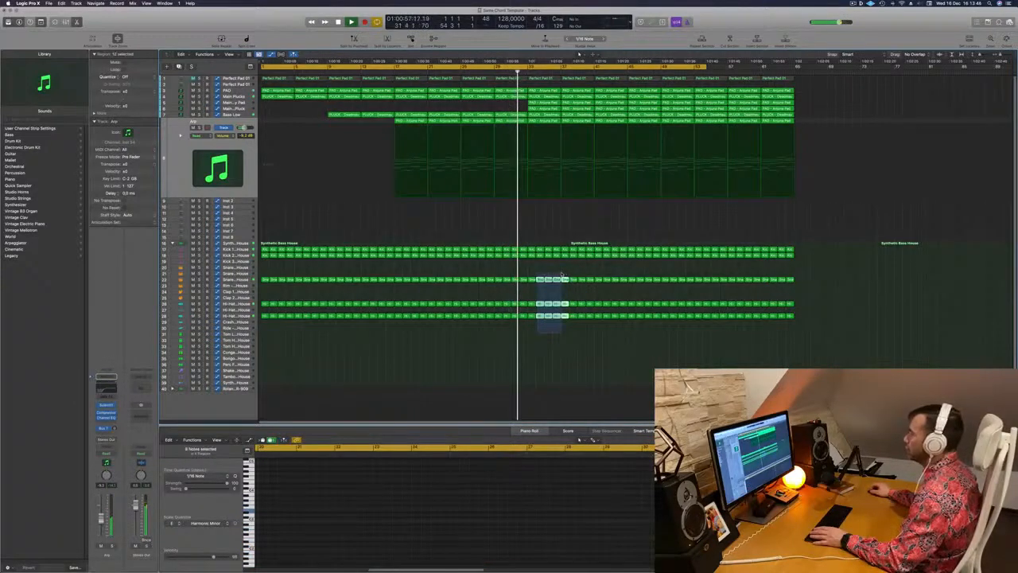
pyautogui.moveTo(561, 275); pyautogui.dragTo(561, 275)
pyautogui.press('Delete')
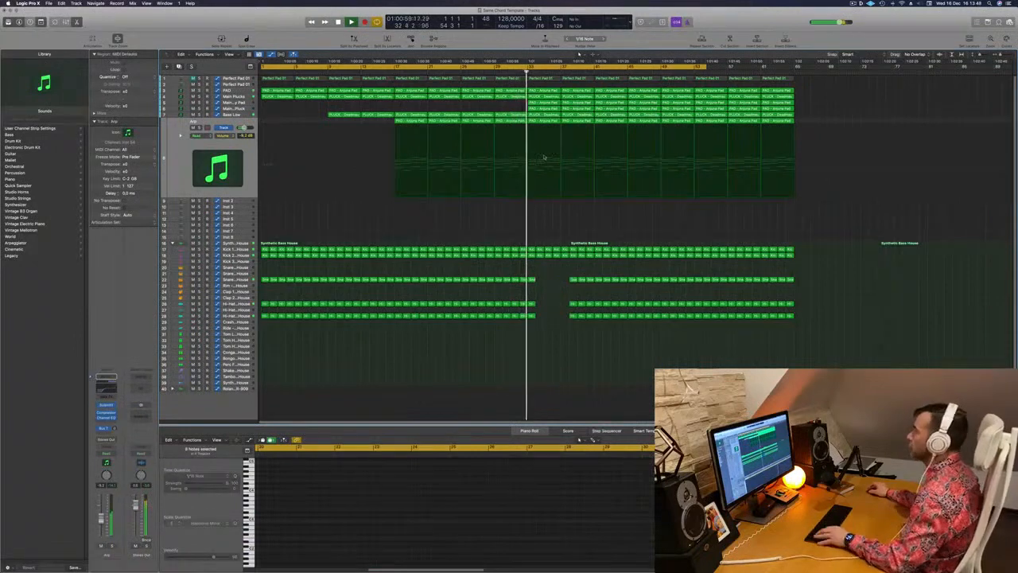
pyautogui.press('super+Left')
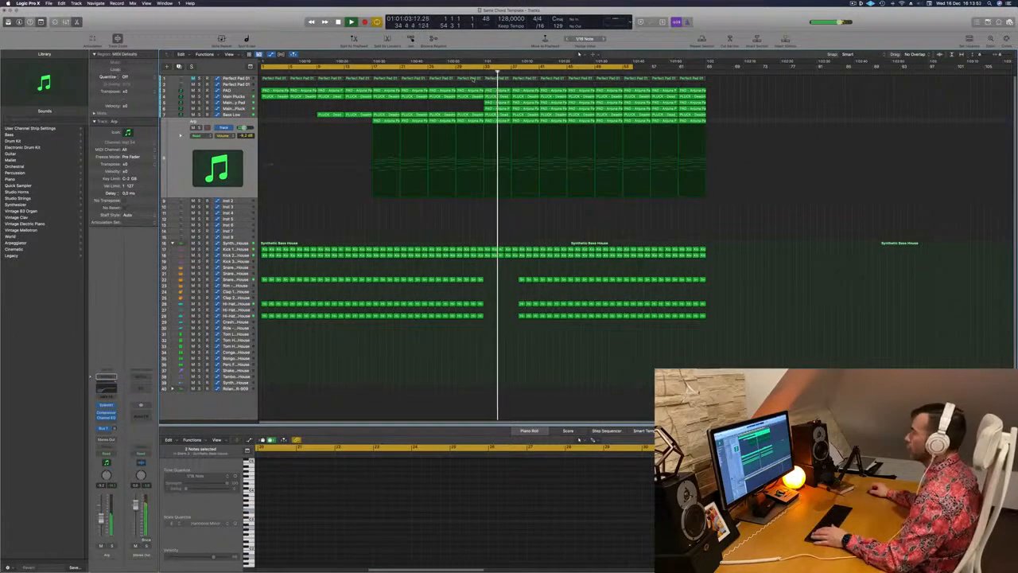
# Step: Replay the lead-in to bar 33 and delete the Arp track's region in bars 33–36
pyautogui.click(470, 71)
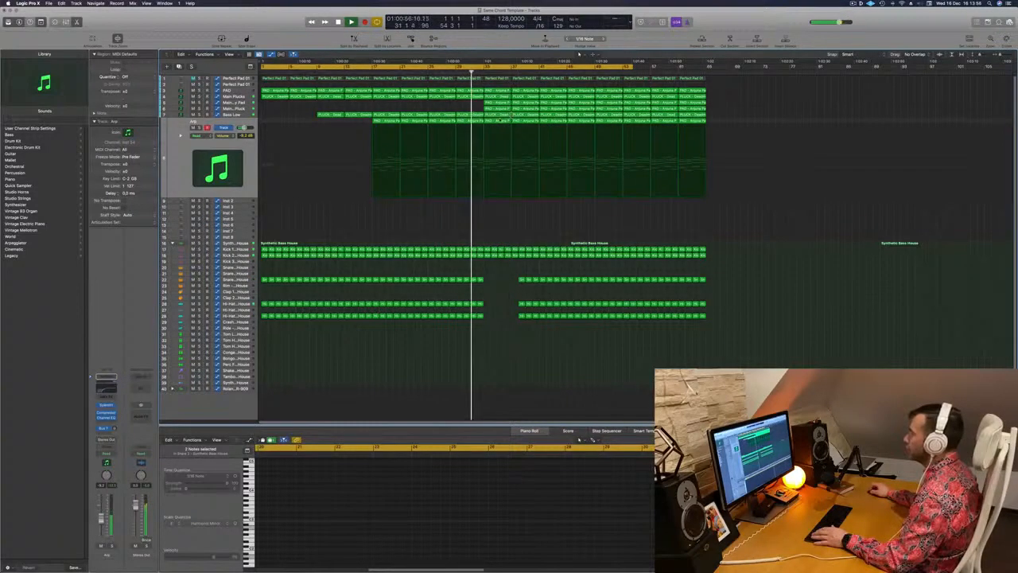
pyautogui.click(498, 122)
pyautogui.press('Delete')
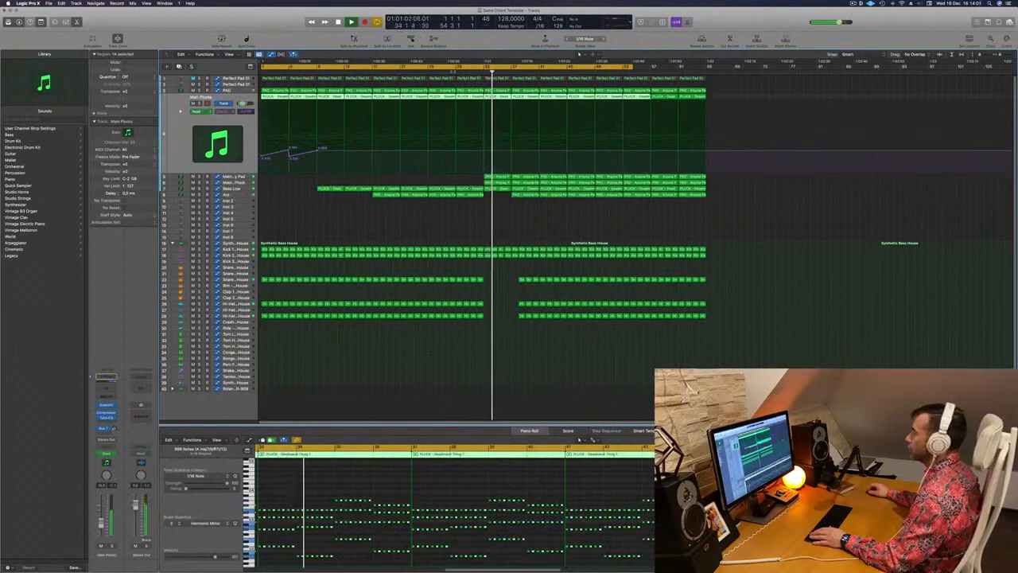
# Step: Shape the Main Plucks cutoff automation to fall gradually from bar 29 to bar 33
pyautogui.press(',')
pyautogui.press(',')
pyautogui.press(',')
pyautogui.press(',')
pyautogui.press(',')
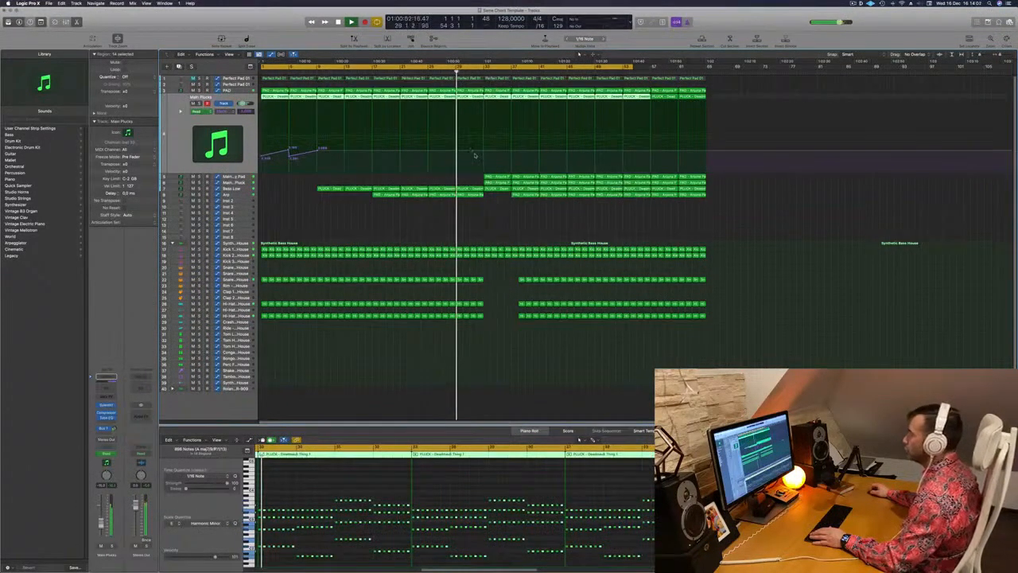
pyautogui.click(477, 153)
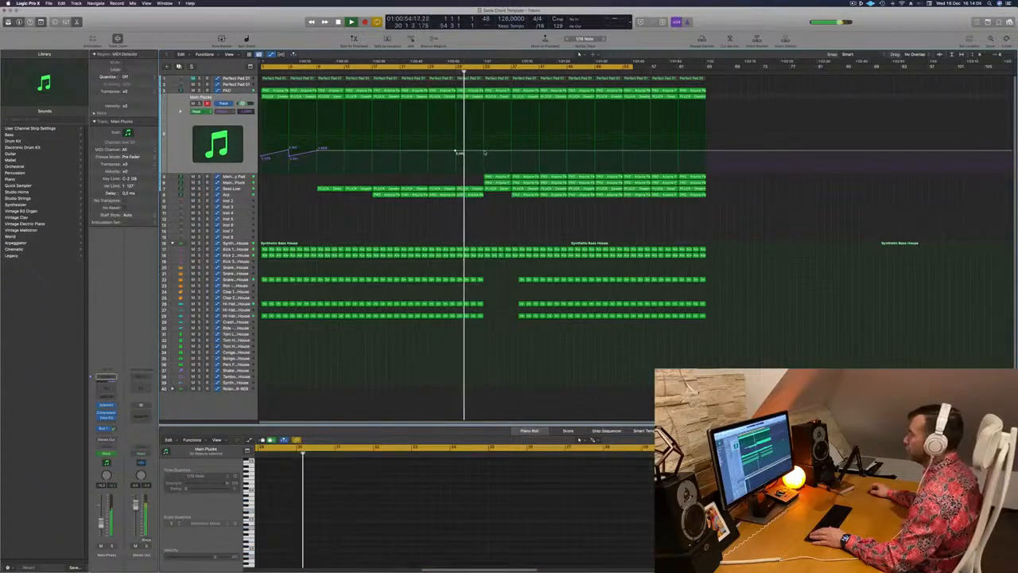
pyautogui.moveTo(485, 151); pyautogui.dragTo(484, 162)
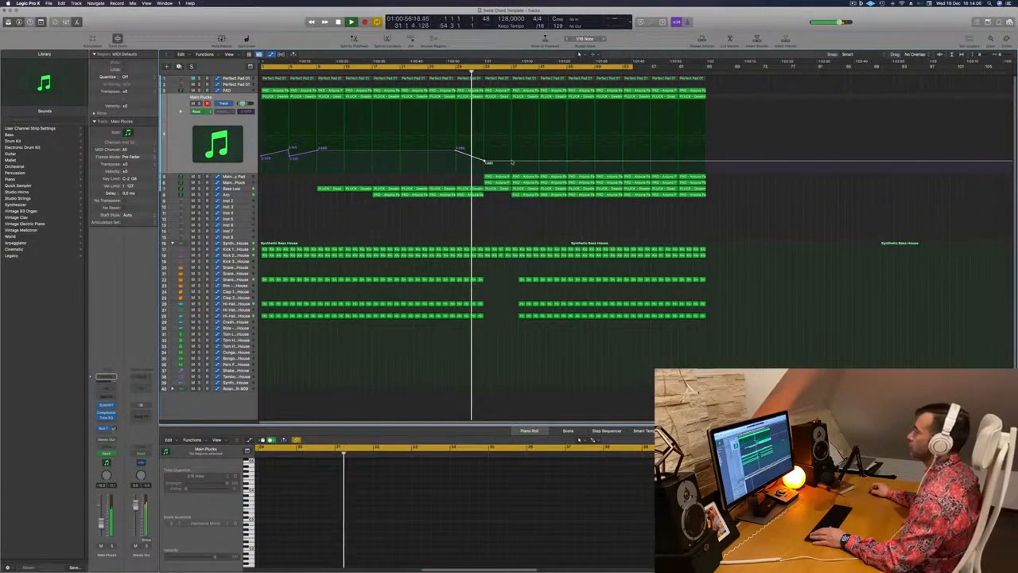
# Step: Add a point at bar 37 to the Main Plucks cutoff automation, holding the lowered level, and inspect the curve up close
pyautogui.press('z')
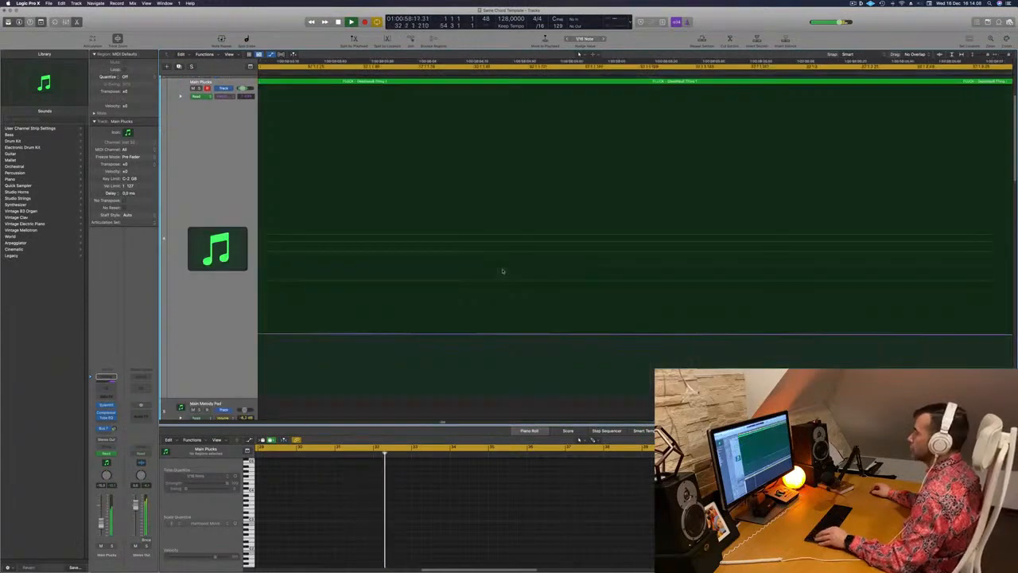
pyautogui.scroll(-10, 502, 271)
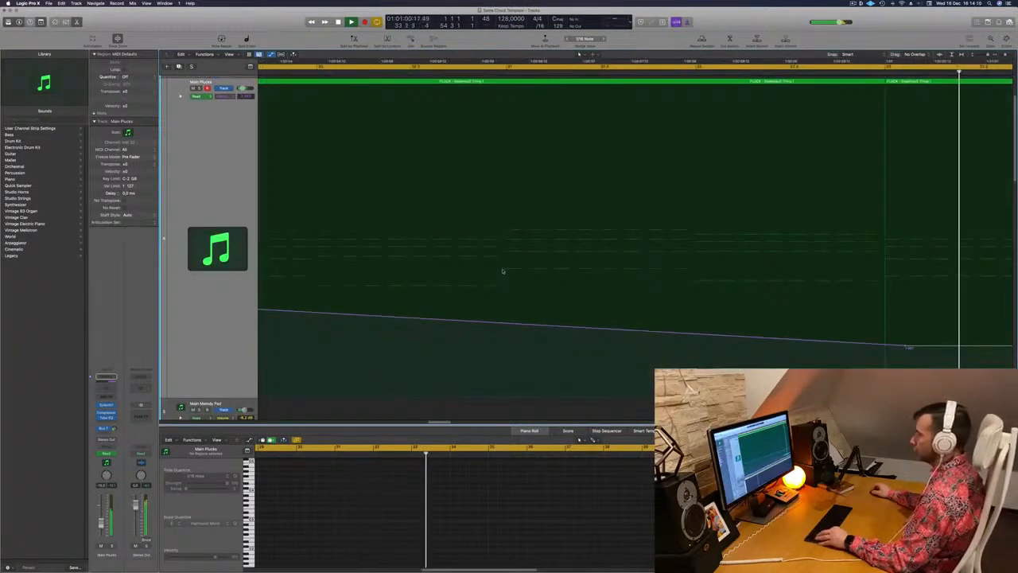
pyautogui.scroll(-8, 504, 269)
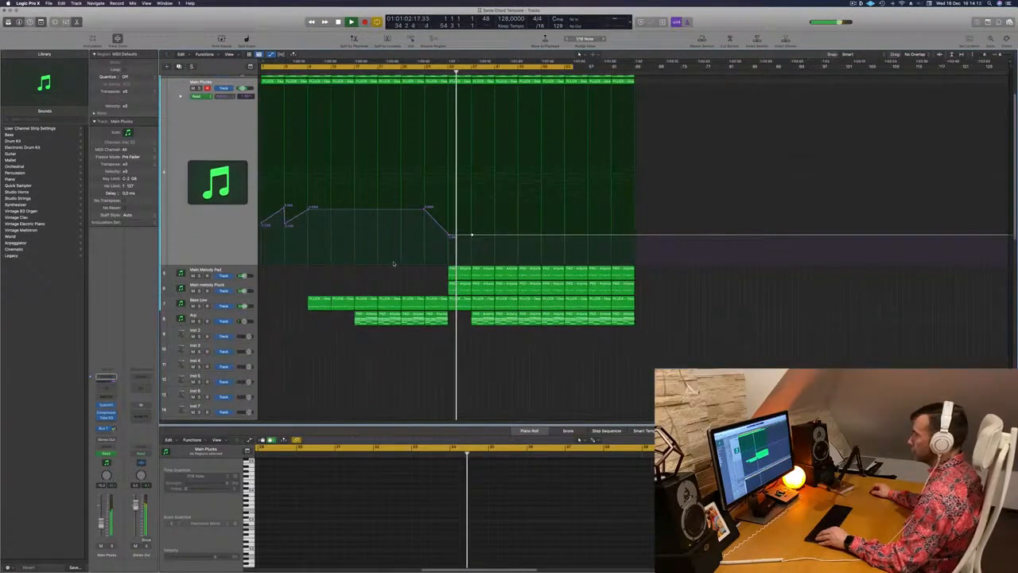
pyautogui.scroll(-2, 505, 268)
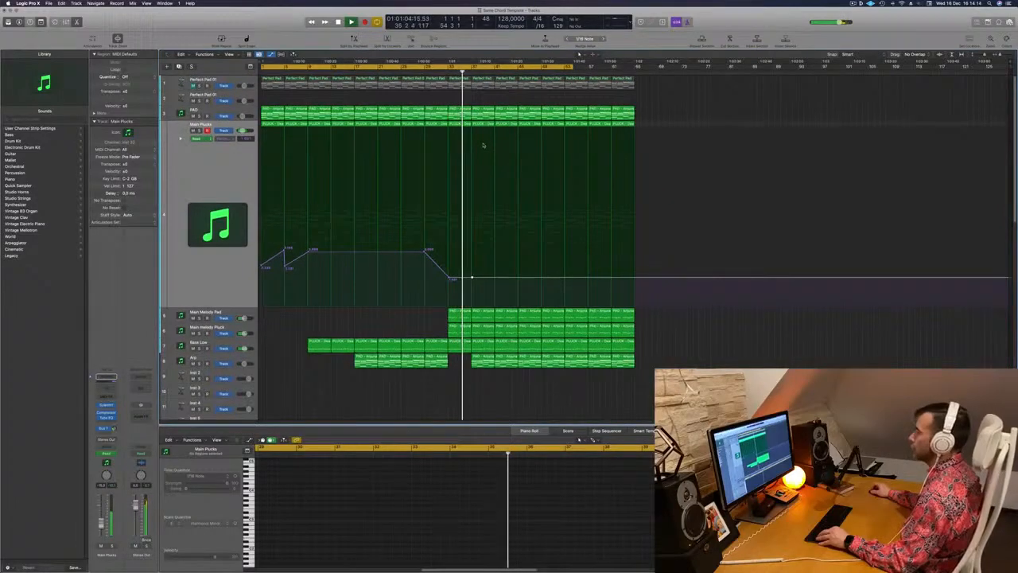
pyautogui.scroll(3, 492, 159)
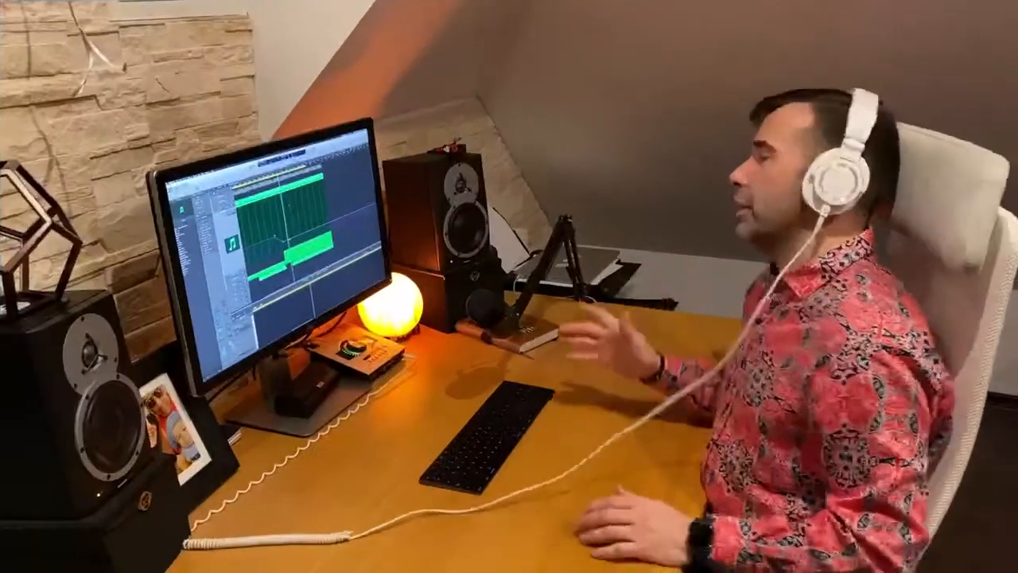